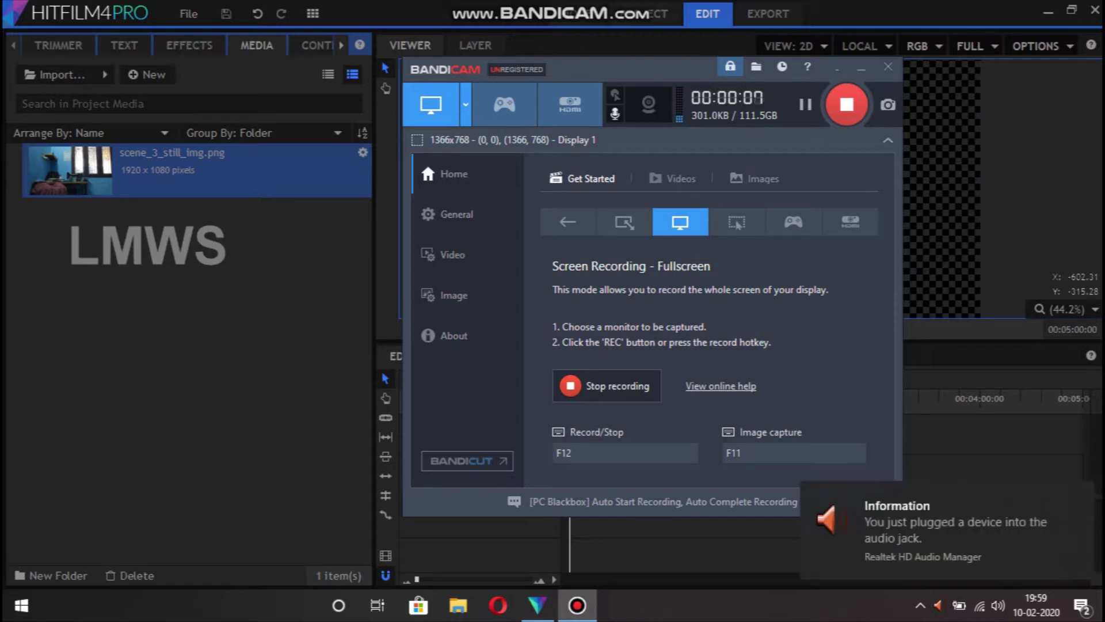
Switch to HitFilm and deselect scene_3_still_img.png in the media list.
{"action": "key", "text": "alt+Tab"}
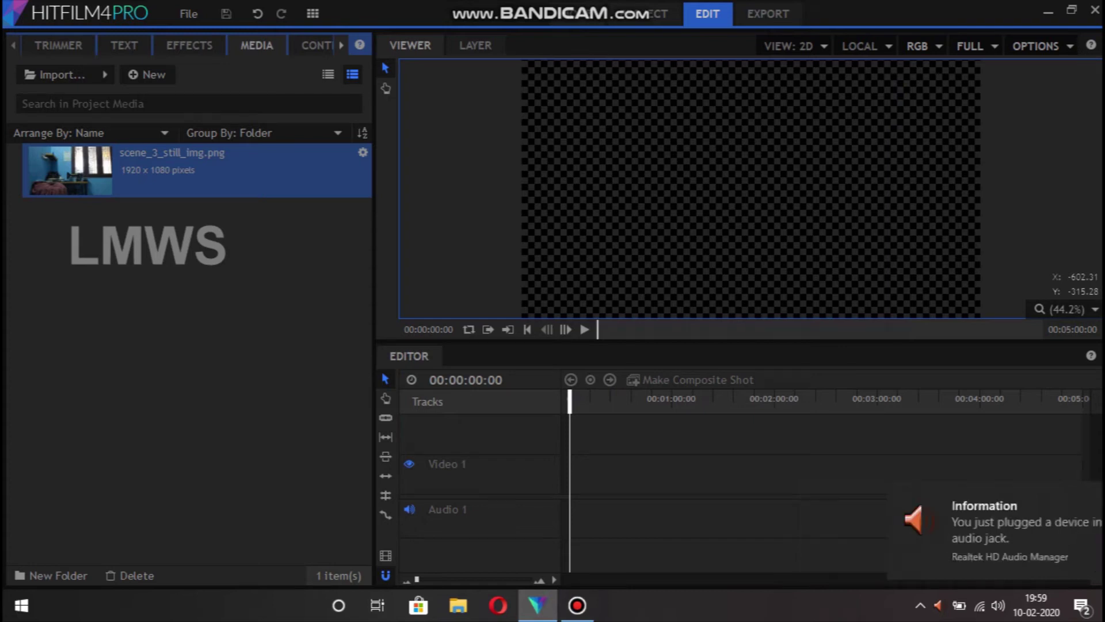
{"action": "key", "text": "Escape"}
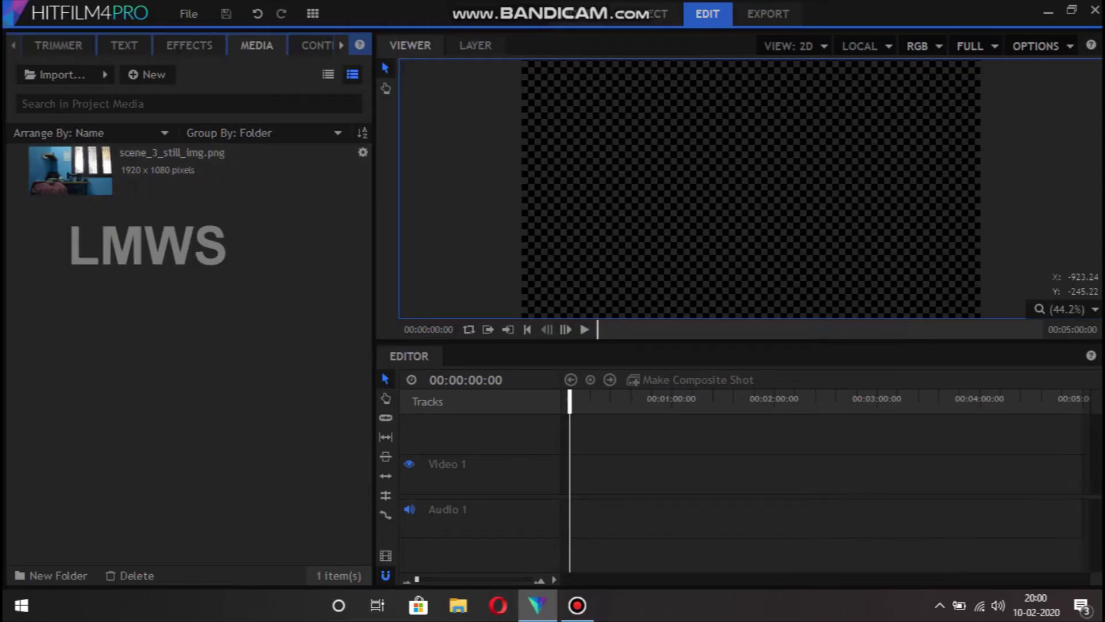
{"action": "left_click", "coordinate": [230, 173]}
{"action": "double_click", "coordinate": [172, 170]}
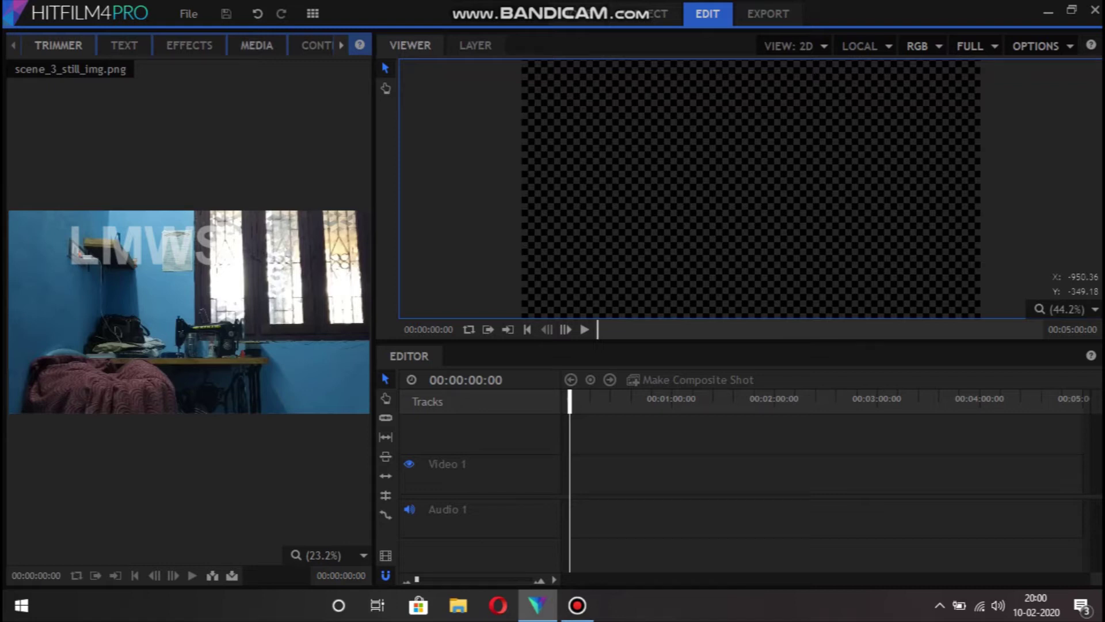
Create a 1280×720, 30 fps composite shot named scanning_effect with a 00:00:10:00 duration.
{"action": "left_click", "coordinate": [256, 45]}
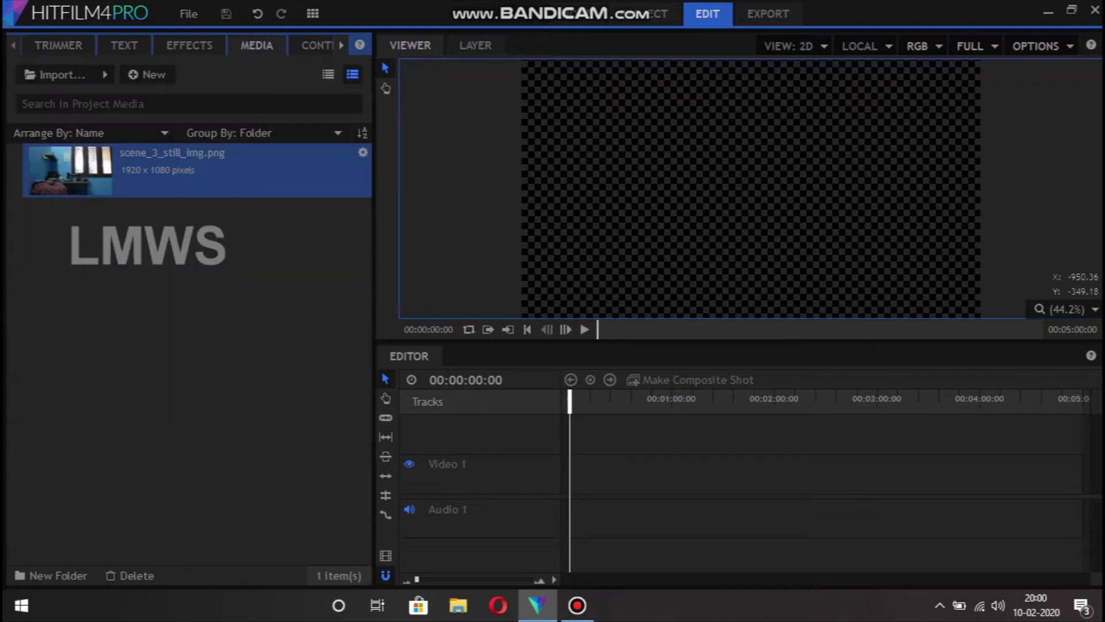
{"action": "left_click", "coordinate": [147, 74]}
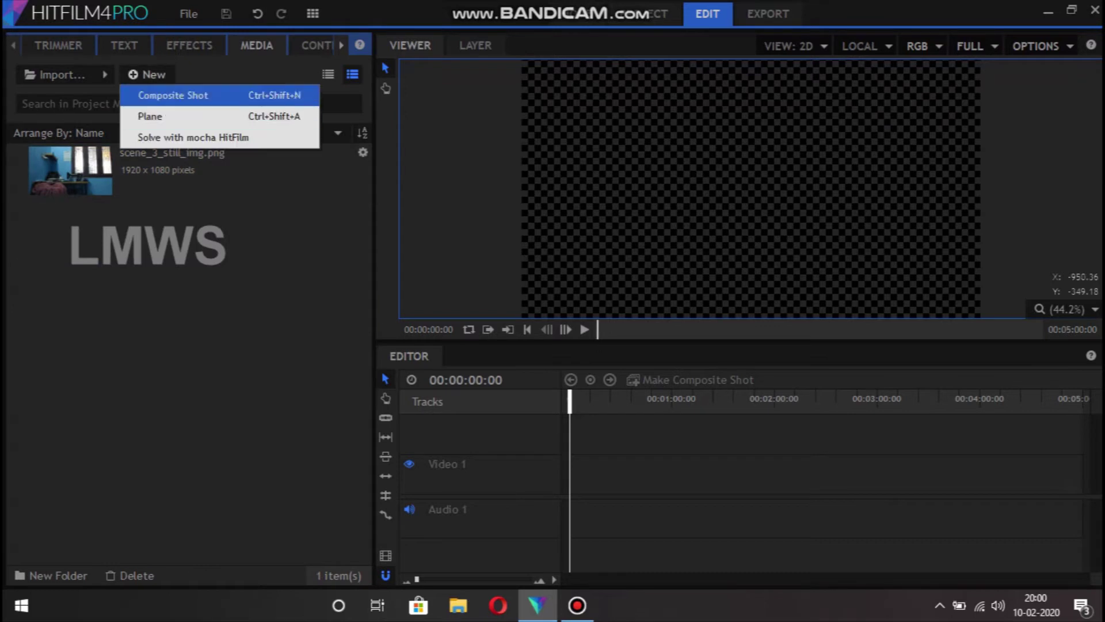
{"action": "left_click", "coordinate": [172, 93]}
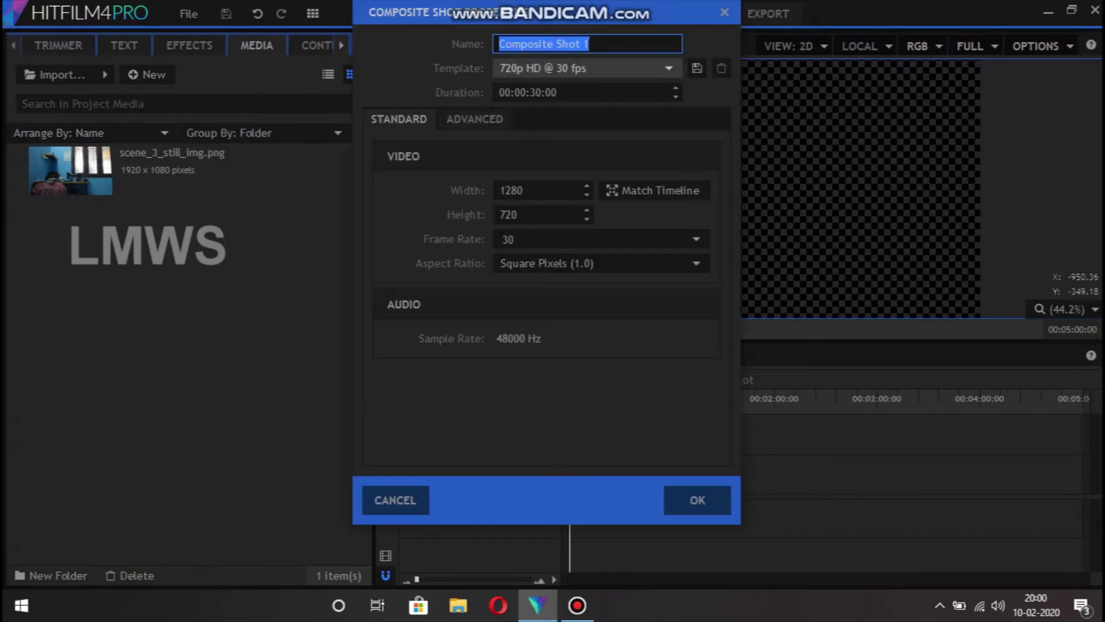
{"action": "type", "text": "scann"}
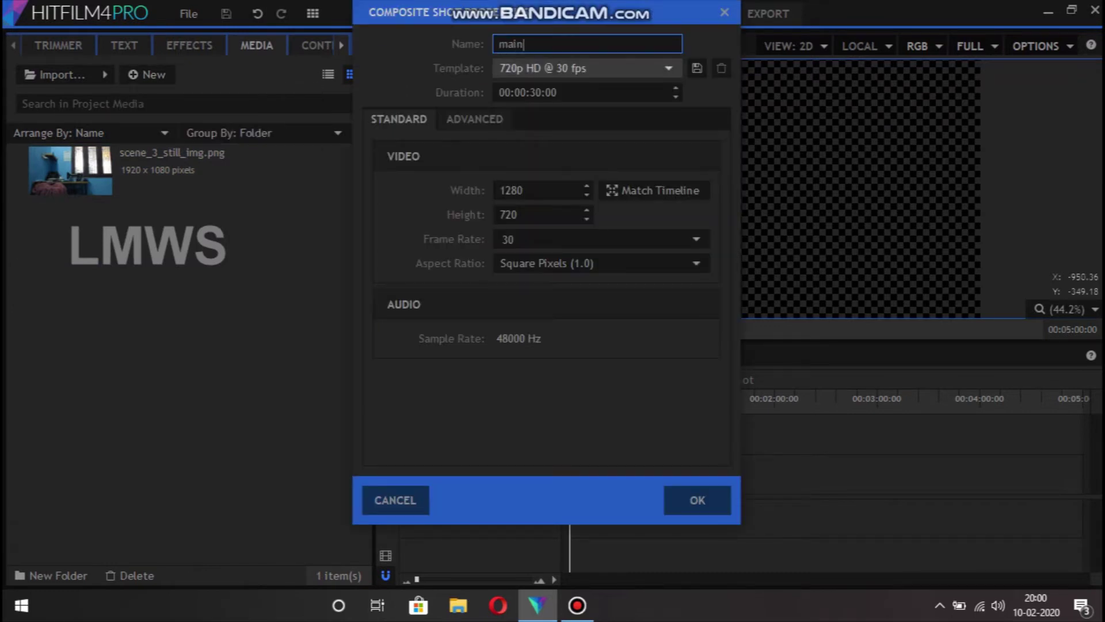
{"action": "type", "text": "ing_"}
{"action": "type", "text": "effect"}
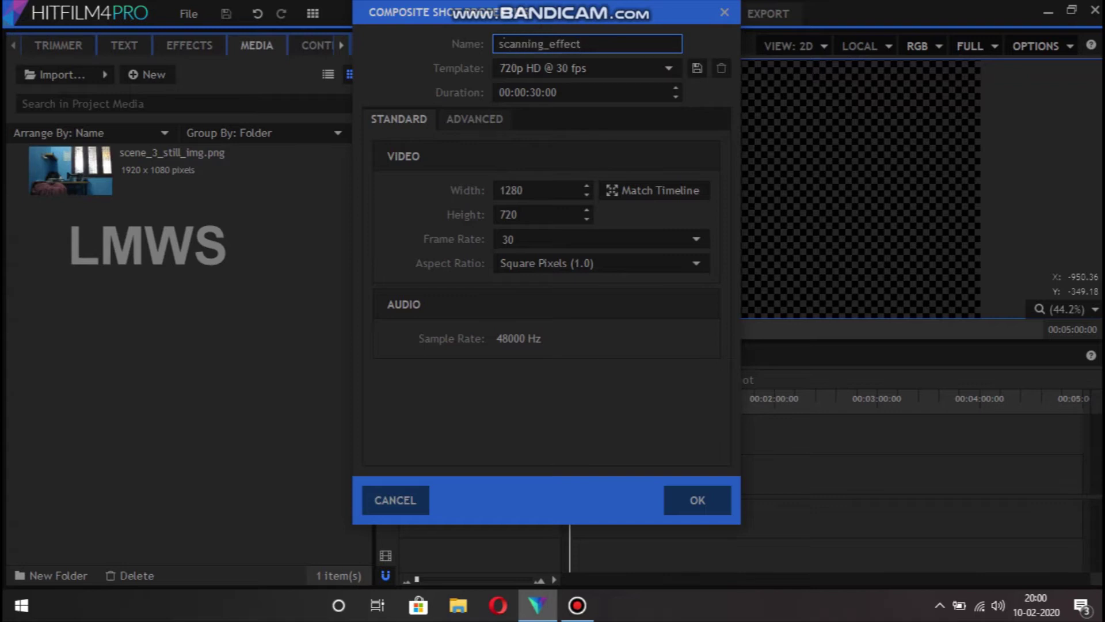
{"action": "left_click", "coordinate": [535, 92]}
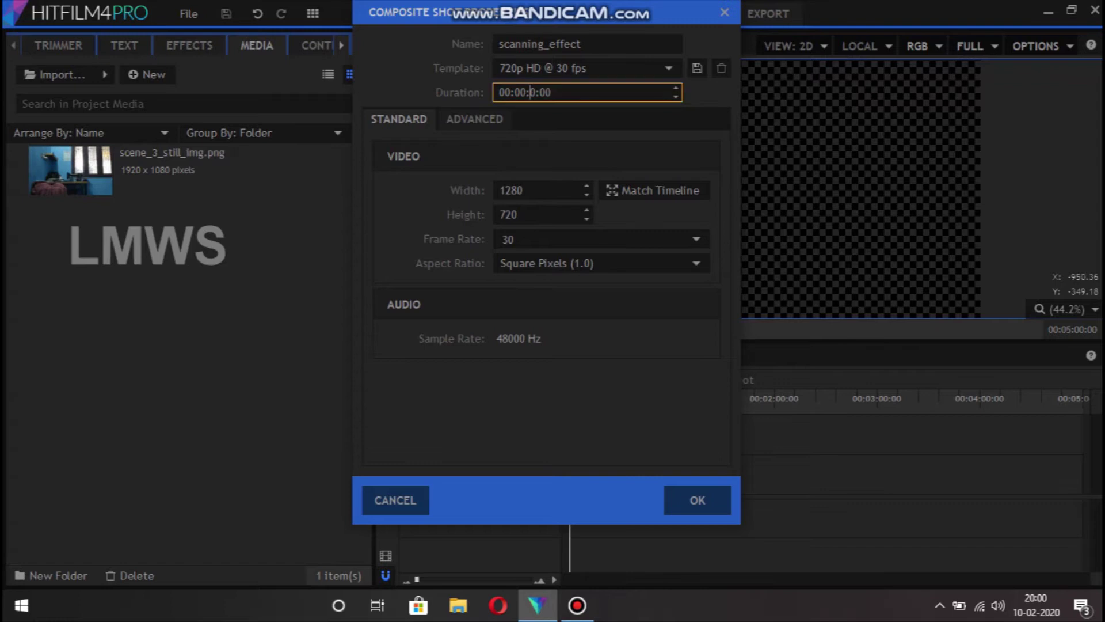
{"action": "type", "text": "1"}
{"action": "key", "text": "Return"}
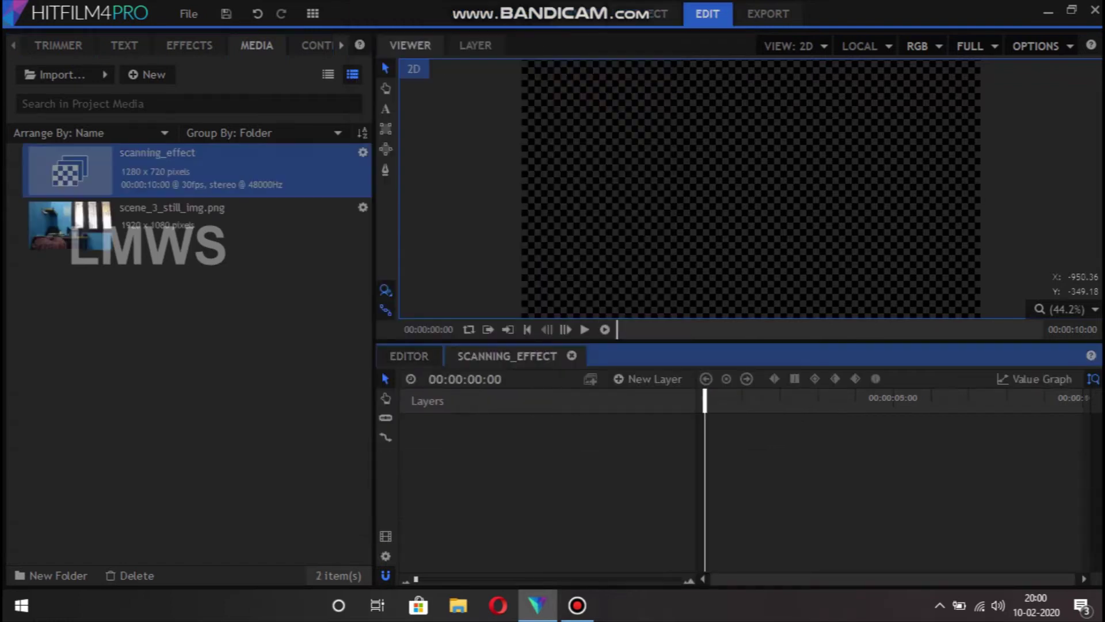
Add scene_3_still_img.png to the scanning_effect timeline and scale it to 70%.
{"action": "left_click", "coordinate": [173, 225]}
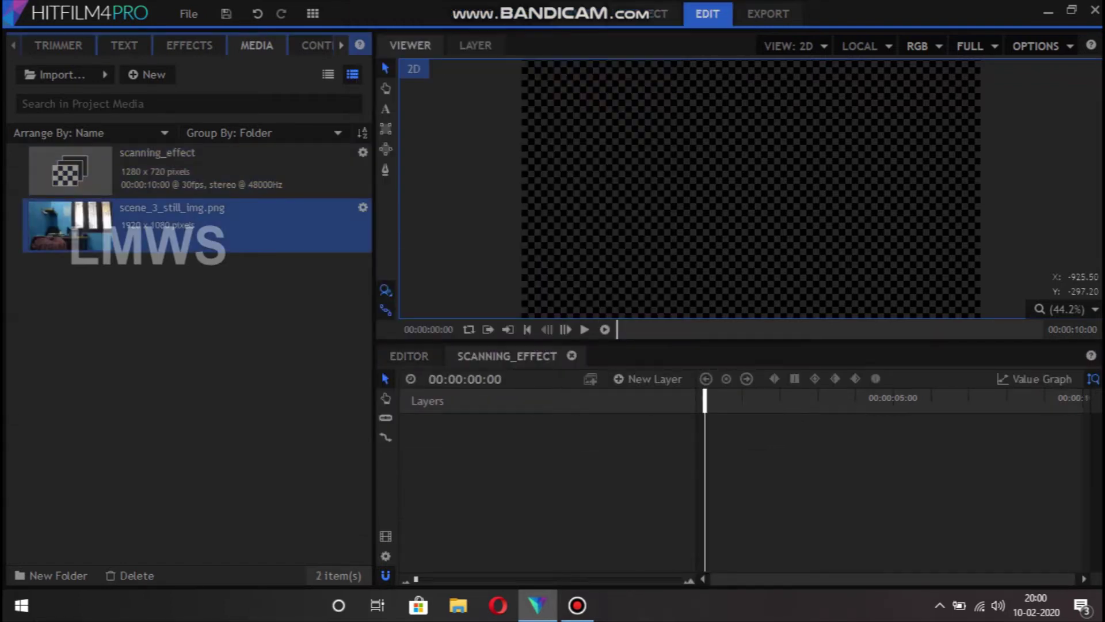
{"action": "left_click_drag", "start_coordinate": [173, 225], "coordinate": [547, 423]}
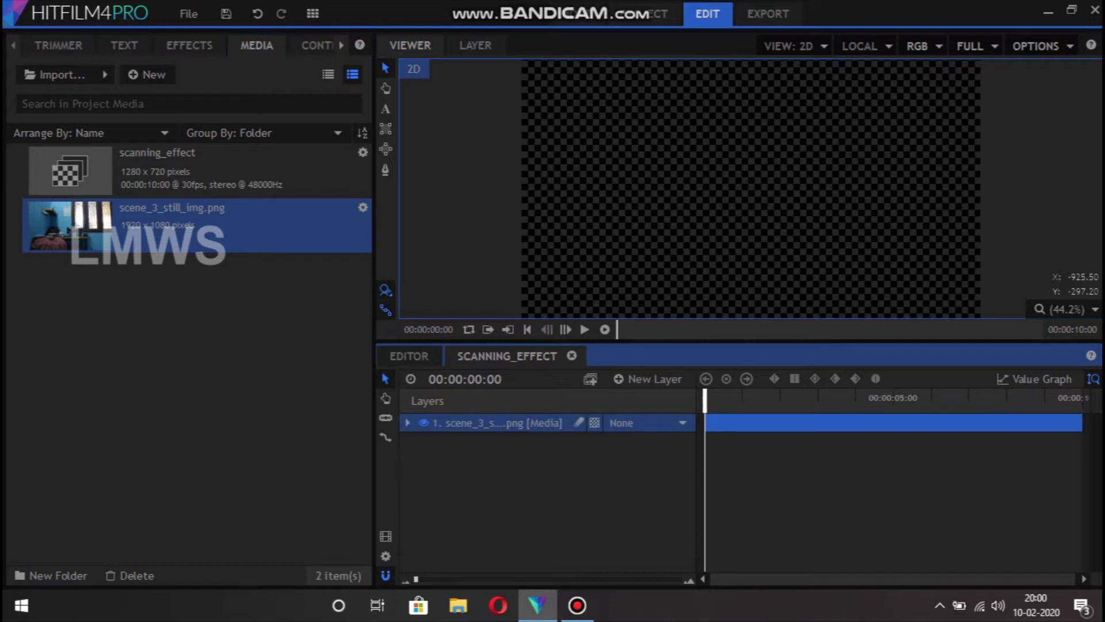
{"action": "scroll", "coordinate": [716, 193], "scroll_direction": "down", "scroll_amount": 2}
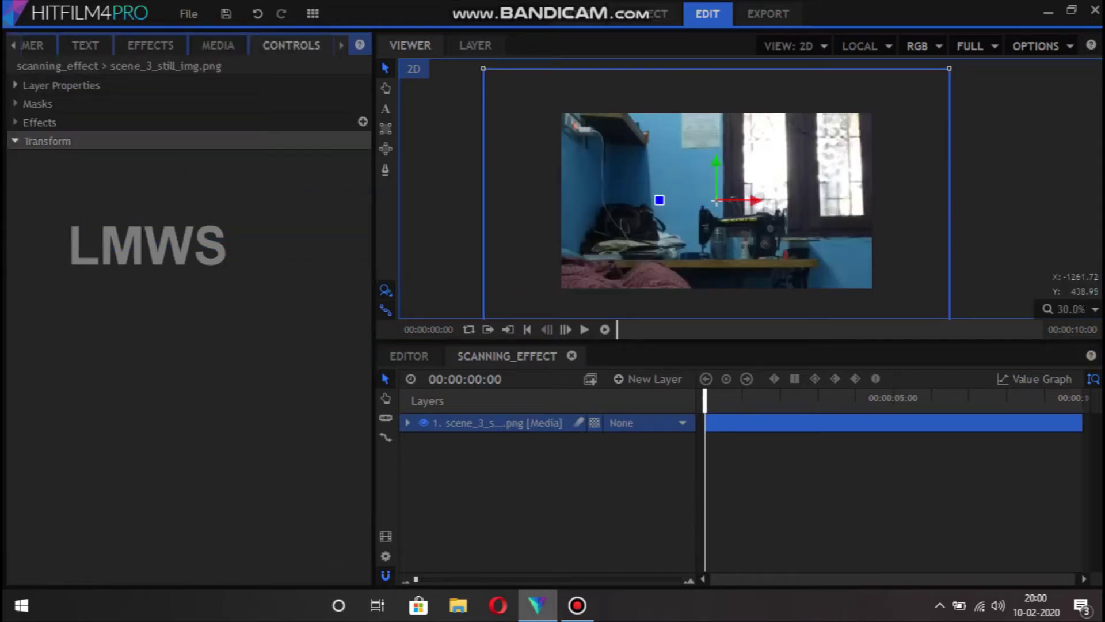
{"action": "type", "text": "70"}
{"action": "key", "text": "Return"}
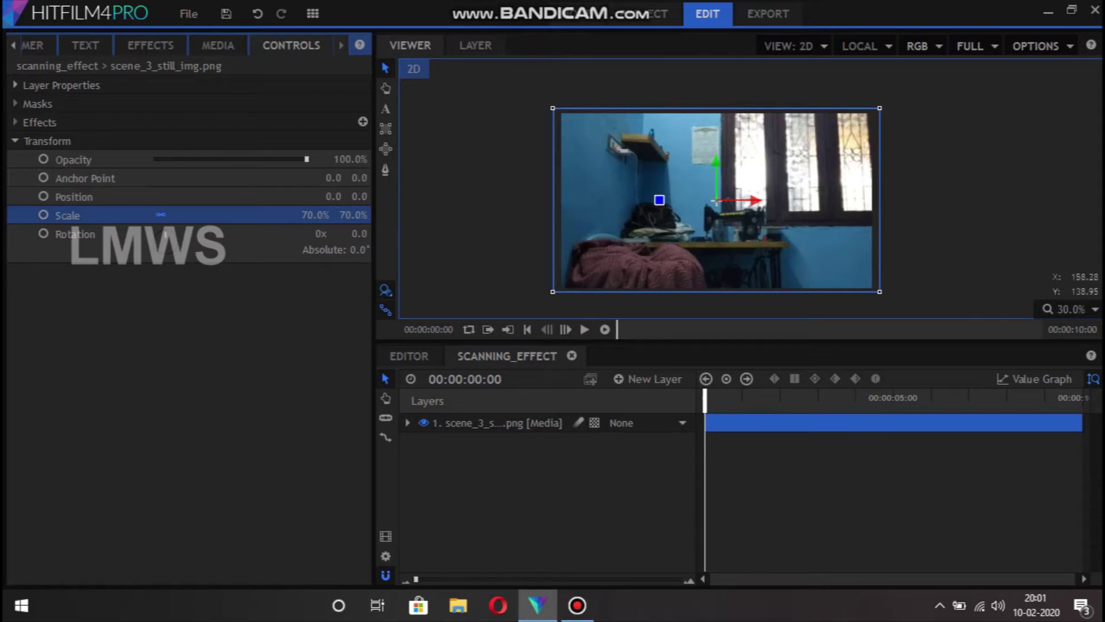
Change the room photo layer's scale to 66.6% and return to the Media list.
{"action": "left_click", "coordinate": [386, 555]}
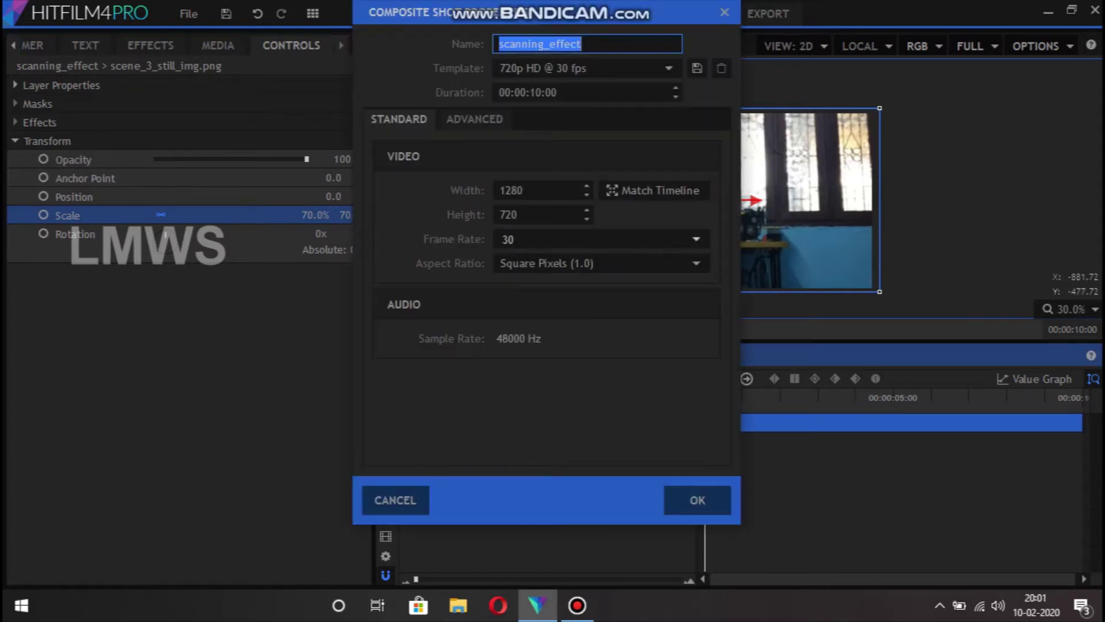
{"action": "key", "text": "Return"}
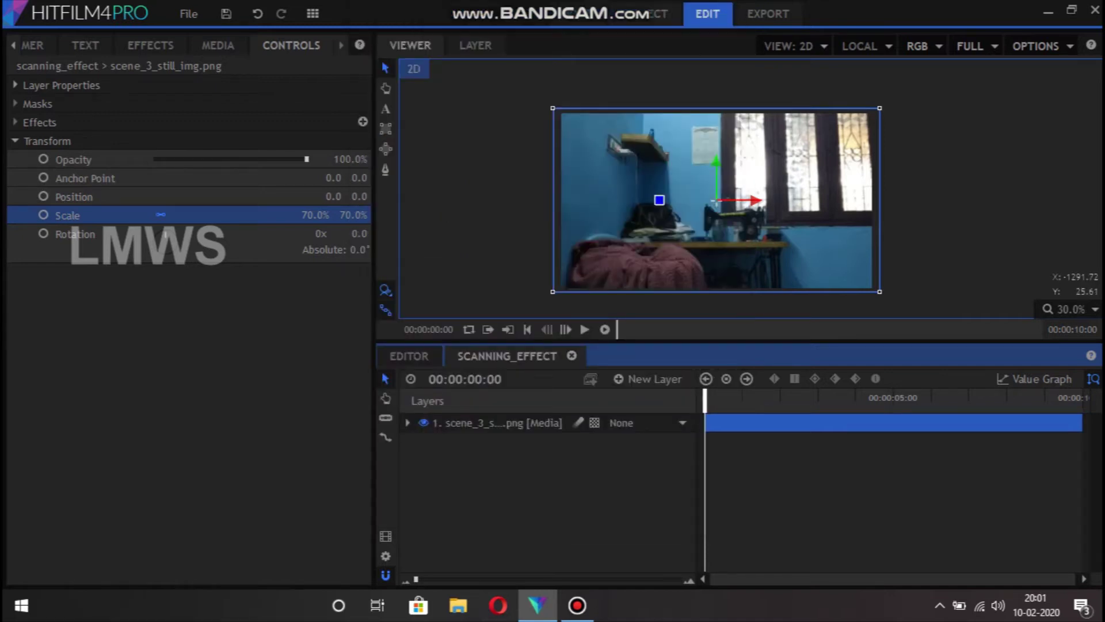
{"action": "left_click", "coordinate": [315, 214]}
{"action": "type", "text": "66."}
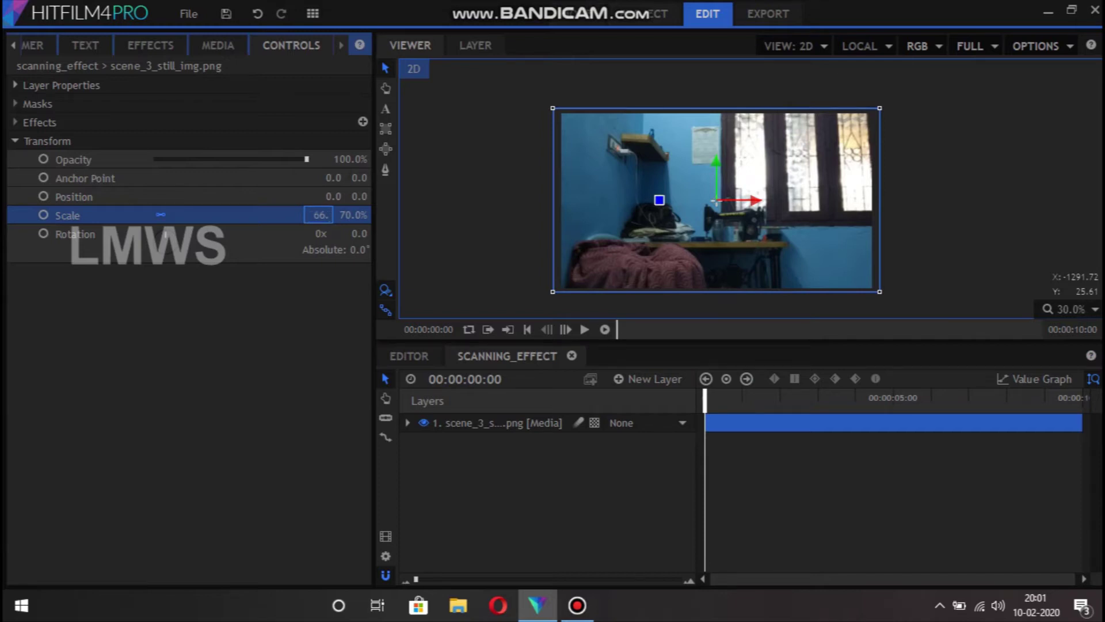
{"action": "type", "text": "6"}
{"action": "key", "text": "Return"}
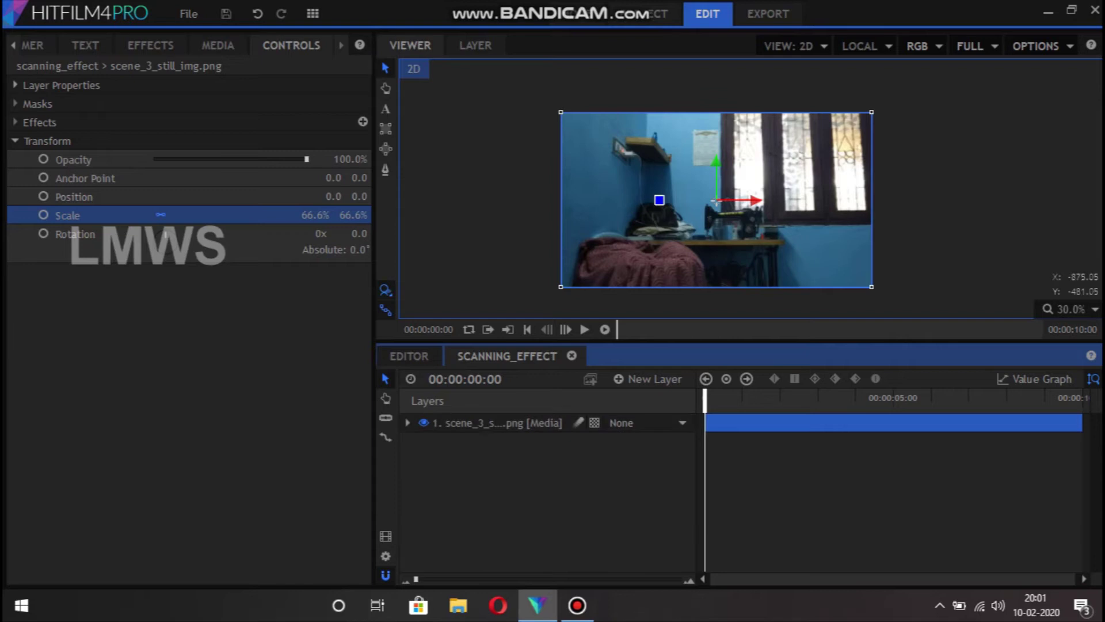
{"action": "left_click", "coordinate": [46, 141]}
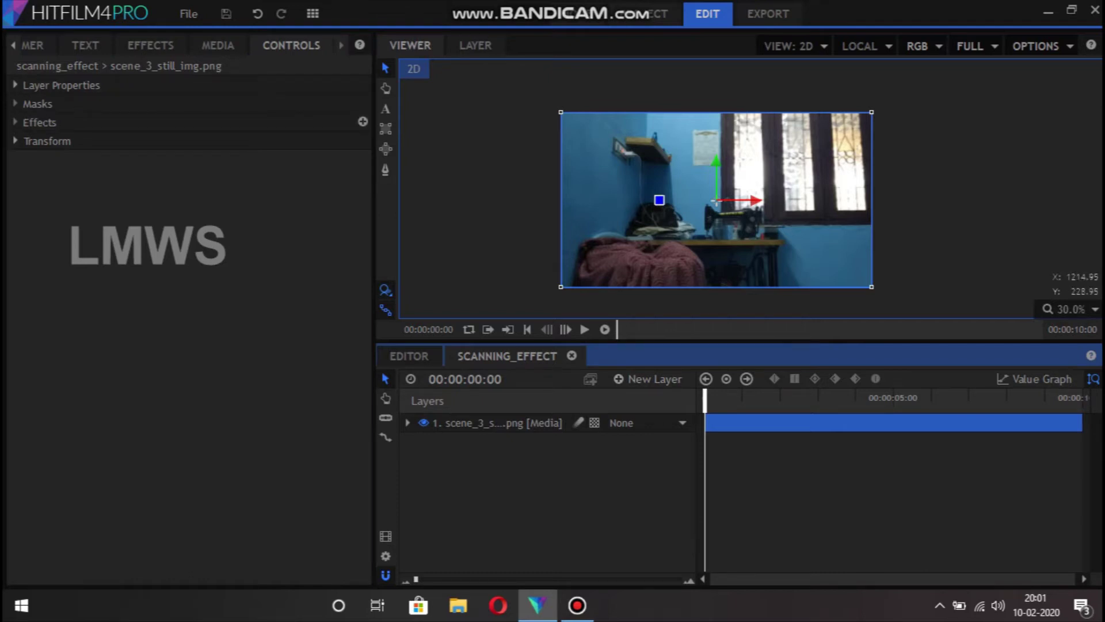
{"action": "left_click", "coordinate": [218, 45]}
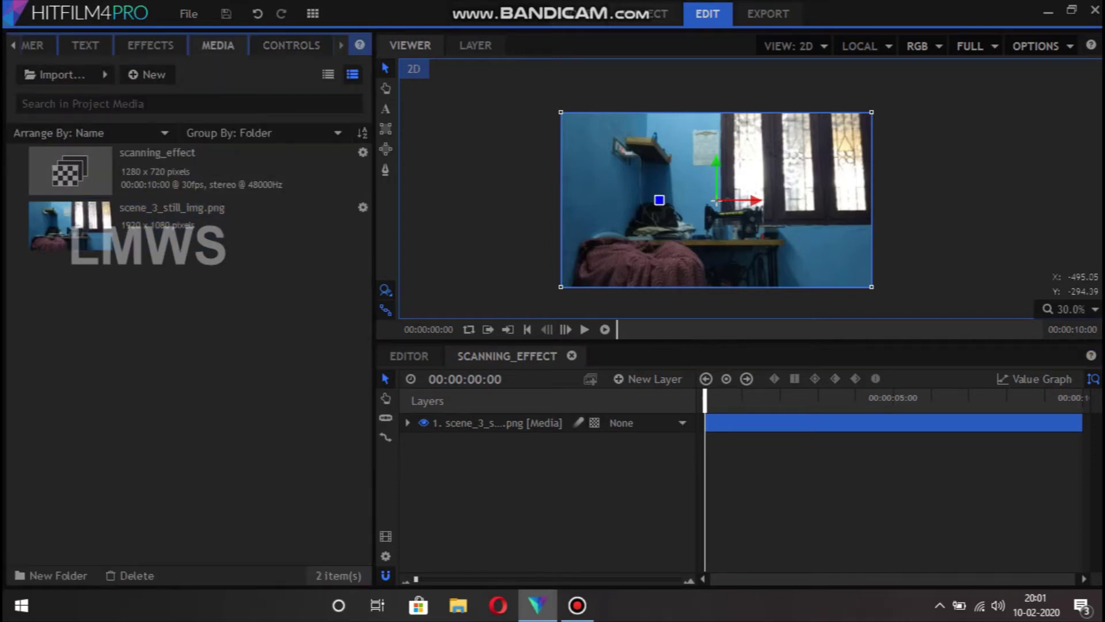
Create another composite shot named scanning_effect.
{"action": "left_click", "coordinate": [147, 74]}
{"action": "key", "text": "Escape"}
{"action": "type", "text": "sc"}
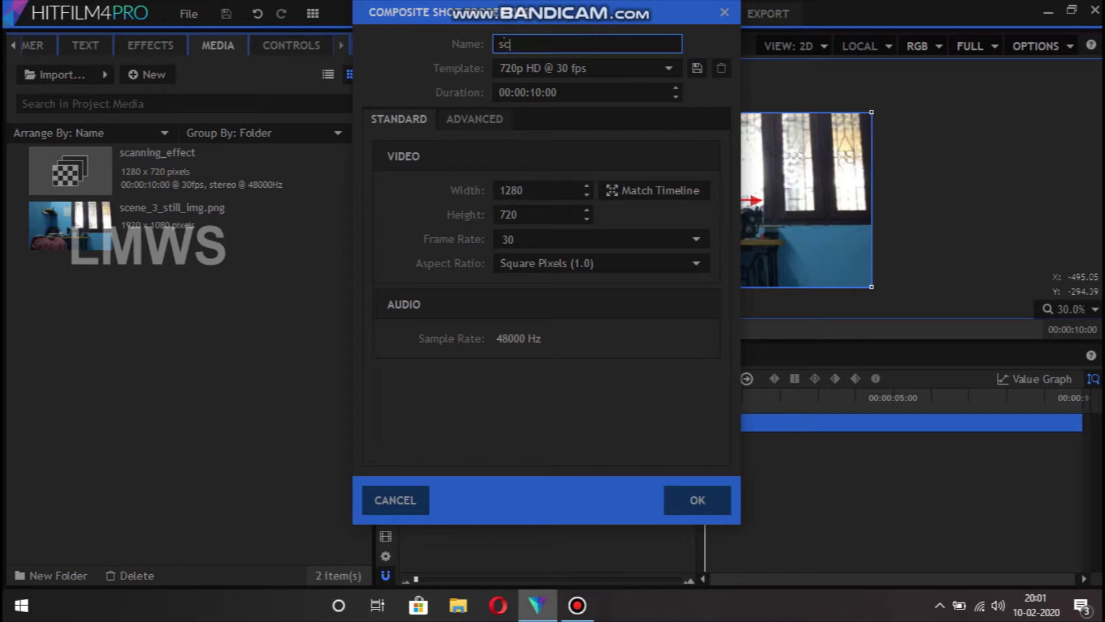
{"action": "type", "text": "nnin"}
{"action": "key", "text": "ctrl+a"}
{"action": "type", "text": "scnni"}
{"action": "key", "text": "BackSpace"}
{"action": "key", "text": "BackSpace"}
{"action": "key", "text": "BackSpace"}
{"action": "type", "text": "a"}
{"action": "type", "text": "nning_ef"}
{"action": "type", "text": "fect"}
{"action": "left_click", "coordinate": [697, 500]}
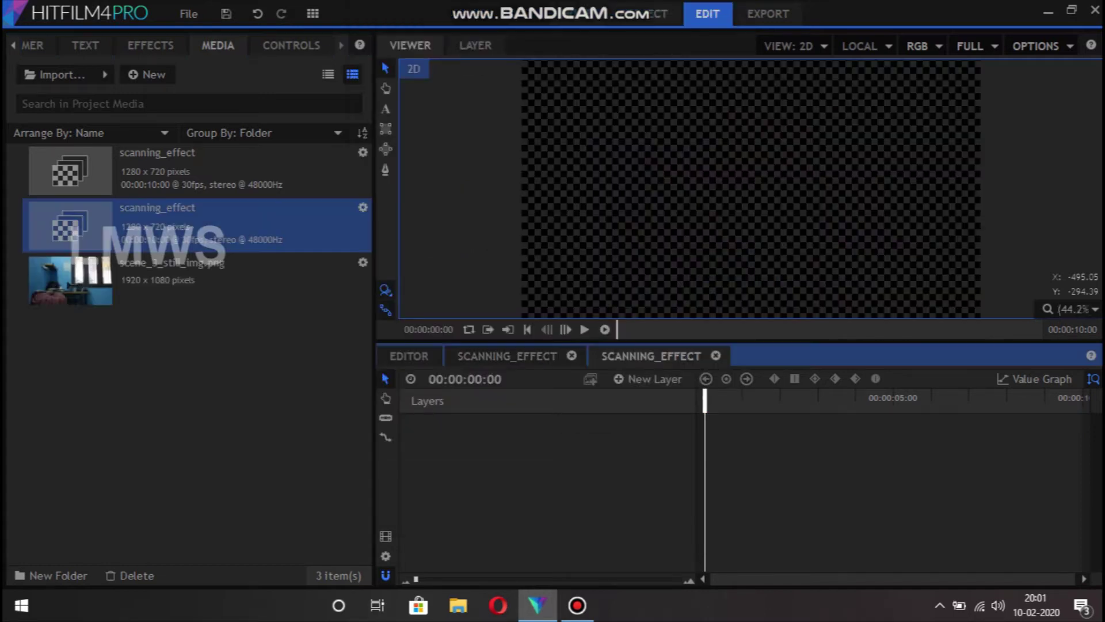
Add a black plane layer, New Plane 1, to the new composite.
{"action": "left_click", "coordinate": [196, 403]}
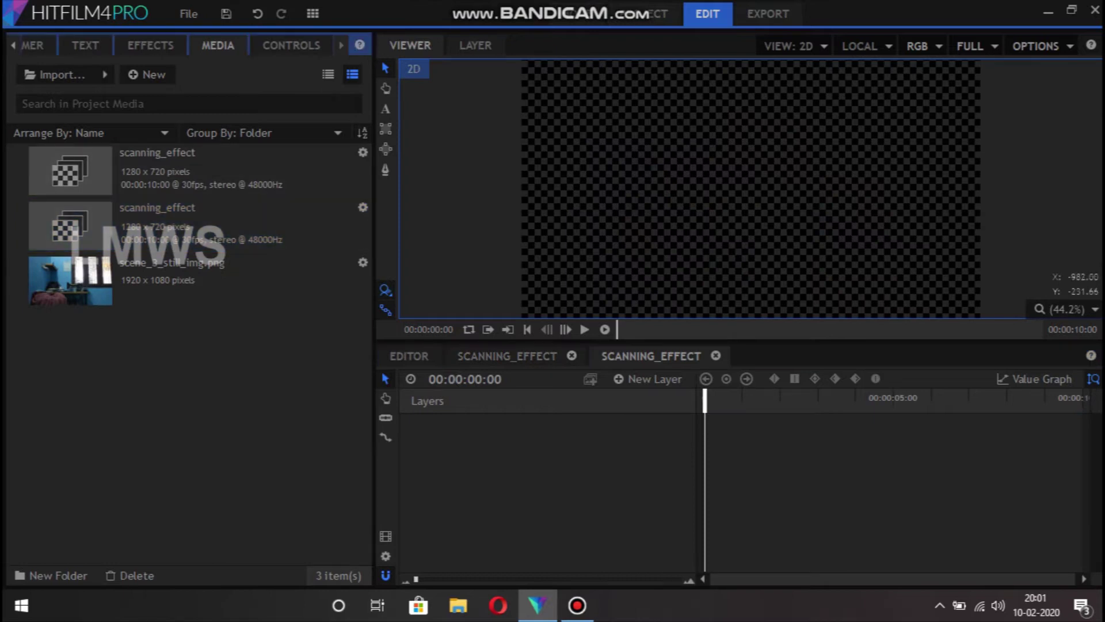
{"action": "left_click", "coordinate": [648, 378]}
{"action": "left_click", "coordinate": [630, 400]}
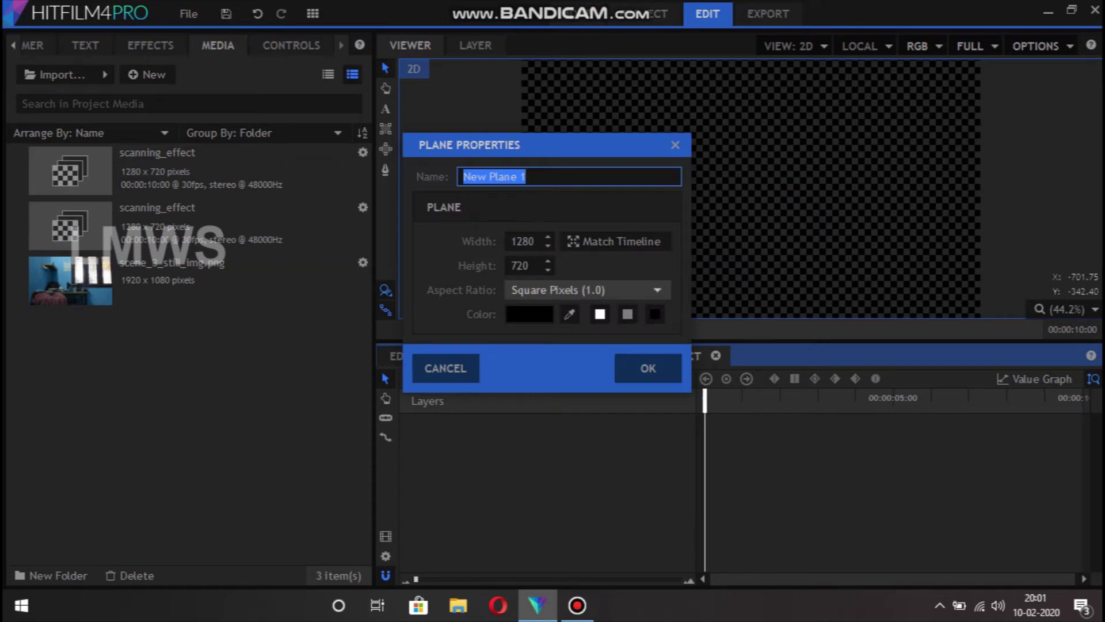
{"action": "left_click", "coordinate": [529, 314]}
{"action": "left_click", "coordinate": [742, 86]}
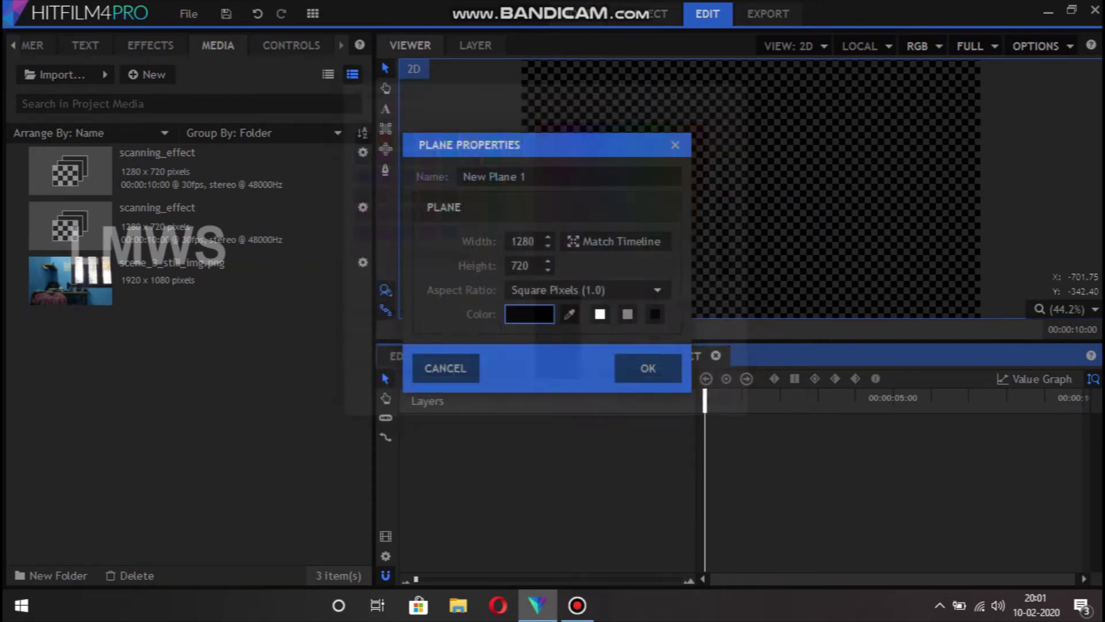
{"action": "key", "text": "Return"}
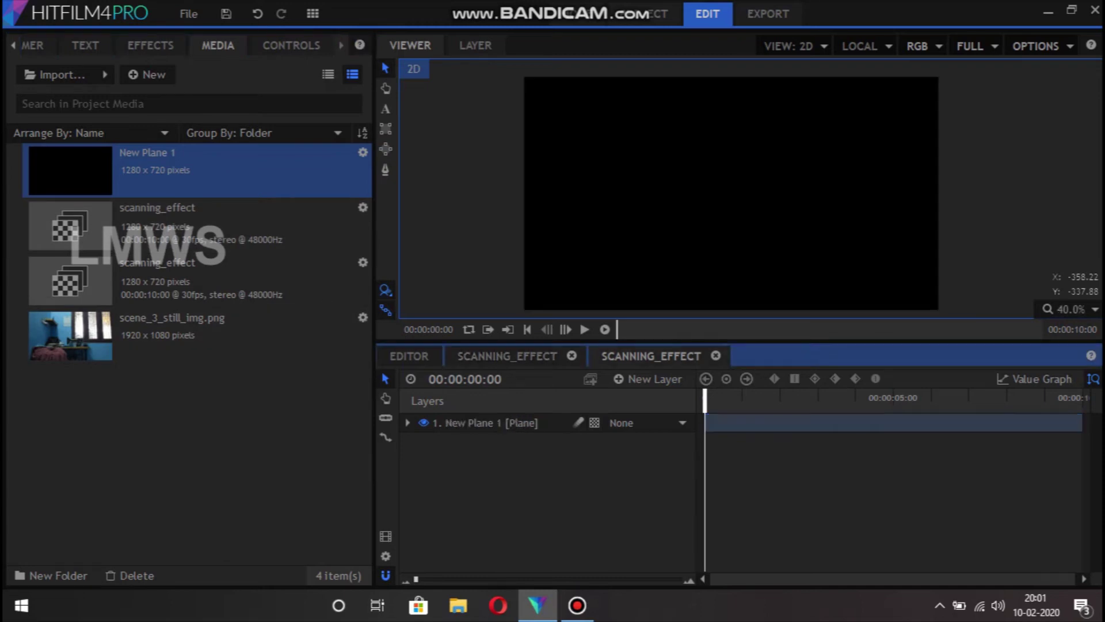
Rename the photo composite to scanningVFX__effect, then select New Plane 1 in the other scanning_effect.
{"action": "left_click", "coordinate": [590, 378]}
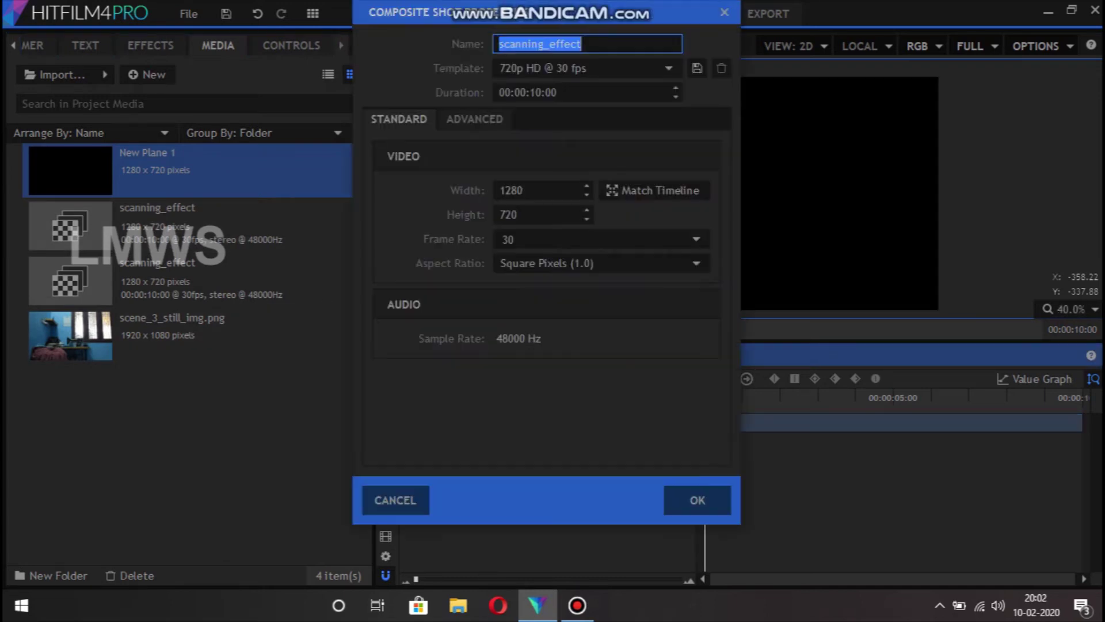
{"action": "left_click", "coordinate": [549, 44]}
{"action": "key", "text": "shift+End"}
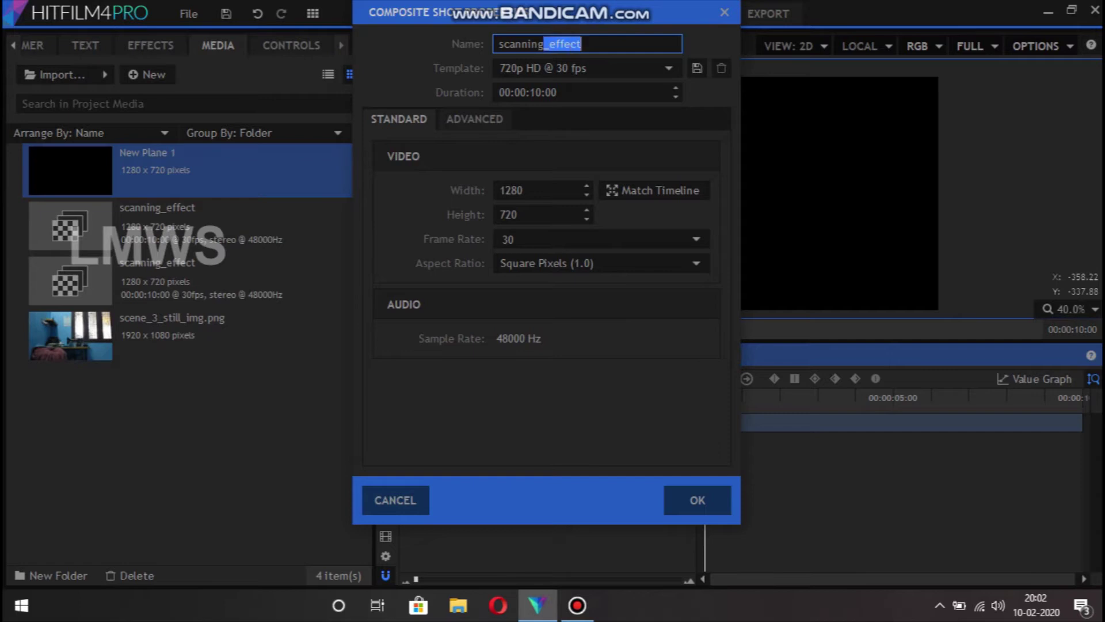
{"action": "key", "text": "Return"}
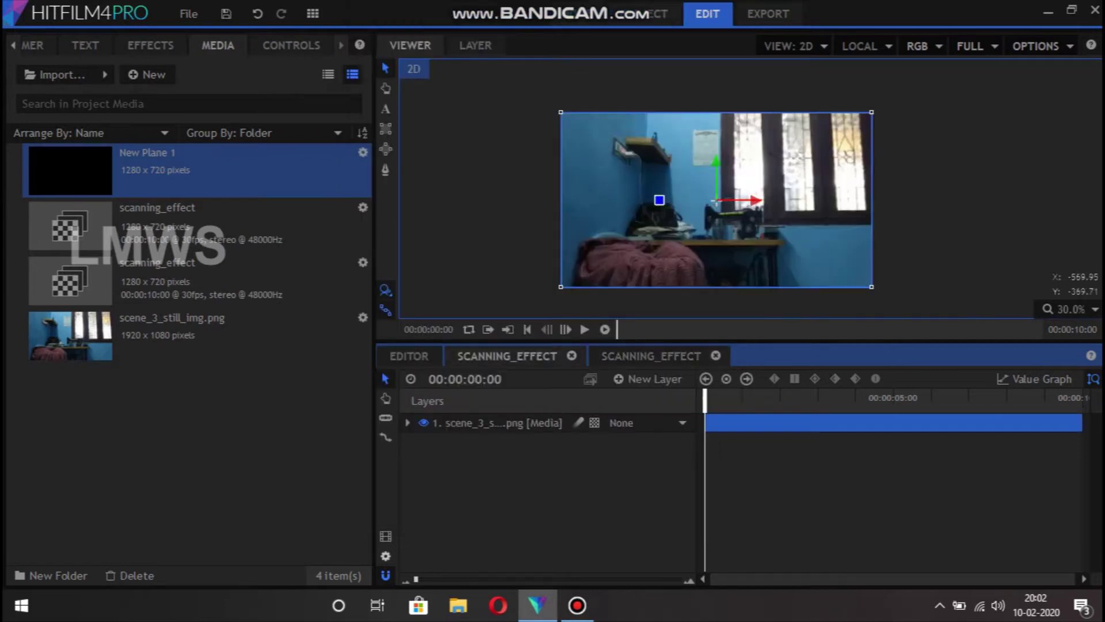
{"action": "left_click", "coordinate": [385, 556]}
{"action": "left_click", "coordinate": [549, 44]}
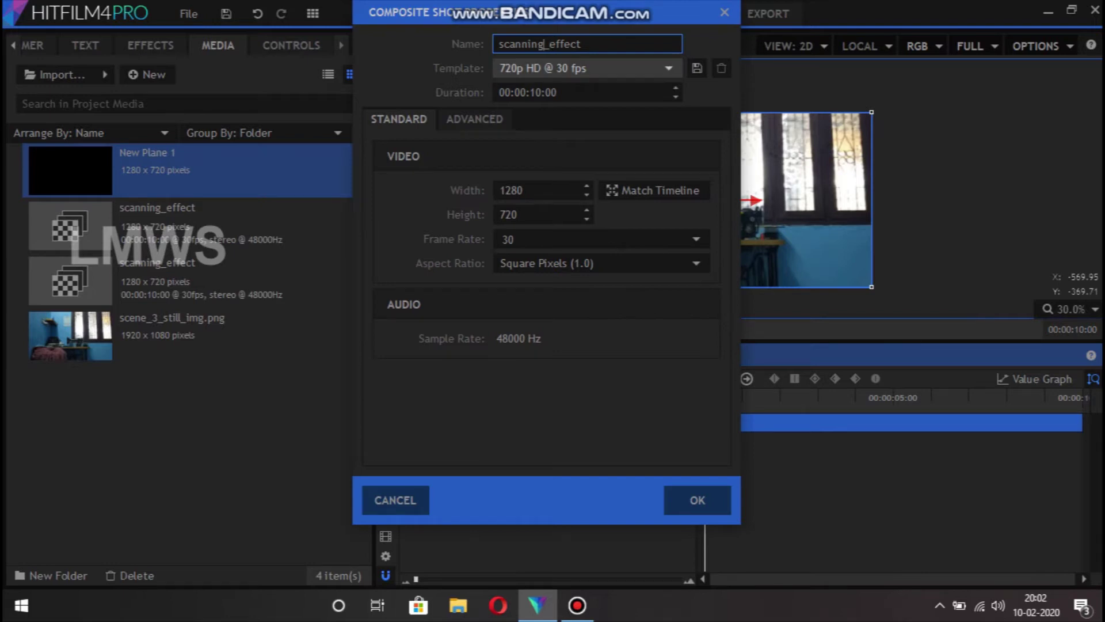
{"action": "type", "text": "VFX_"}
{"action": "key", "text": "Return"}
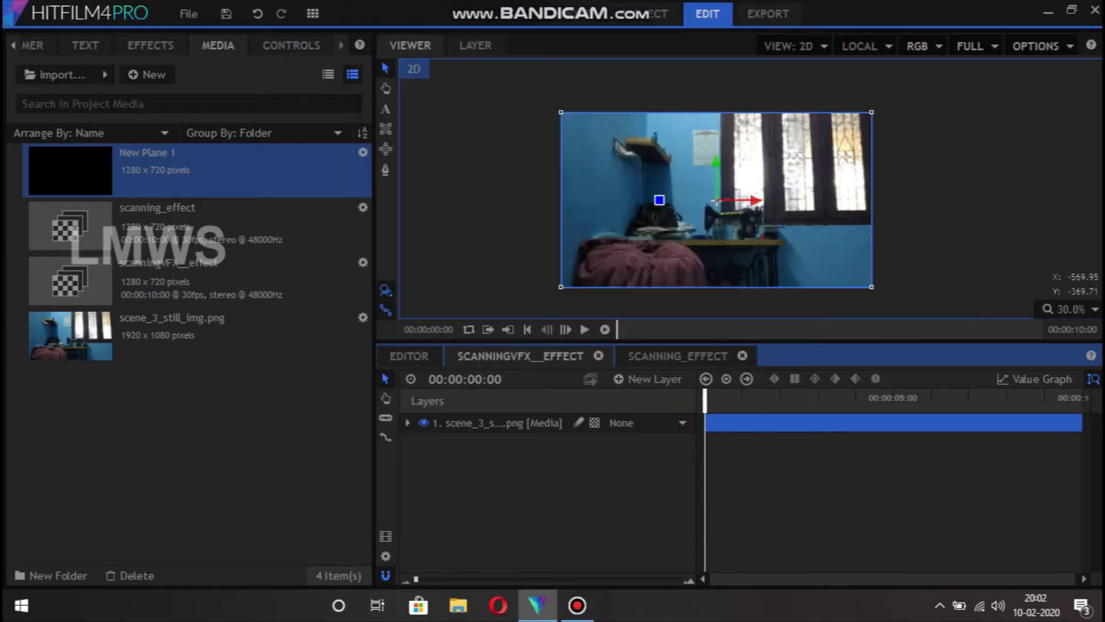
{"action": "left_click", "coordinate": [677, 356]}
{"action": "left_click", "coordinate": [478, 422]}
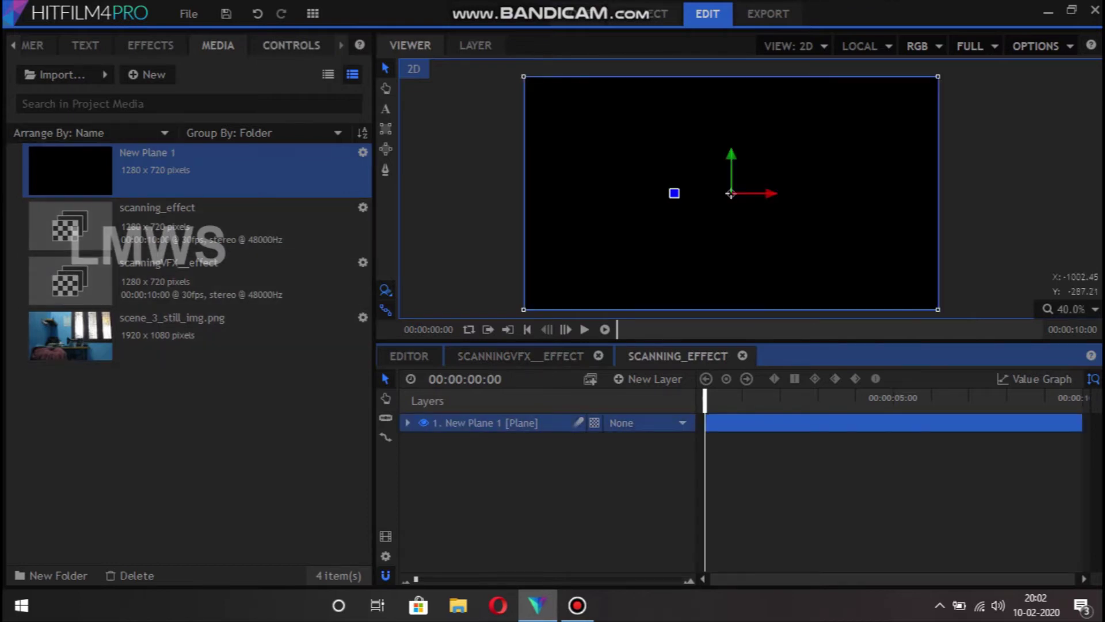
Search the effects for 'grid' and apply the Generate > Grid effect to New Plane 1.
{"action": "left_click", "coordinate": [291, 45]}
{"action": "left_click", "coordinate": [218, 45]}
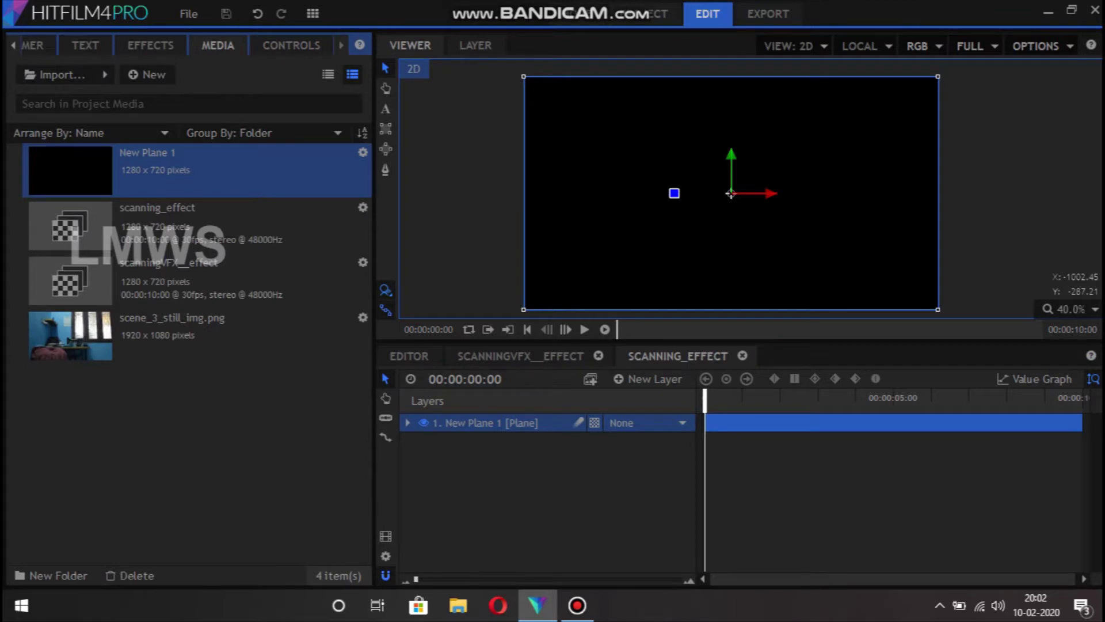
{"action": "left_click", "coordinate": [150, 45]}
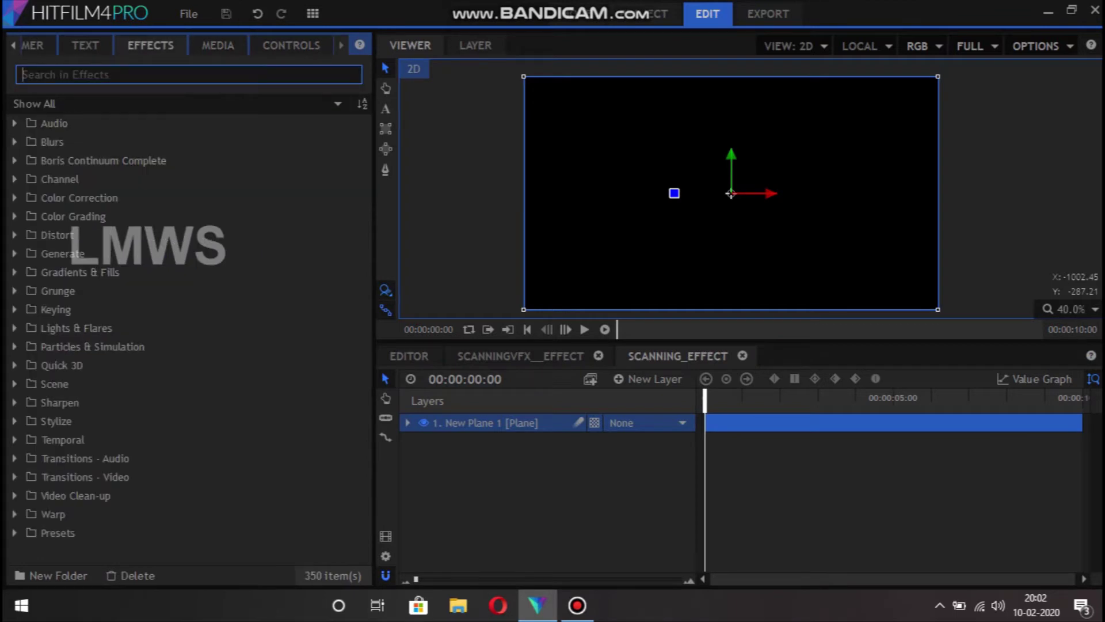
{"action": "type", "text": "grid"}
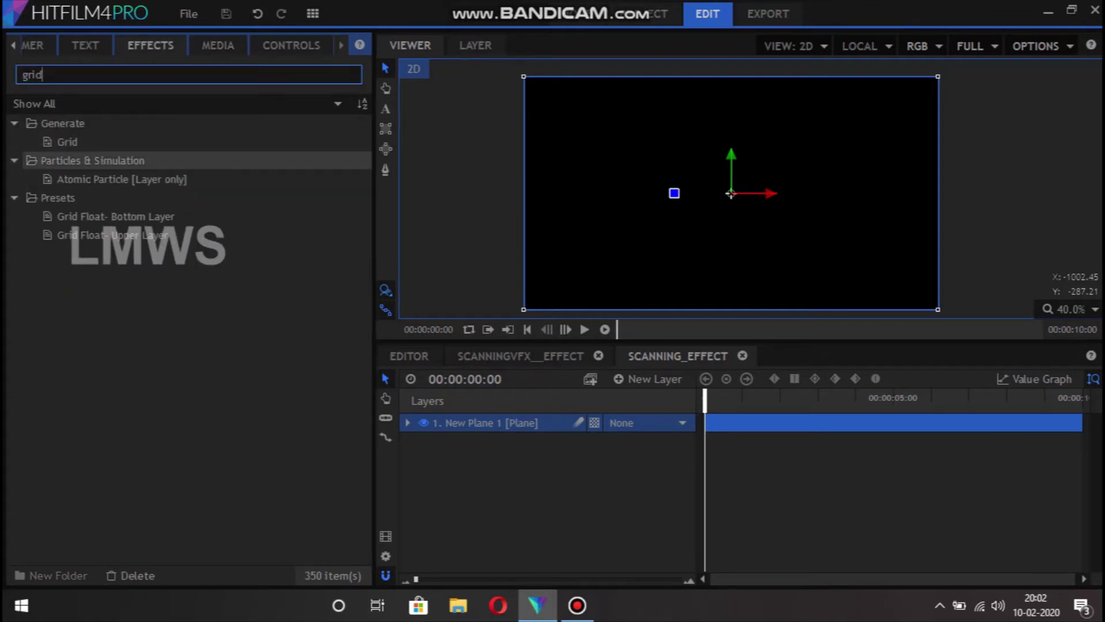
{"action": "left_click", "coordinate": [67, 142]}
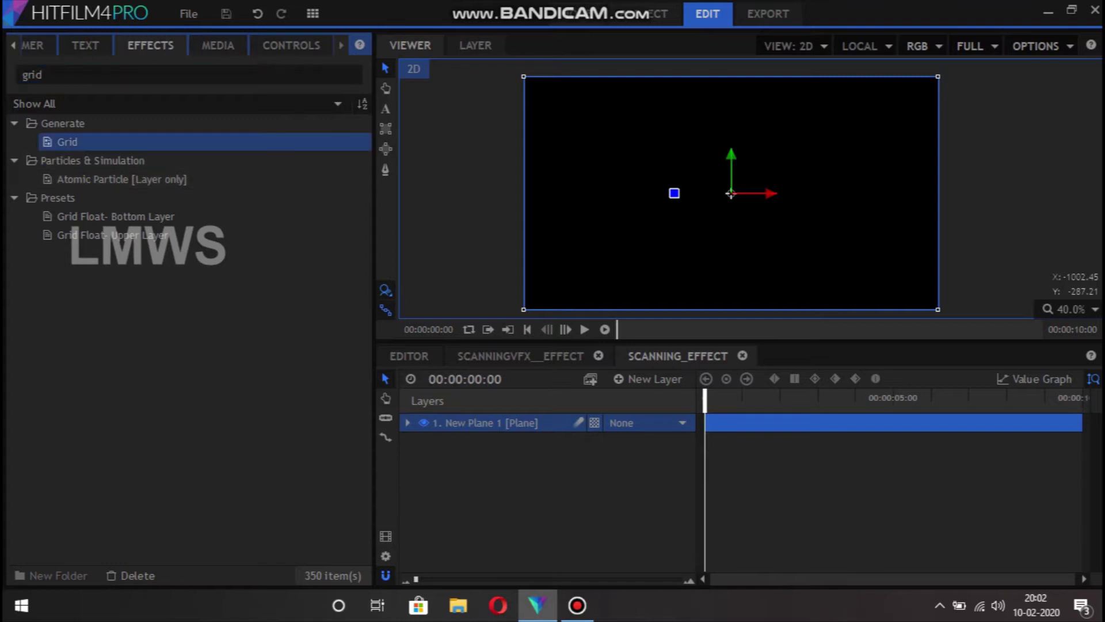
{"action": "left_click_drag", "start_coordinate": [731, 194], "coordinate": [747, 177]}
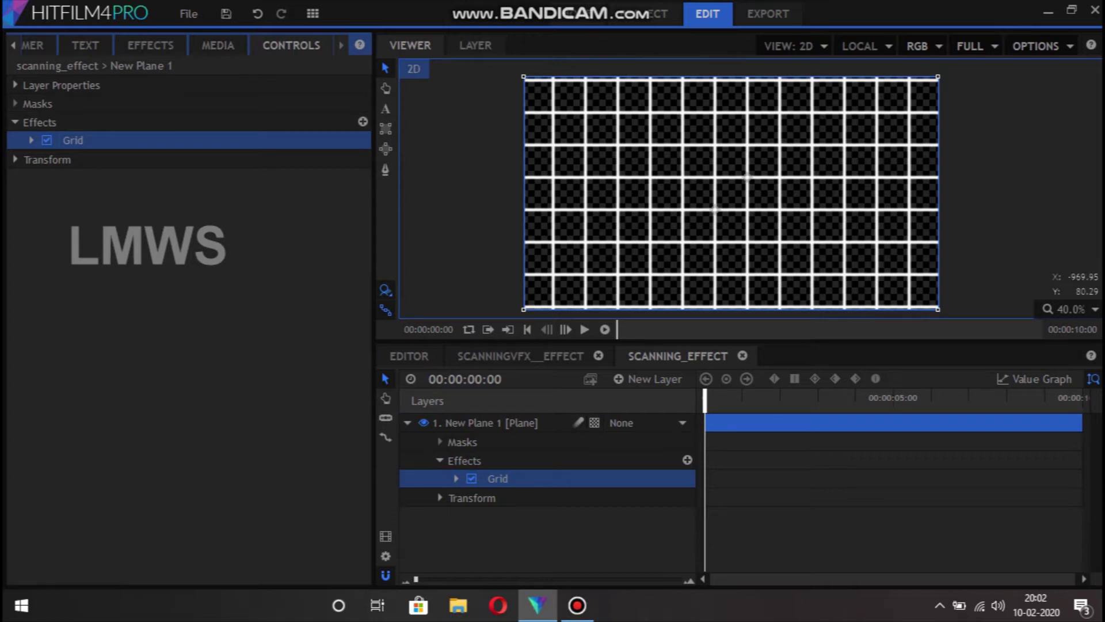
{"action": "scroll", "coordinate": [523, 155], "scroll_direction": "down", "scroll_amount": 1}
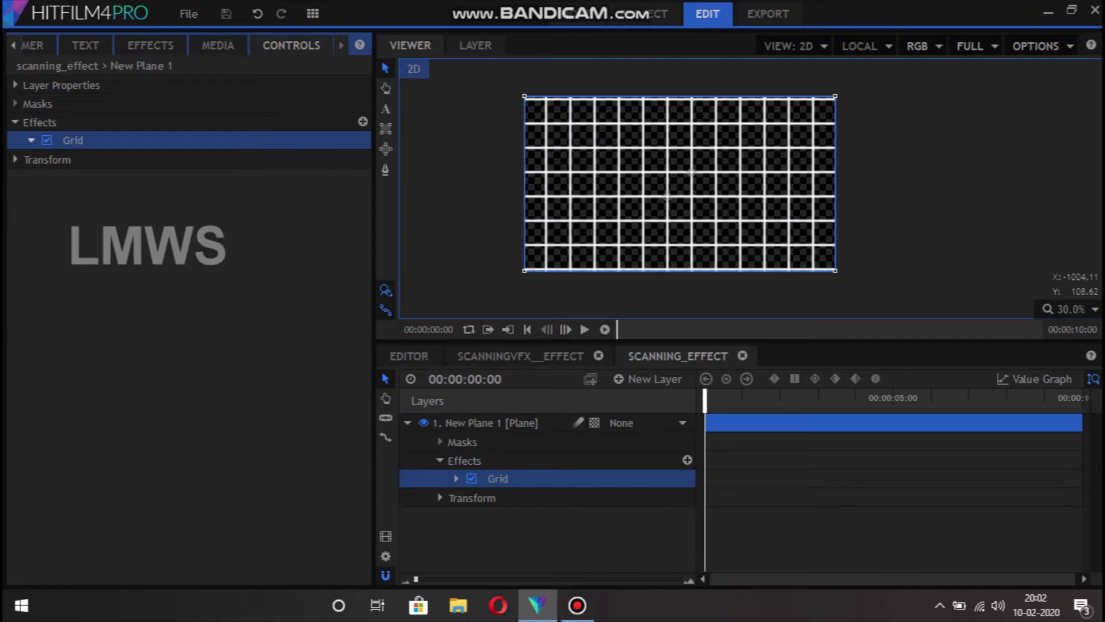
Set the Grid's Point 1 position to 12.0, 5.0 for a denser grid.
{"action": "left_click", "coordinate": [31, 140]}
{"action": "left_click", "coordinate": [47, 160]}
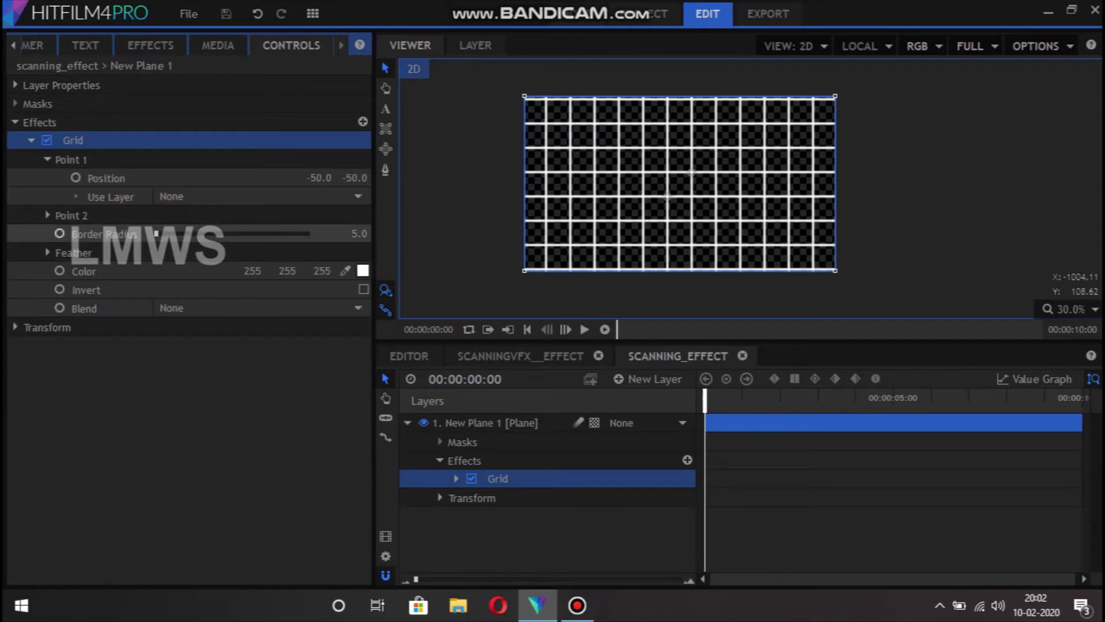
{"action": "left_click", "coordinate": [47, 215]}
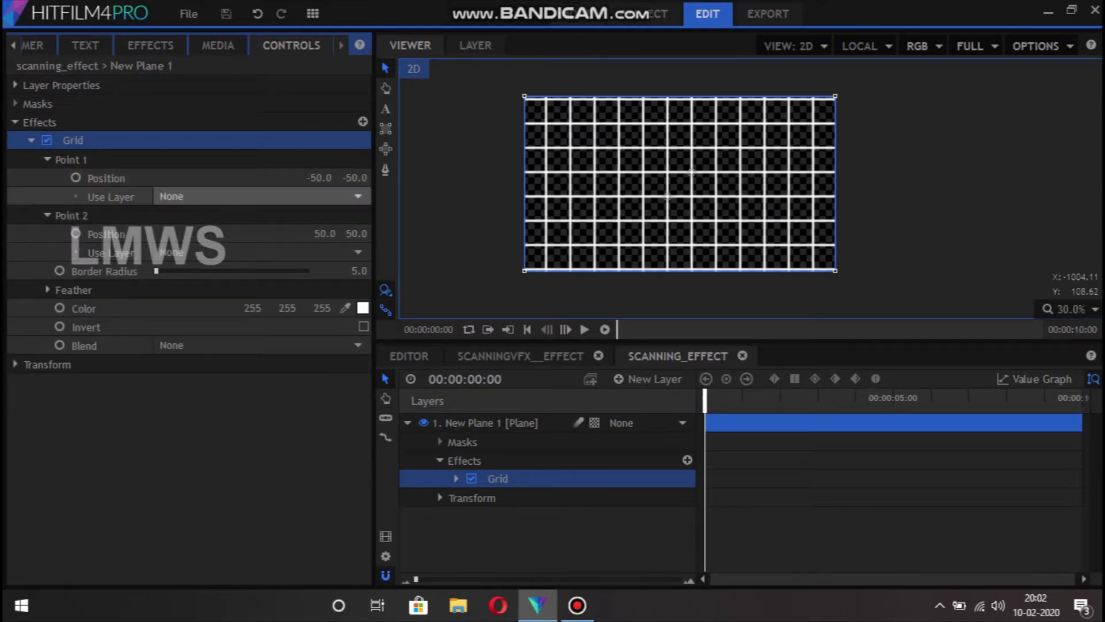
{"action": "left_click_drag", "start_coordinate": [321, 177], "coordinate": [391, 177]}
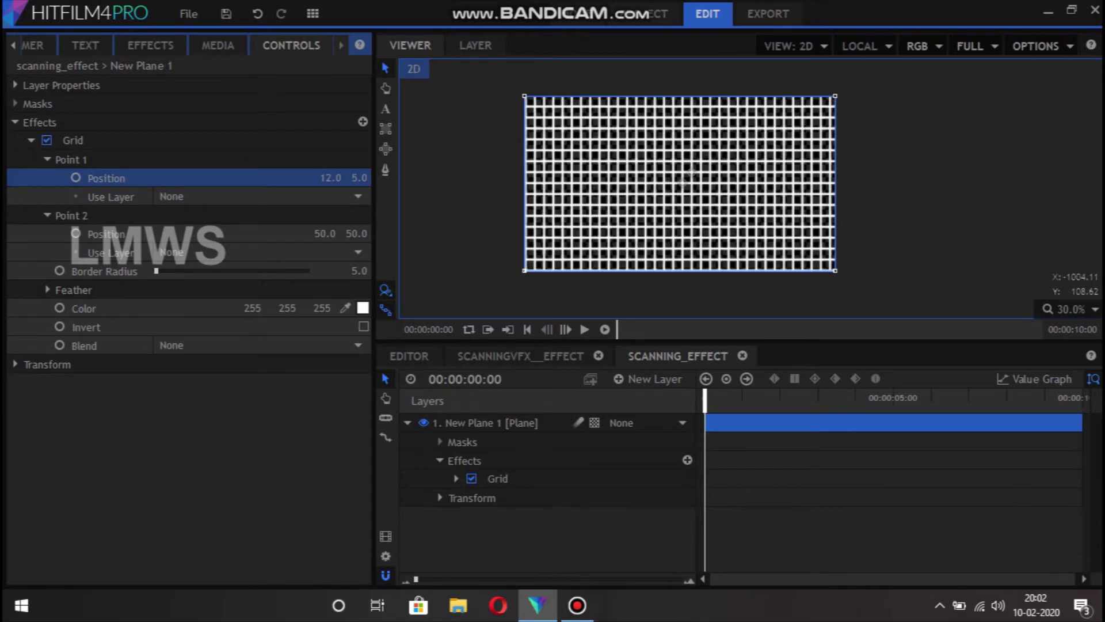
{"action": "left_click", "coordinate": [506, 164]}
{"action": "scroll", "coordinate": [586, 173], "scroll_direction": "up", "scroll_amount": 2}
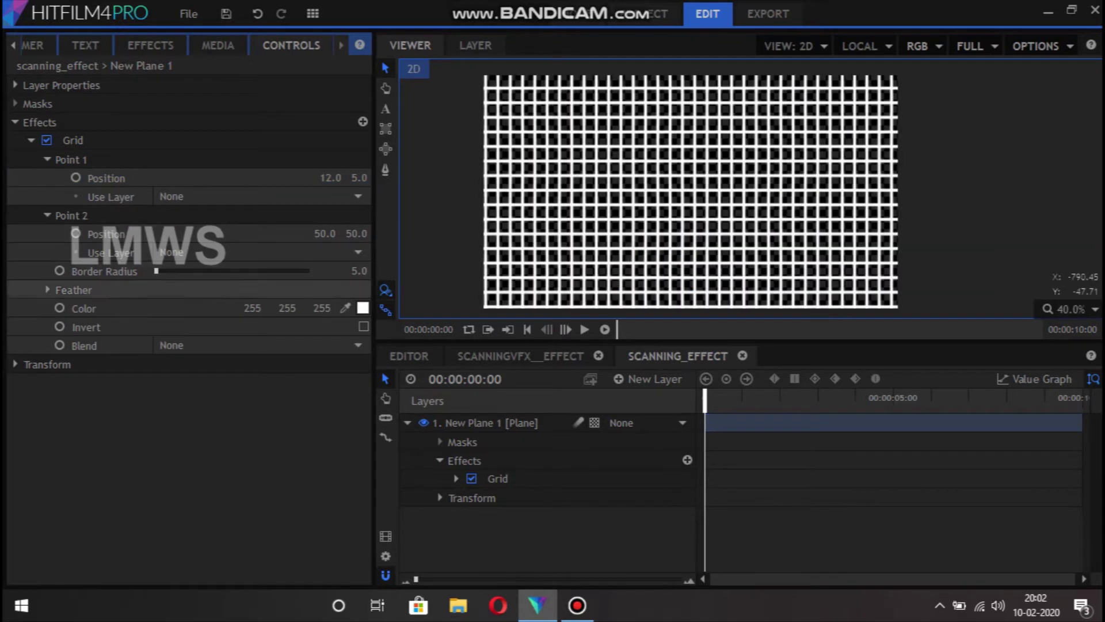
Colour the grid lines green (#34af00, RGB 52, 175, 0).
{"action": "left_click", "coordinate": [363, 308]}
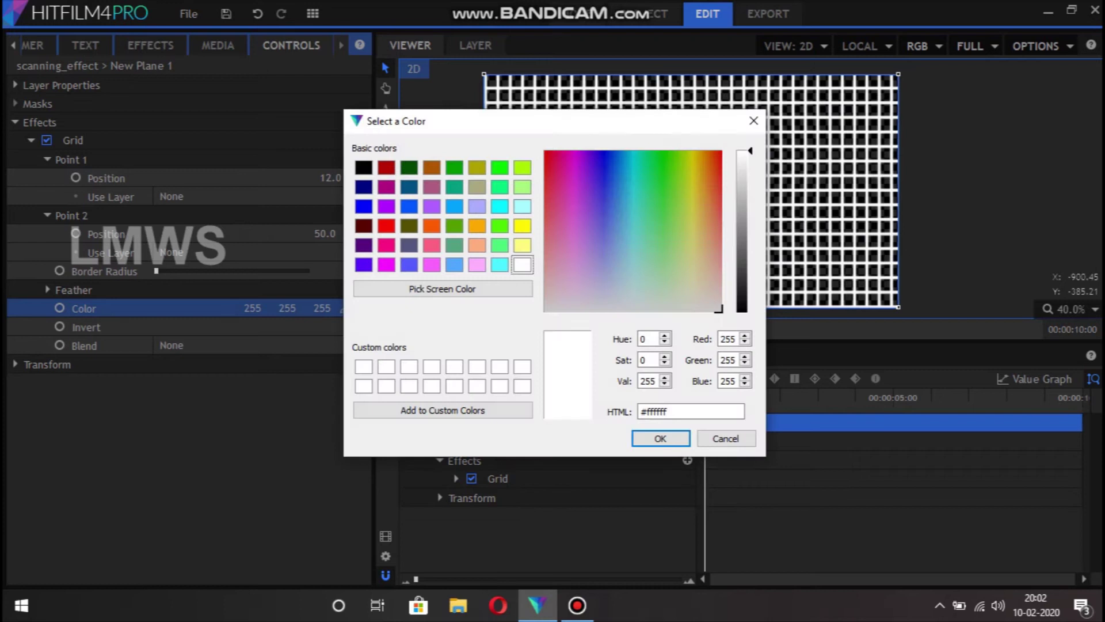
{"action": "left_click", "coordinate": [671, 153]}
{"action": "left_click_drag", "start_coordinate": [742, 151], "coordinate": [742, 200]}
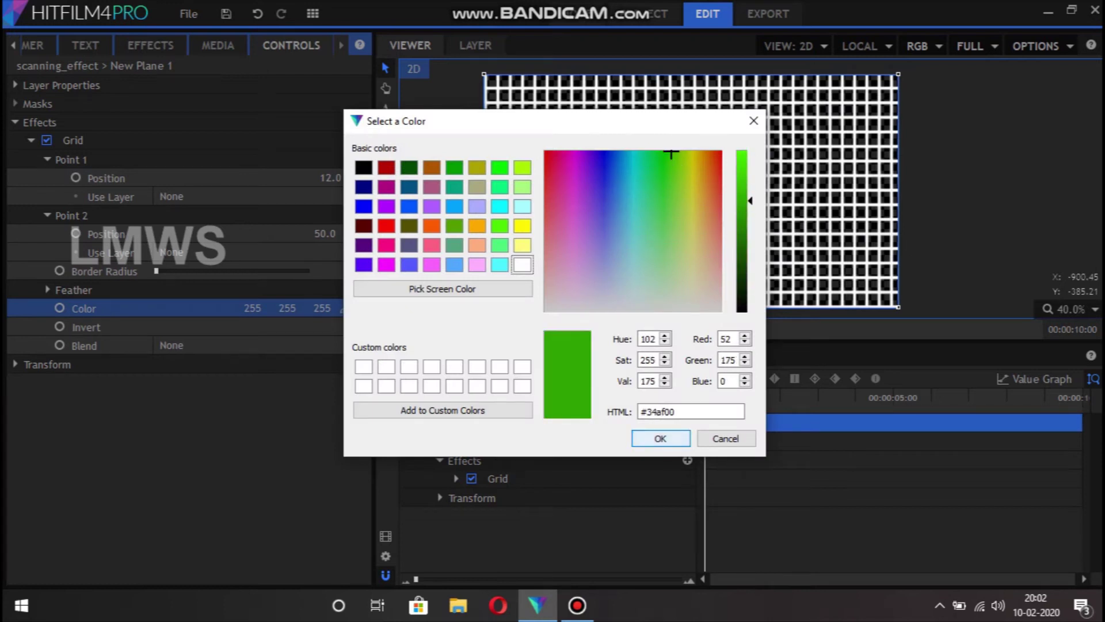
{"action": "left_click", "coordinate": [660, 438]}
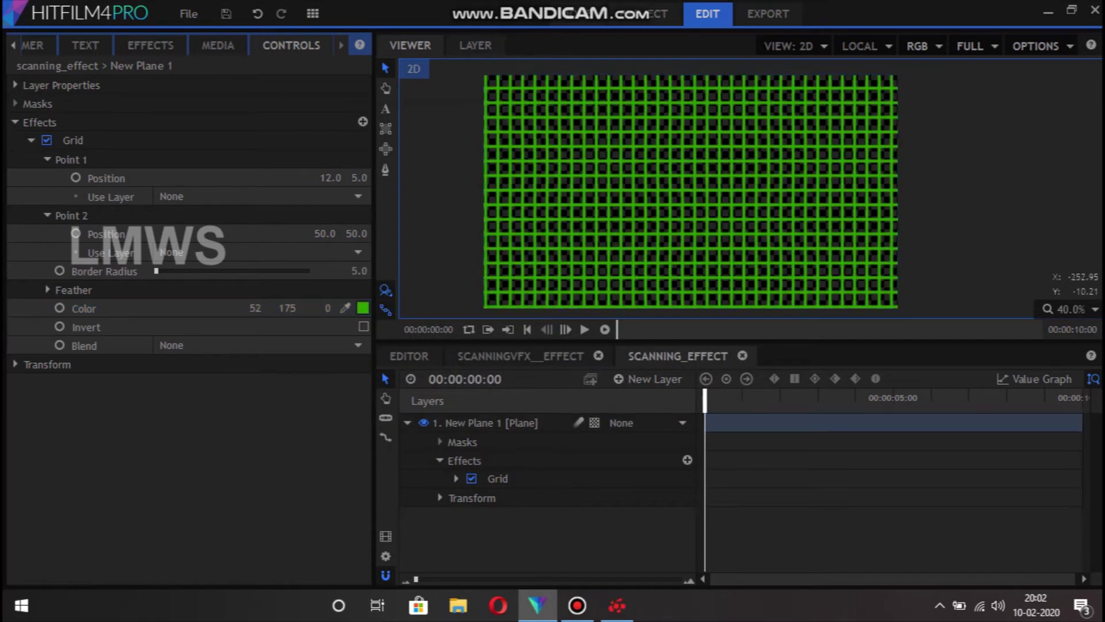
{"action": "scroll", "coordinate": [610, 192], "scroll_direction": "down", "scroll_amount": 1}
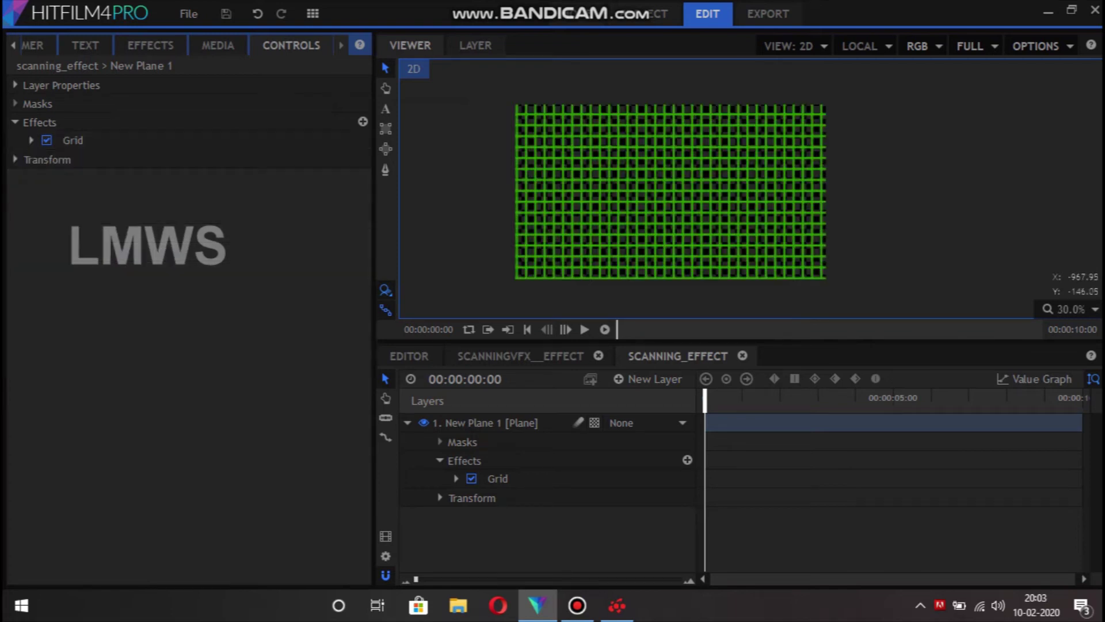
{"action": "left_click", "coordinate": [407, 423]}
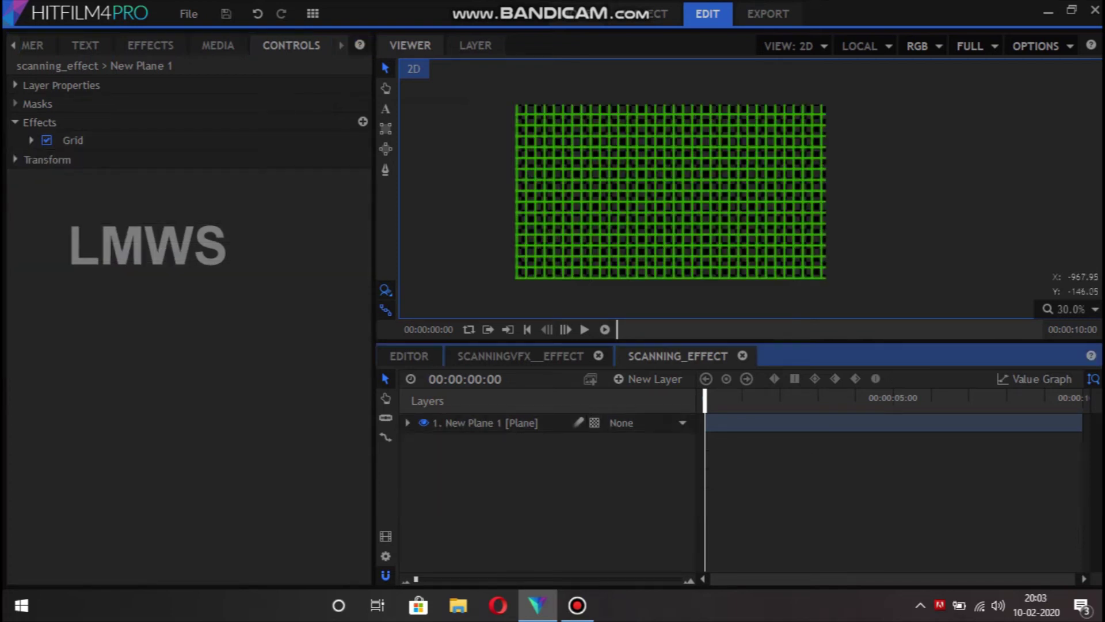
{"action": "left_click", "coordinate": [483, 423]}
{"action": "right_click", "coordinate": [489, 422]}
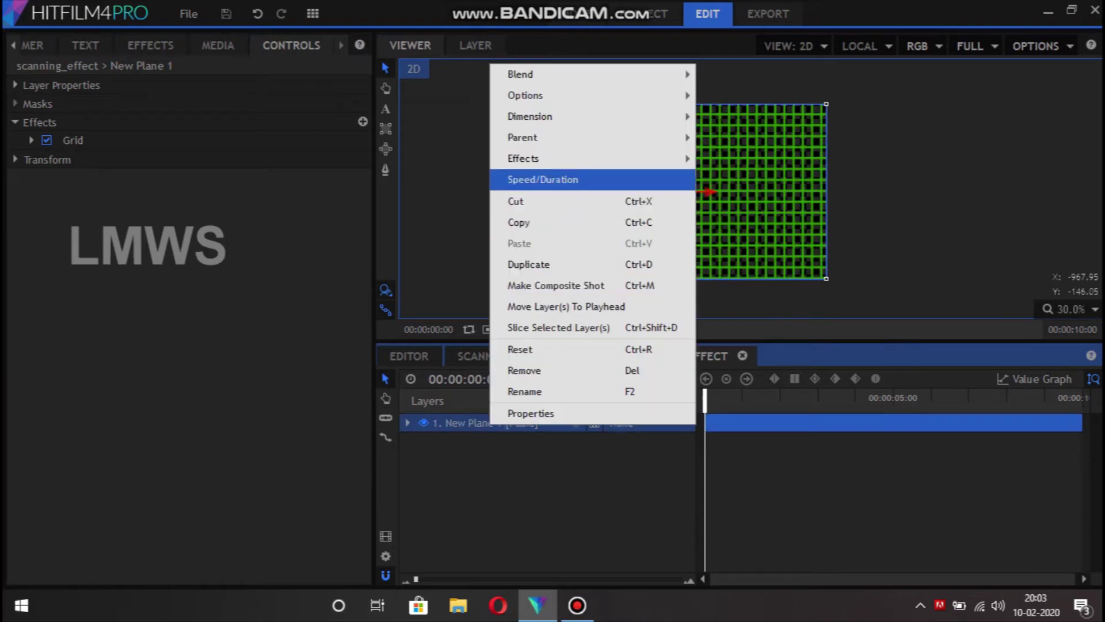
Turn New Plane 1 into a composite shot named scanning_plane.
{"action": "left_click", "coordinate": [556, 284]}
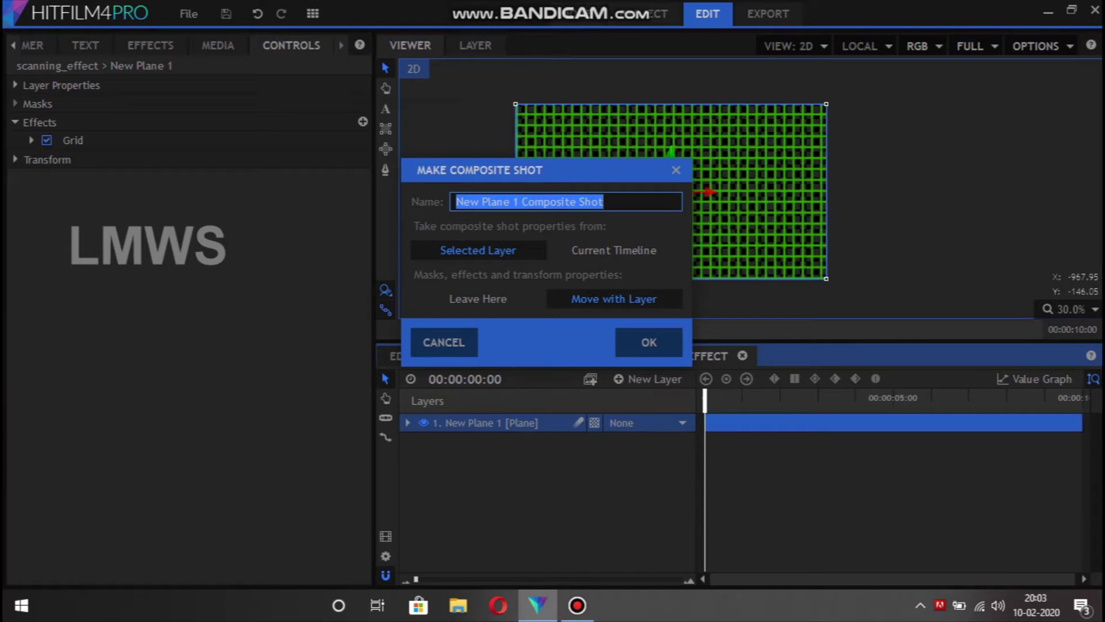
{"action": "type", "text": "scanning_plane"}
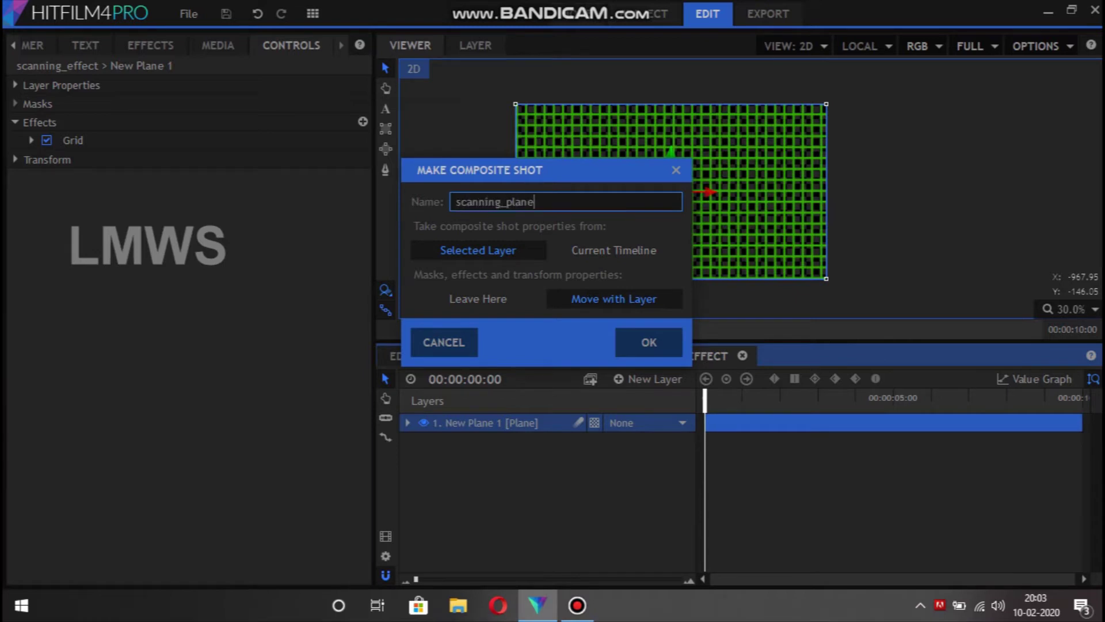
{"action": "key", "text": "Return"}
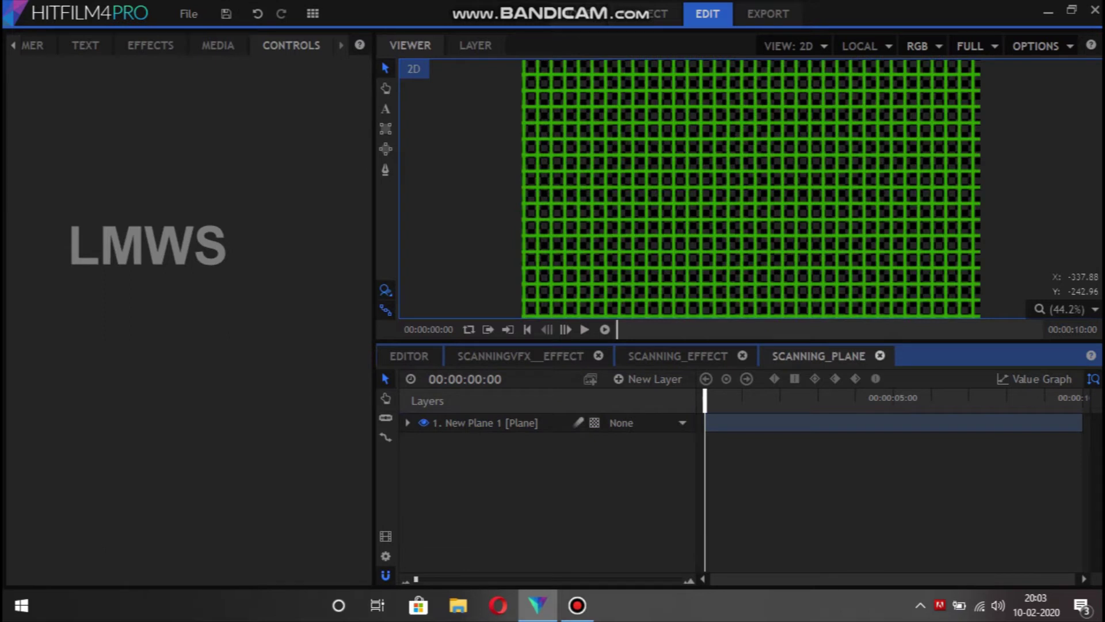
Open scanning_plane to check its Grid effect, then go back to scanning_effect.
{"action": "left_click", "coordinate": [468, 423]}
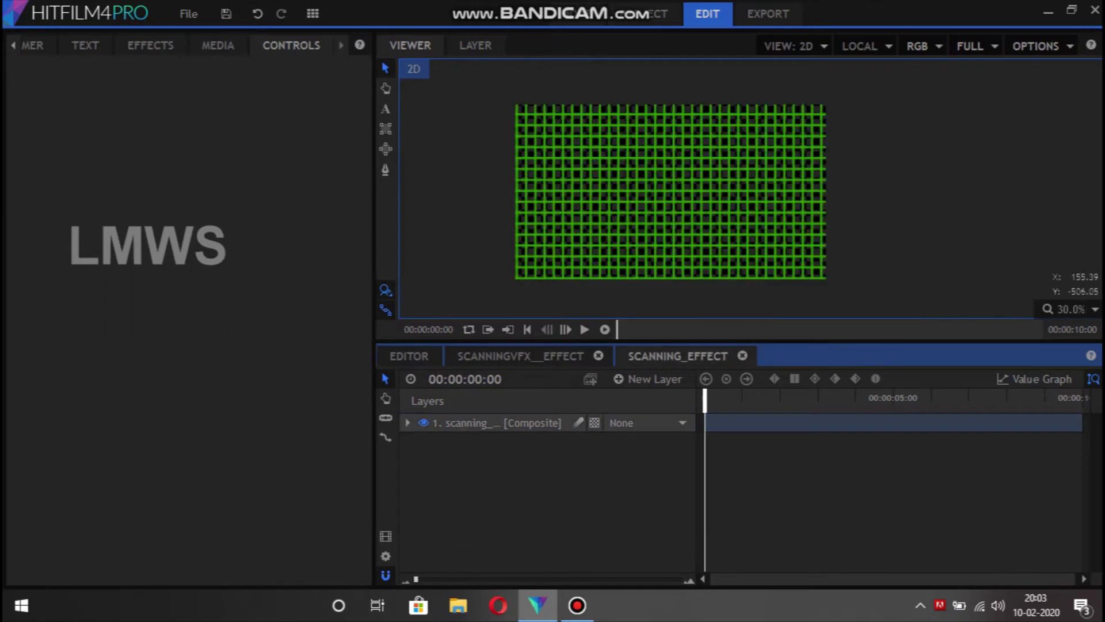
{"action": "double_click", "coordinate": [467, 422]}
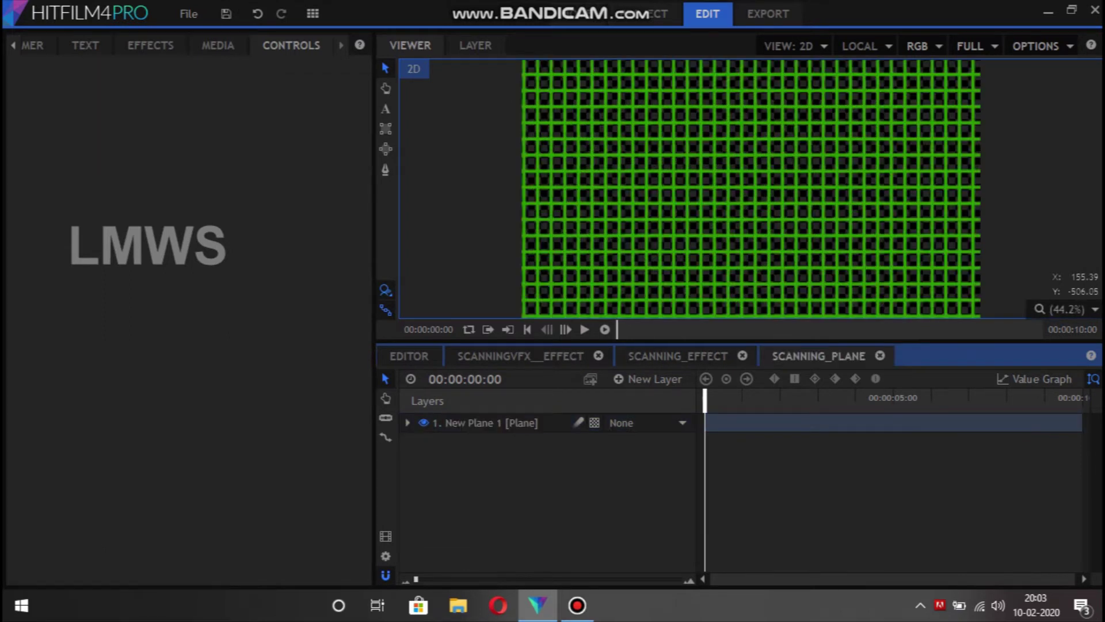
{"action": "left_click", "coordinate": [468, 423]}
{"action": "left_click", "coordinate": [15, 122]}
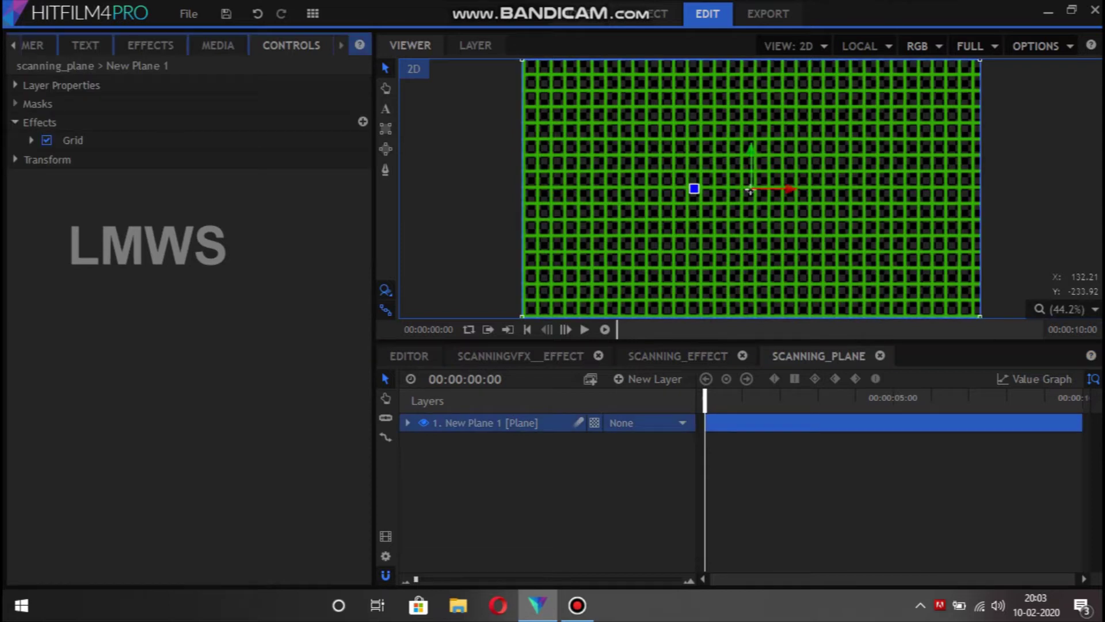
{"action": "left_click", "coordinate": [678, 355]}
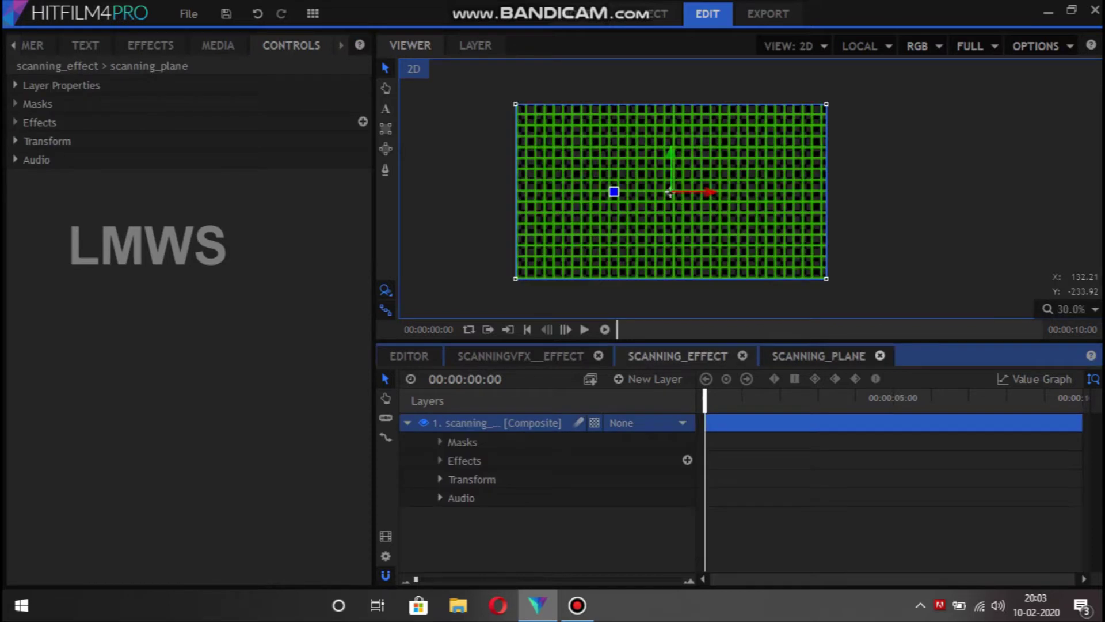
{"action": "left_click", "coordinate": [880, 356]}
{"action": "left_click", "coordinate": [407, 422]}
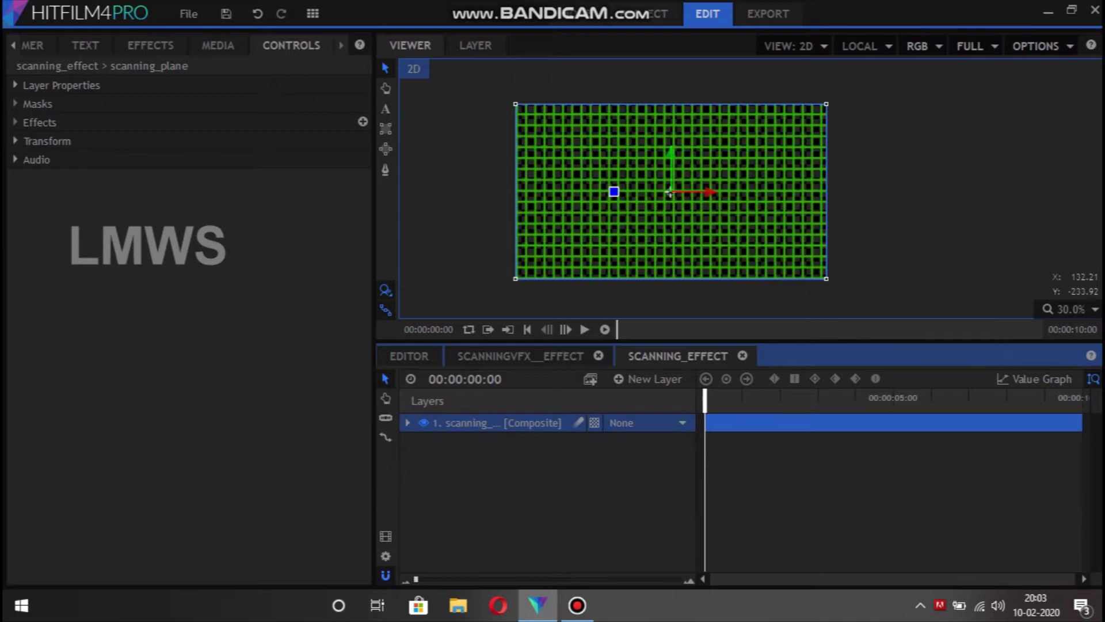
{"action": "left_click", "coordinate": [495, 172]}
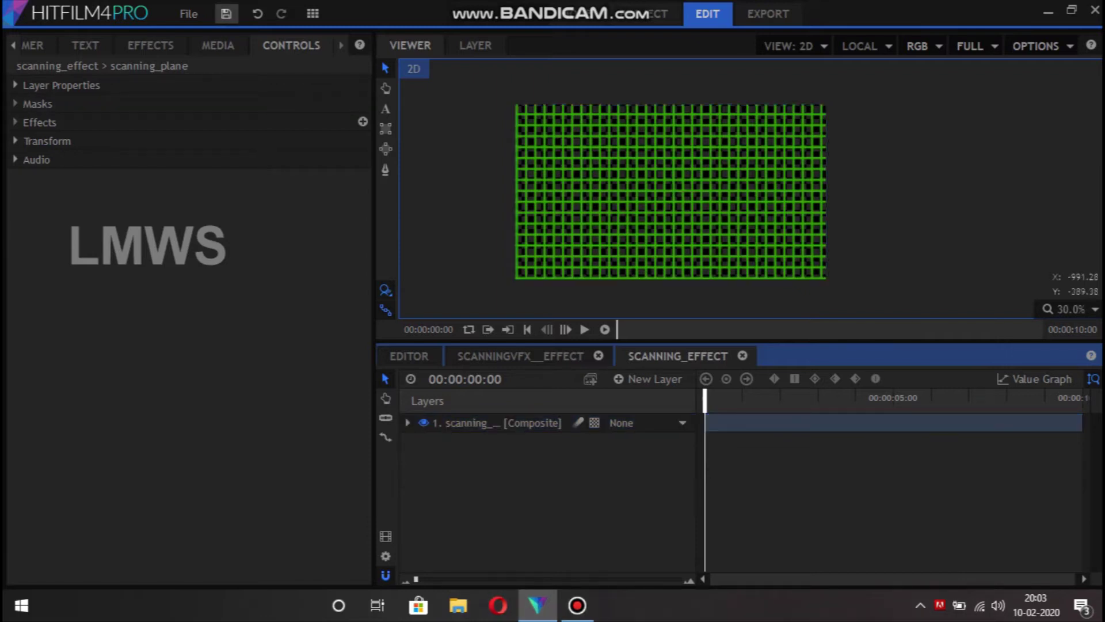
{"action": "left_click", "coordinate": [217, 45]}
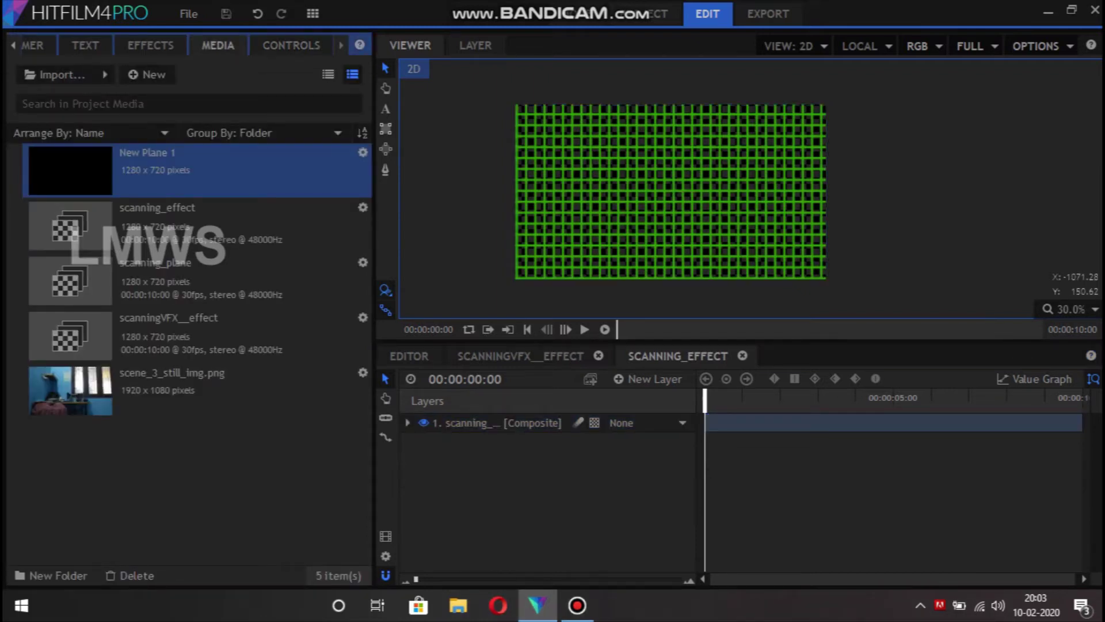
Draw a rectangle mask on scanning_plane leaving a narrow vertical grid strip on the left.
{"action": "left_click", "coordinate": [382, 61]}
{"action": "key", "text": "y"}
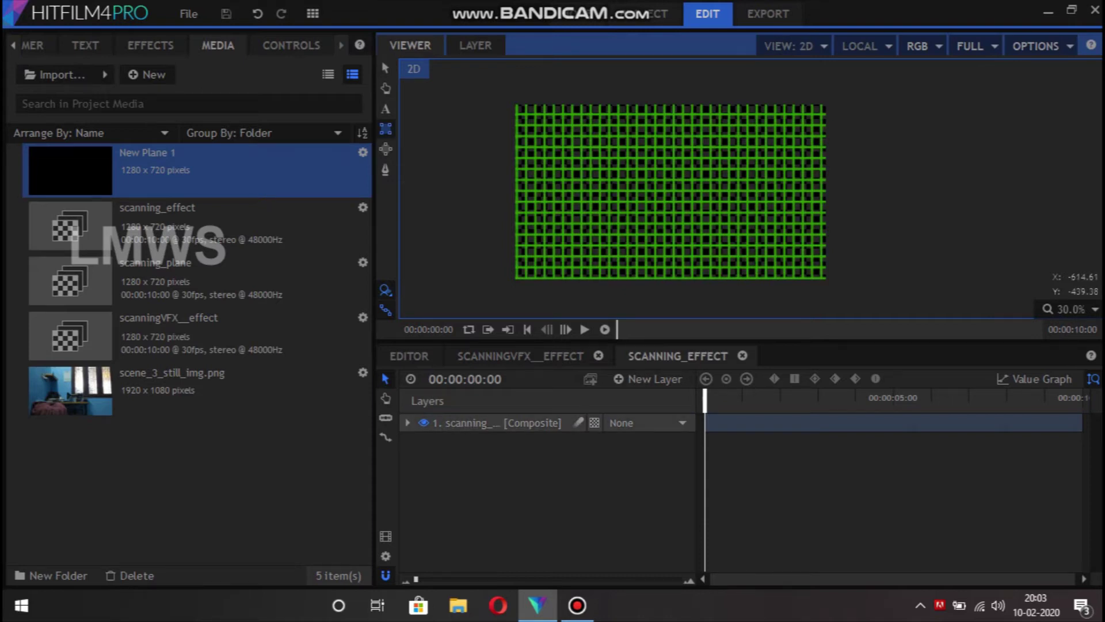
{"action": "left_click", "coordinate": [501, 423]}
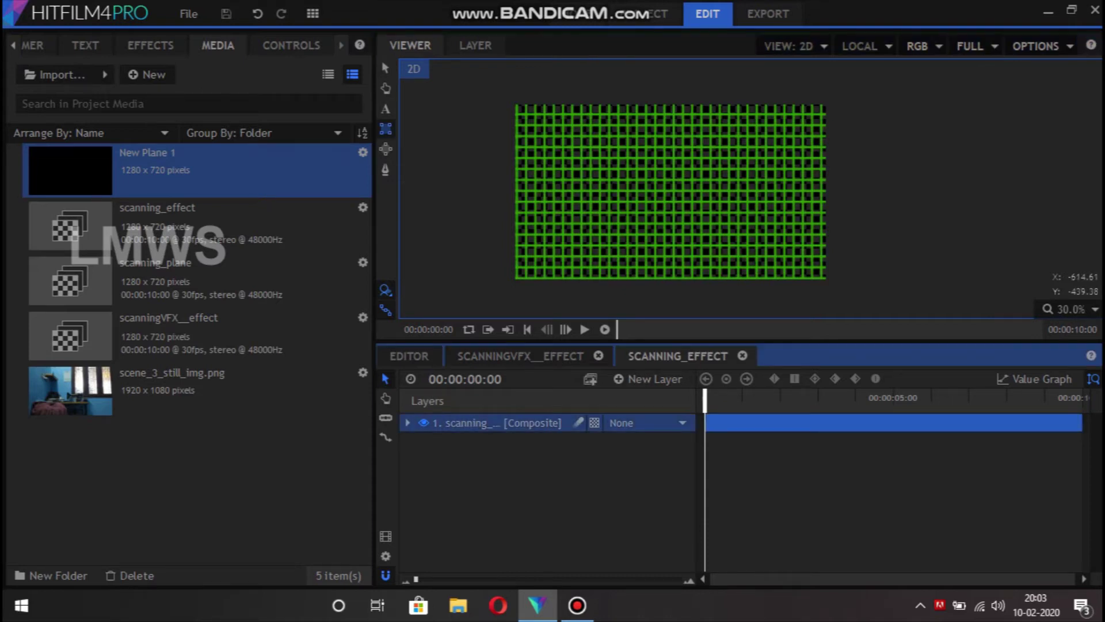
{"action": "mouse_move", "coordinate": [555, 79]}
{"action": "left_mouse_down"}
{"action": "mouse_move", "coordinate": [597, 181]}
{"action": "mouse_move", "coordinate": [613, 313]}
{"action": "left_mouse_up"}
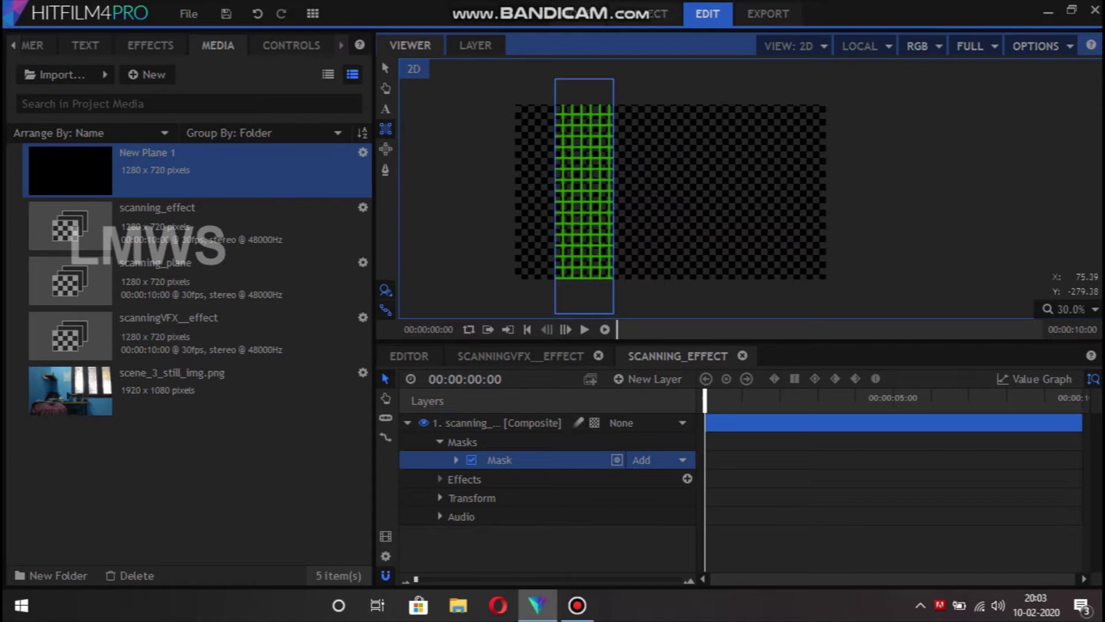
{"action": "left_click", "coordinate": [291, 45]}
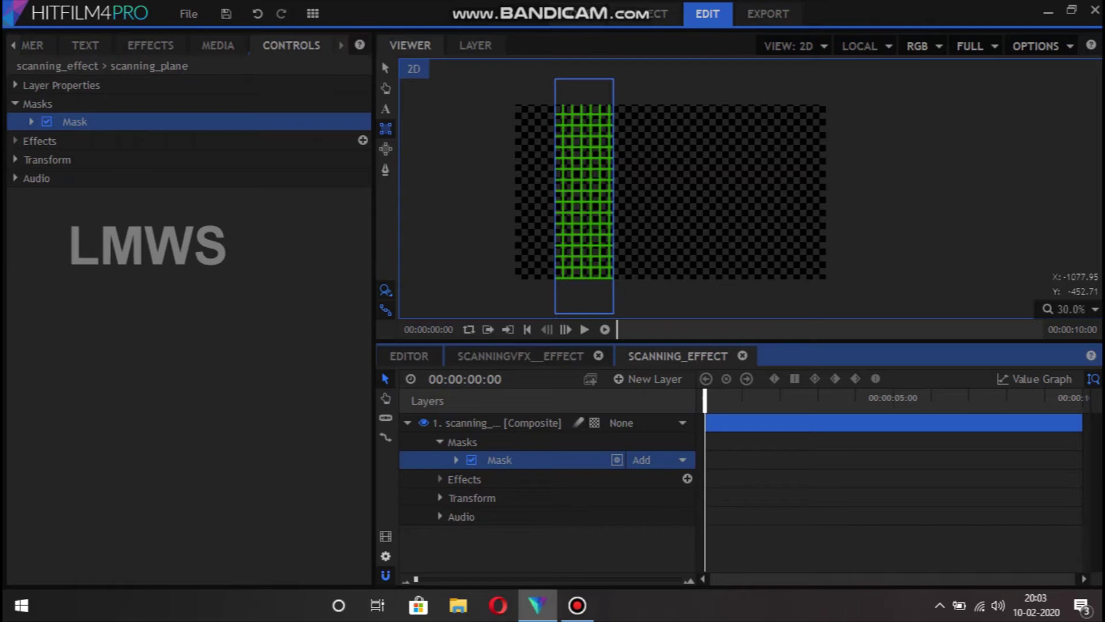
In Composite Shot Settings, change the name ending so scanning_effect becomes scanning_grid, then deselect the mask.
{"action": "left_click", "coordinate": [385, 556]}
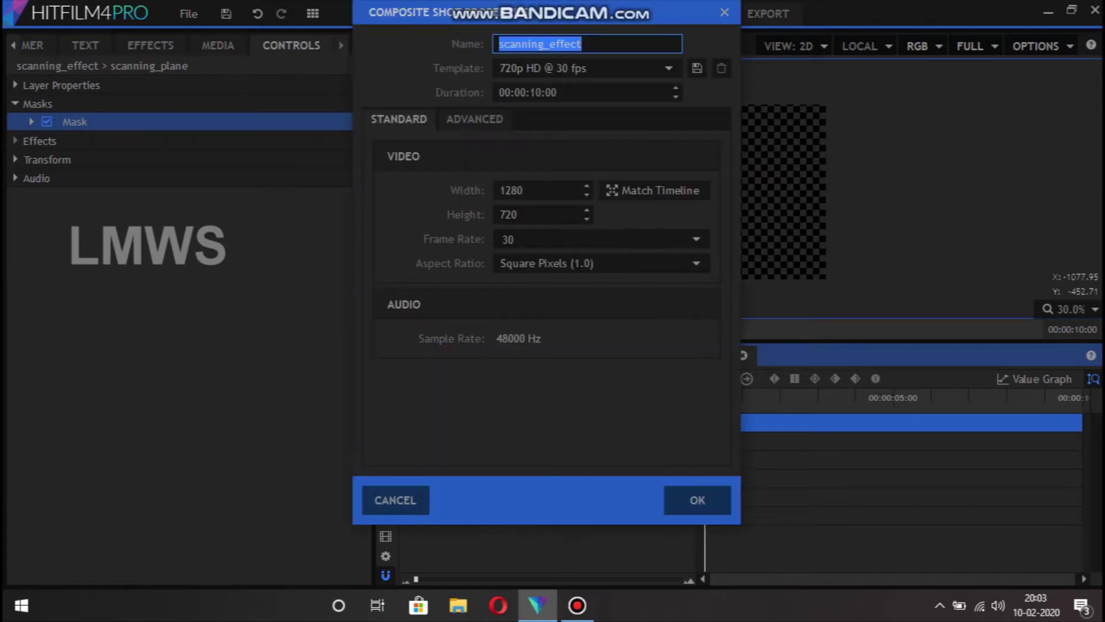
{"action": "left_click_drag", "start_coordinate": [556, 44], "coordinate": [581, 44]}
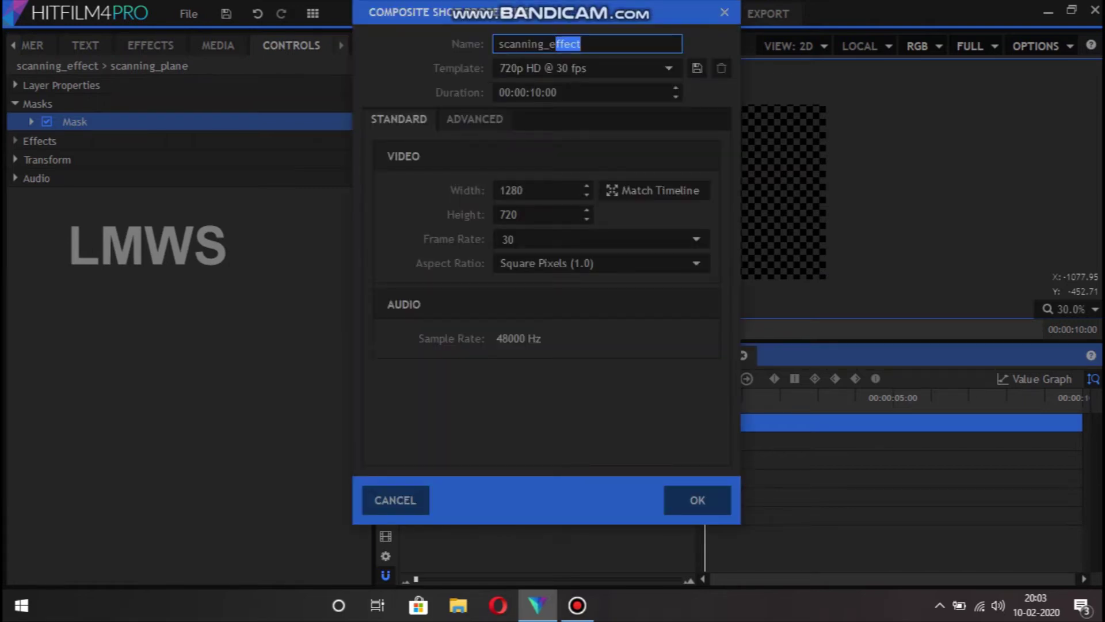
{"action": "key", "text": "BackSpace"}
{"action": "key", "text": "BackSpace"}
{"action": "type", "text": "id"}
{"action": "left_click", "coordinate": [697, 499]}
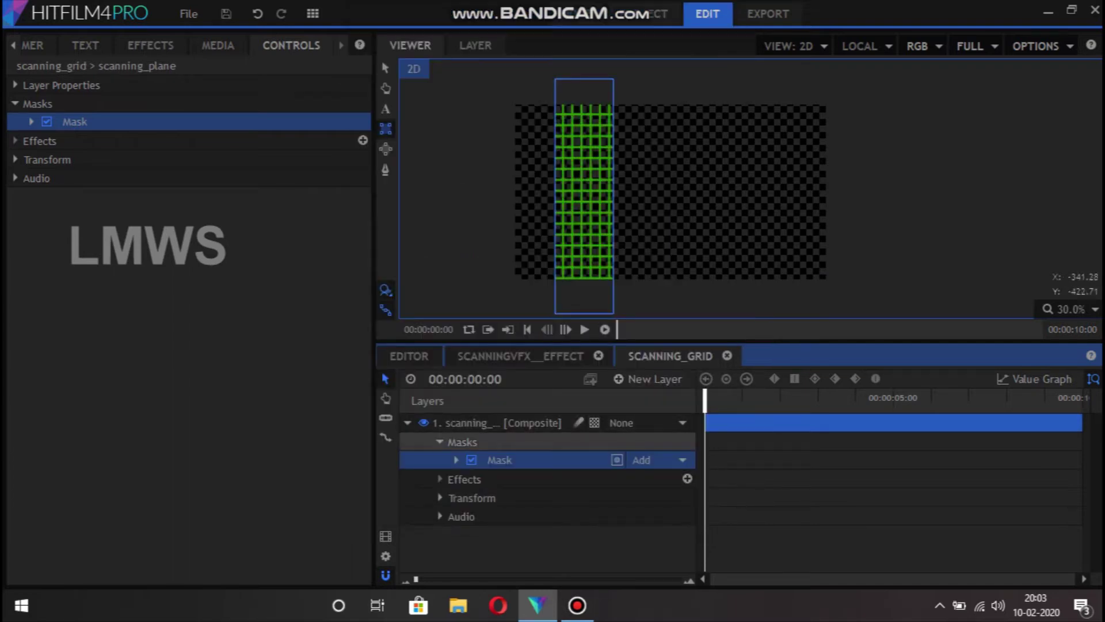
{"action": "left_click", "coordinate": [495, 422]}
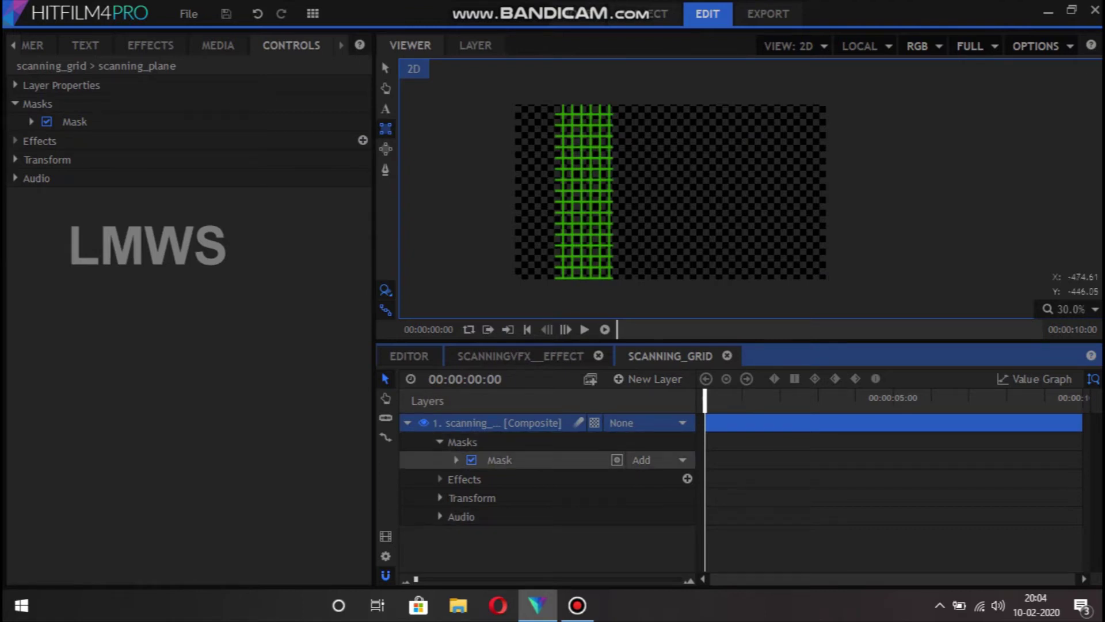
Expand the mask's Shape settings and raise Feather Strength to 100.0px.
{"action": "left_click", "coordinate": [31, 121]}
{"action": "left_click", "coordinate": [69, 178]}
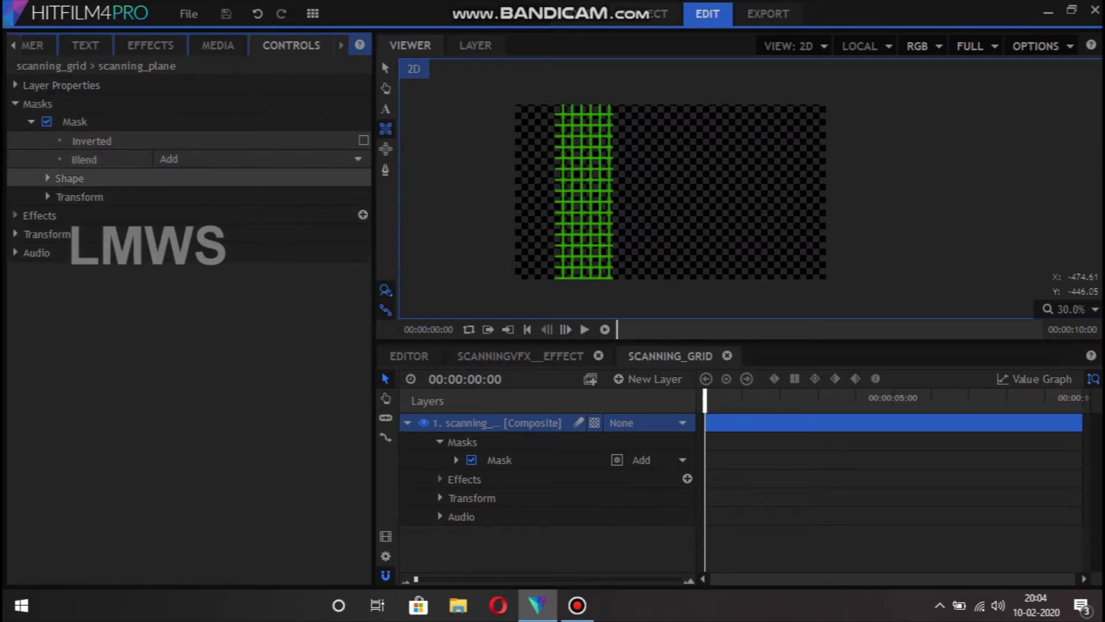
{"action": "left_click", "coordinate": [48, 178]}
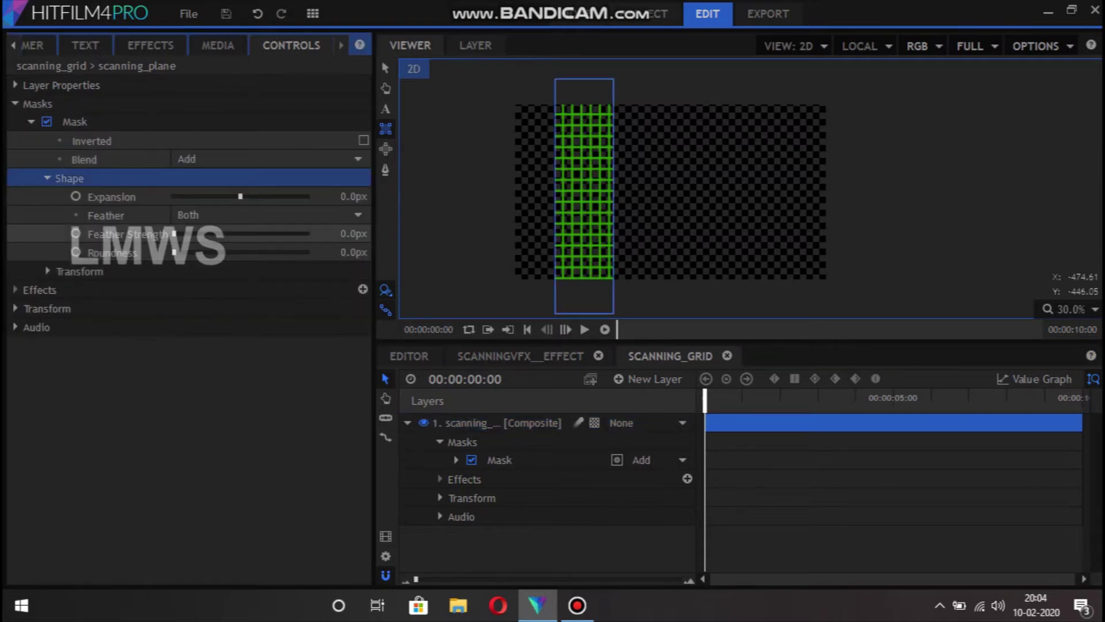
{"action": "left_click_drag", "start_coordinate": [174, 234], "coordinate": [179, 233]}
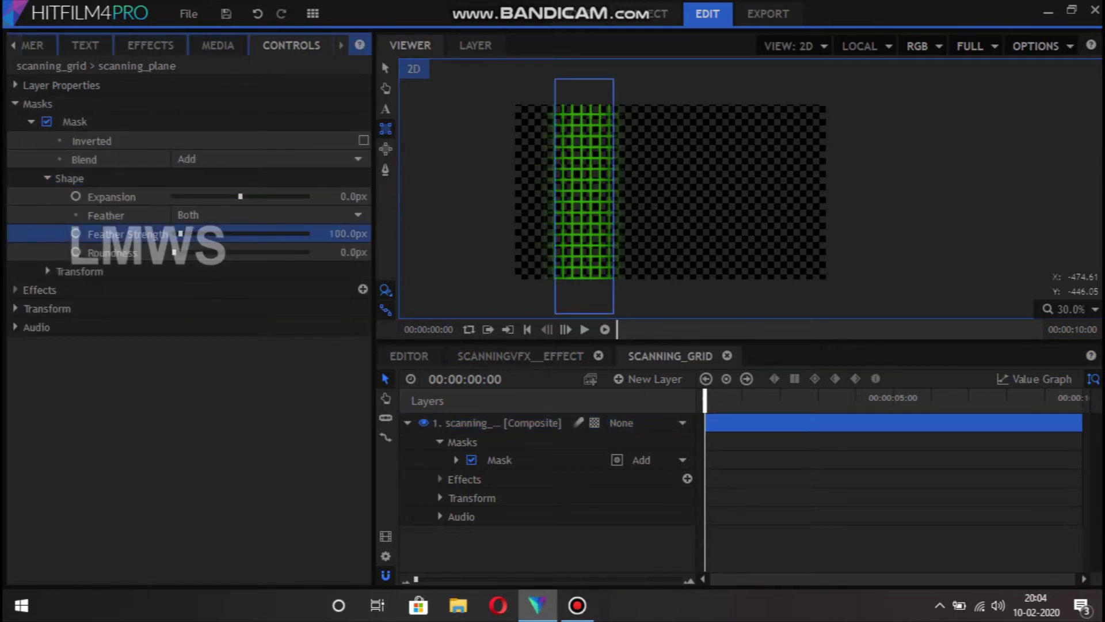
Compare the feathered grid strip with the mask outline shown and hidden.
{"action": "left_click", "coordinate": [385, 68]}
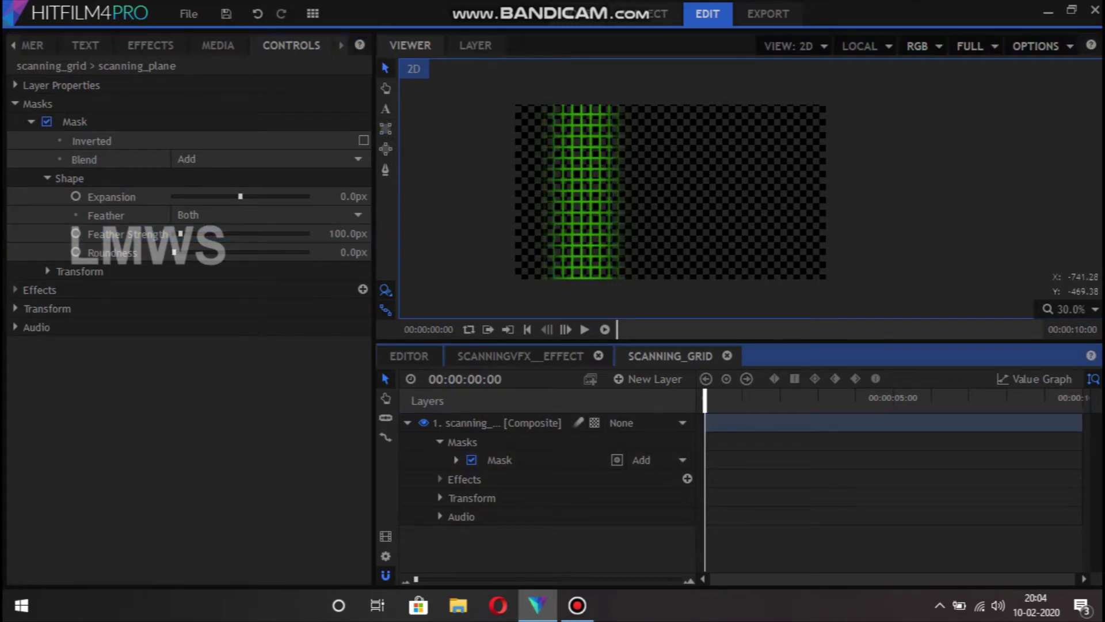
{"action": "left_click", "coordinate": [500, 459]}
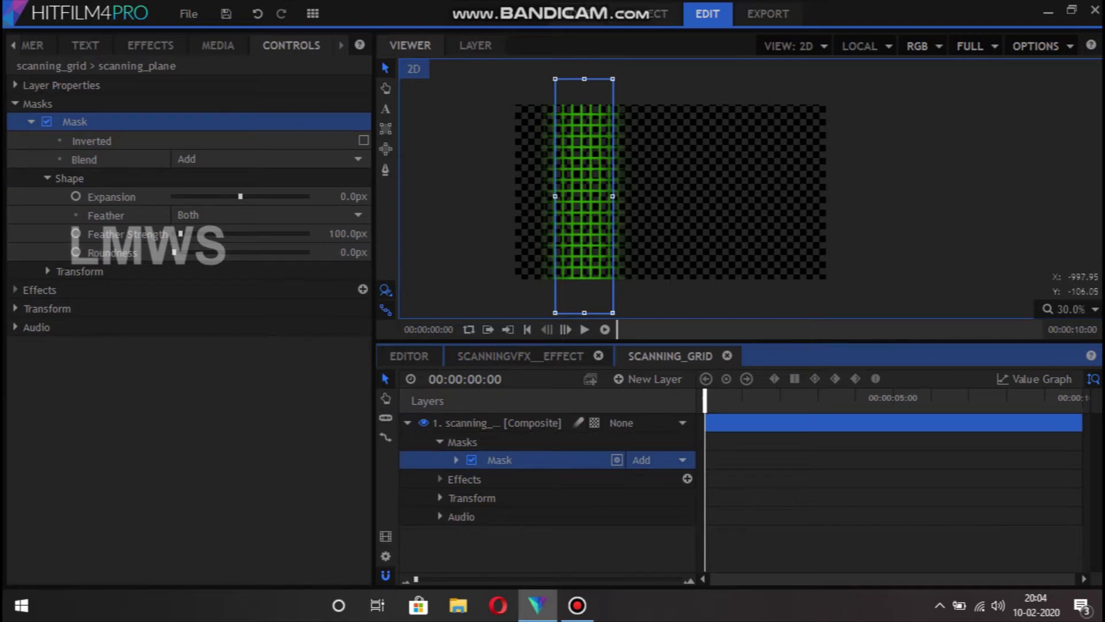
{"action": "key", "text": "Escape"}
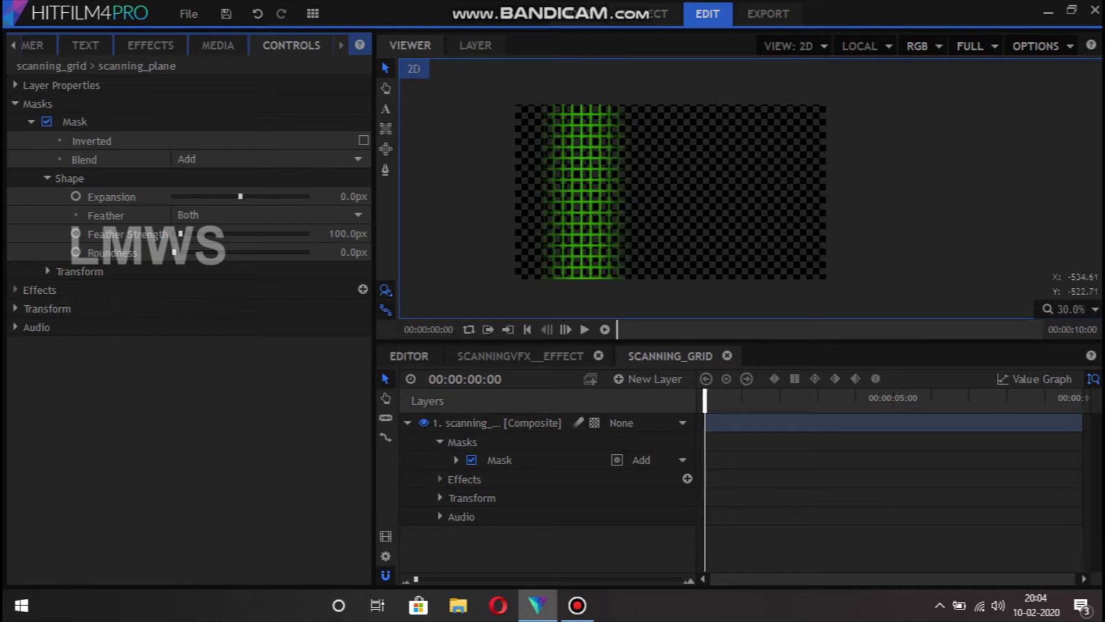
{"action": "left_click", "coordinate": [500, 459]}
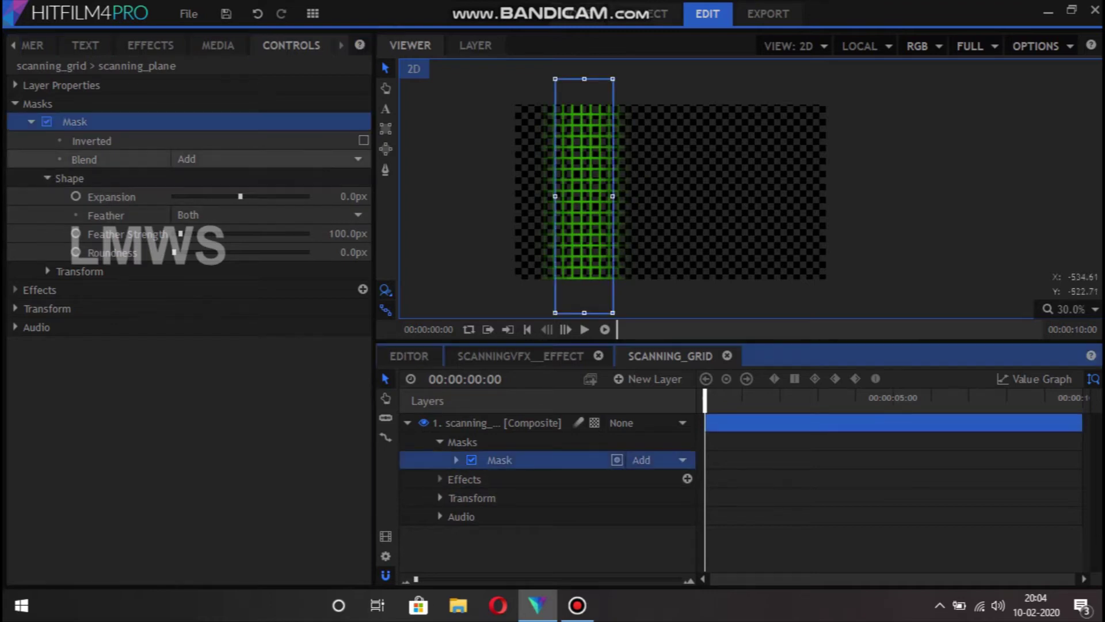
{"action": "left_click", "coordinate": [31, 122]}
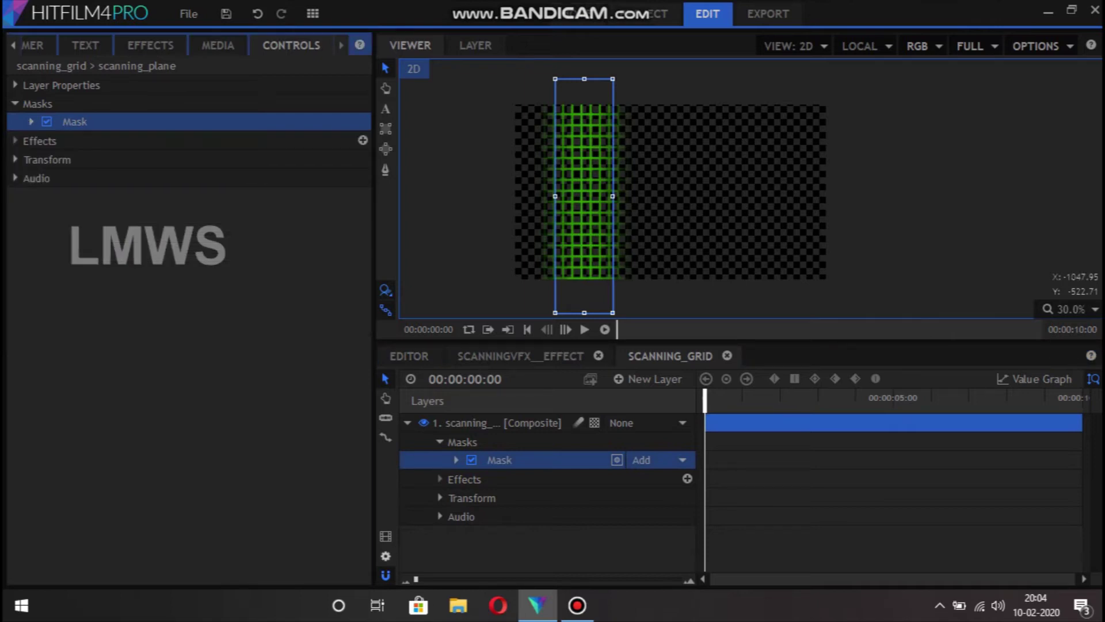
{"action": "left_click", "coordinate": [590, 379]}
Set the grid composite's duration to 00:00:04:00.
{"action": "left_click", "coordinate": [542, 92]}
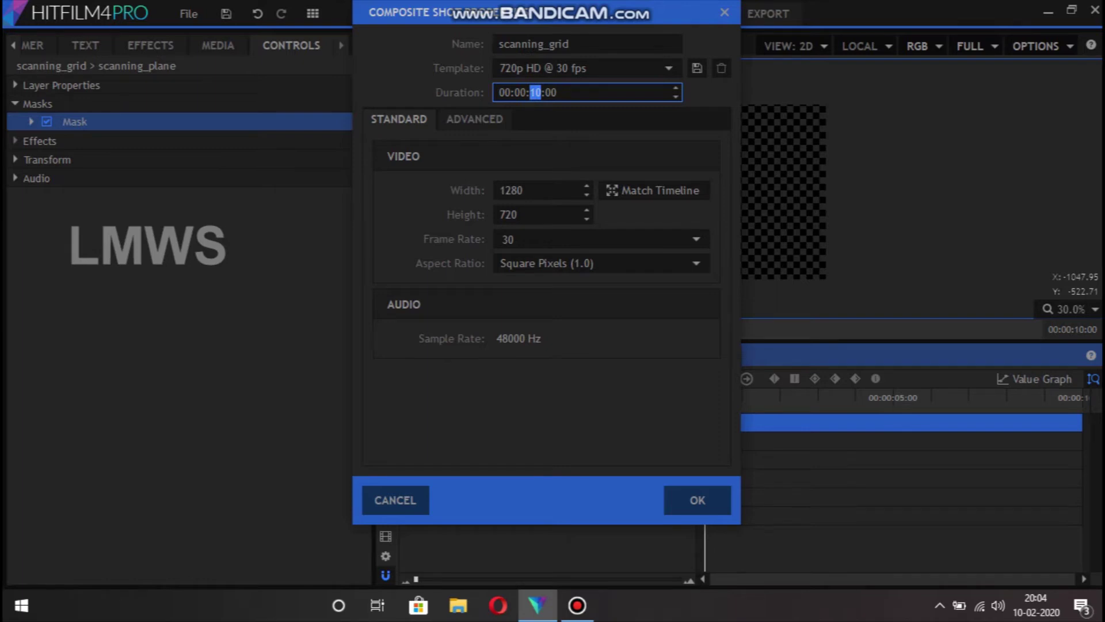
{"action": "type", "text": "4"}
{"action": "key", "text": "Return"}
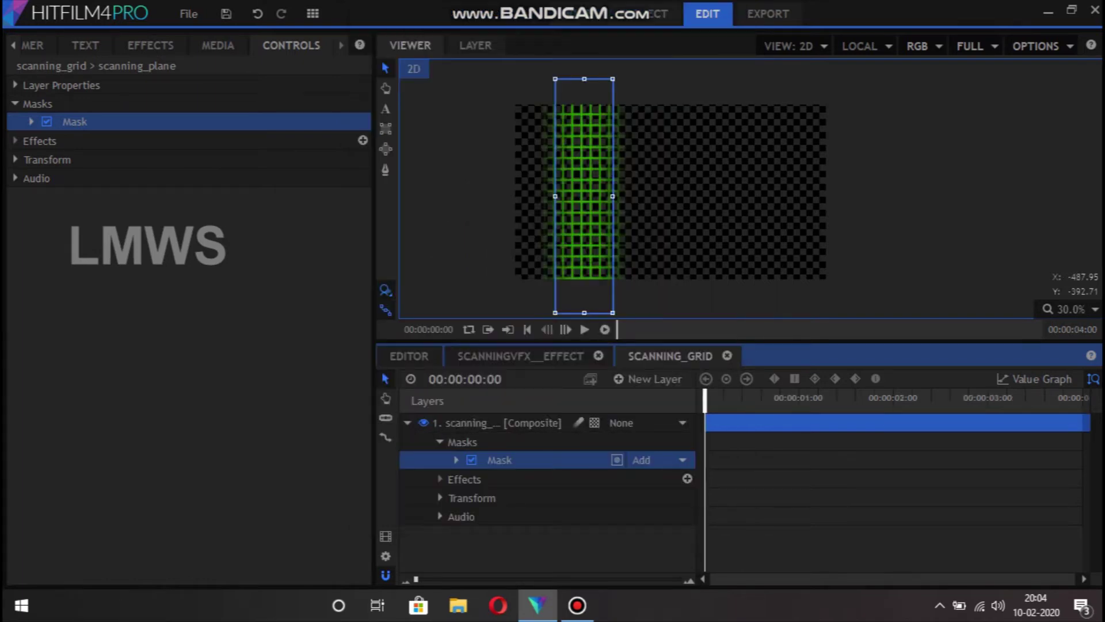
Keyframe the mask Position from -492 at the start to 1180 at the last frame, then play the sweep.
{"action": "left_click", "coordinate": [31, 121]}
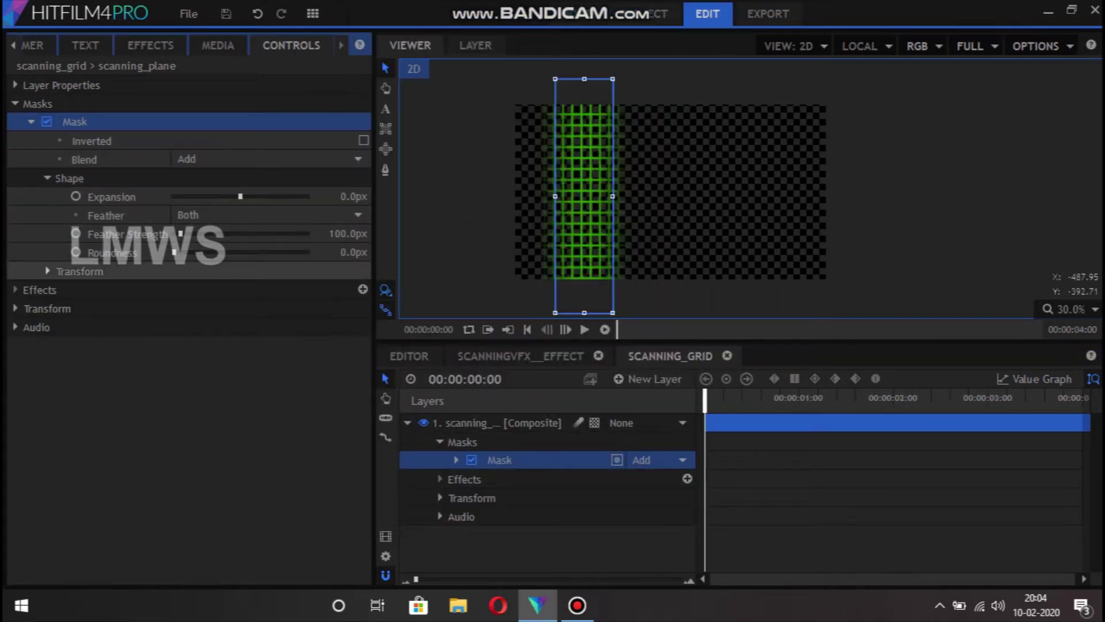
{"action": "left_click", "coordinate": [47, 271]}
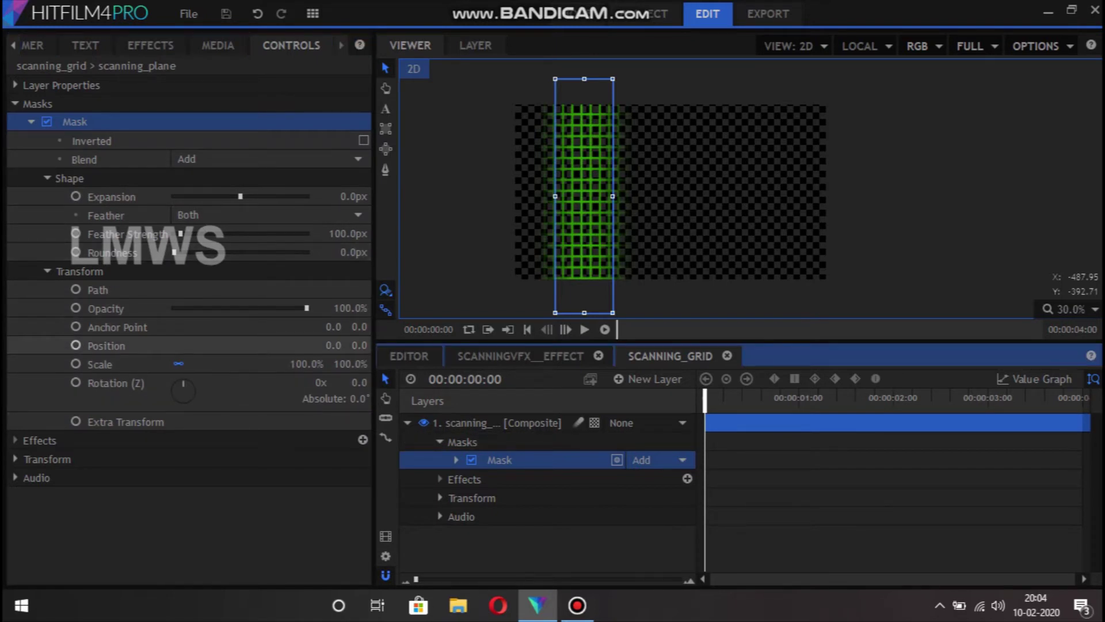
{"action": "mouse_move", "coordinate": [335, 346]}
{"action": "left_mouse_down"}
{"action": "mouse_move", "coordinate": [368, 345]}
{"action": "mouse_move", "coordinate": [357, 345]}
{"action": "left_mouse_up"}
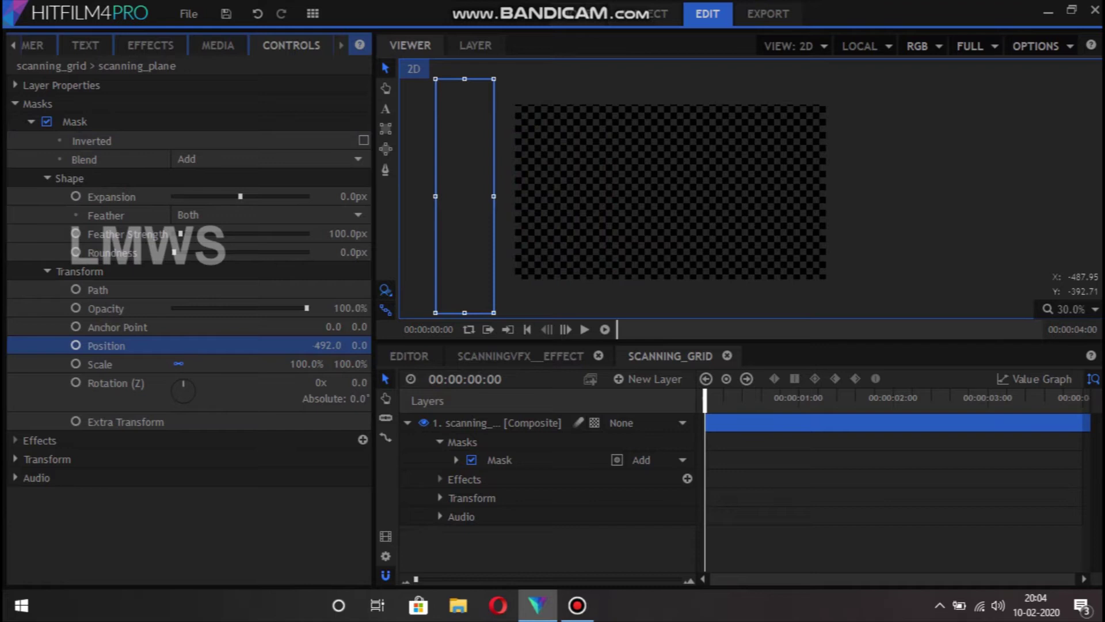
{"action": "left_click", "coordinate": [75, 346]}
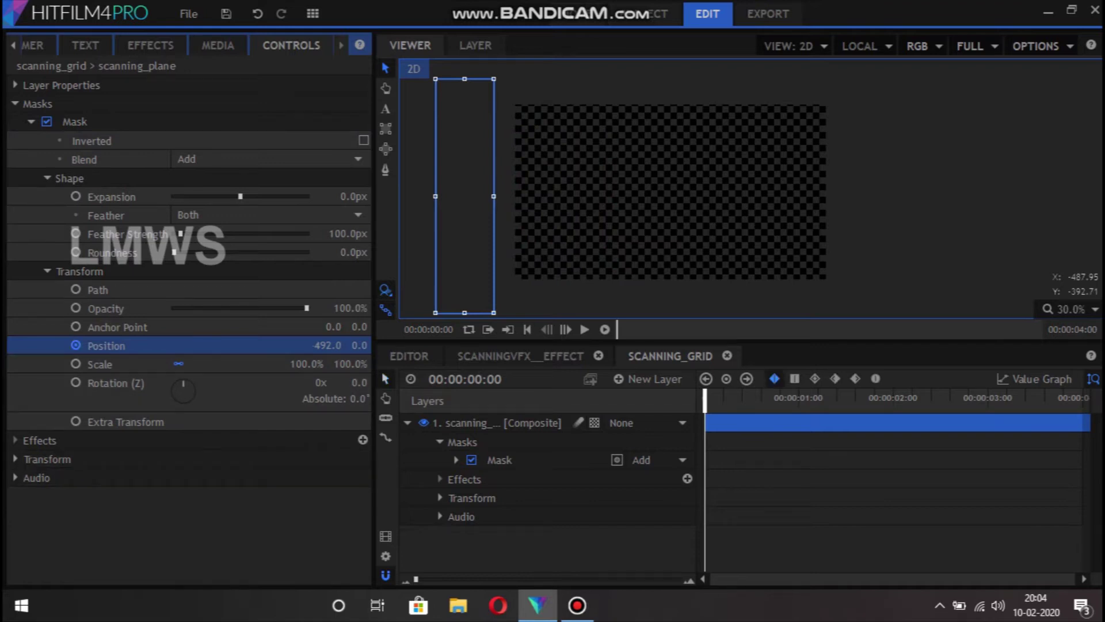
{"action": "key", "text": "End"}
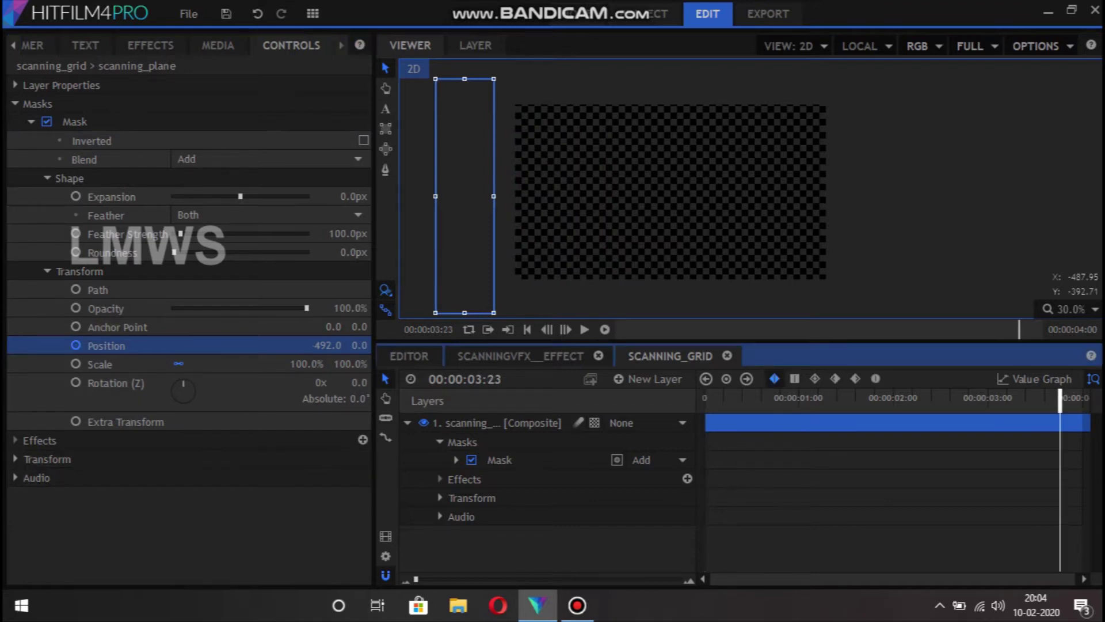
{"action": "left_click_drag", "start_coordinate": [1059, 397], "coordinate": [1079, 397]}
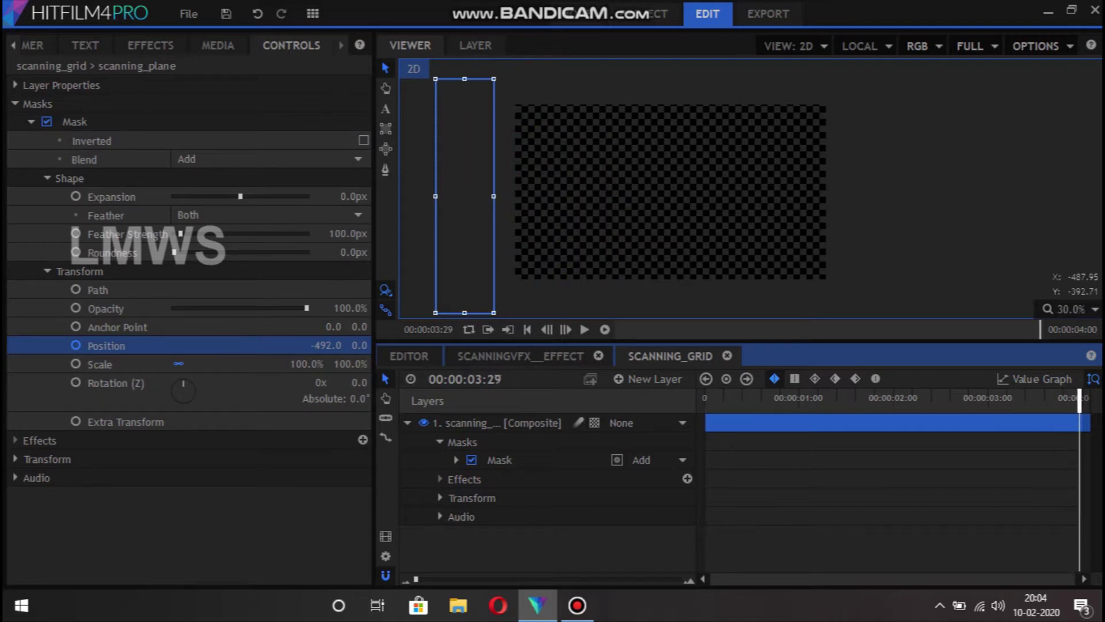
{"action": "left_click", "coordinate": [75, 346]}
{"action": "left_click_drag", "start_coordinate": [335, 345], "coordinate": [368, 345]}
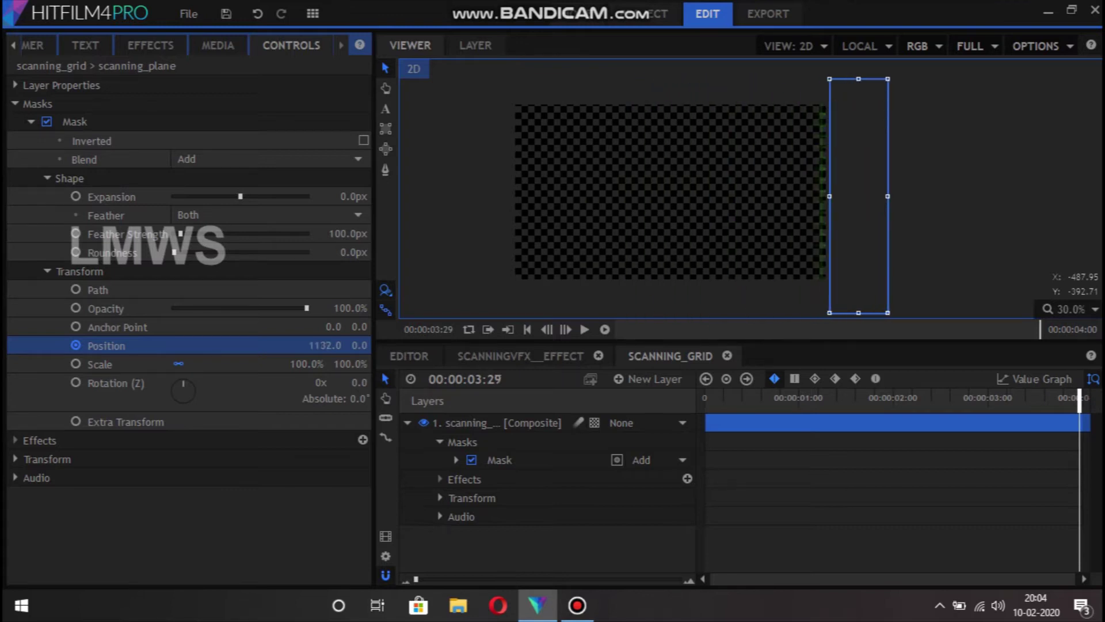
{"action": "left_click", "coordinate": [705, 397]}
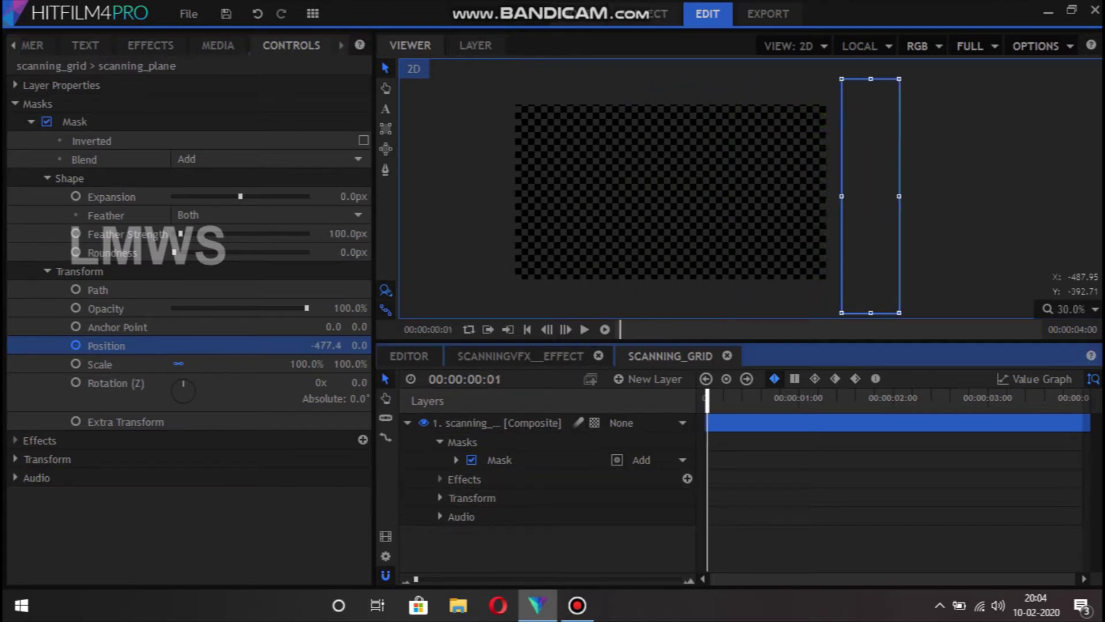
{"action": "key", "text": "space"}
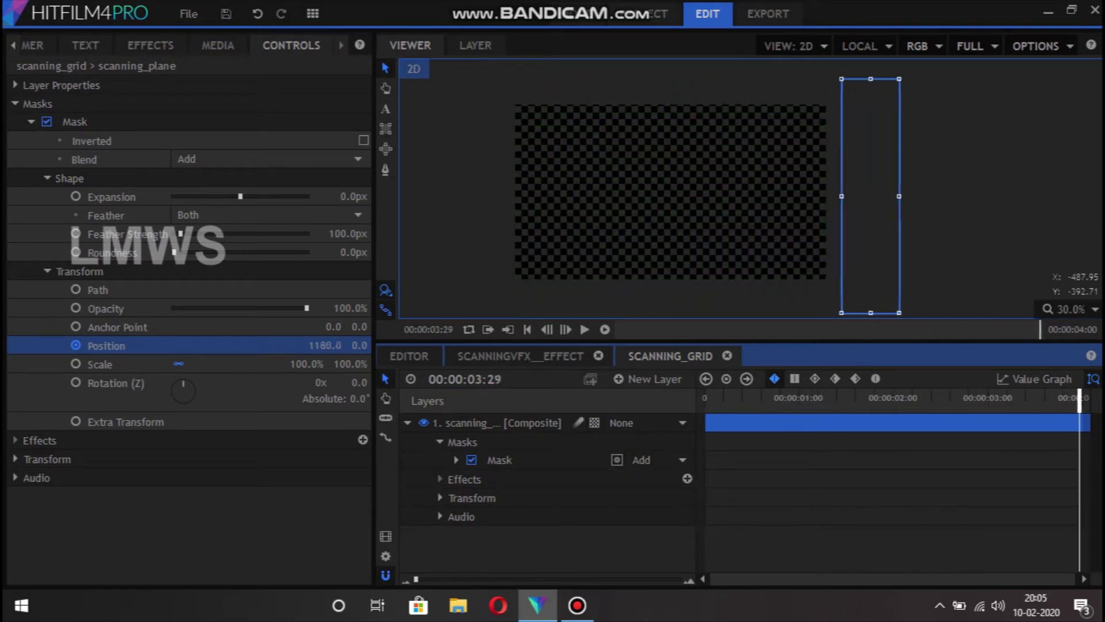
{"action": "left_click", "coordinate": [590, 379]}
Set the duration to 00:00:02:00, push the end mask position past the right edge, preview, and close the grid tab.
{"action": "left_click", "coordinate": [538, 92]}
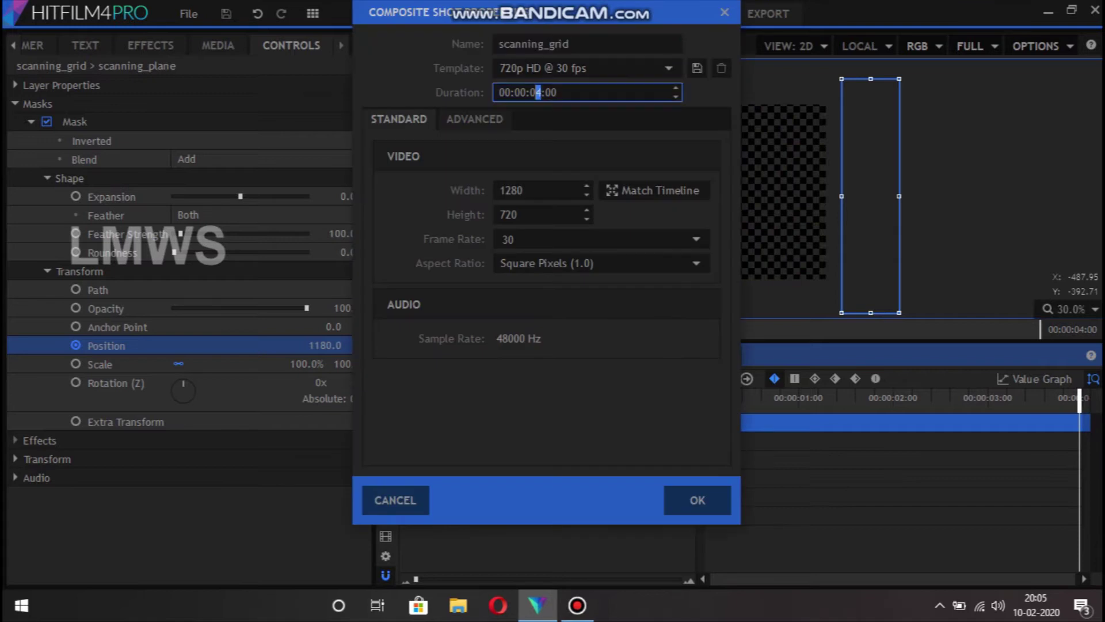
{"action": "key", "text": "Return"}
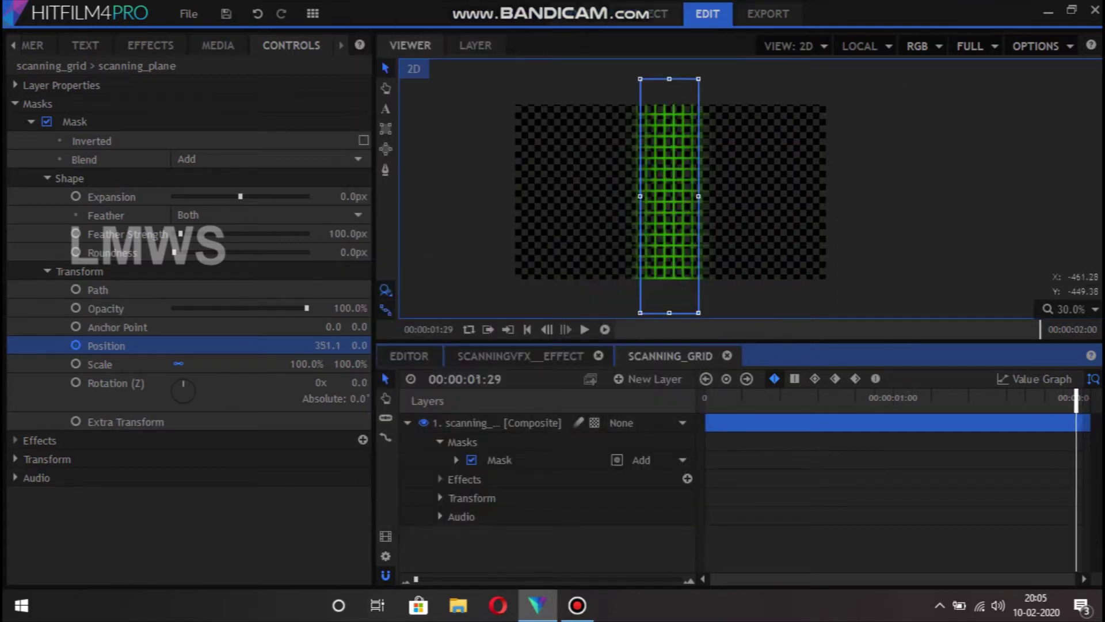
{"action": "left_click_drag", "start_coordinate": [326, 346], "coordinate": [804, 346]}
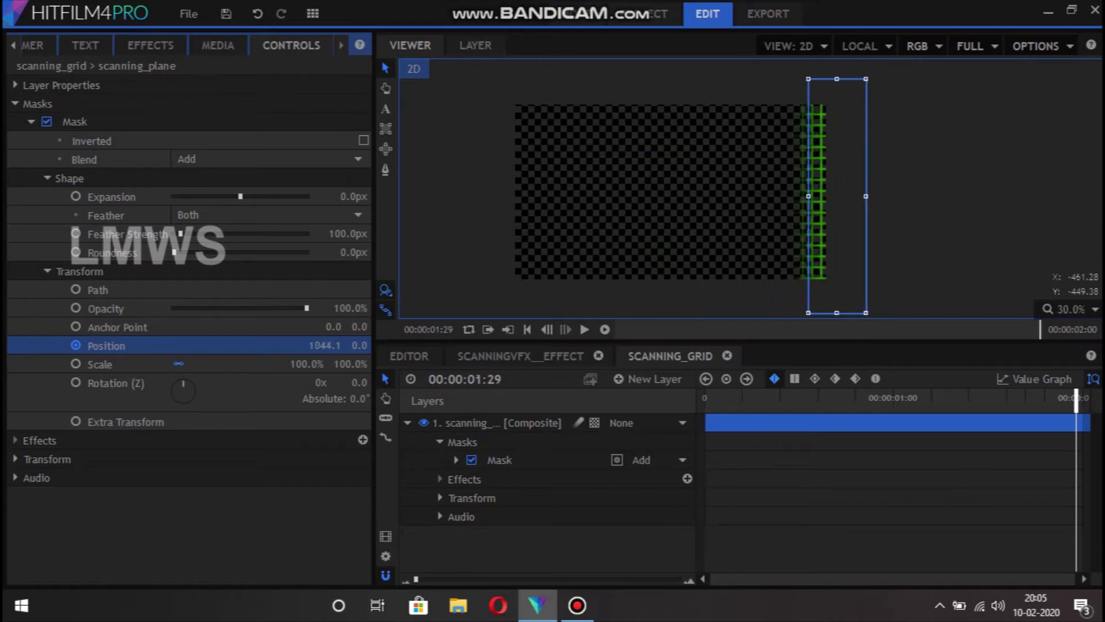
{"action": "key", "text": "space"}
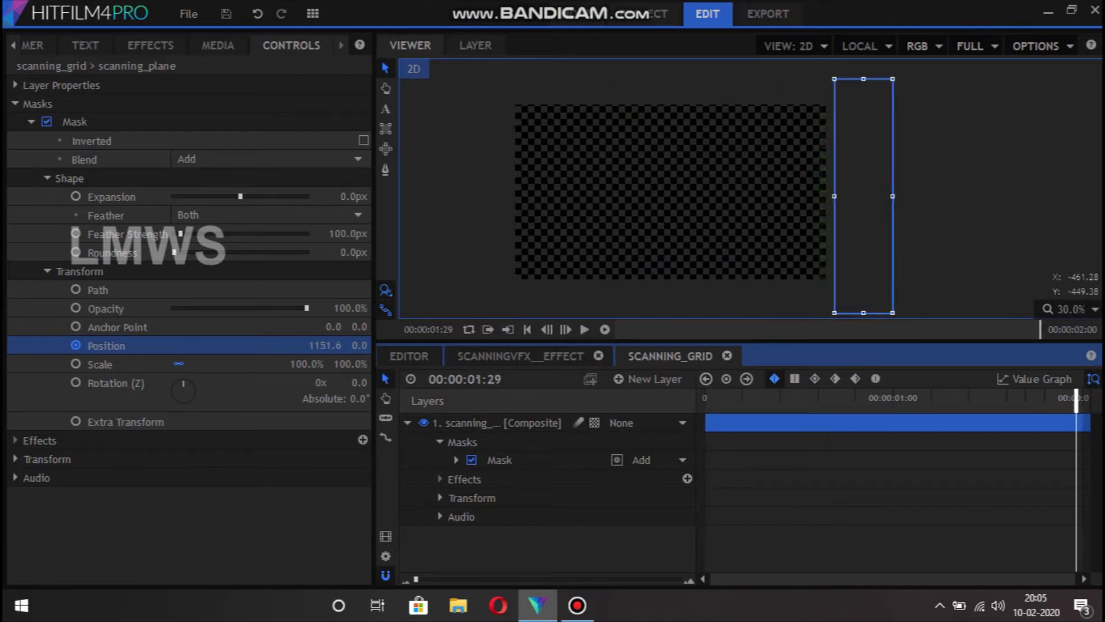
{"action": "left_click", "coordinate": [727, 355]}
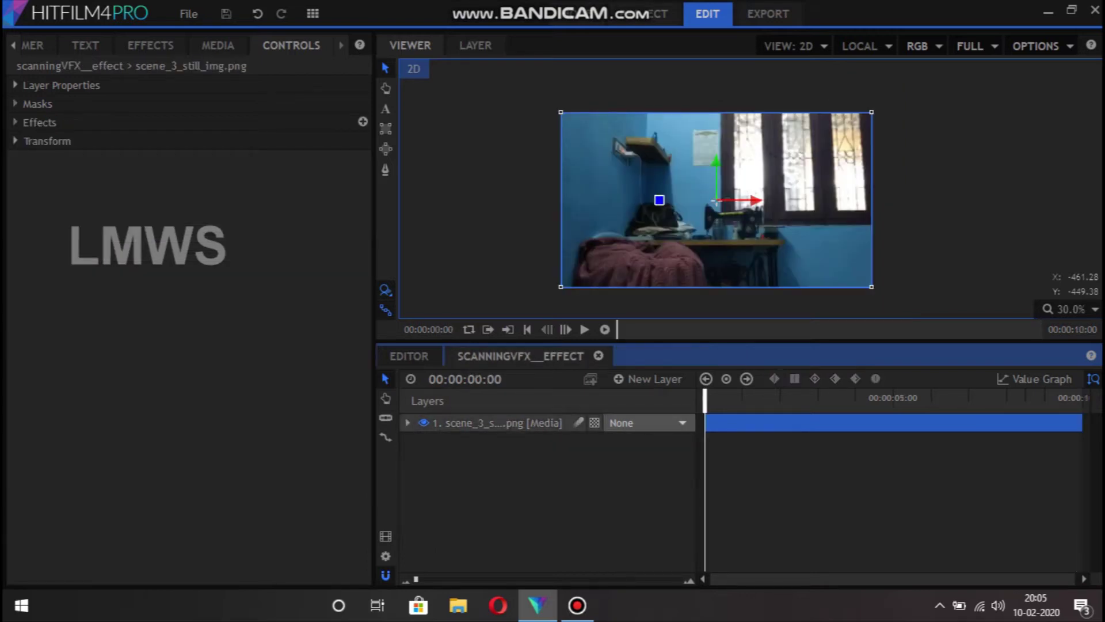
Add a New Camera and a 3D Plane New Point, then parent the camera to 1. New Point.
{"action": "left_click", "coordinate": [650, 379]}
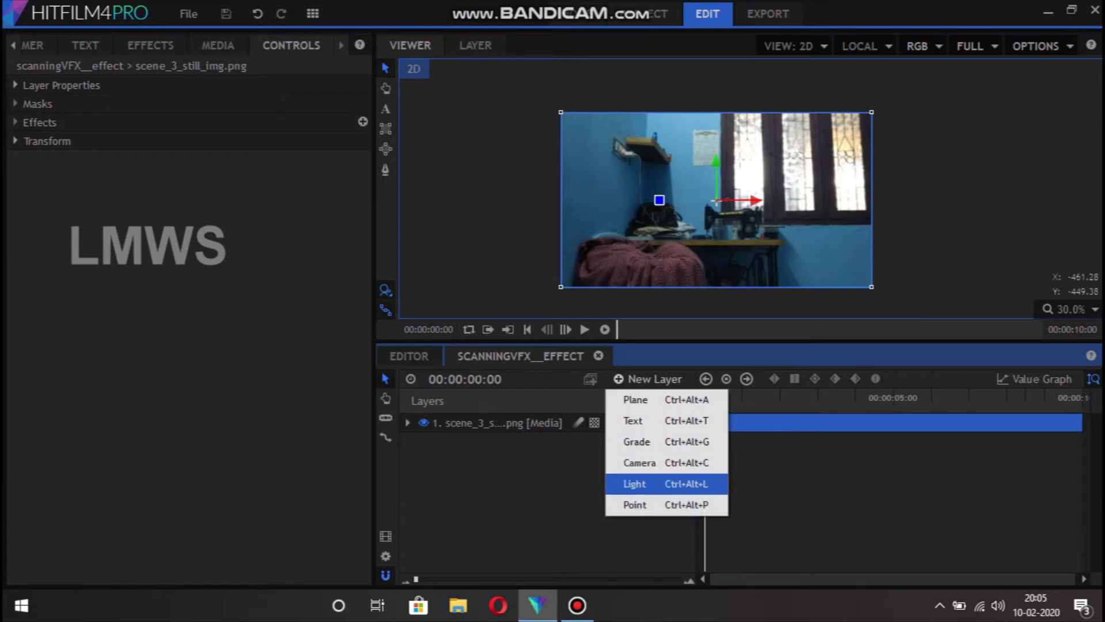
{"action": "key", "text": "Escape"}
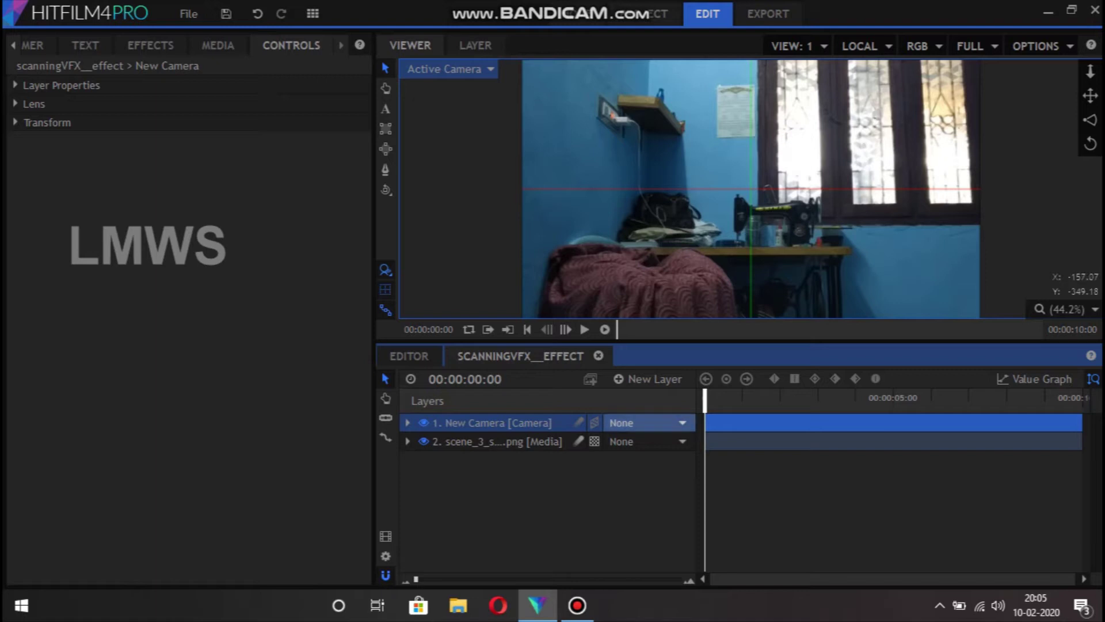
{"action": "left_click", "coordinate": [647, 378]}
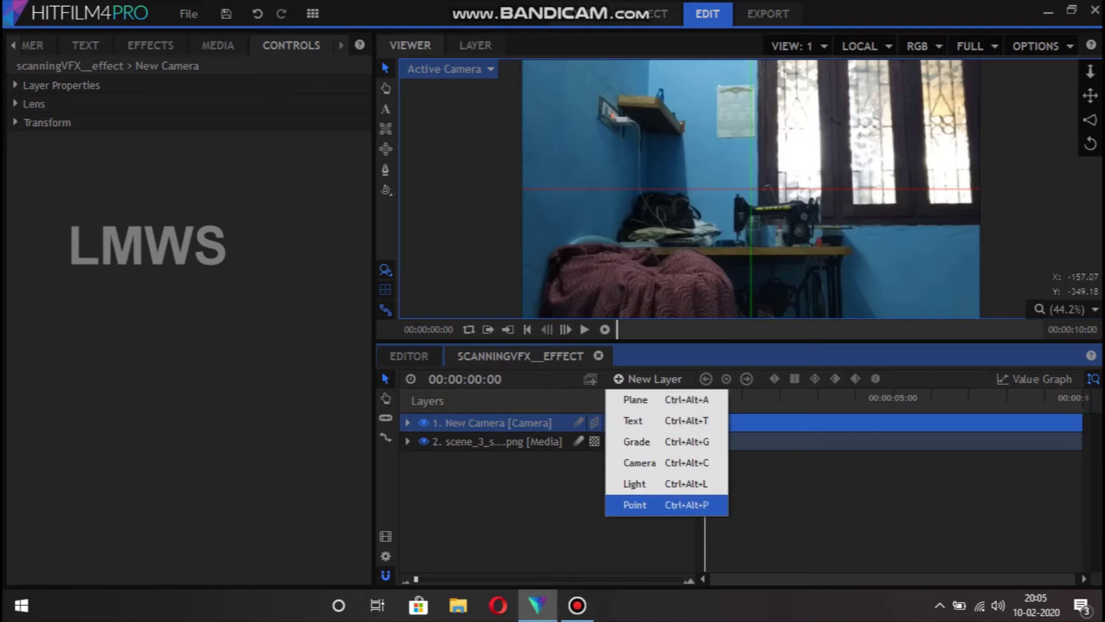
{"action": "left_click", "coordinate": [636, 503]}
{"action": "left_click", "coordinate": [594, 423]}
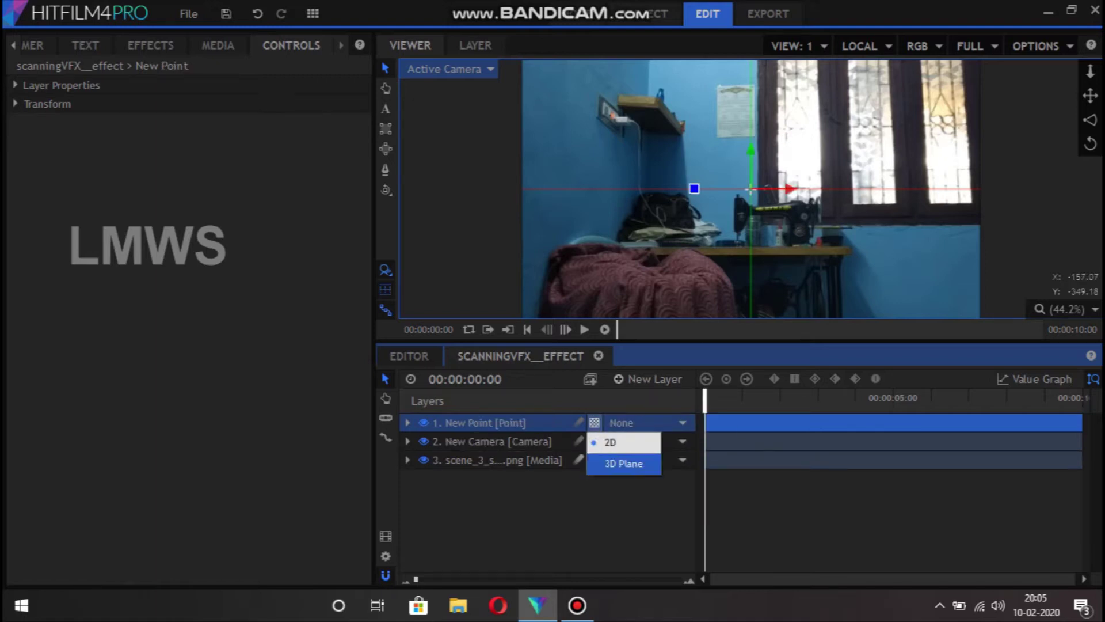
{"action": "left_click", "coordinate": [623, 461]}
{"action": "left_click", "coordinate": [645, 441]}
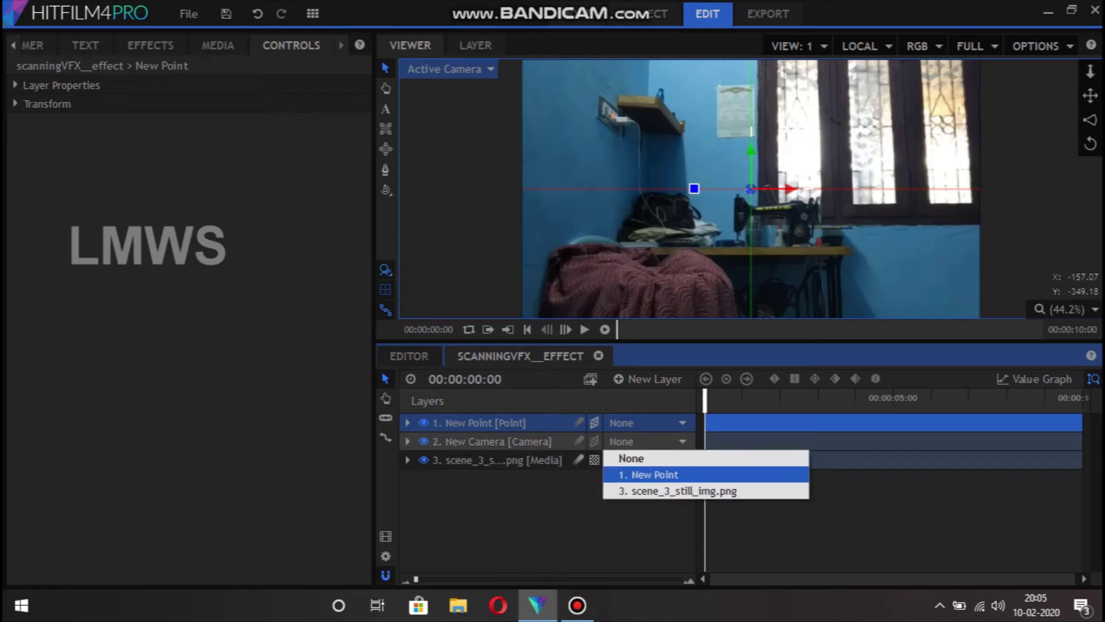
{"action": "left_click", "coordinate": [648, 475]}
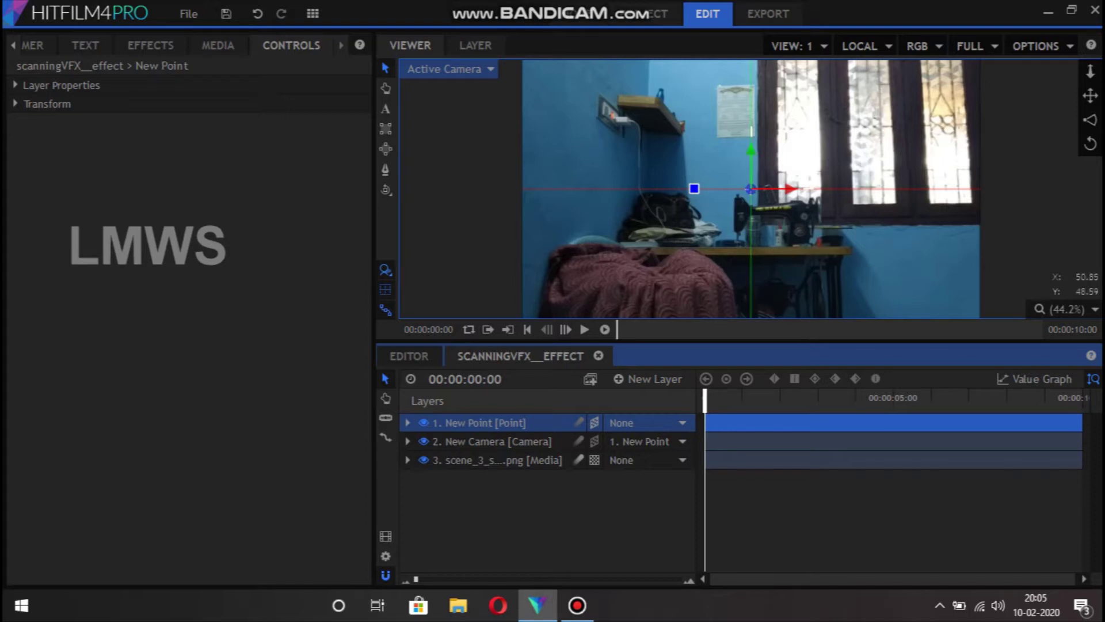
Switch the viewer to two views, with the right one showing the scene from the Left.
{"action": "left_click", "coordinate": [750, 189]}
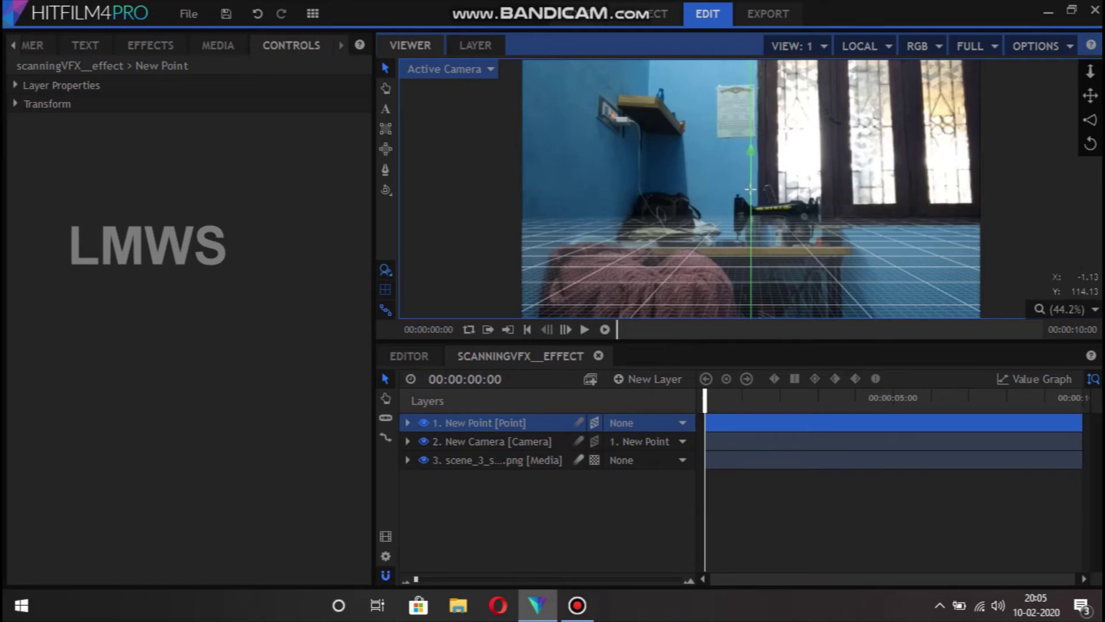
{"action": "scroll", "coordinate": [751, 132], "scroll_direction": "down", "scroll_amount": 2}
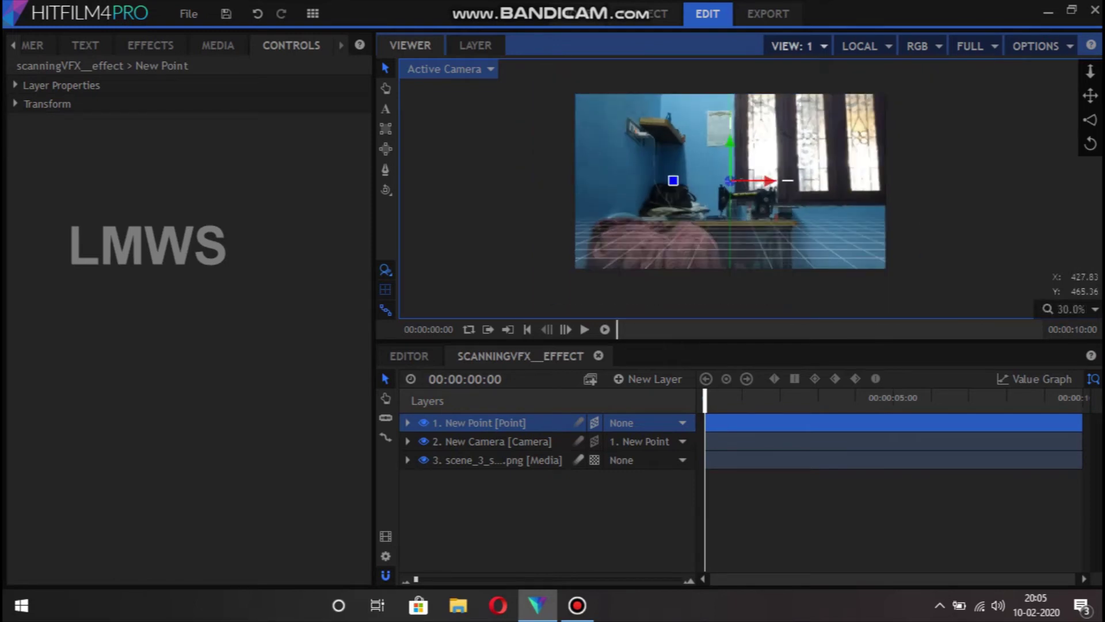
{"action": "left_click", "coordinate": [797, 46]}
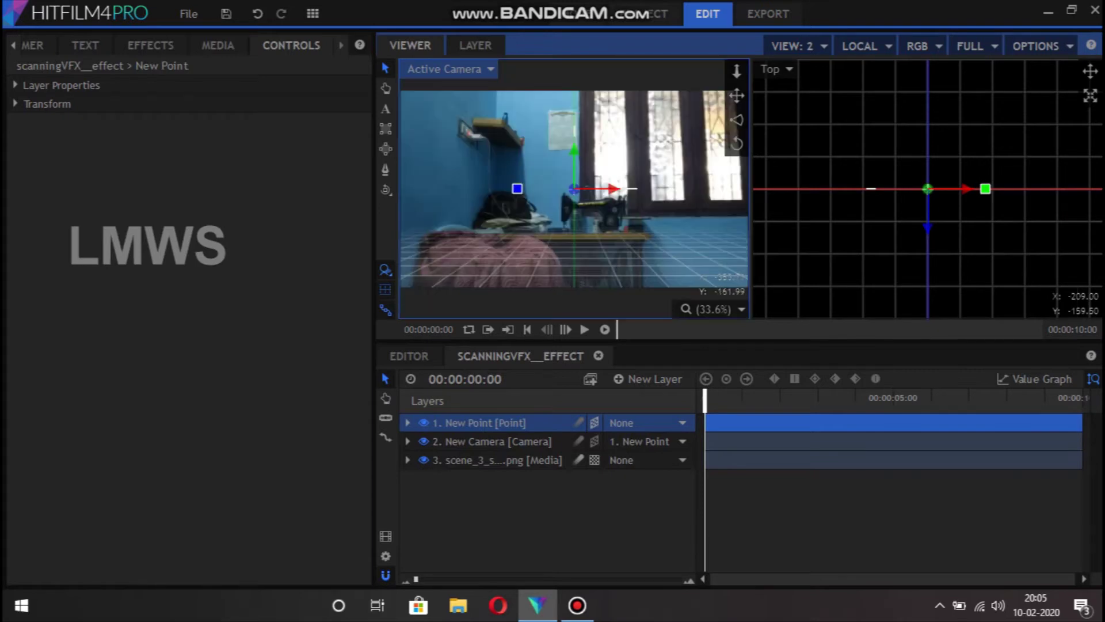
{"action": "left_click", "coordinate": [771, 69]}
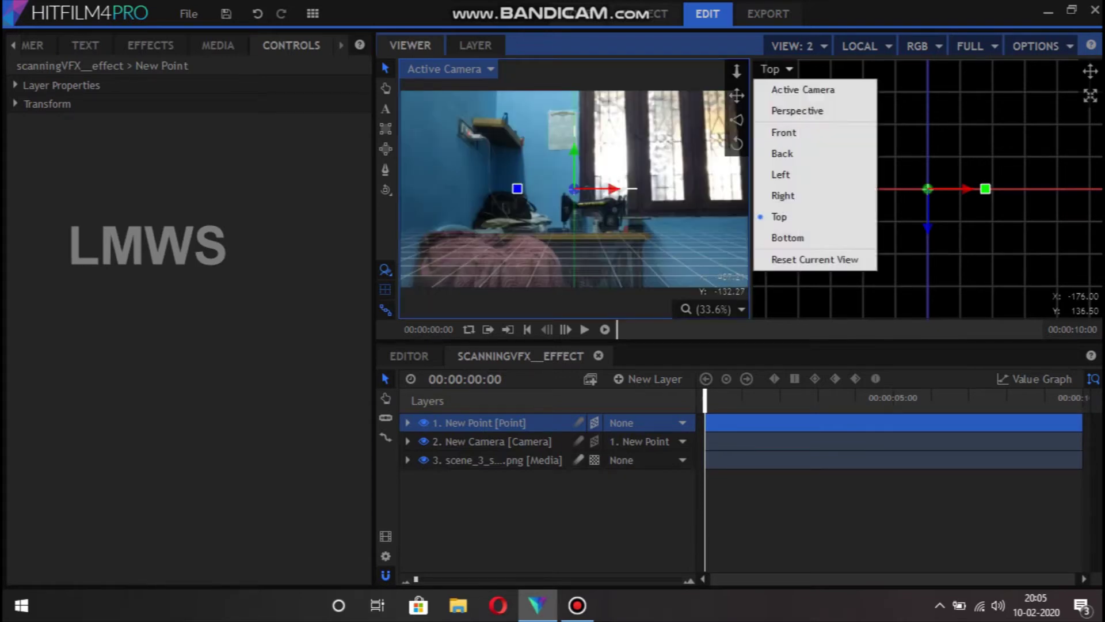
{"action": "left_click", "coordinate": [780, 173]}
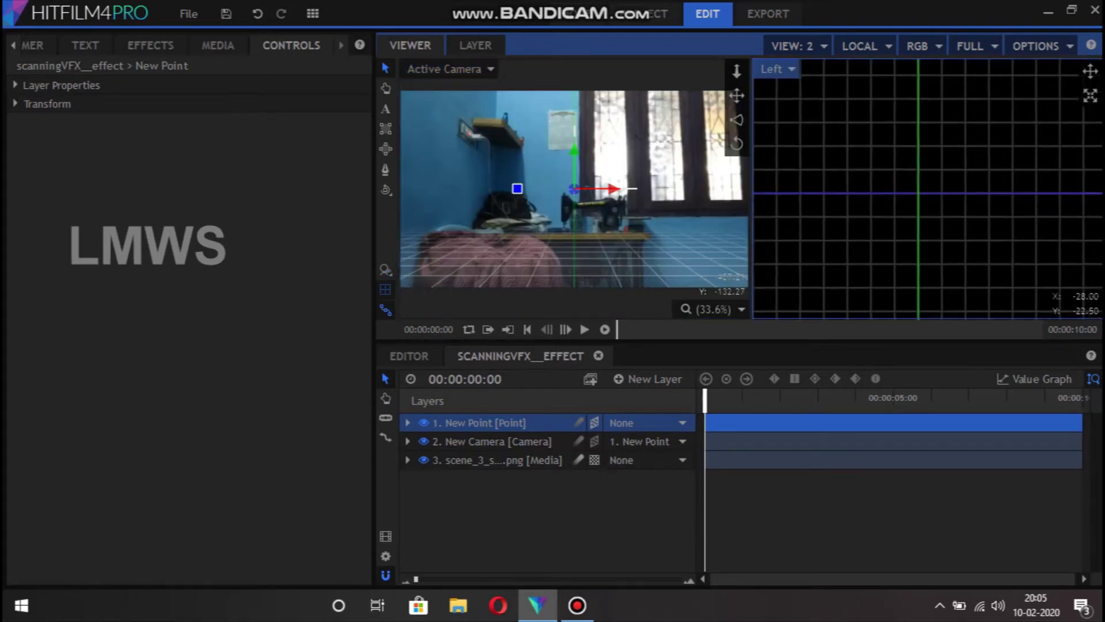
{"action": "scroll", "coordinate": [843, 138], "scroll_direction": "down", "scroll_amount": 5}
{"action": "scroll", "coordinate": [927, 190], "scroll_direction": "down", "scroll_amount": 2}
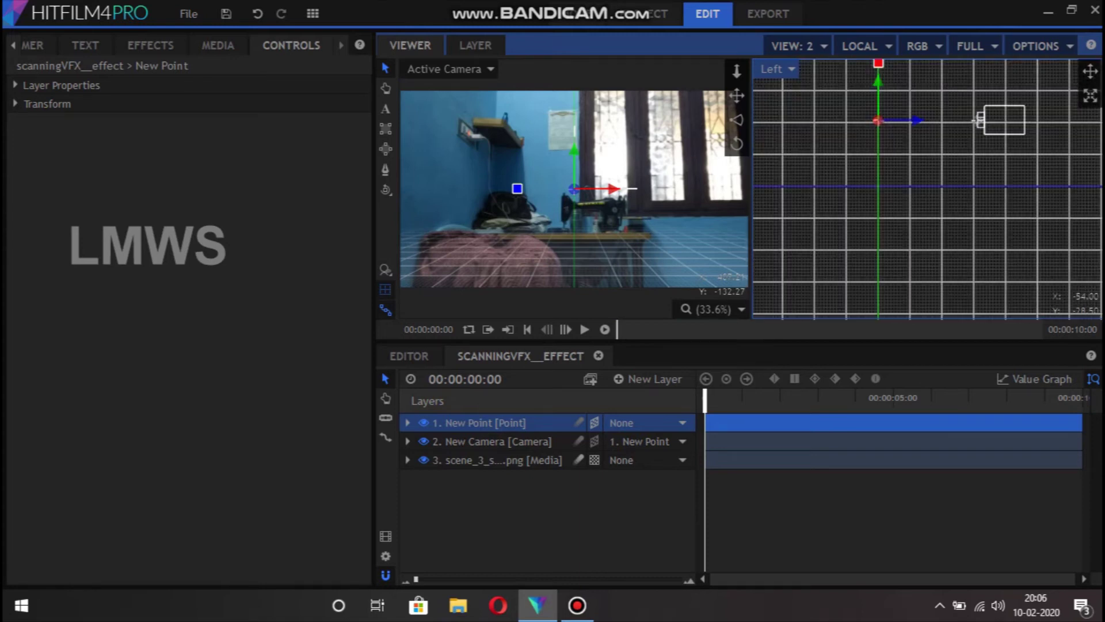
{"action": "scroll", "coordinate": [928, 190], "scroll_direction": "down", "scroll_amount": 2}
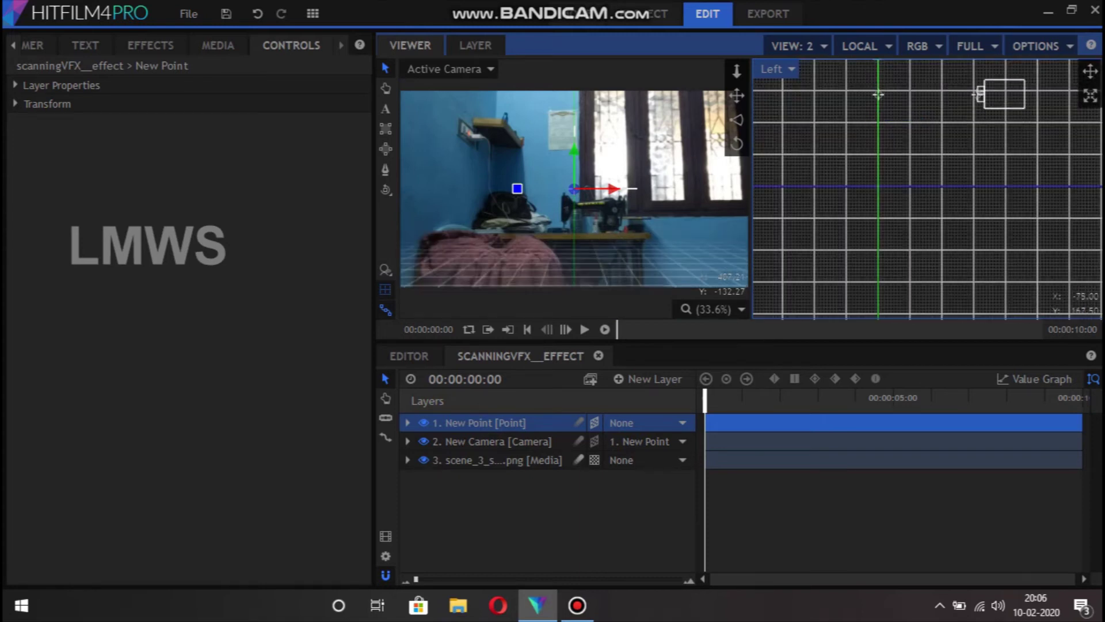
{"action": "left_click_drag", "start_coordinate": [921, 144], "coordinate": [928, 225]}
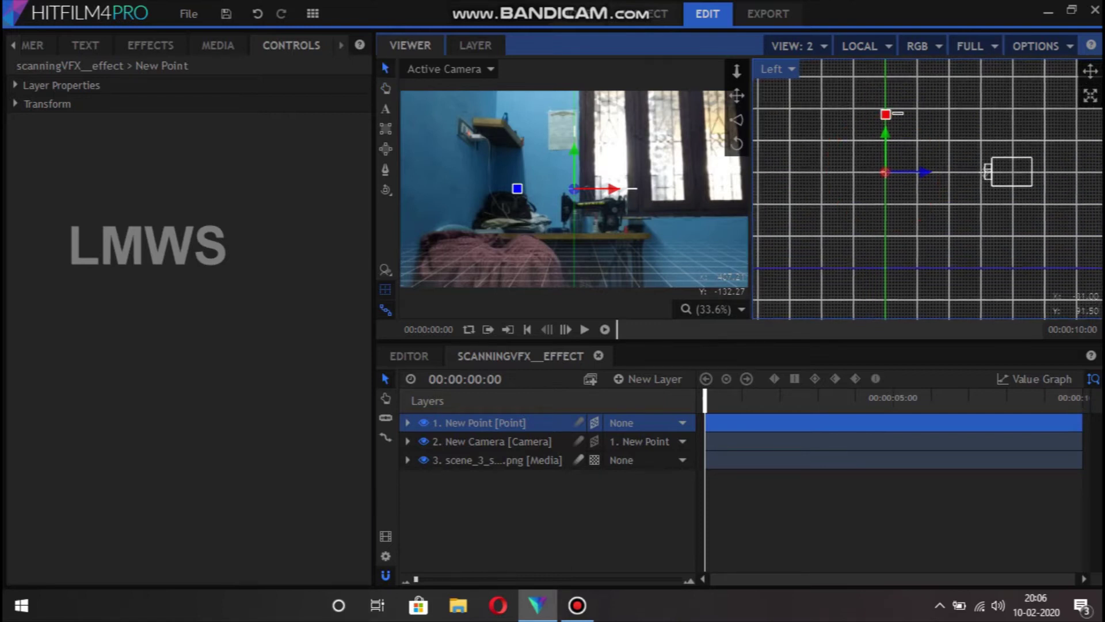
Rotate the New Point slightly to tilt its camera, then return to a single camera view.
{"action": "left_click_drag", "start_coordinate": [885, 114], "coordinate": [892, 114]}
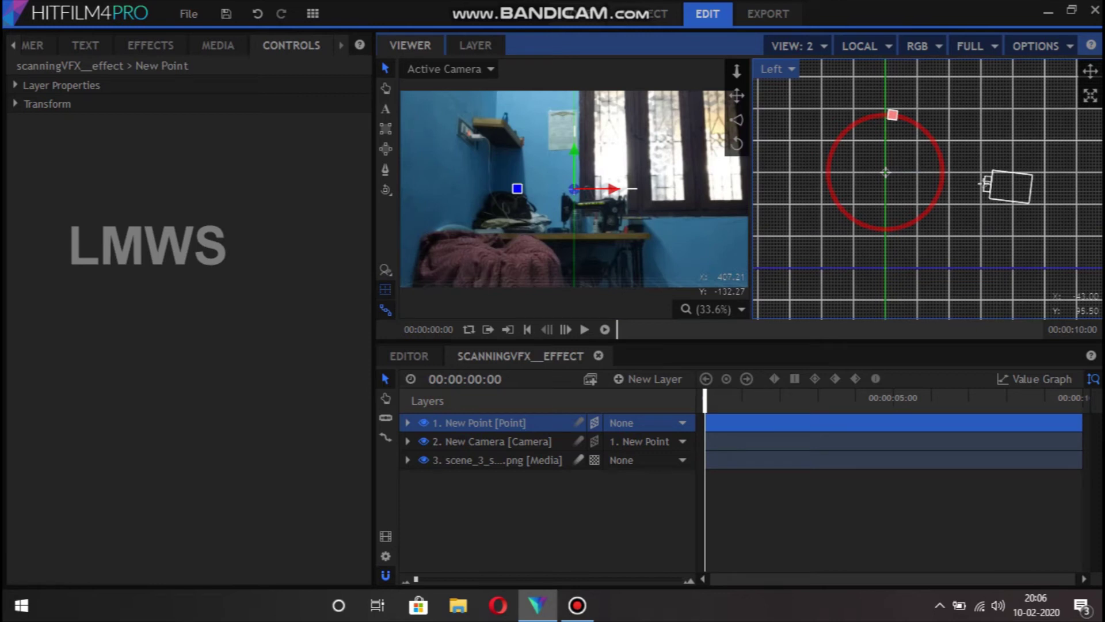
{"action": "left_click_drag", "start_coordinate": [892, 114], "coordinate": [895, 115]}
{"action": "left_click", "coordinate": [793, 46]}
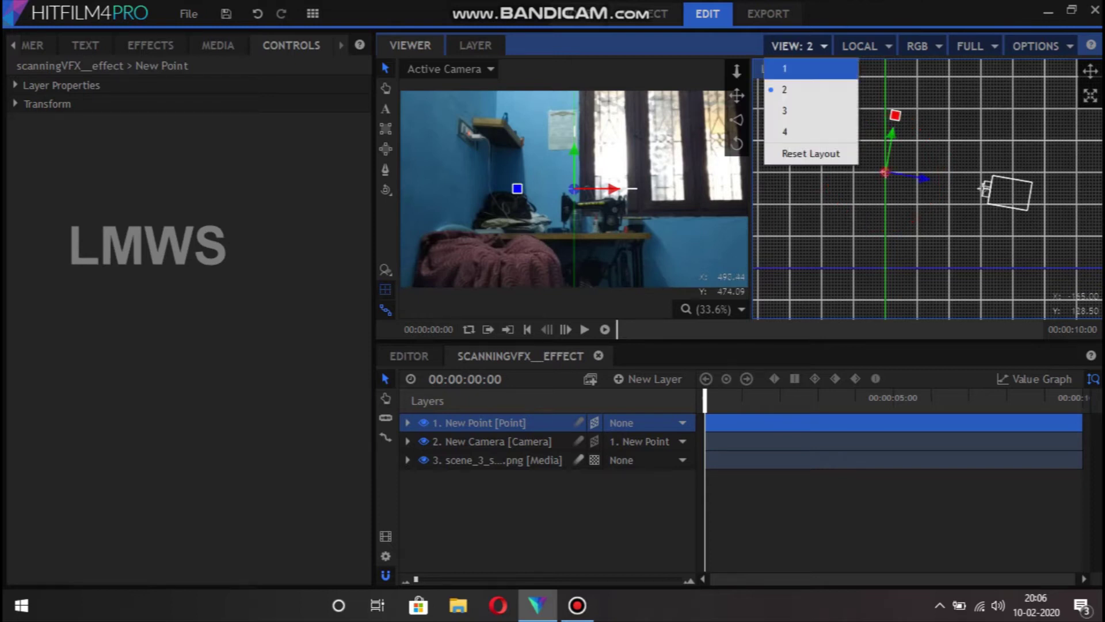
{"action": "left_click", "coordinate": [774, 71]}
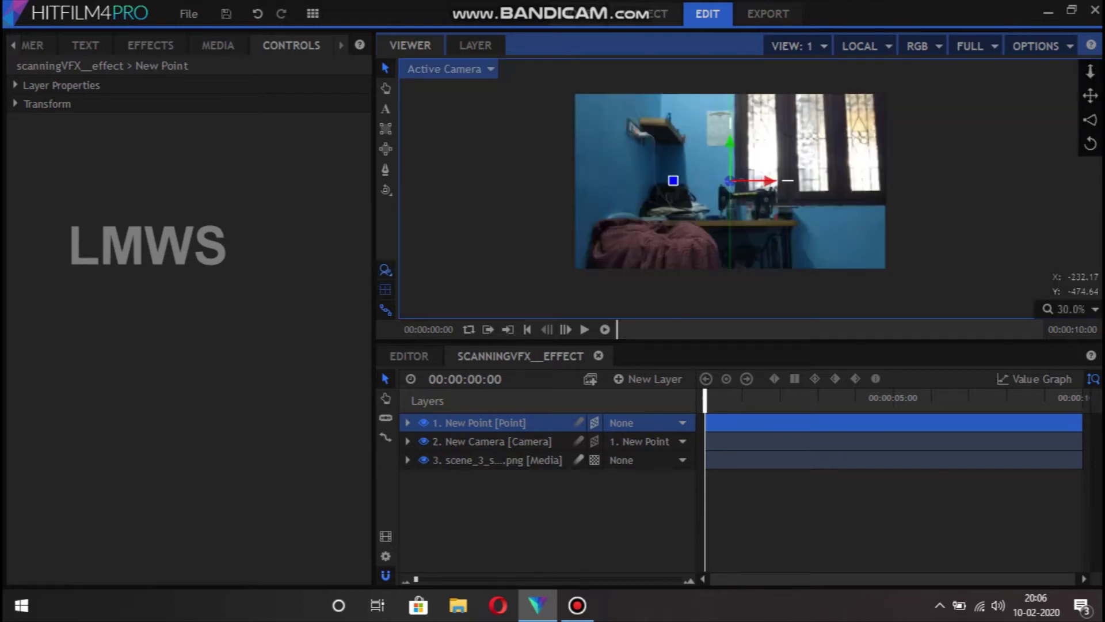
Open scanning_grid from the Media list, play its sweep, and close its tab.
{"action": "left_click", "coordinate": [547, 495]}
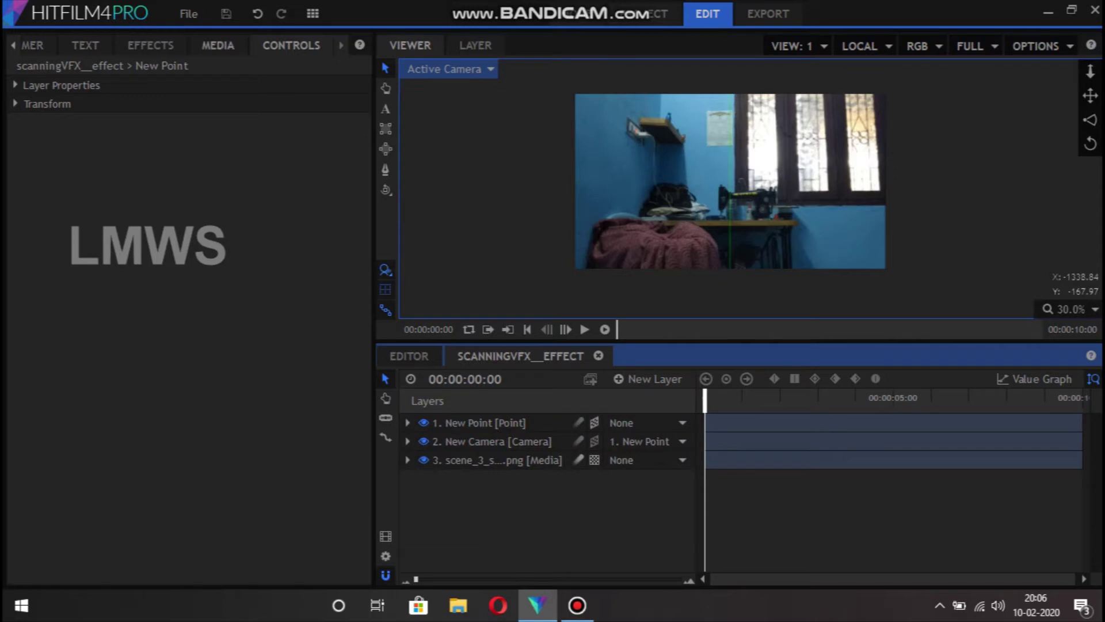
{"action": "left_click", "coordinate": [218, 45]}
{"action": "left_click", "coordinate": [172, 224]}
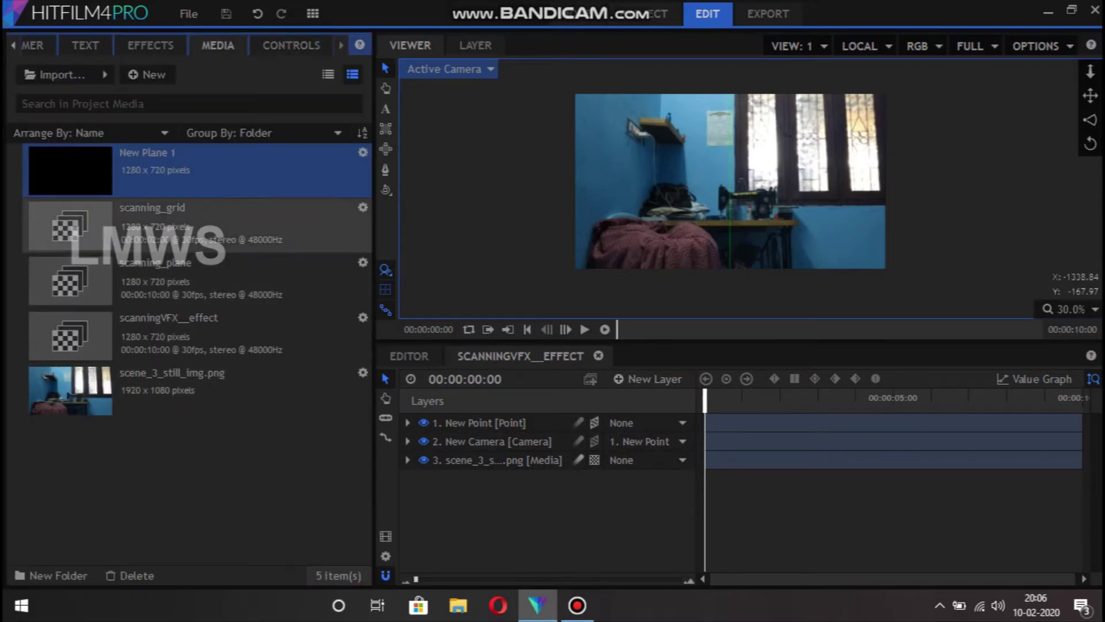
{"action": "double_click", "coordinate": [173, 225]}
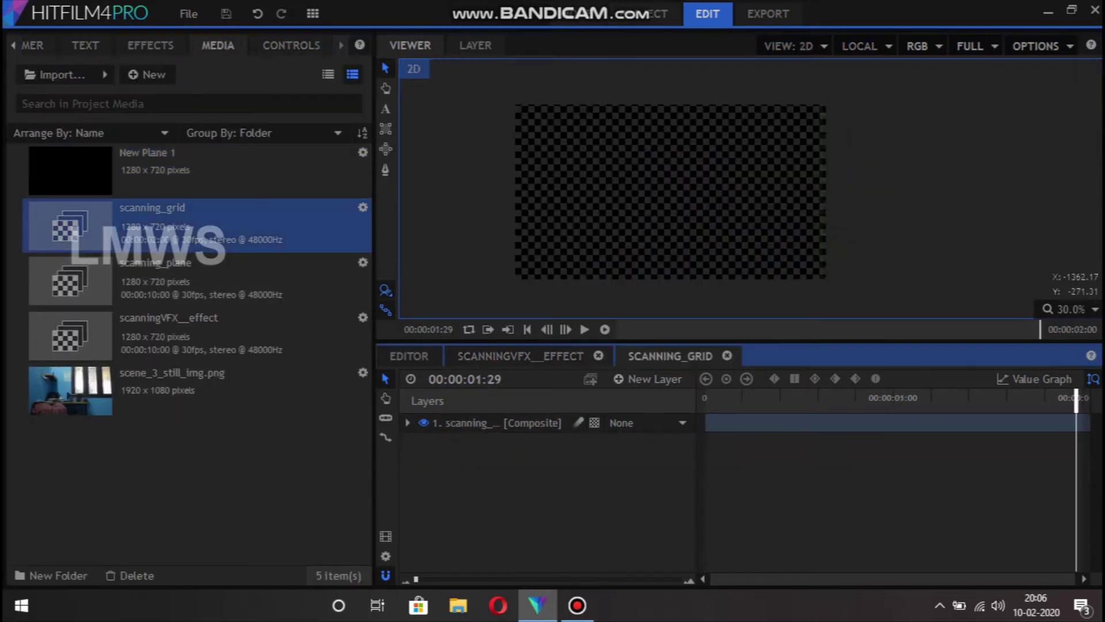
{"action": "key", "text": "space"}
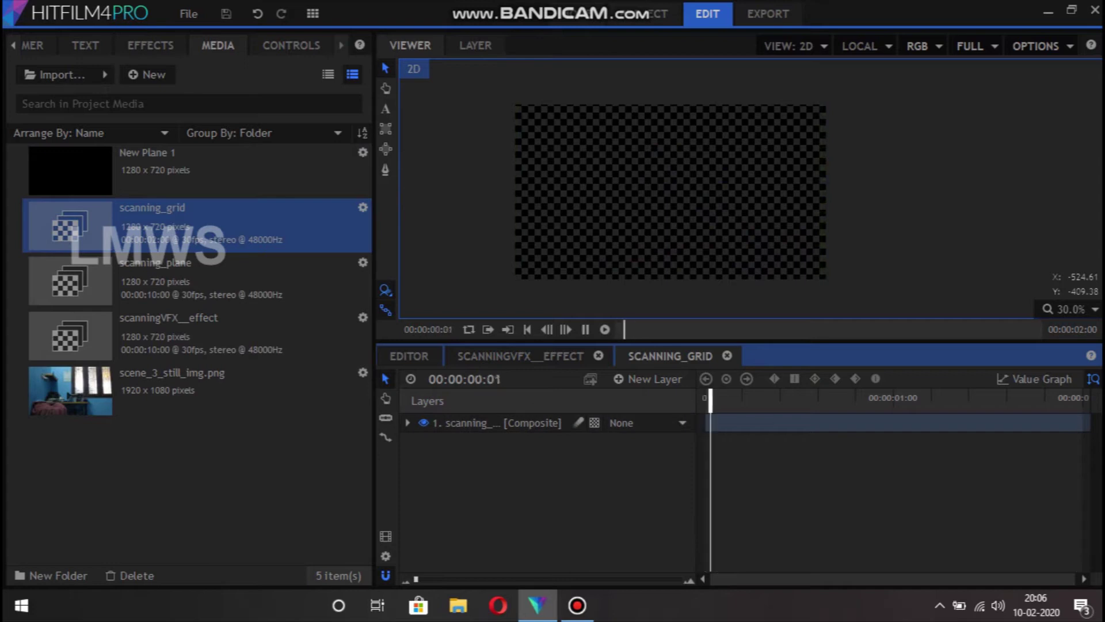
{"action": "key", "text": "space"}
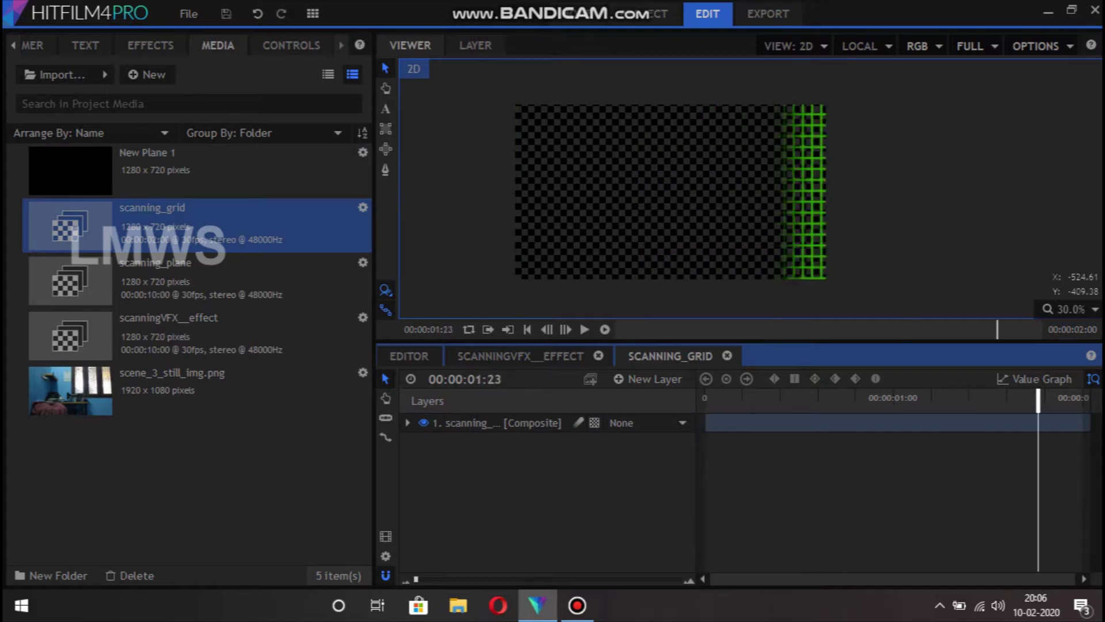
{"action": "left_click", "coordinate": [727, 356]}
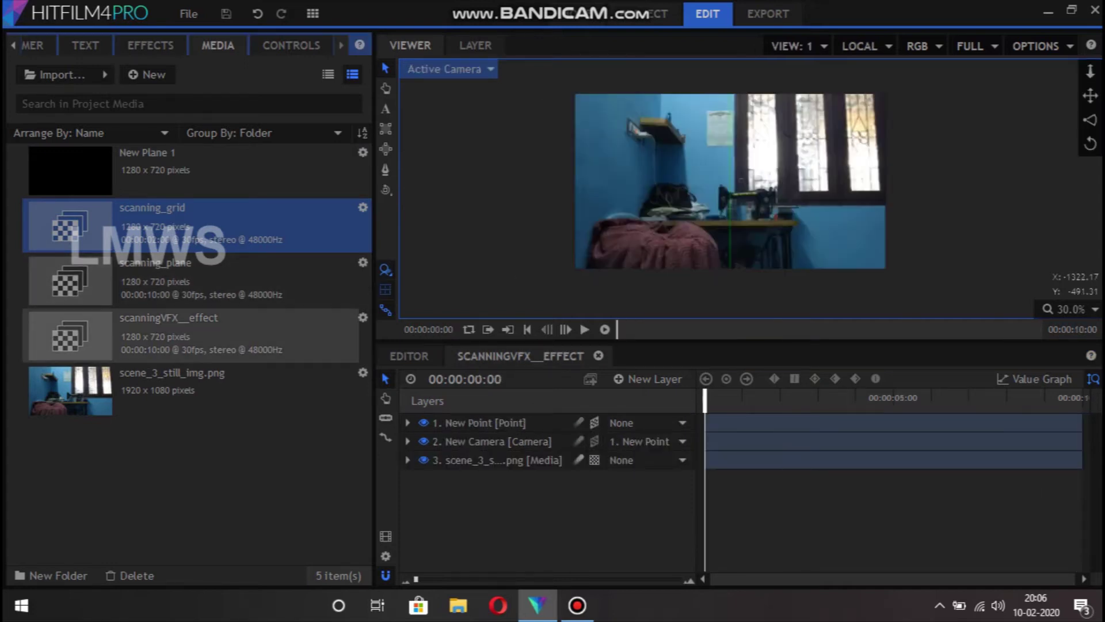
Drag scanning_grid into the timeline above the room photo and set it to 3D Plane.
{"action": "left_click_drag", "start_coordinate": [69, 225], "coordinate": [489, 451]}
{"action": "left_click", "coordinate": [594, 460]}
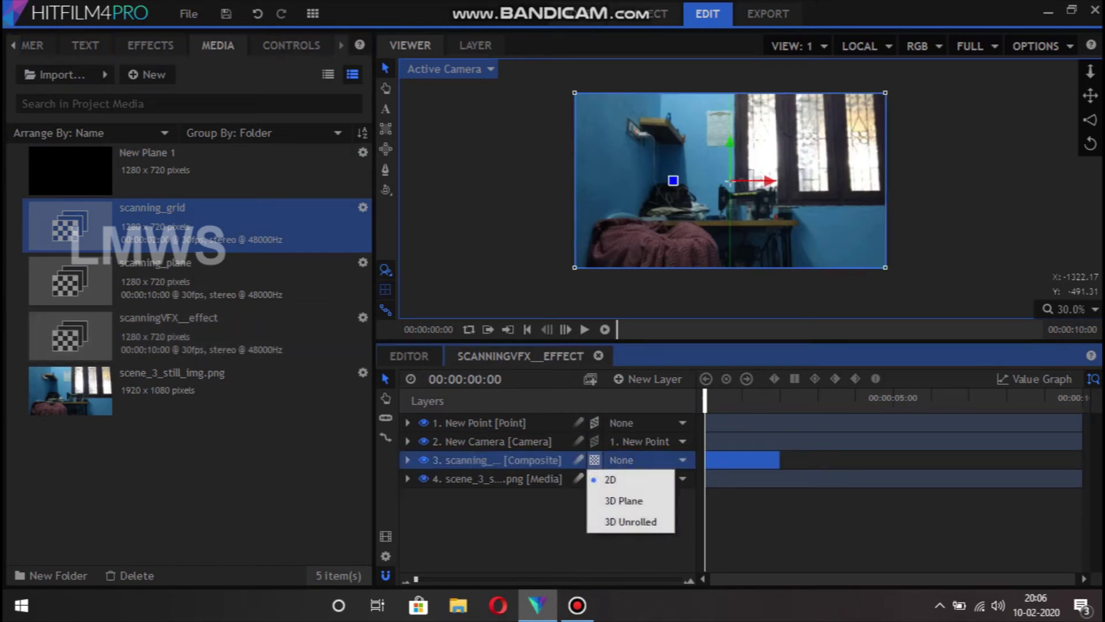
{"action": "left_click", "coordinate": [615, 501]}
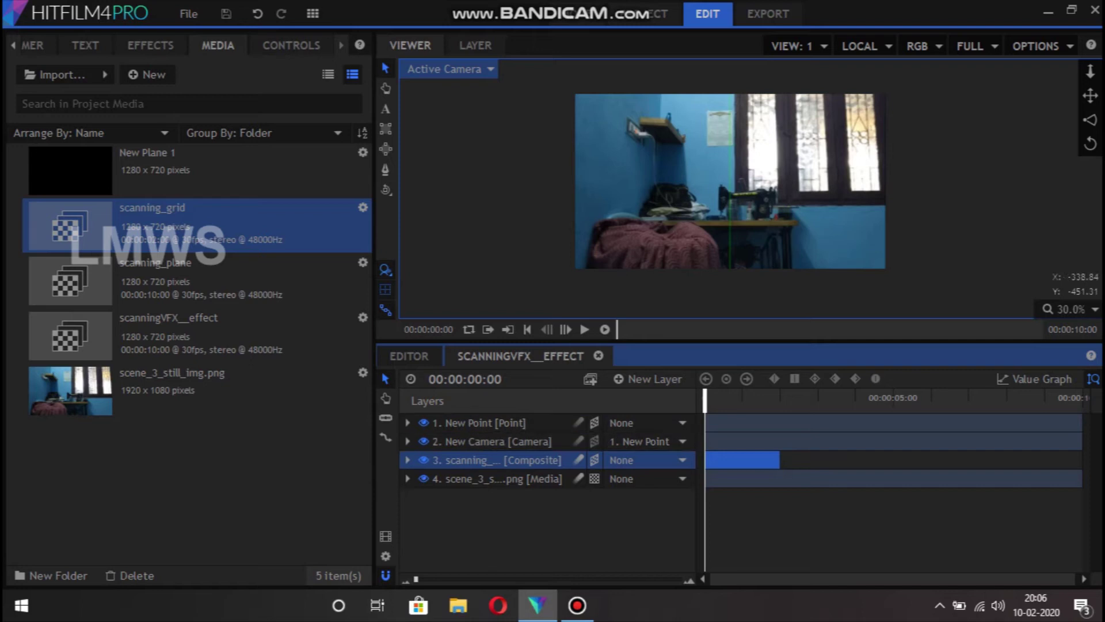
{"action": "mouse_move", "coordinate": [711, 396]}
{"action": "left_mouse_down"}
{"action": "mouse_move", "coordinate": [738, 396]}
{"action": "mouse_move", "coordinate": [704, 396]}
{"action": "left_mouse_up"}
Raise, tilt upright, and slide the grid plane onto the wall at 168.8, 1446.0, -687.8.
{"action": "left_click", "coordinate": [791, 46]}
{"action": "left_click", "coordinate": [784, 89]}
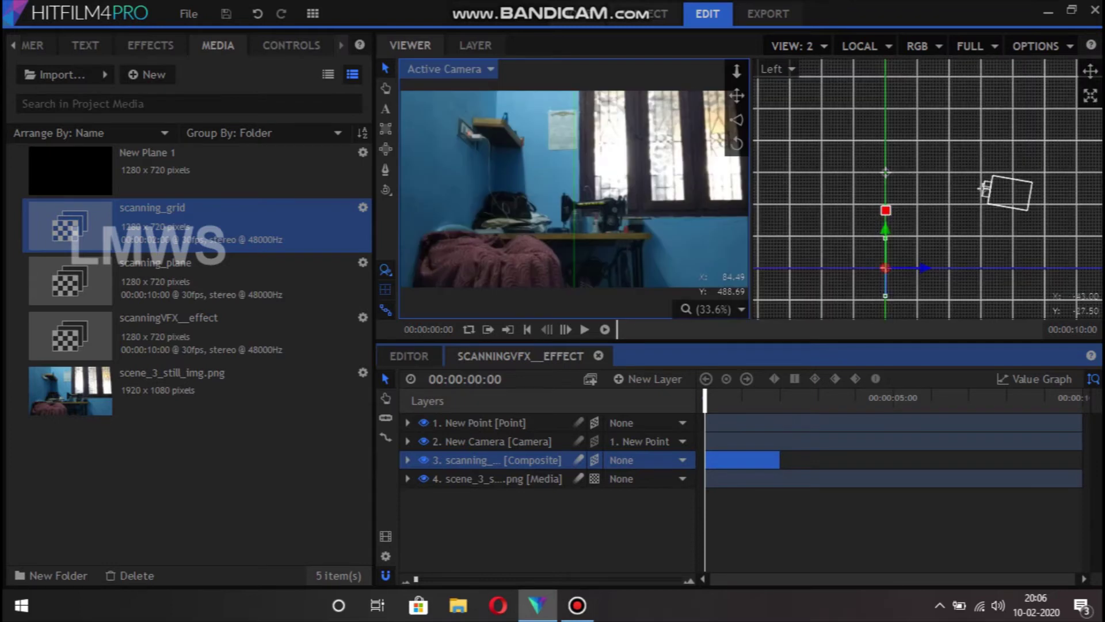
{"action": "mouse_move", "coordinate": [885, 231]}
{"action": "left_mouse_down"}
{"action": "mouse_move", "coordinate": [885, 141]}
{"action": "mouse_move", "coordinate": [903, 122]}
{"action": "mouse_move", "coordinate": [831, 179]}
{"action": "left_mouse_up"}
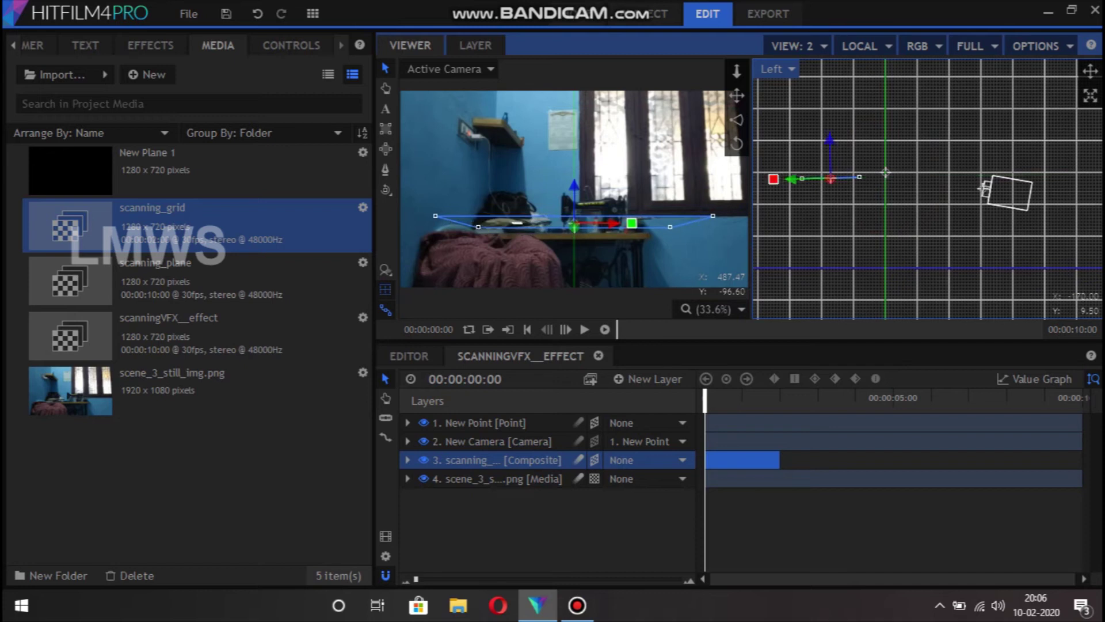
{"action": "mouse_move", "coordinate": [774, 178]}
{"action": "left_mouse_down"}
{"action": "mouse_move", "coordinate": [810, 124]}
{"action": "mouse_move", "coordinate": [830, 120]}
{"action": "left_mouse_up"}
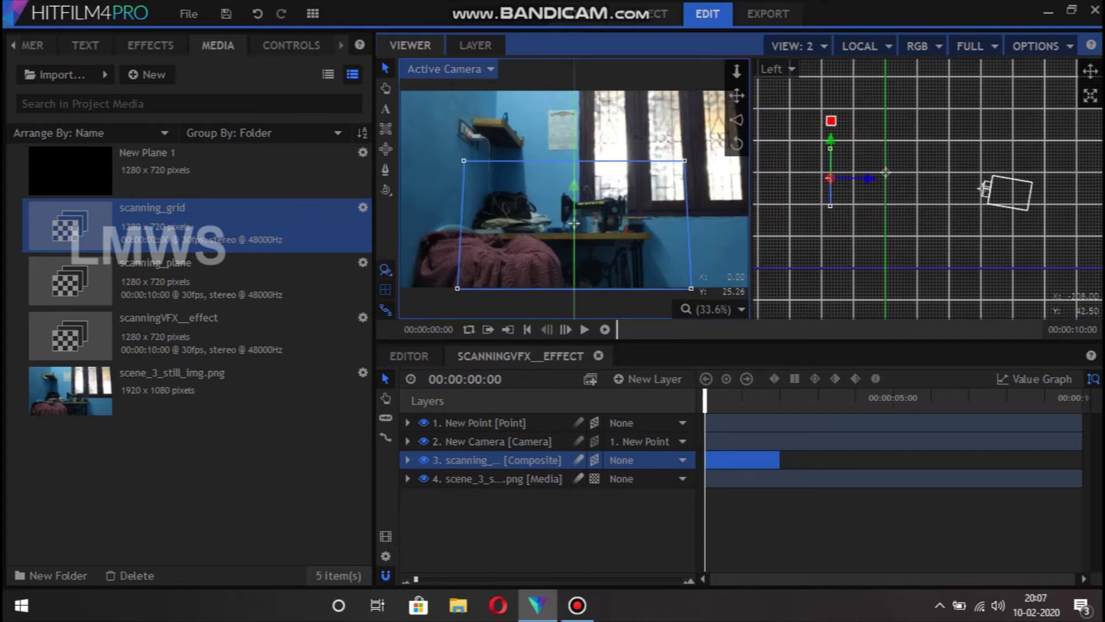
{"action": "left_click_drag", "start_coordinate": [574, 190], "coordinate": [574, 134]}
{"action": "left_click_drag", "start_coordinate": [613, 166], "coordinate": [642, 167]}
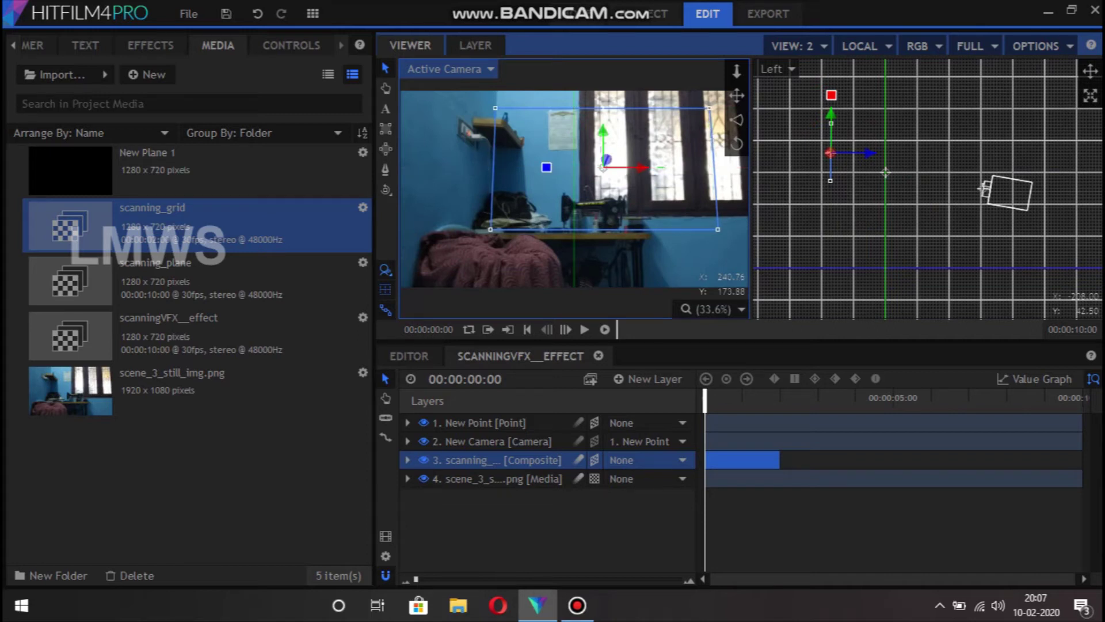
{"action": "left_click", "coordinate": [830, 153]}
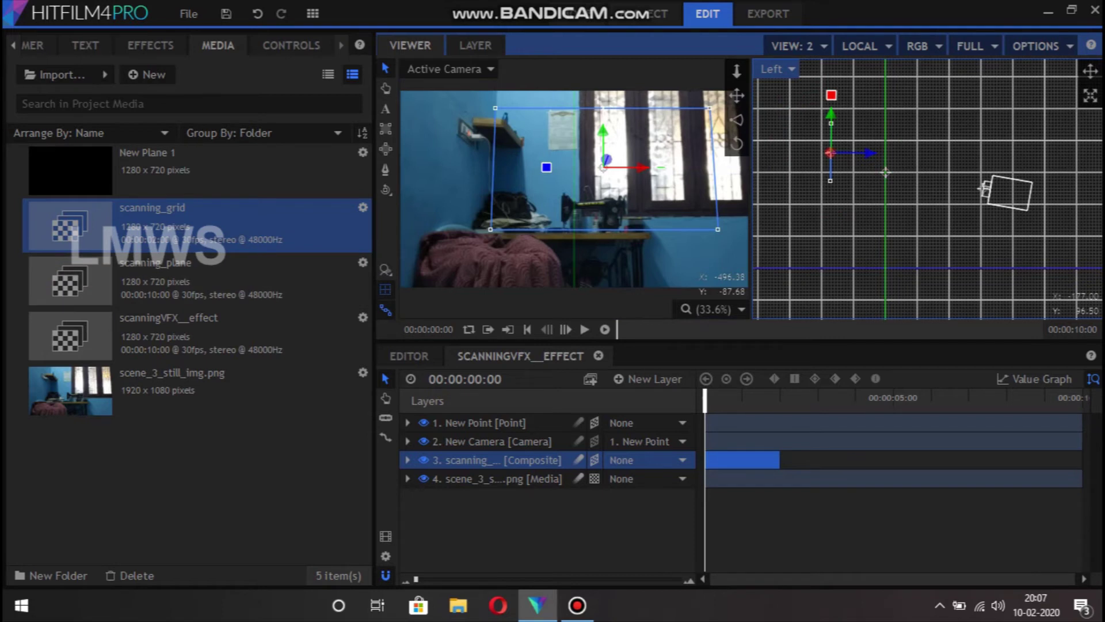
{"action": "left_click", "coordinate": [291, 45]}
Scale the grid layer to 173% and move it right and down to 631.1, 1305.6, -689.1.
{"action": "left_click", "coordinate": [47, 141]}
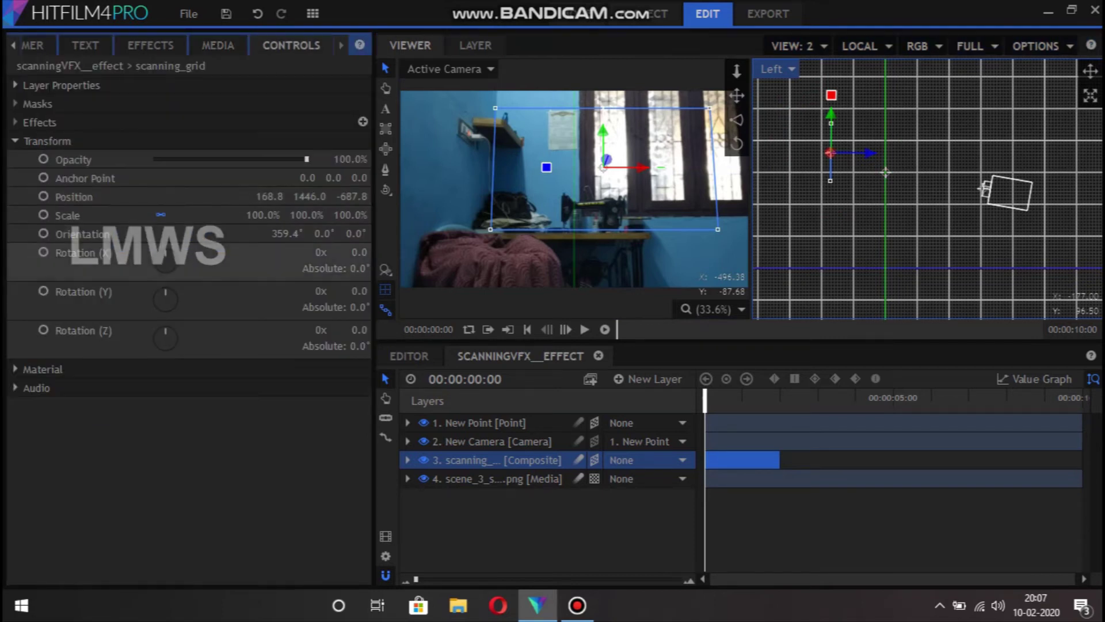
{"action": "left_click_drag", "start_coordinate": [263, 215], "coordinate": [293, 215]}
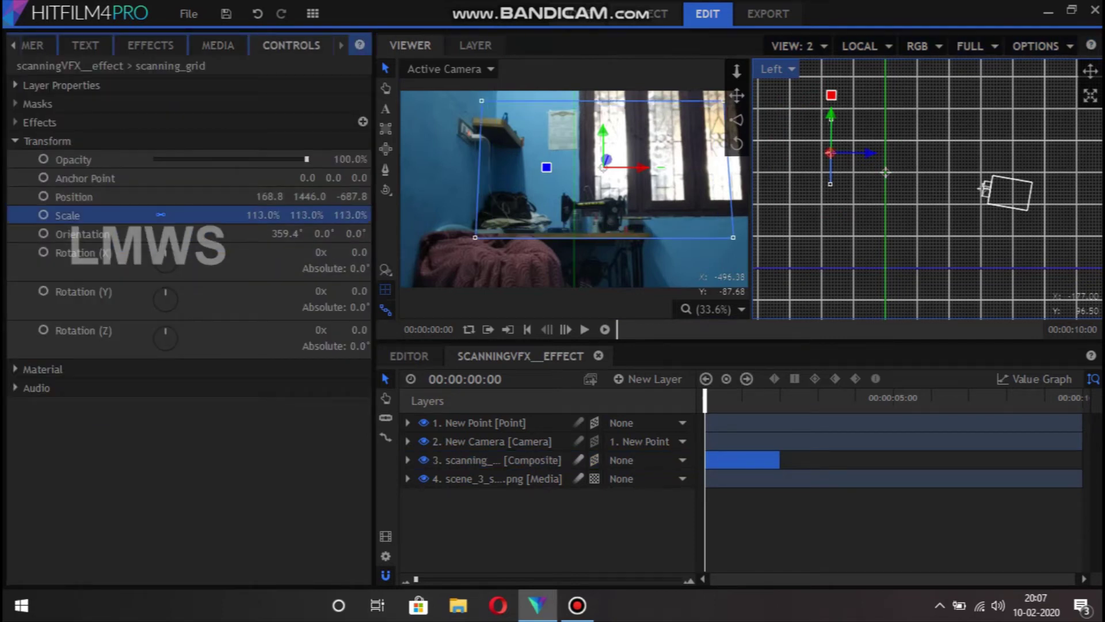
{"action": "left_click_drag", "start_coordinate": [642, 167], "coordinate": [695, 167]}
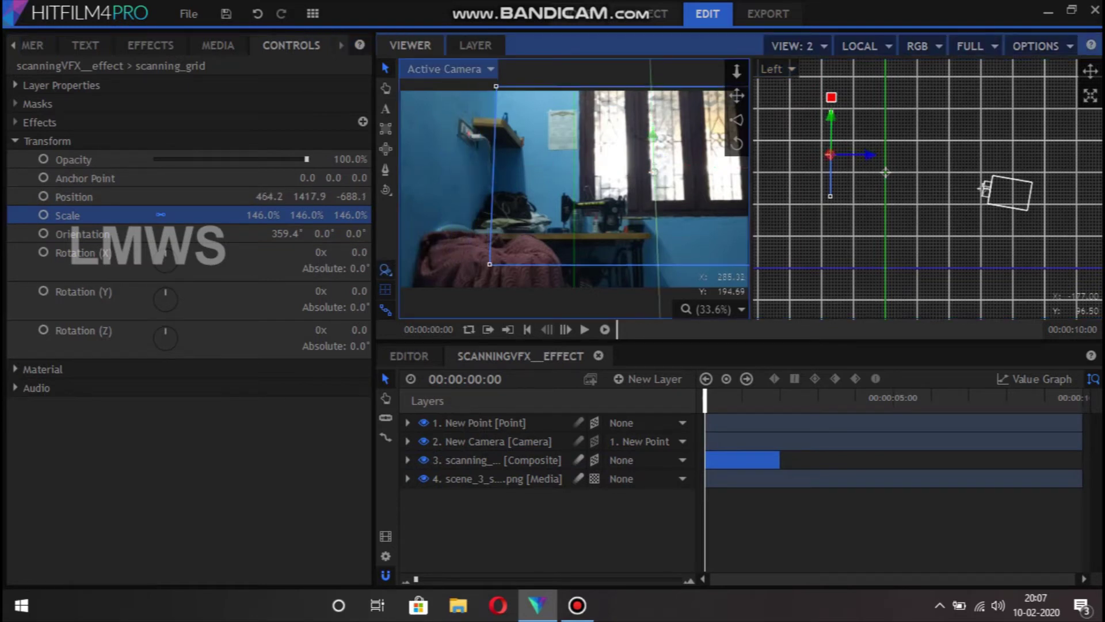
{"action": "left_click_drag", "start_coordinate": [653, 132], "coordinate": [653, 154]}
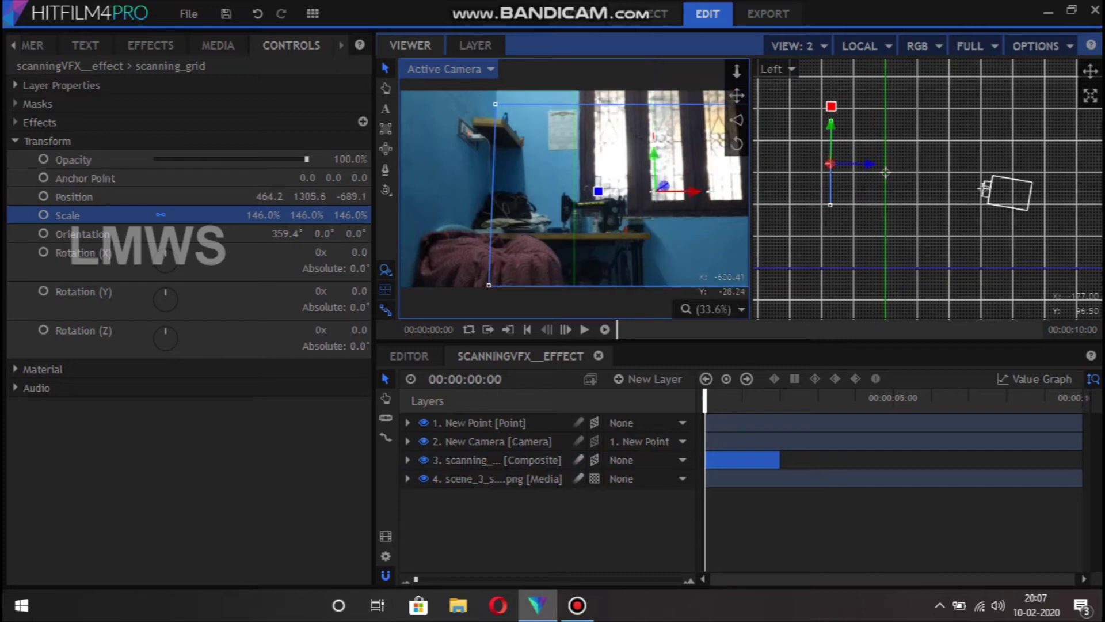
{"action": "left_click_drag", "start_coordinate": [263, 214], "coordinate": [299, 215]}
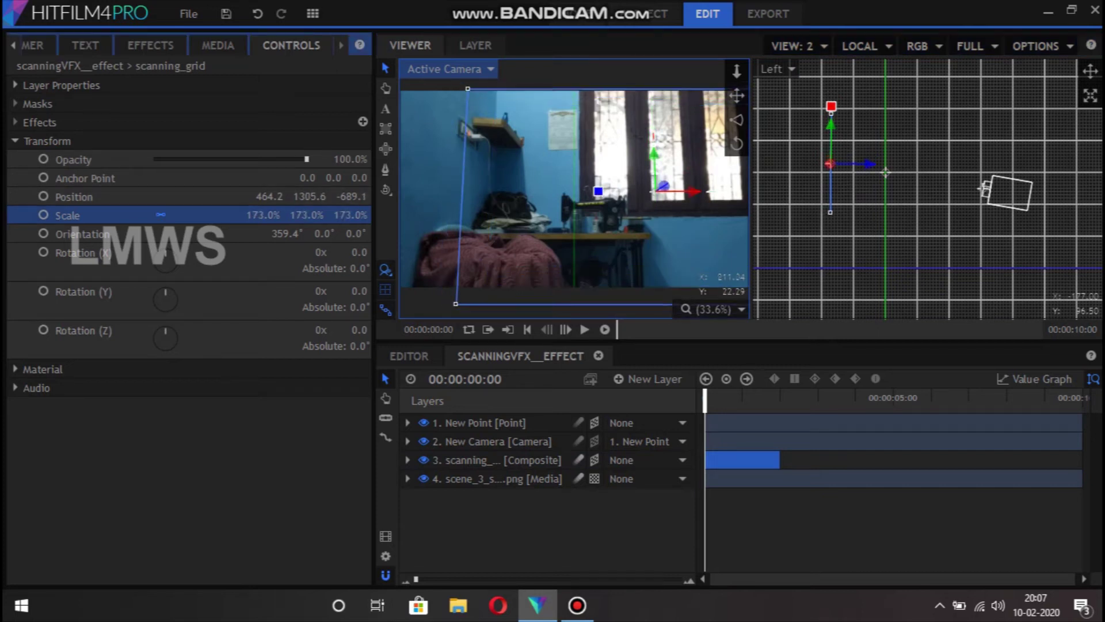
{"action": "left_click_drag", "start_coordinate": [654, 191], "coordinate": [683, 192]}
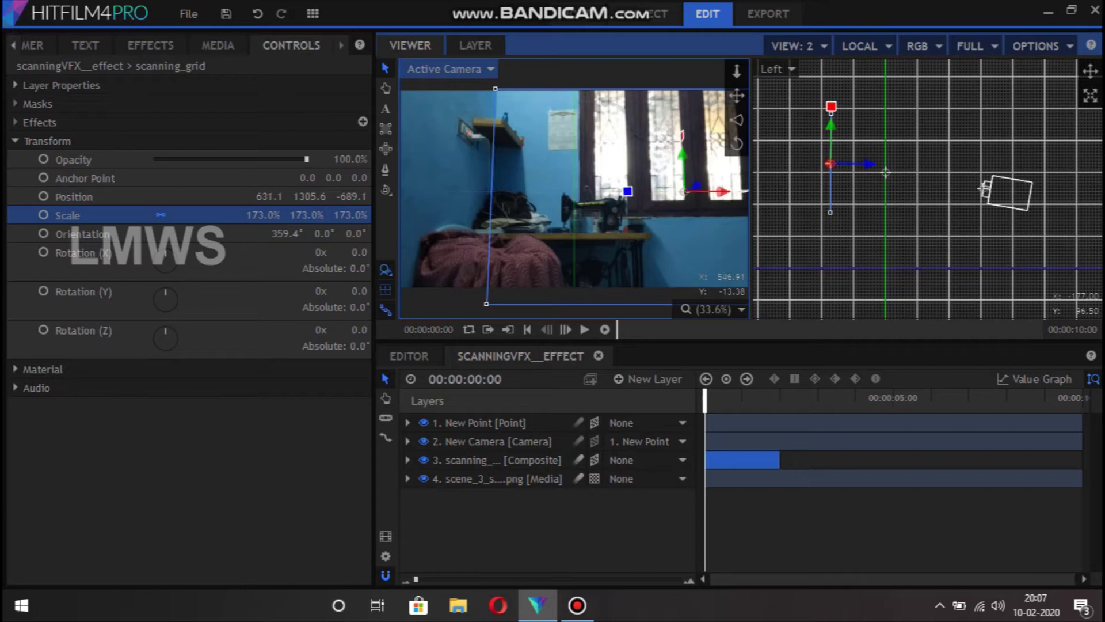
Play the scene twice to preview the repositioned grid on the wall.
{"action": "key", "text": "space"}
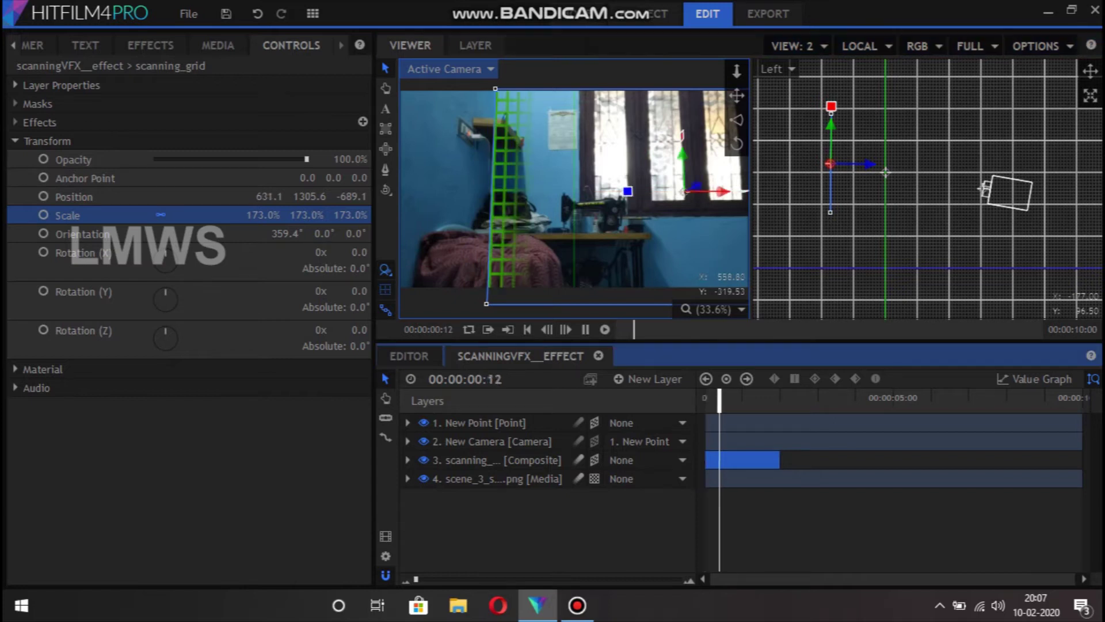
{"action": "key", "text": "space"}
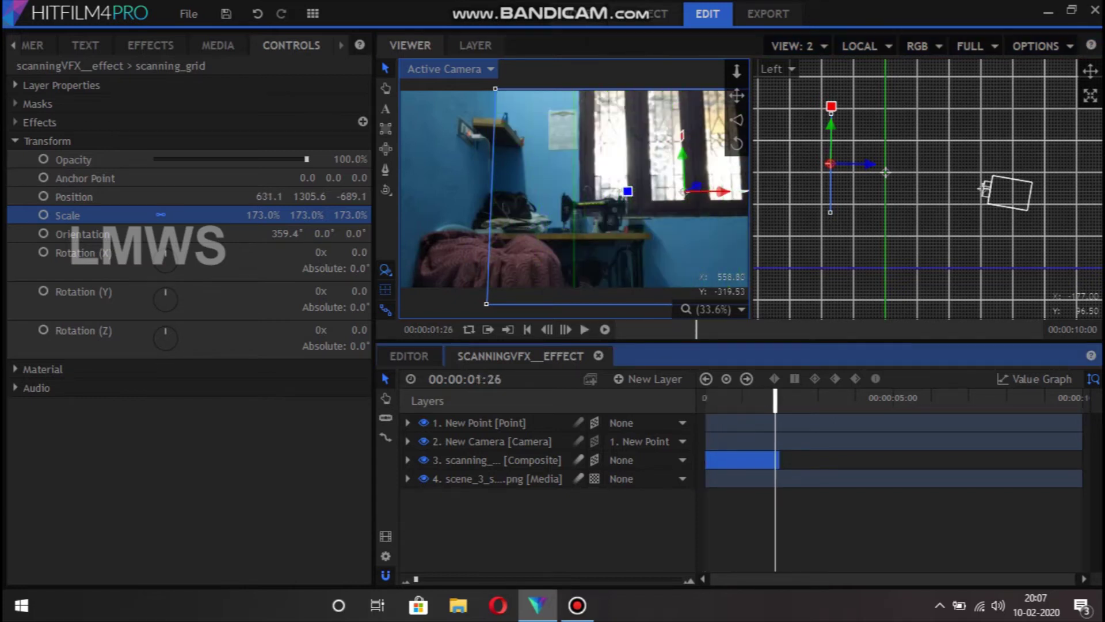
{"action": "key", "text": "space"}
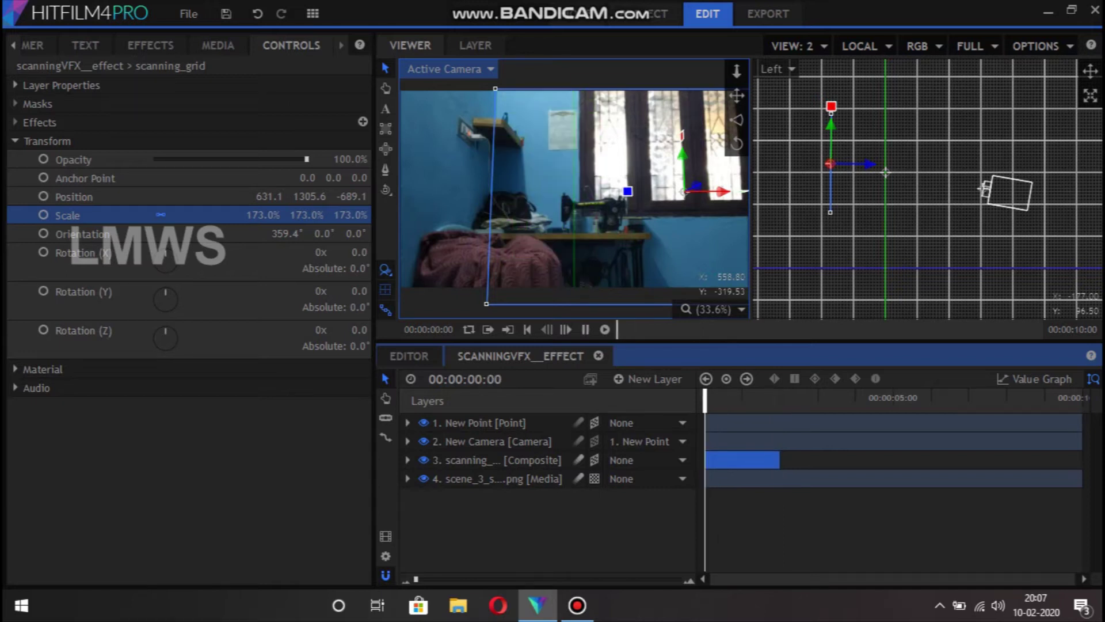
{"action": "key", "text": "space"}
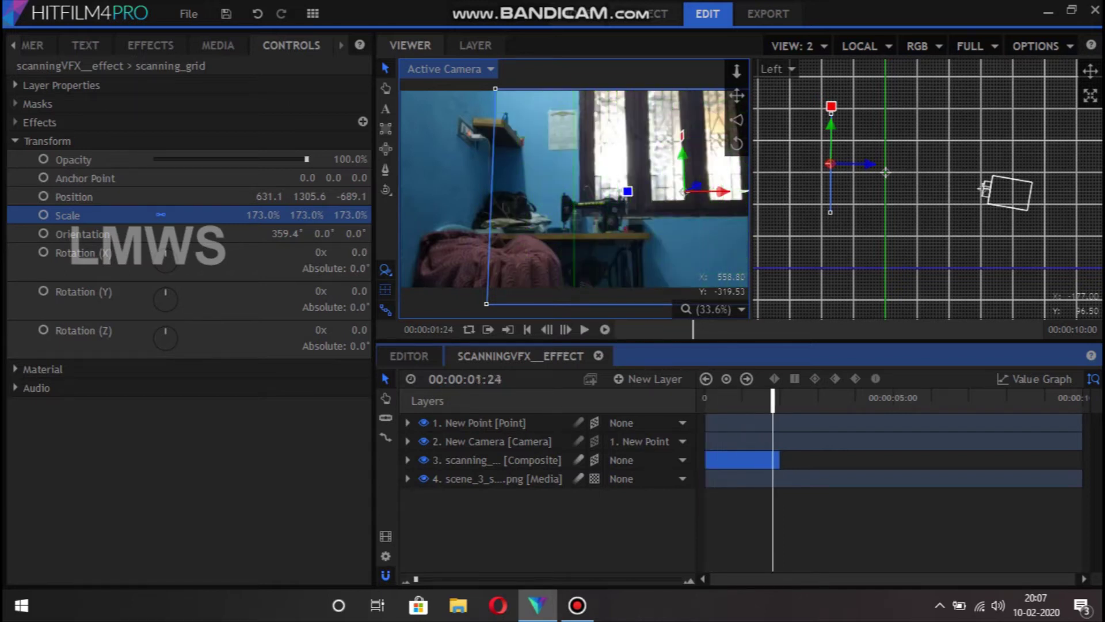
Duplicate the scanning grid layer with Ctrl+D and set the second viewport to Top.
{"action": "left_click", "coordinate": [489, 460]}
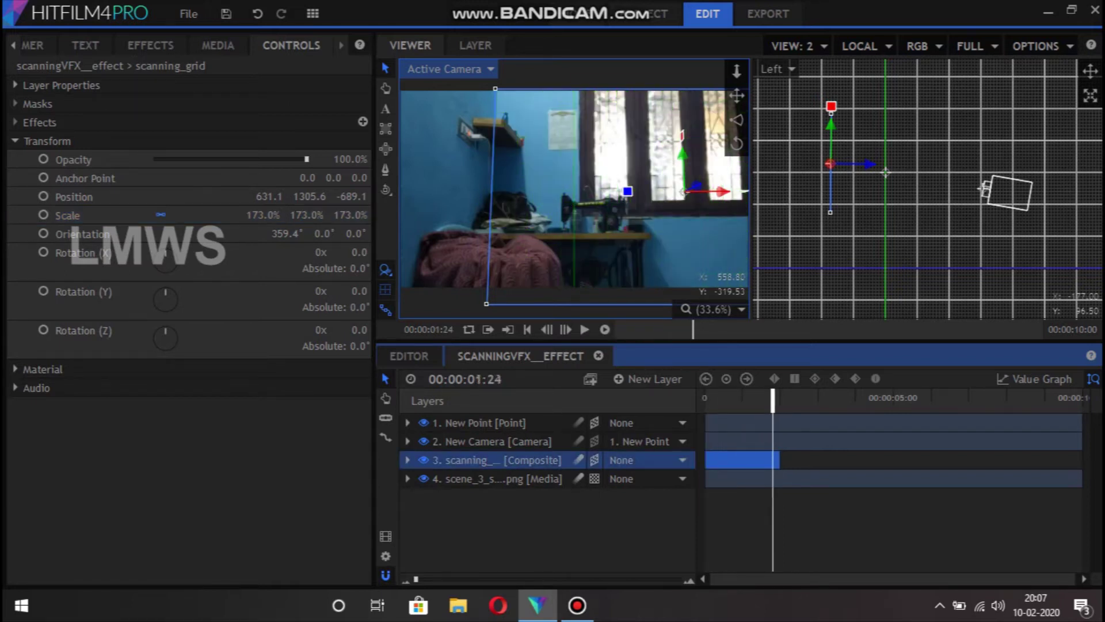
{"action": "key", "text": "ctrl+d"}
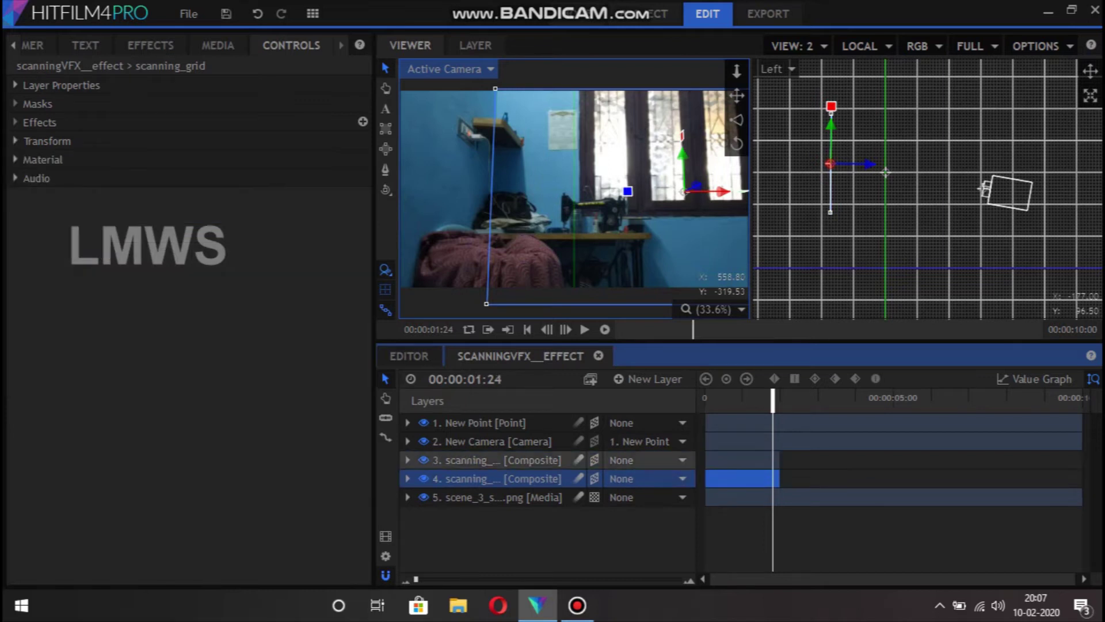
{"action": "left_click", "coordinate": [775, 69]}
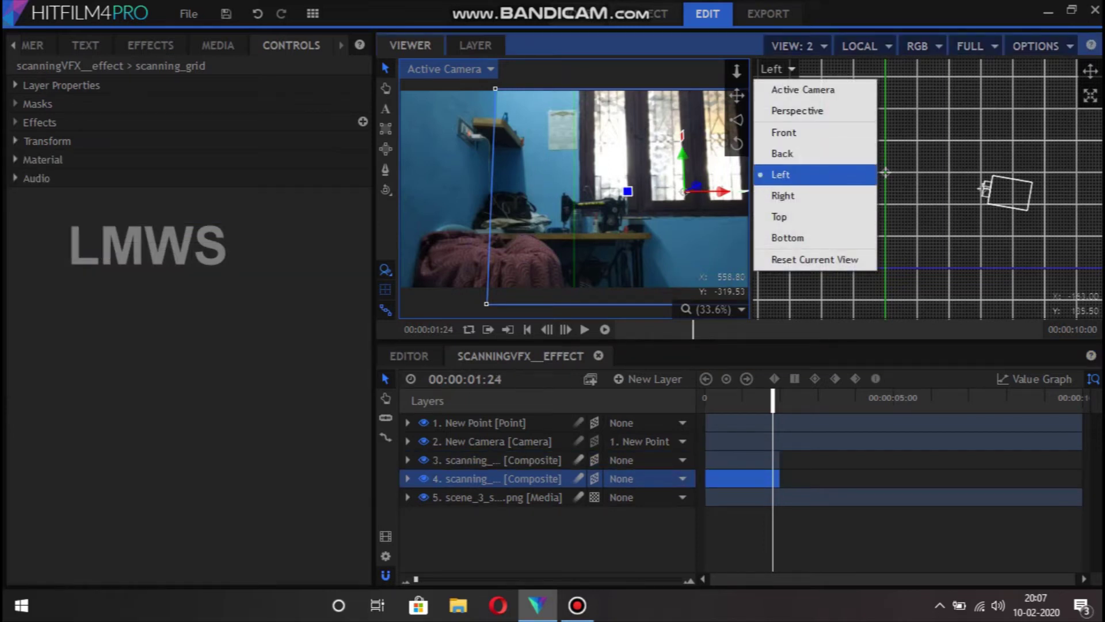
{"action": "left_click", "coordinate": [771, 214]}
{"action": "scroll", "coordinate": [927, 190], "scroll_direction": "down", "scroll_amount": 5}
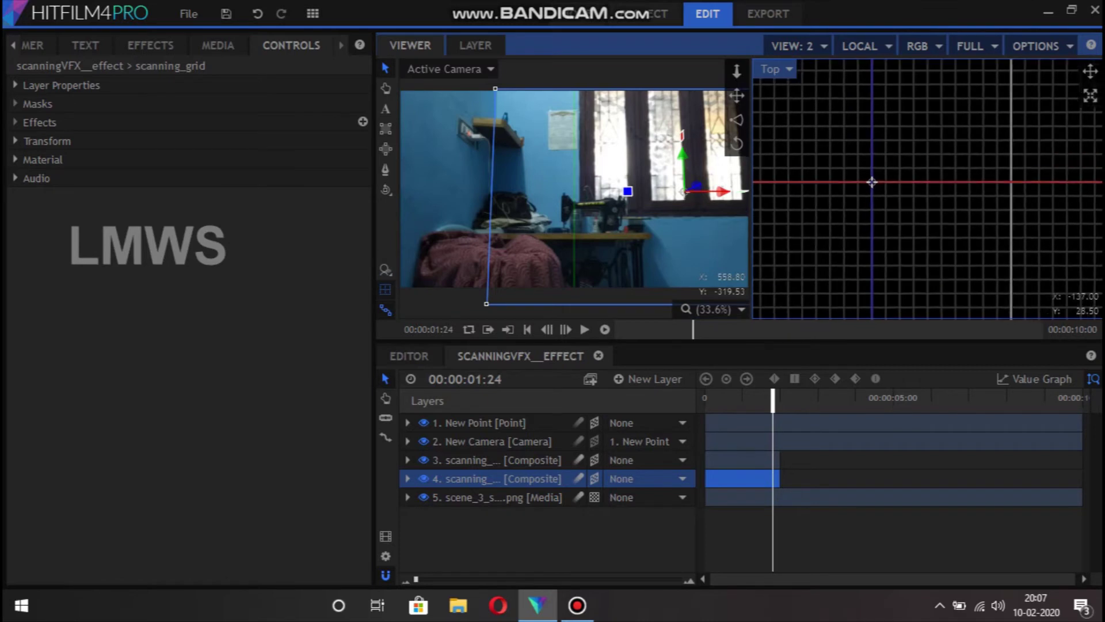
{"action": "scroll", "coordinate": [928, 190], "scroll_direction": "up", "scroll_amount": 3}
{"action": "mouse_move", "coordinate": [927, 144]}
{"action": "left_mouse_down"}
{"action": "mouse_move", "coordinate": [899, 228]}
{"action": "mouse_move", "coordinate": [918, 164]}
{"action": "left_mouse_up"}
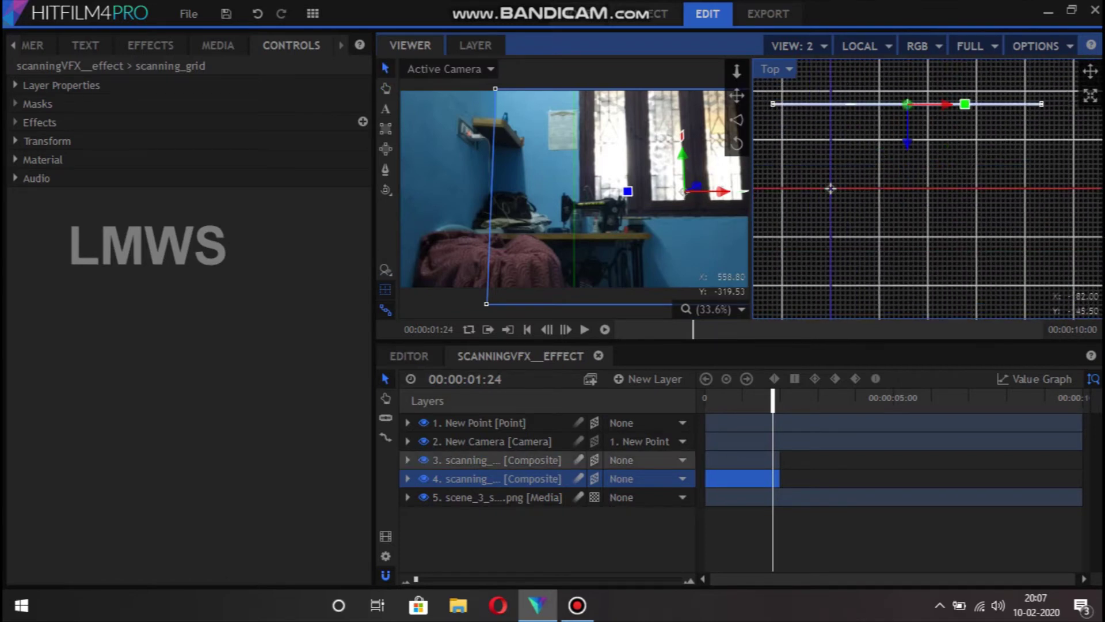
Rename the upper grid layer front_wall and the lower one side_wall.
{"action": "left_click", "coordinate": [46, 141]}
{"action": "double_click", "coordinate": [495, 460]}
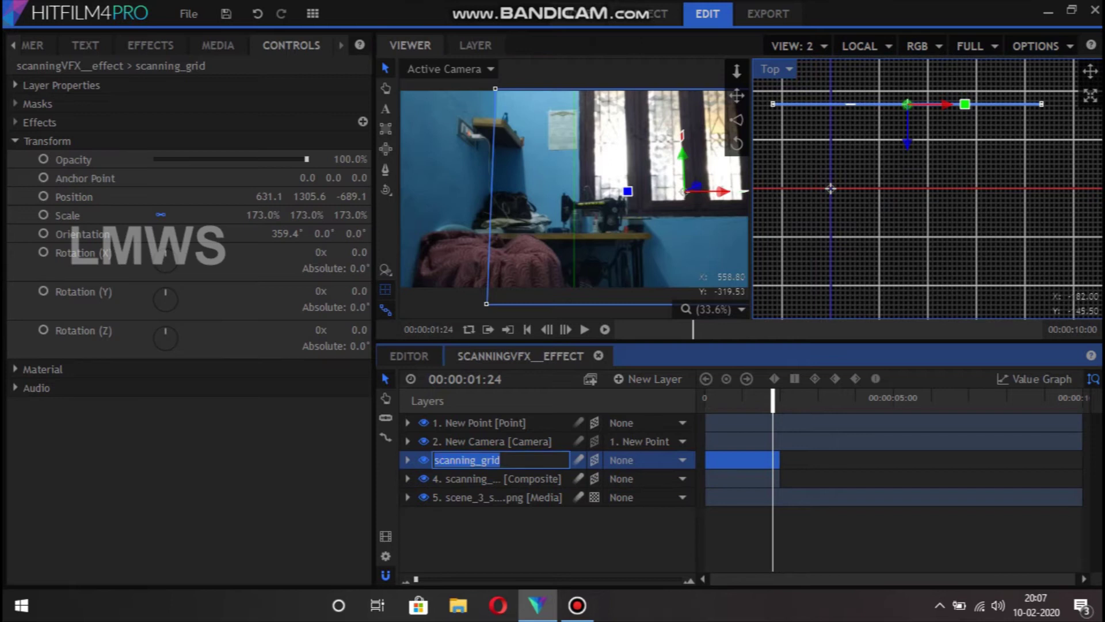
{"action": "type", "text": "front_wa"}
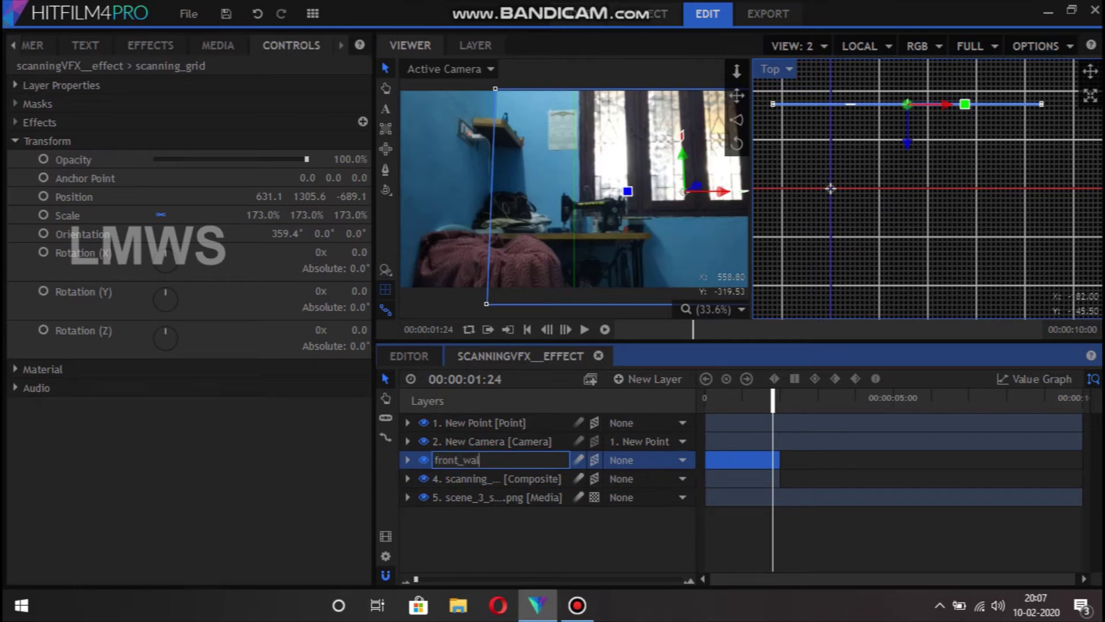
{"action": "type", "text": "l"}
{"action": "key", "text": "Return"}
{"action": "left_click", "coordinate": [495, 479]}
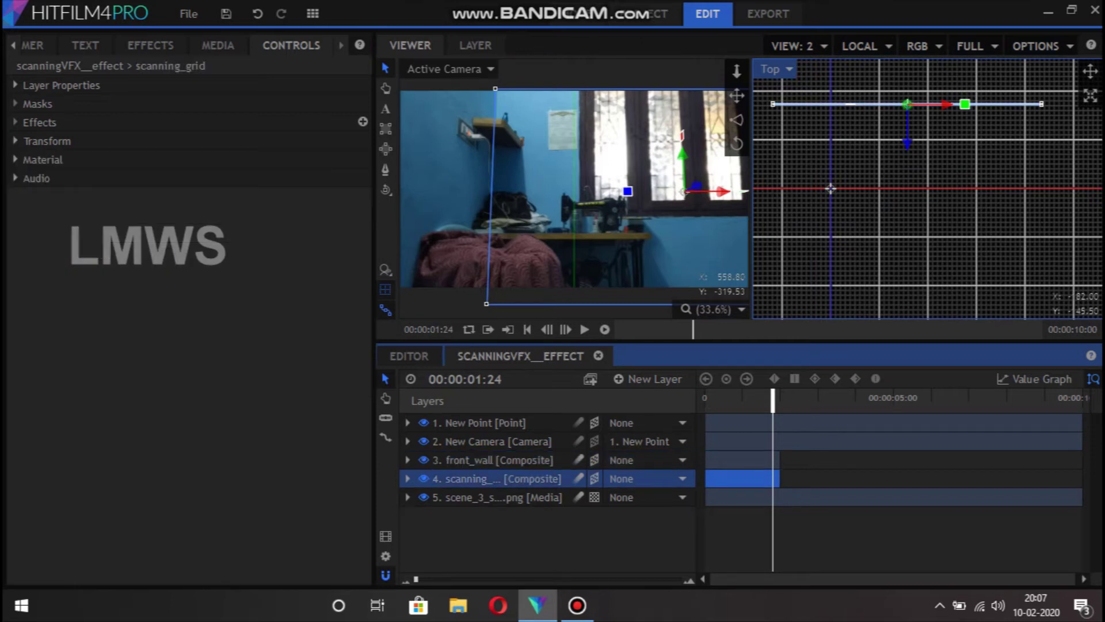
{"action": "key", "text": "F2"}
{"action": "type", "text": "side_wa"}
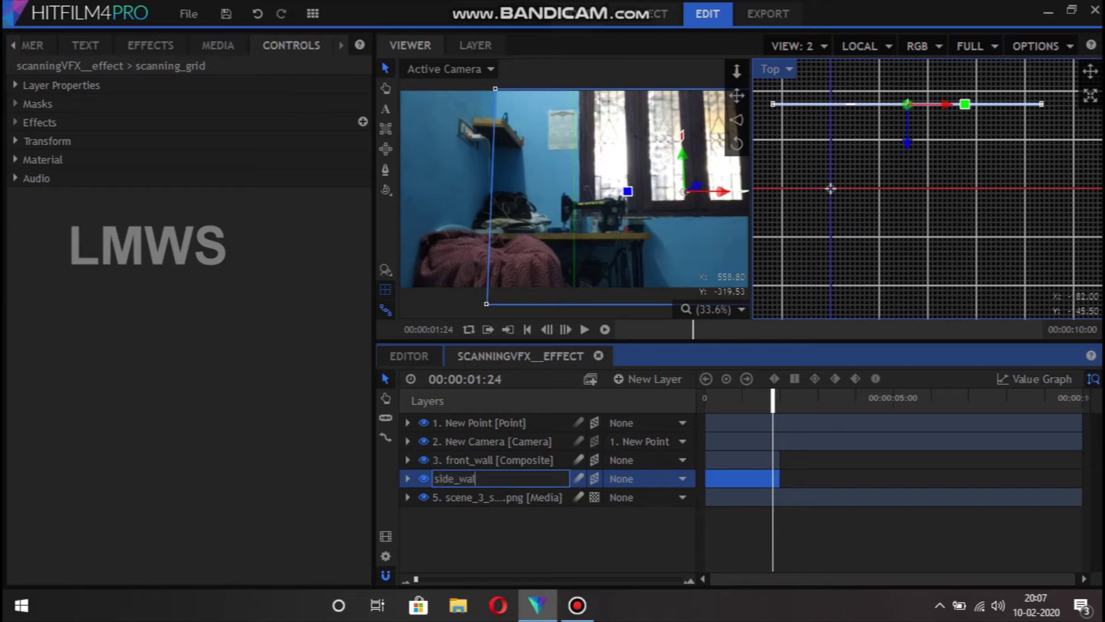
{"action": "type", "text": "l"}
{"action": "key", "text": "Return"}
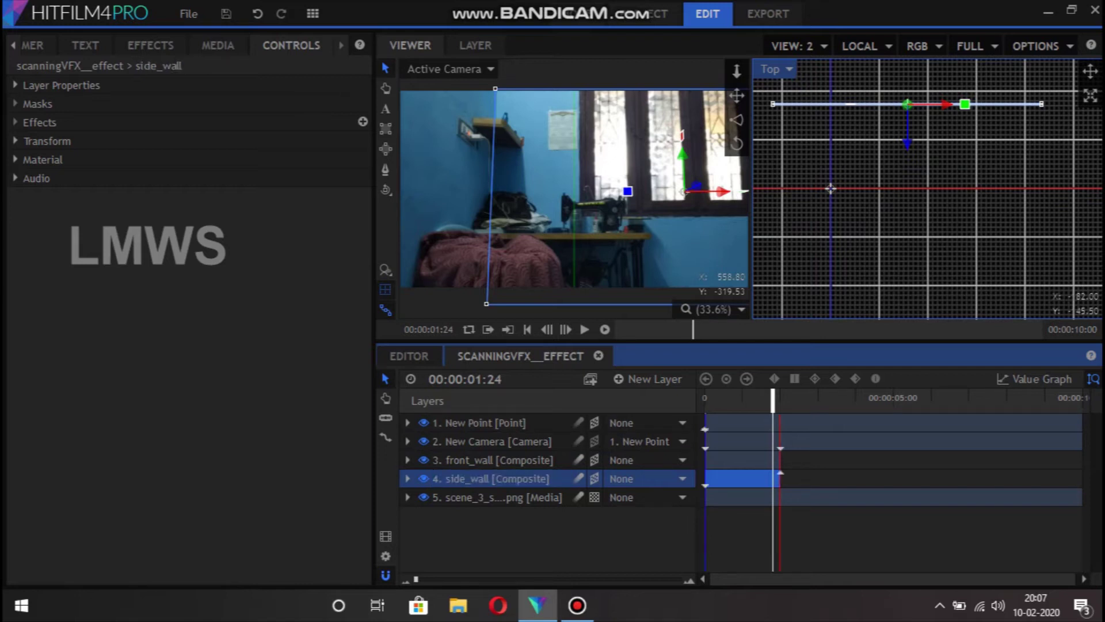
Make side_wall start later, turn it nearly edge-on and shift it left.
{"action": "left_click_drag", "start_coordinate": [742, 479], "coordinate": [790, 478]}
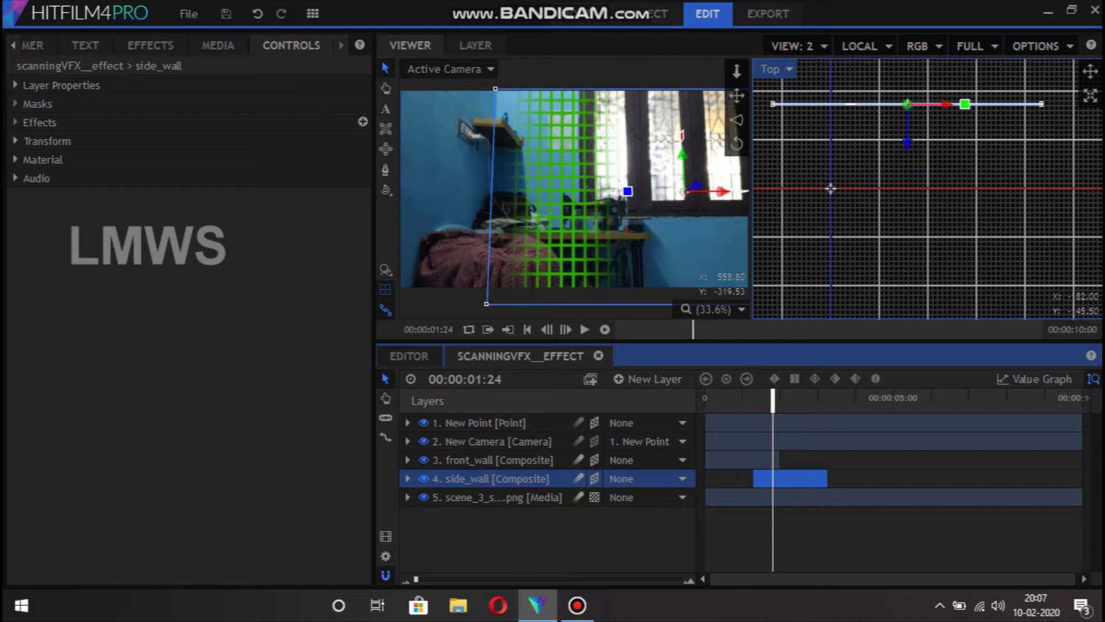
{"action": "mouse_move", "coordinate": [964, 103]}
{"action": "left_mouse_down"}
{"action": "mouse_move", "coordinate": [920, 49]}
{"action": "mouse_move", "coordinate": [902, 52]}
{"action": "left_mouse_up"}
{"action": "left_click_drag", "start_coordinate": [906, 106], "coordinate": [766, 120]}
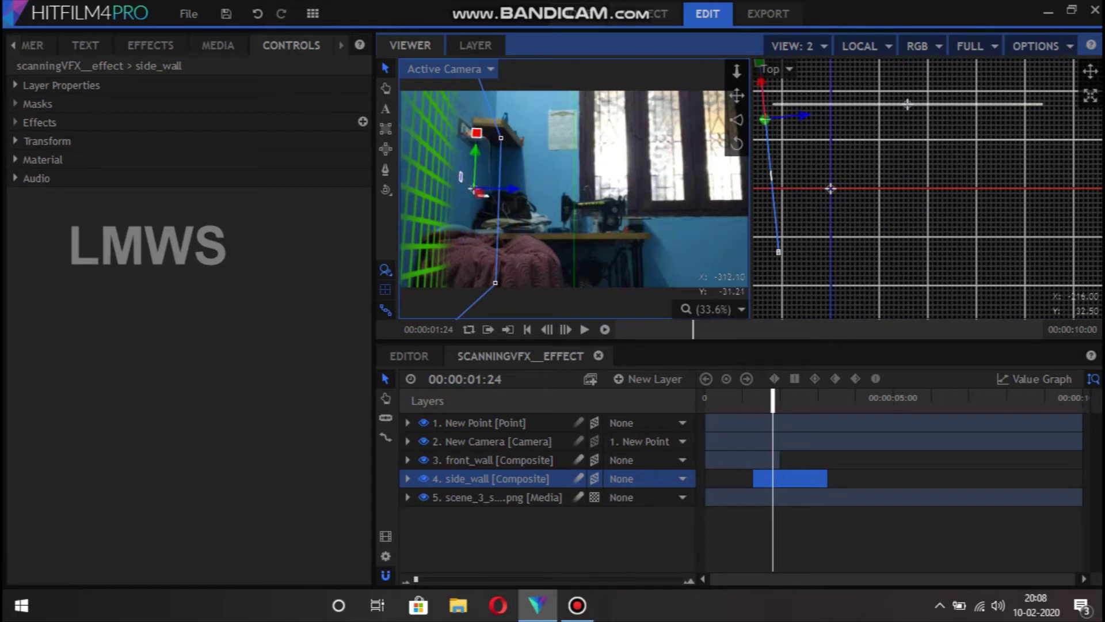
{"action": "scroll", "coordinate": [904, 153], "scroll_direction": "down", "scroll_amount": 1}
{"action": "scroll", "coordinate": [905, 154], "scroll_direction": "down", "scroll_amount": 2}
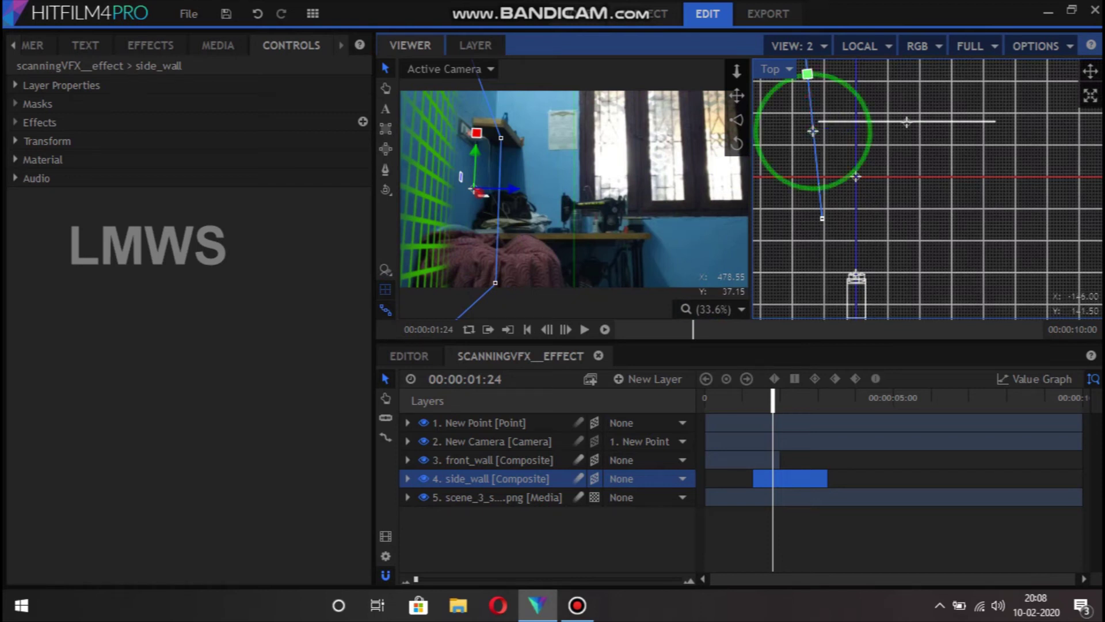
Straighten side_wall in the Top view, raise it and fit it against the left wall.
{"action": "left_click_drag", "start_coordinate": [852, 170], "coordinate": [855, 177]}
{"action": "left_click_drag", "start_coordinate": [851, 131], "coordinate": [858, 132]}
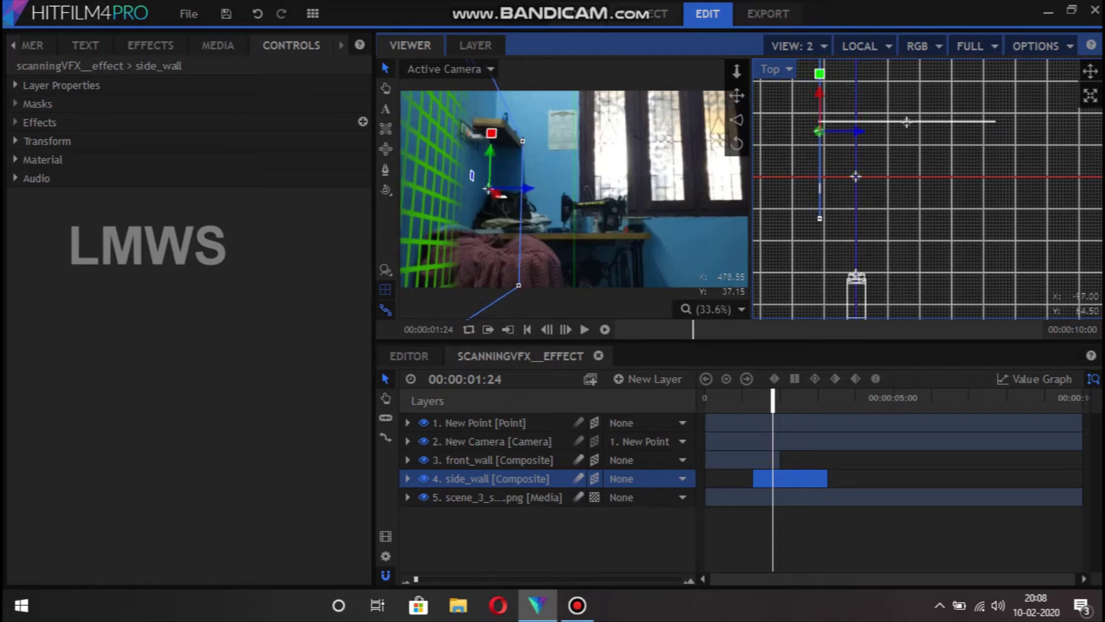
{"action": "left_click_drag", "start_coordinate": [488, 189], "coordinate": [490, 151]}
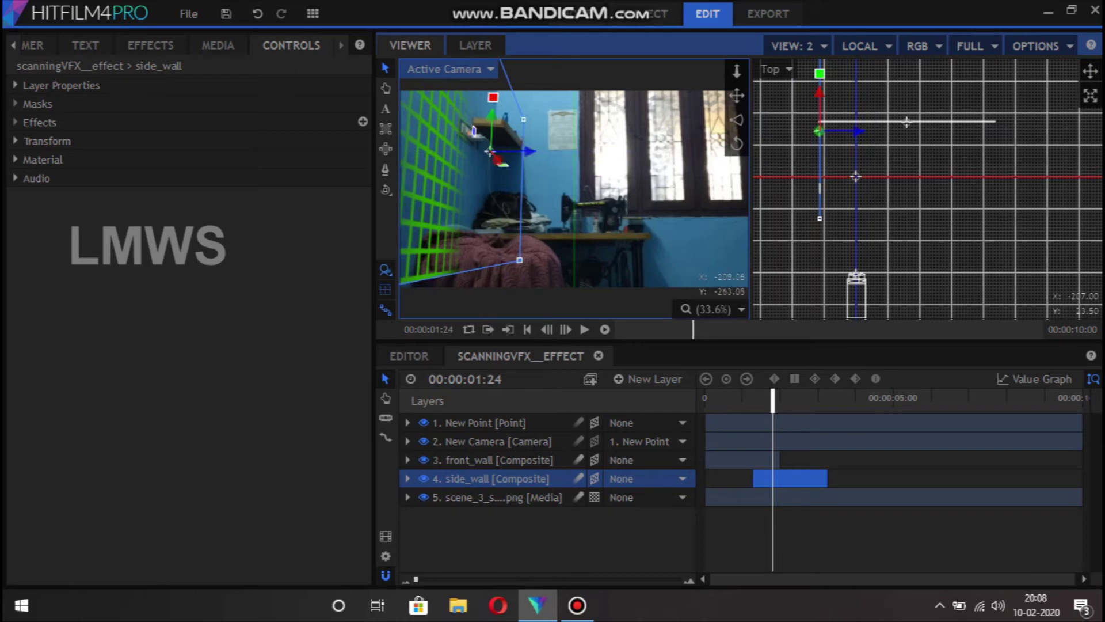
{"action": "mouse_move", "coordinate": [490, 151]}
{"action": "left_mouse_down"}
{"action": "mouse_move", "coordinate": [490, 161]}
{"action": "mouse_move", "coordinate": [417, 85]}
{"action": "left_mouse_up"}
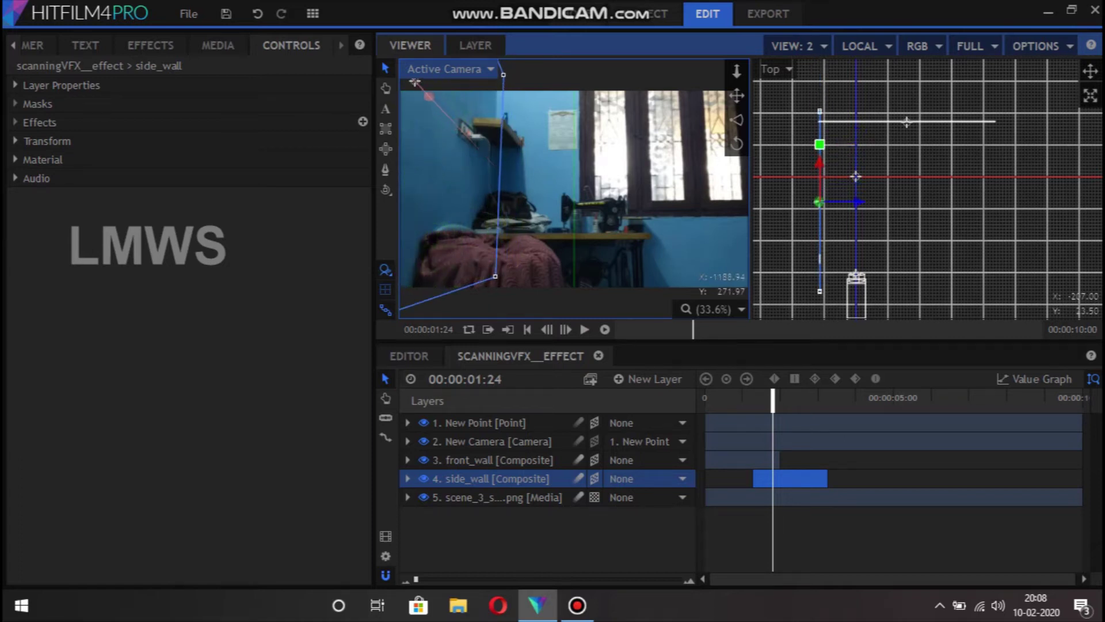
Preview the composite from the start, then rotate side_wall to a diagonal angle.
{"action": "key", "text": "j"}
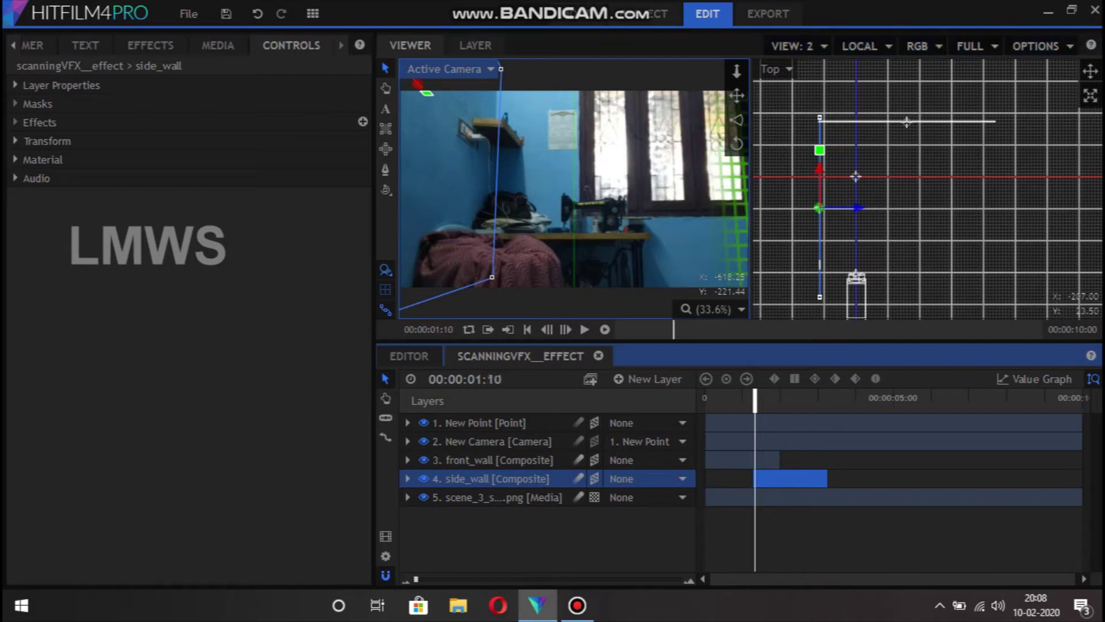
{"action": "key", "text": "space"}
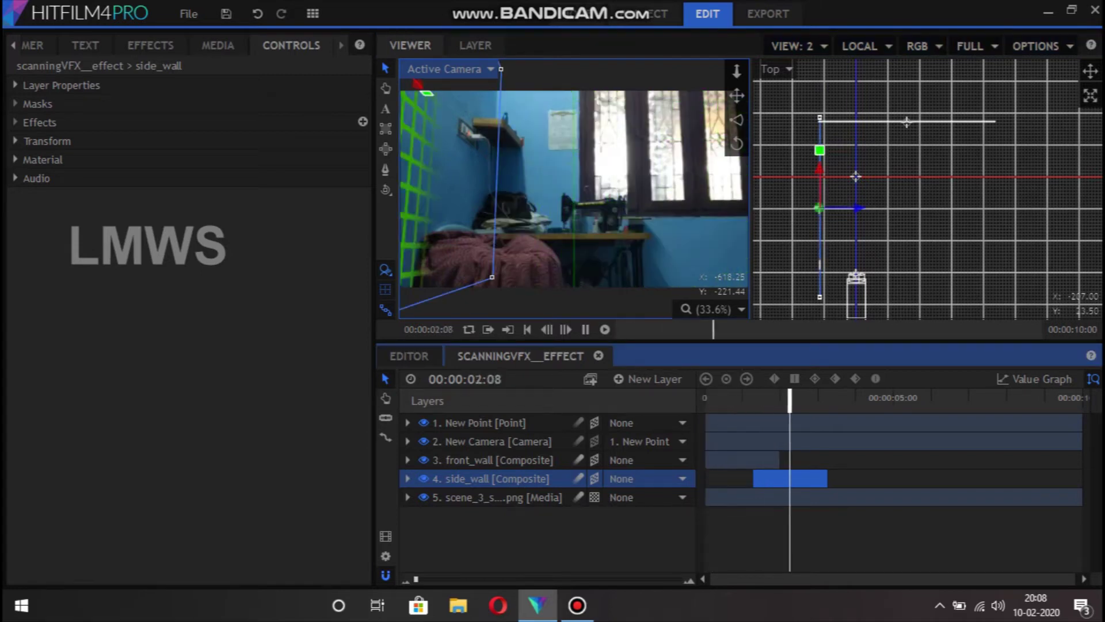
{"action": "key", "text": "space"}
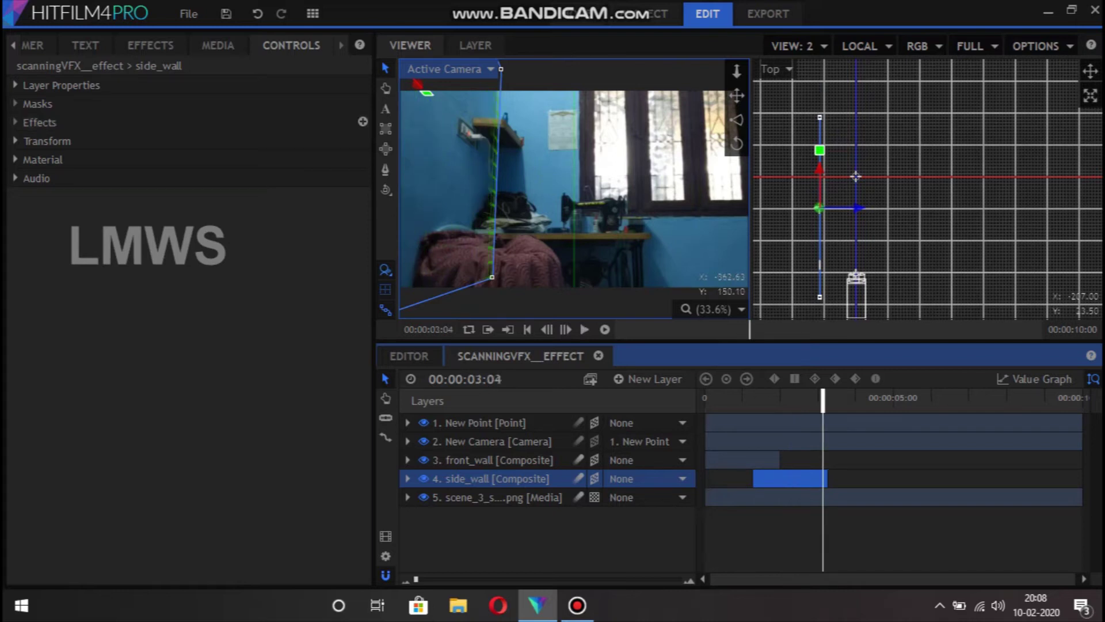
{"action": "mouse_move", "coordinate": [819, 150]}
{"action": "left_mouse_down"}
{"action": "mouse_move", "coordinate": [832, 263]}
{"action": "mouse_move", "coordinate": [820, 265]}
{"action": "left_mouse_up"}
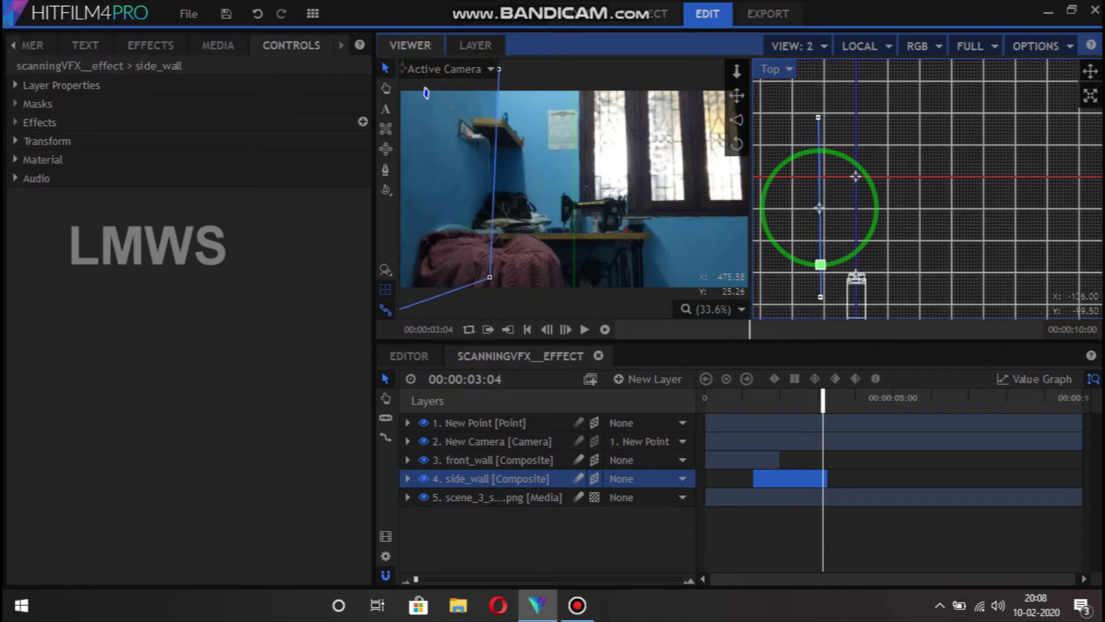
Preview the composite and shift the side_wall grid slightly left.
{"action": "left_click", "coordinate": [743, 397]}
{"action": "key", "text": "space"}
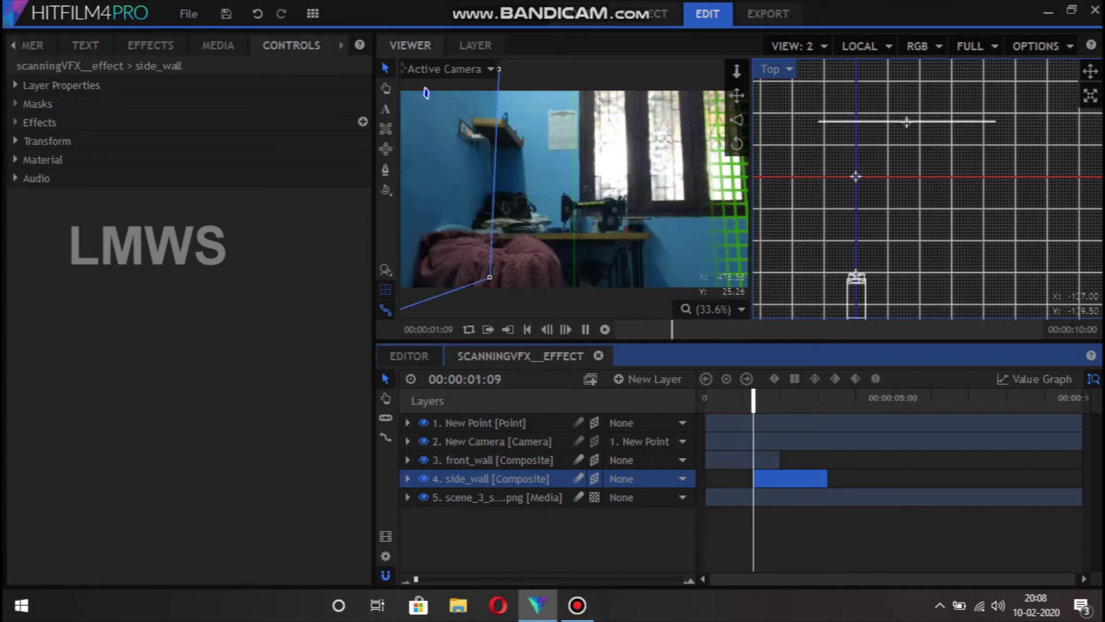
{"action": "key", "text": "space"}
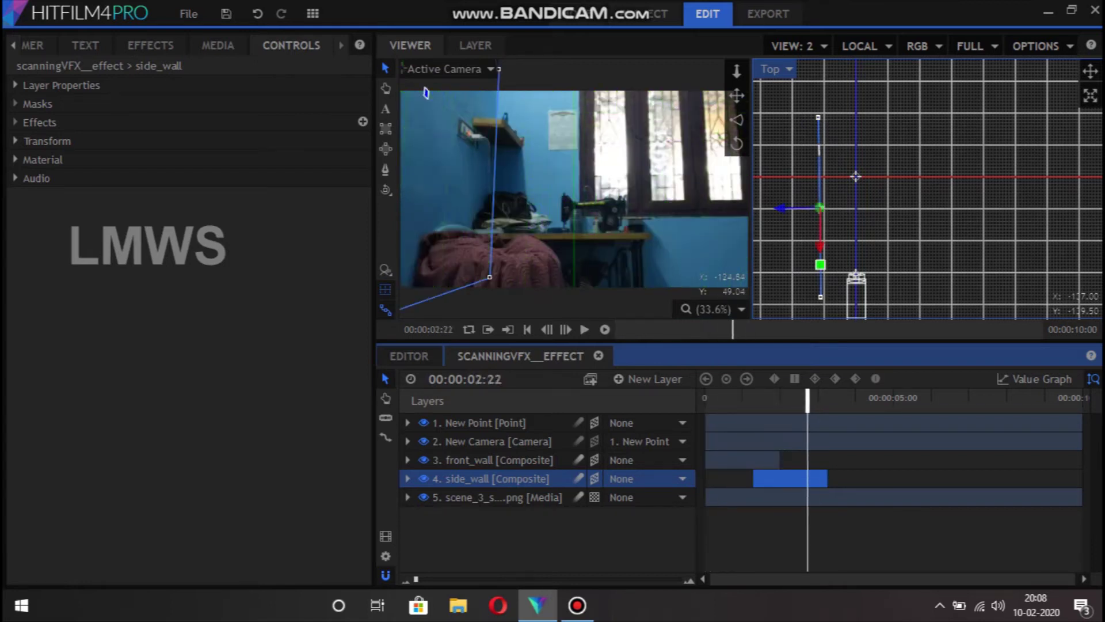
{"action": "scroll", "coordinate": [426, 93], "scroll_direction": "down", "scroll_amount": 2}
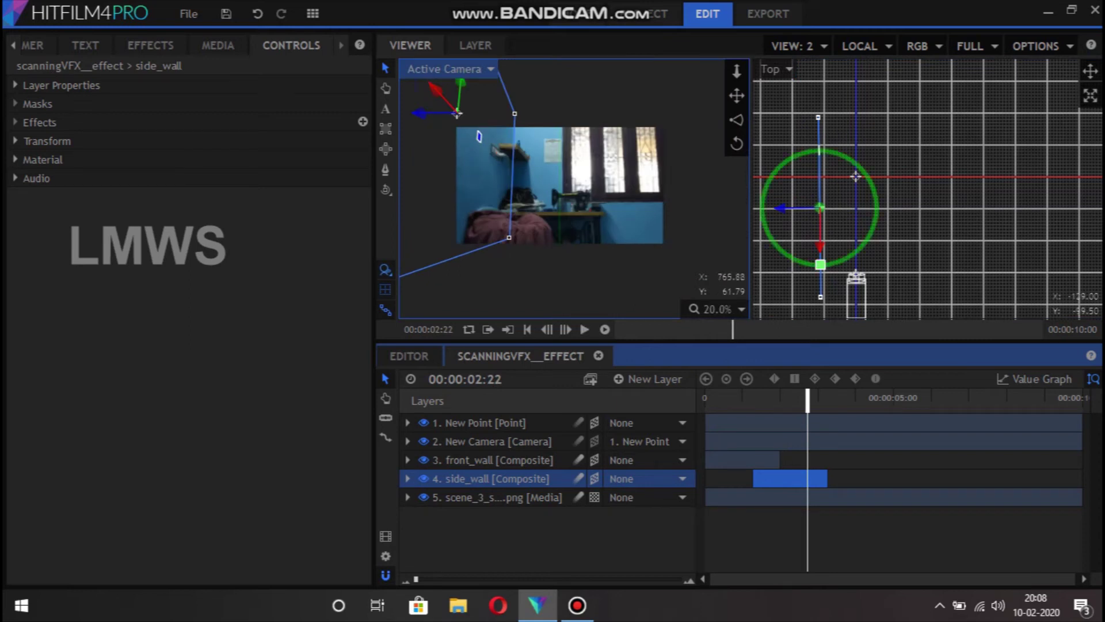
{"action": "left_click", "coordinate": [819, 208]}
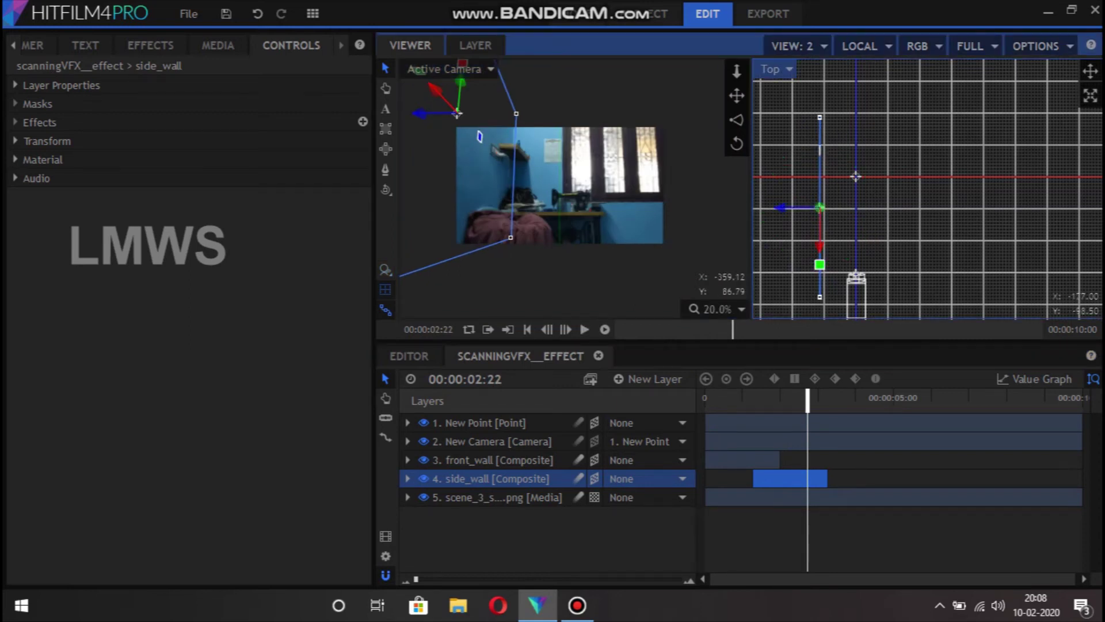
{"action": "scroll", "coordinate": [573, 190], "scroll_direction": "up", "scroll_amount": 2}
{"action": "left_click_drag", "start_coordinate": [450, 116], "coordinate": [446, 116]}
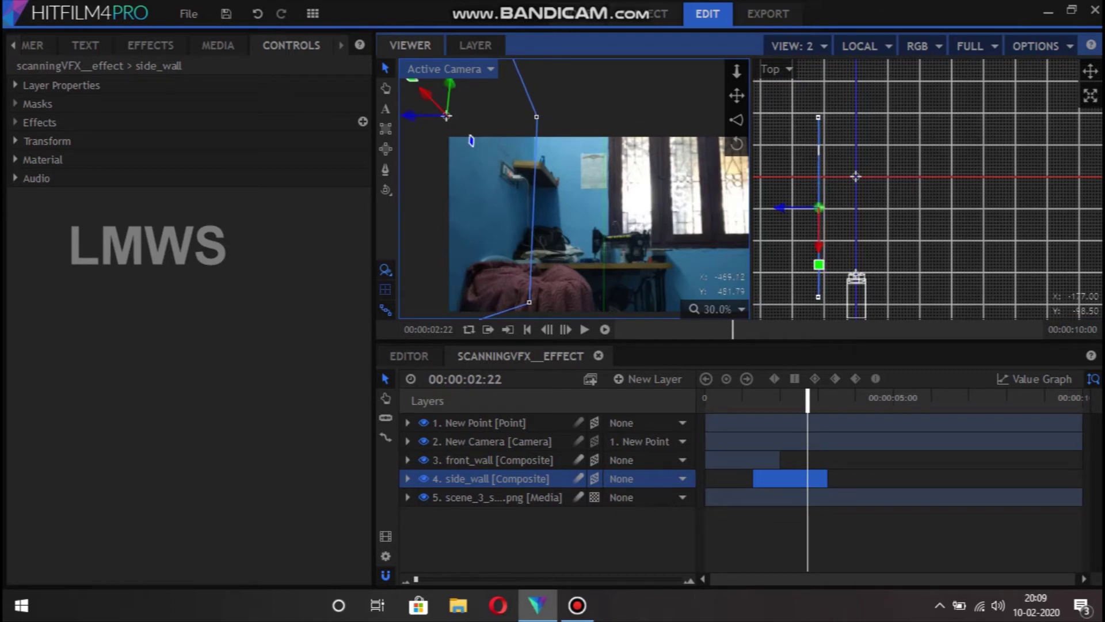
Toggle the side_wall gizmo between rotate and move, then replay the grids.
{"action": "scroll", "coordinate": [497, 200], "scroll_direction": "down", "scroll_amount": 2}
{"action": "left_click", "coordinate": [464, 144]}
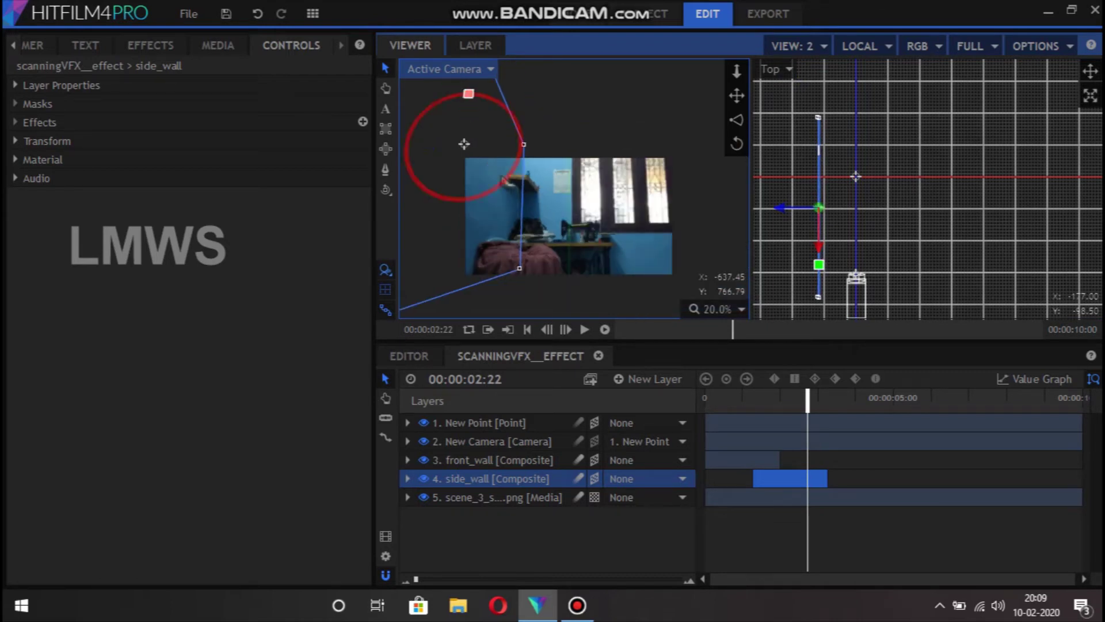
{"action": "left_click", "coordinate": [464, 144]}
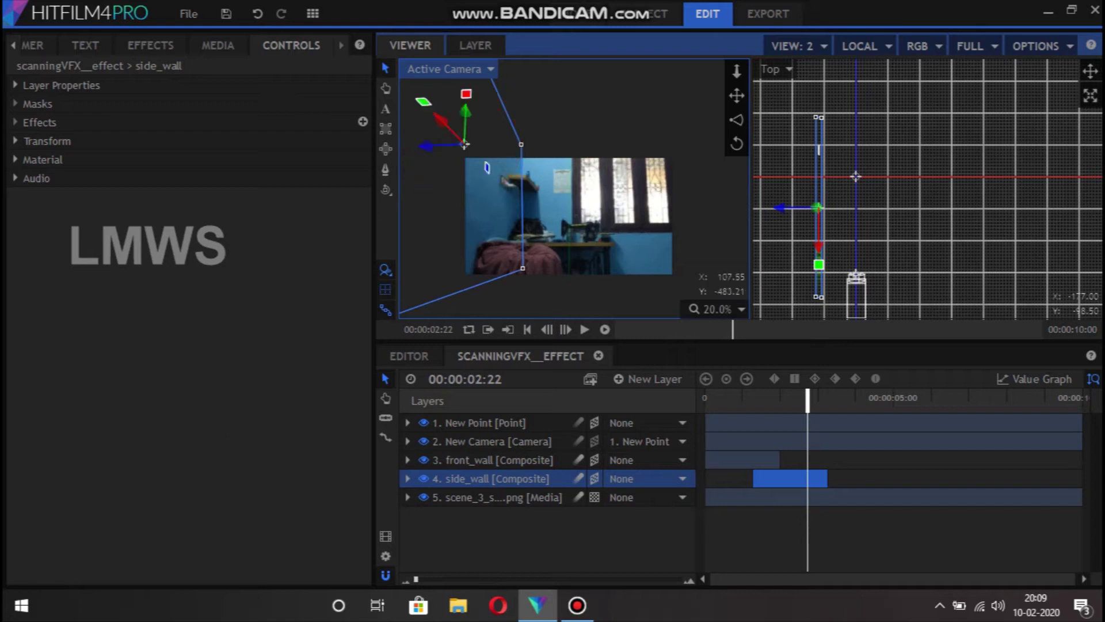
{"action": "left_click", "coordinate": [732, 397]}
{"action": "key", "text": "space"}
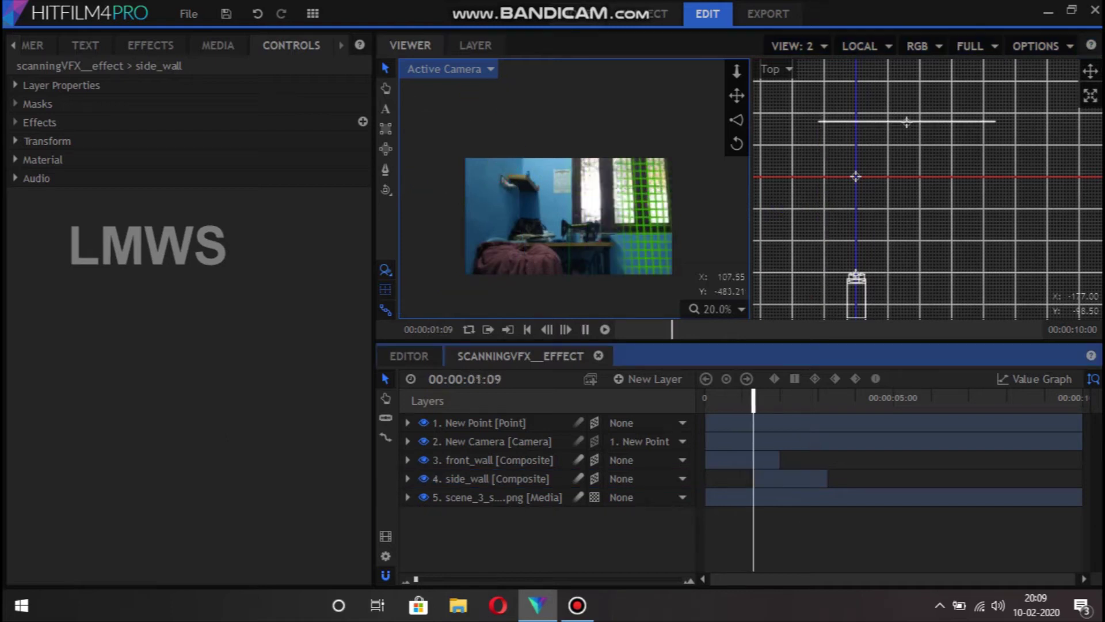
{"action": "key", "text": "space"}
Make the side_wall clip start earlier, review the timing, and open Composite Shot Settings.
{"action": "left_click_drag", "start_coordinate": [790, 478], "coordinate": [761, 479]}
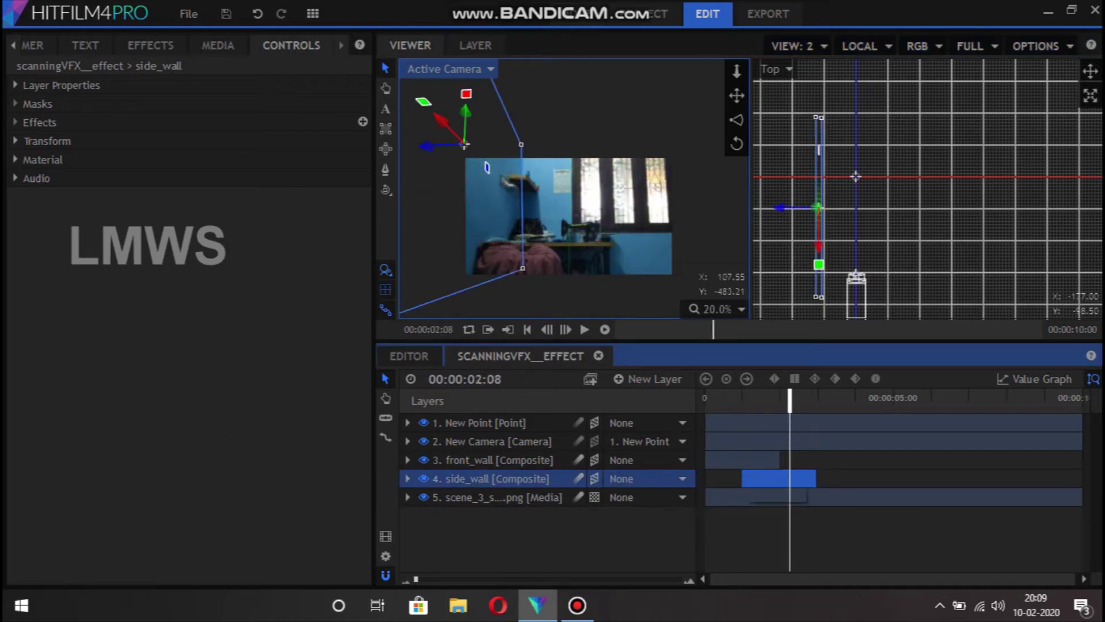
{"action": "left_click", "coordinate": [709, 397]}
{"action": "key", "text": "space"}
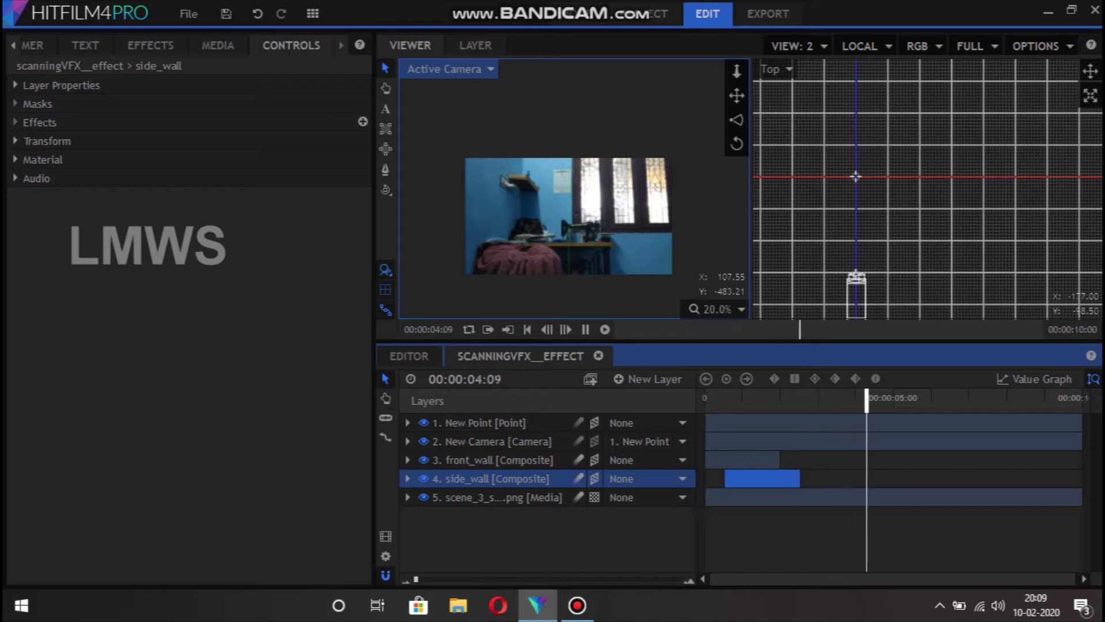
{"action": "key", "text": "space"}
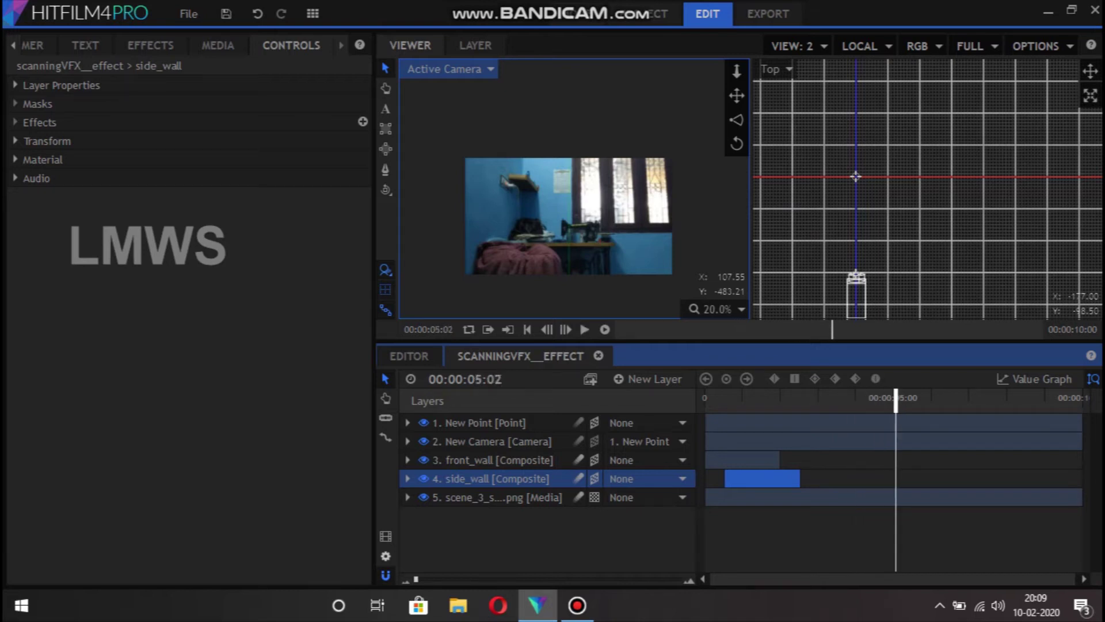
{"action": "left_click", "coordinate": [386, 556]}
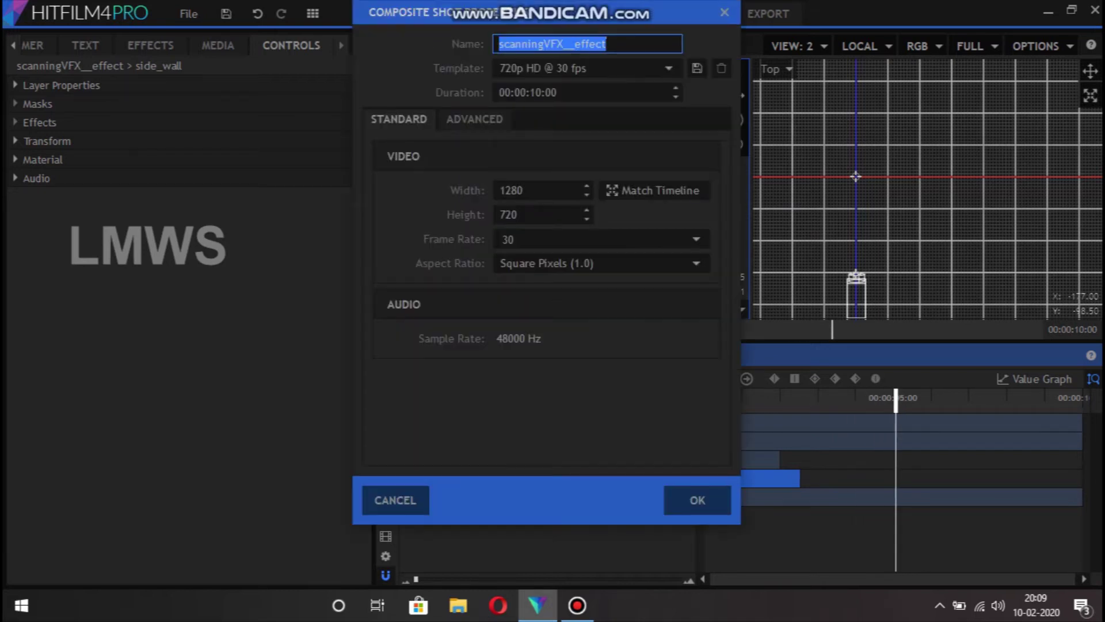
Set the composite duration to 00:00:05:00.
{"action": "left_click", "coordinate": [537, 92]}
{"action": "key", "text": "Return"}
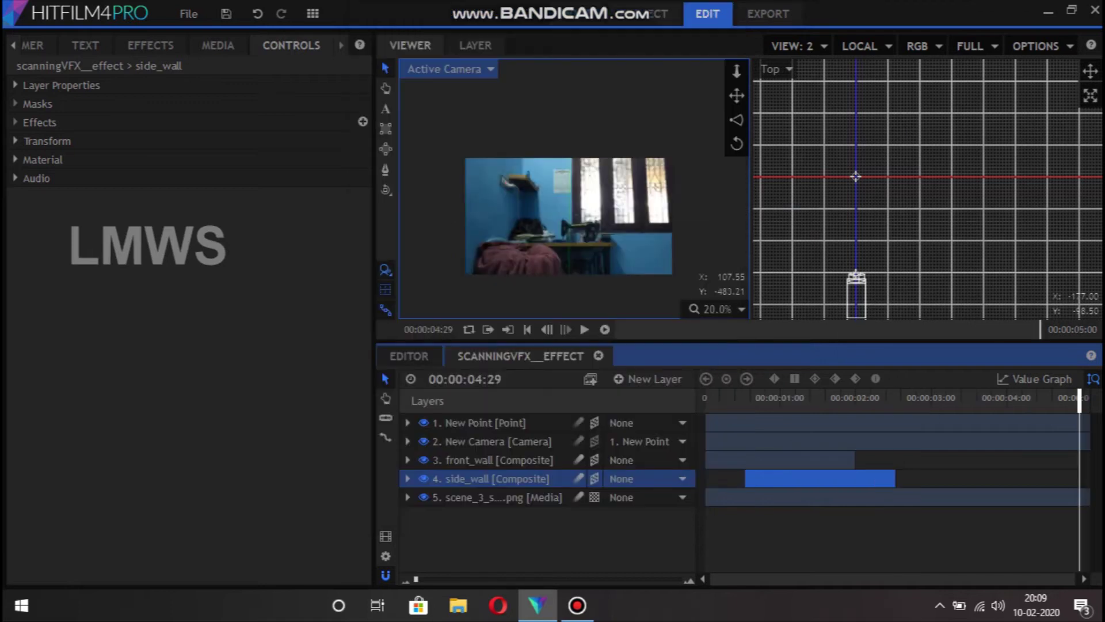
{"action": "key", "text": "Escape"}
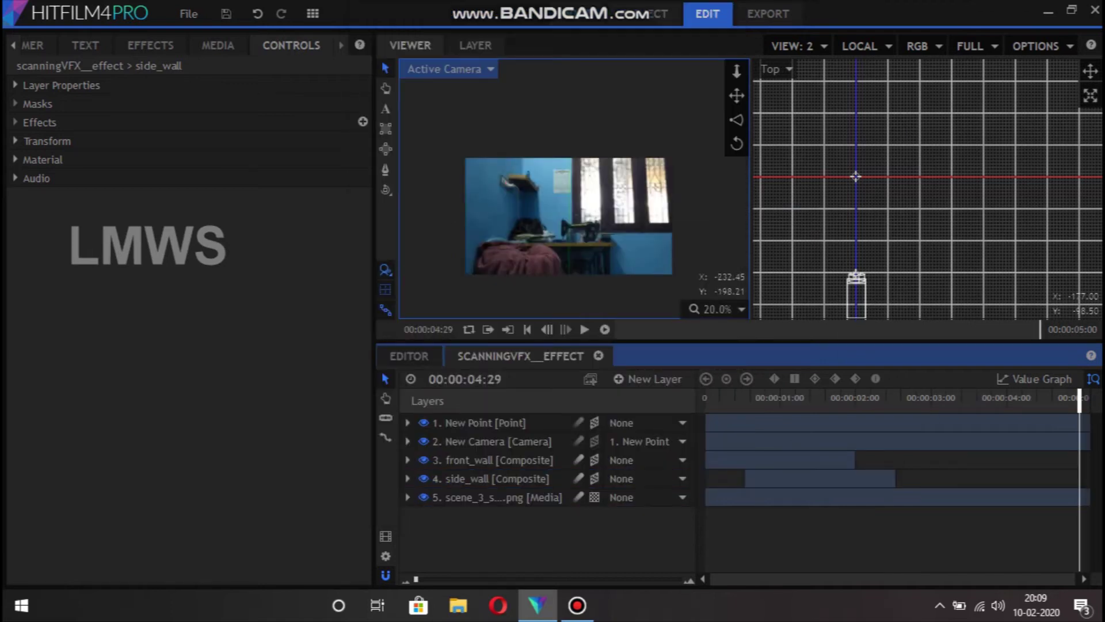
Preview the shortened composite and select the scene_3 room photo layer.
{"action": "key", "text": "space"}
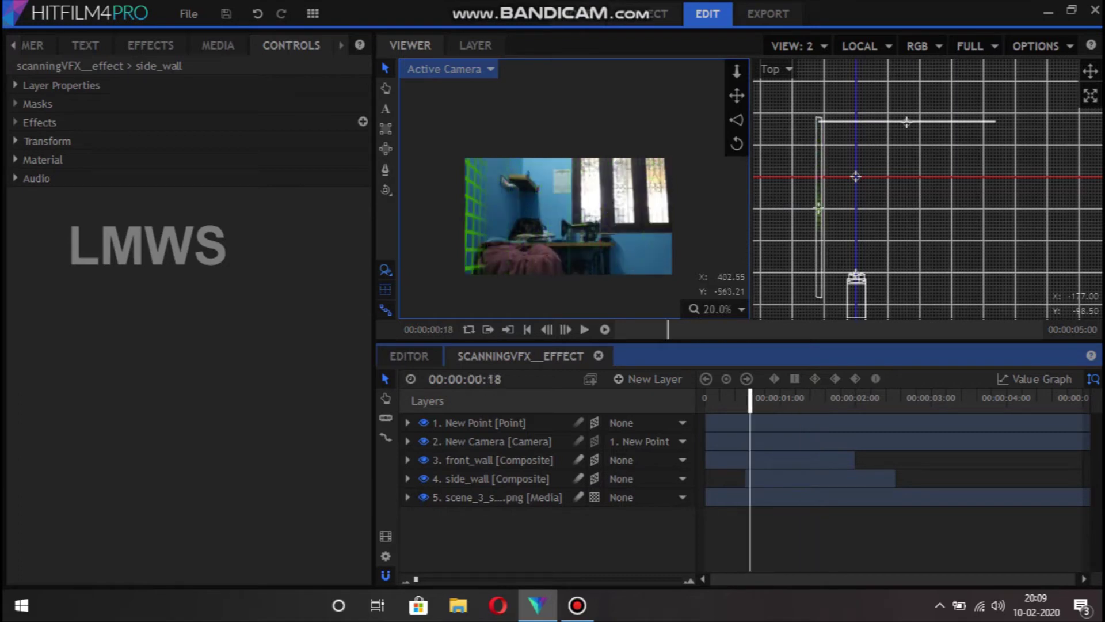
{"action": "key", "text": "space"}
{"action": "scroll", "coordinate": [566, 271], "scroll_direction": "up", "scroll_amount": 1}
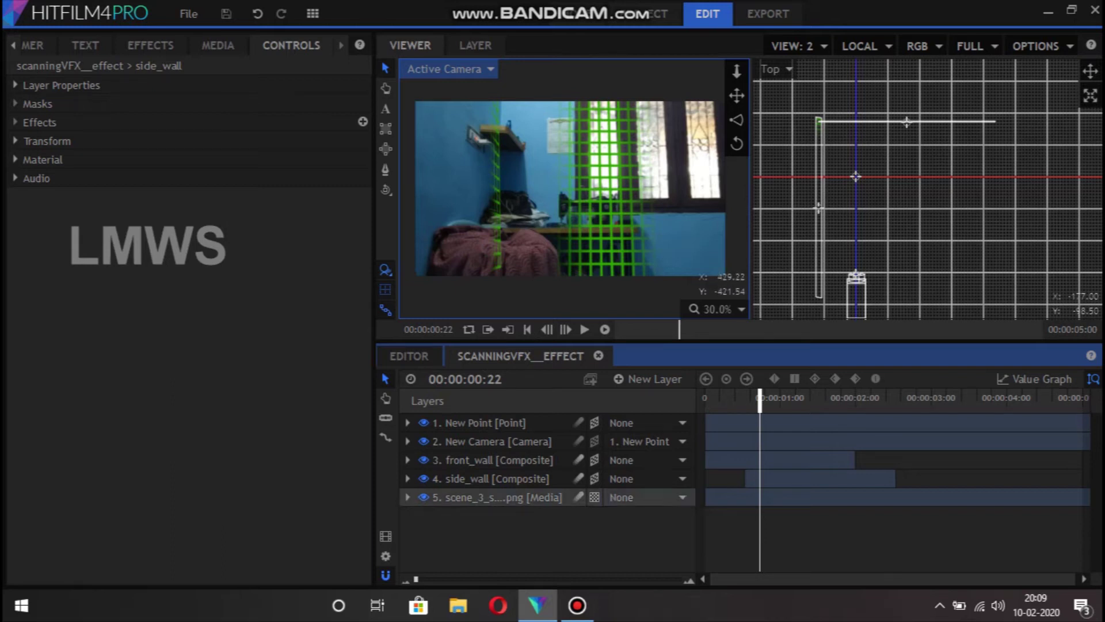
{"action": "left_click", "coordinate": [495, 497]}
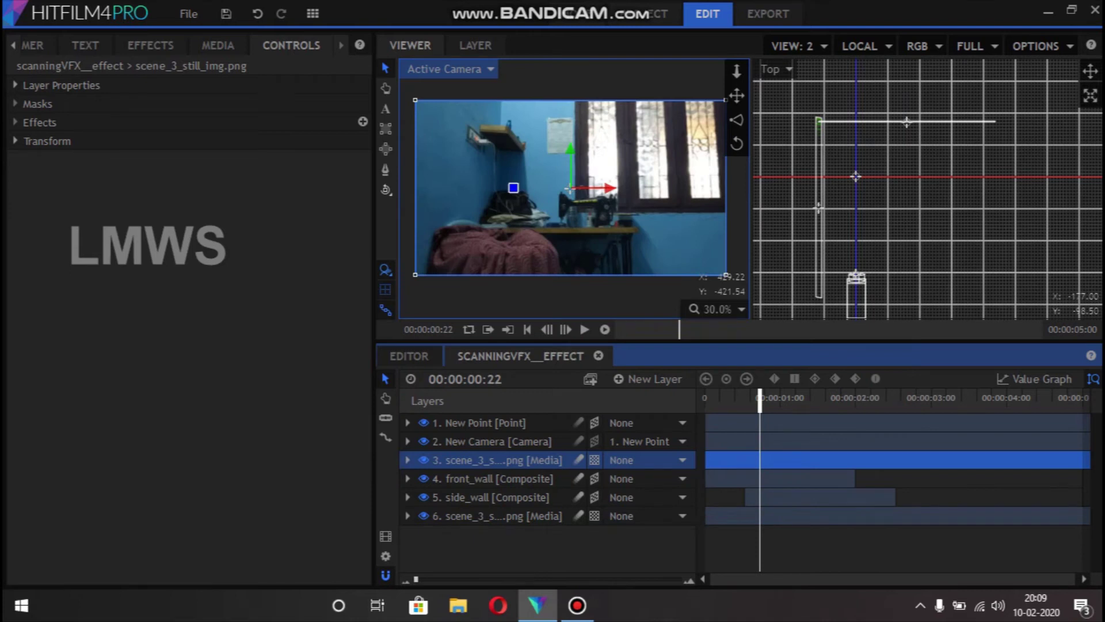
Rename the copied room photo layer to cloth_front.
{"action": "key", "text": "Escape"}
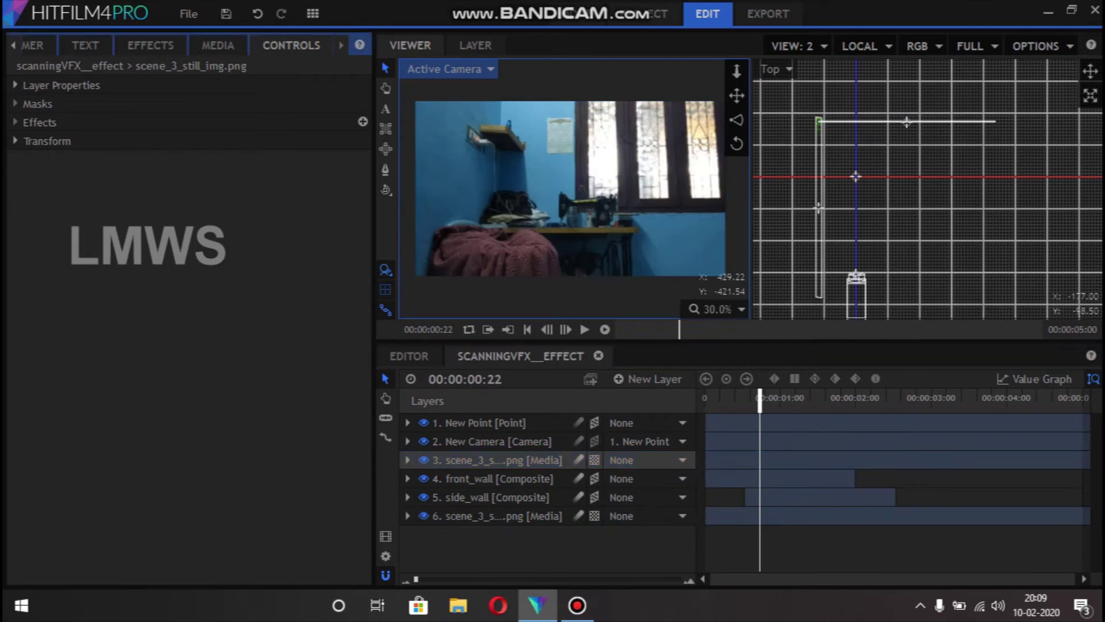
{"action": "left_click", "coordinate": [495, 459]}
{"action": "left_click", "coordinate": [495, 460]}
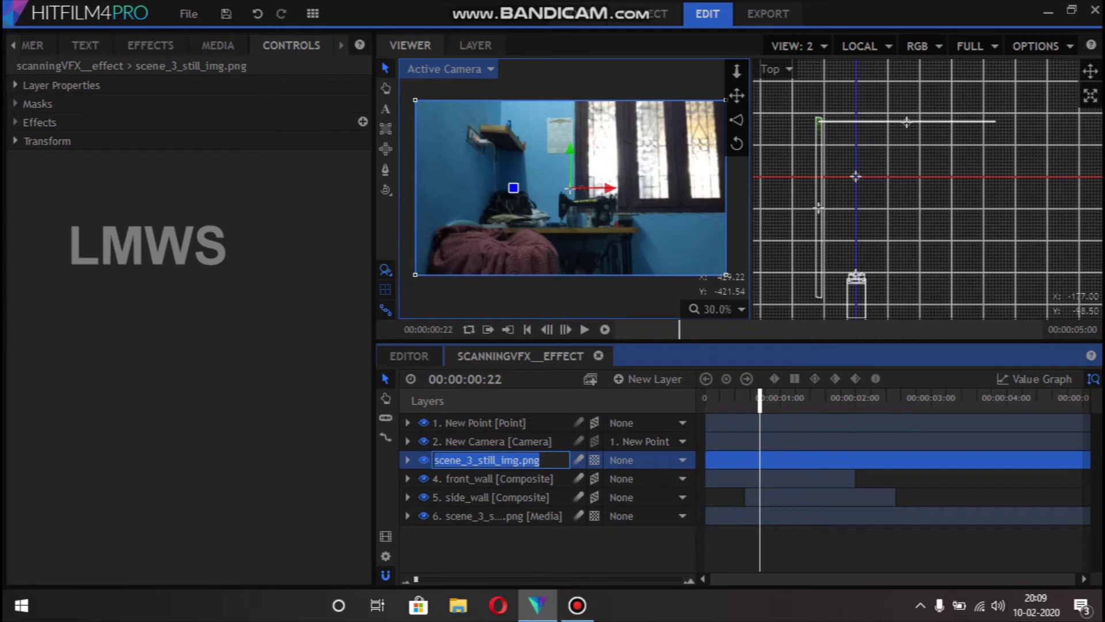
{"action": "type", "text": "cloth"}
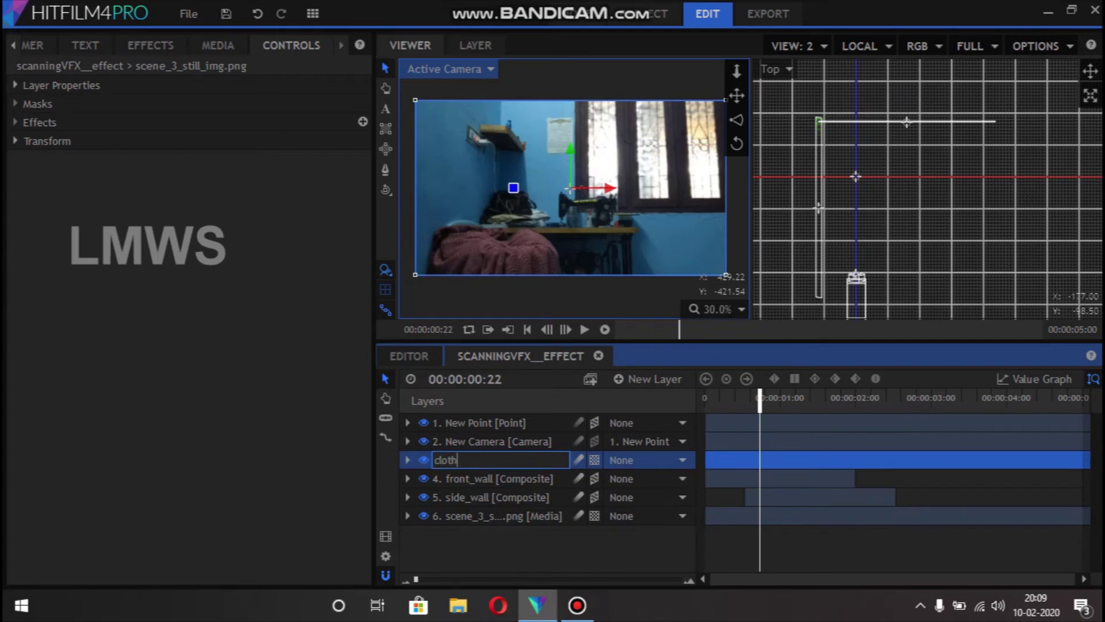
{"action": "type", "text": "_"}
{"action": "type", "text": "fron"}
{"action": "type", "text": "t"}
{"action": "key", "text": "Return"}
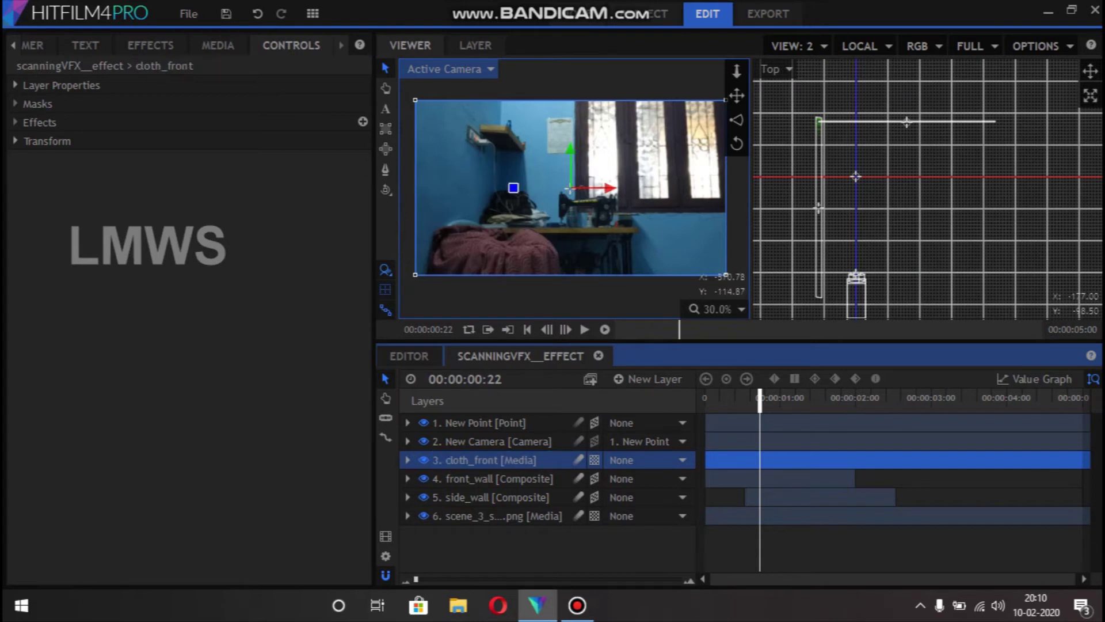
Switch the viewer to a single view and pick the Freehand Mask tool.
{"action": "scroll", "coordinate": [419, 269], "scroll_direction": "up", "scroll_amount": 2}
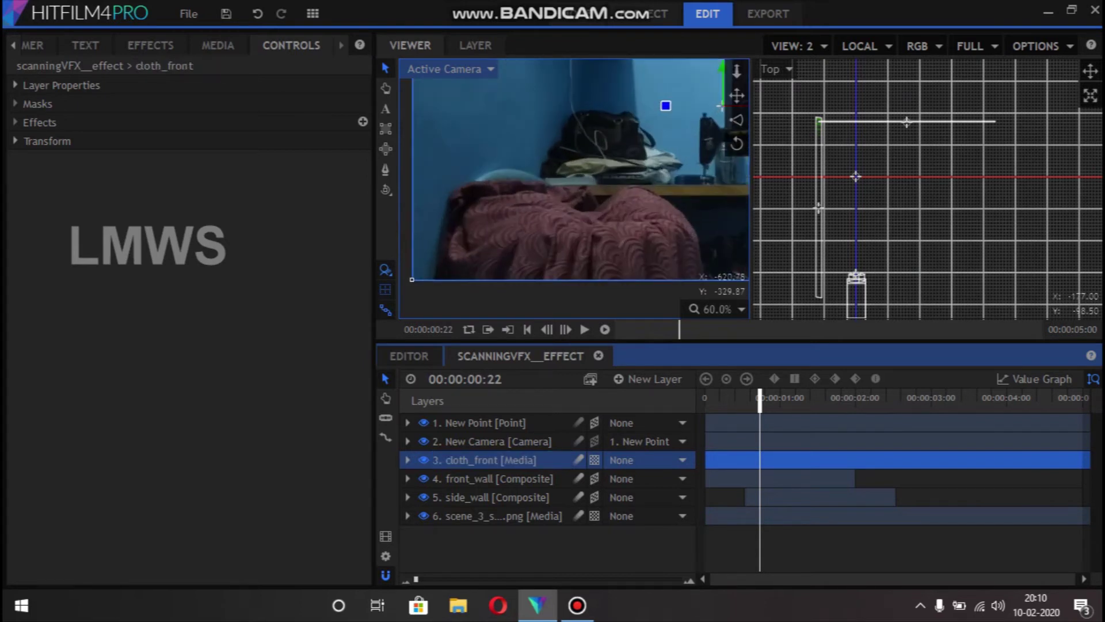
{"action": "scroll", "coordinate": [435, 255], "scroll_direction": "up", "scroll_amount": 1}
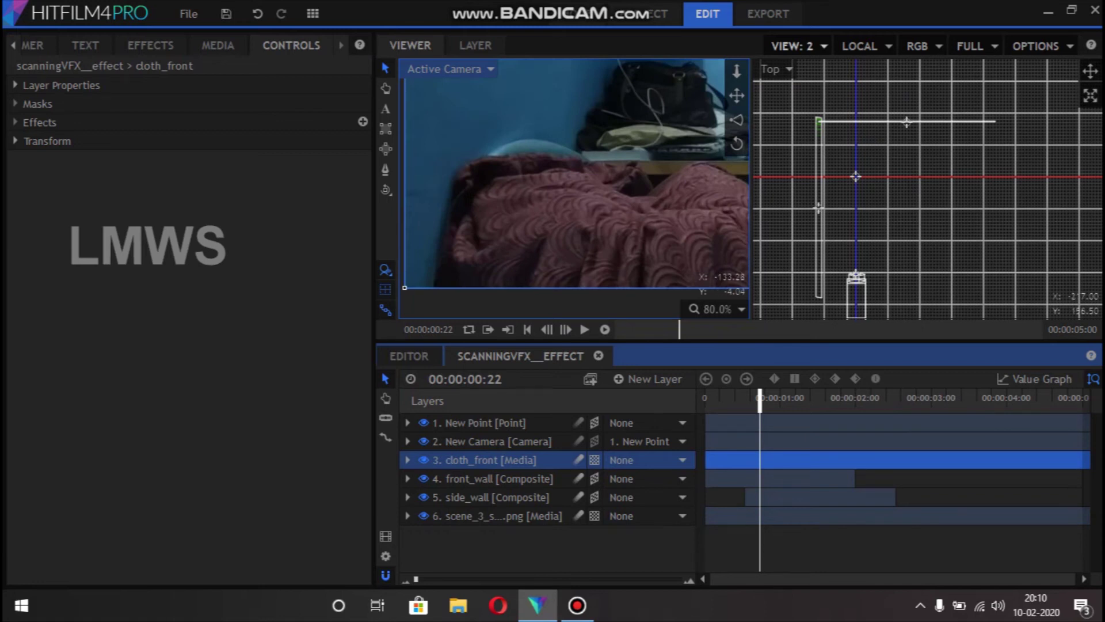
{"action": "left_click", "coordinate": [797, 46]}
{"action": "left_click", "coordinate": [780, 70]}
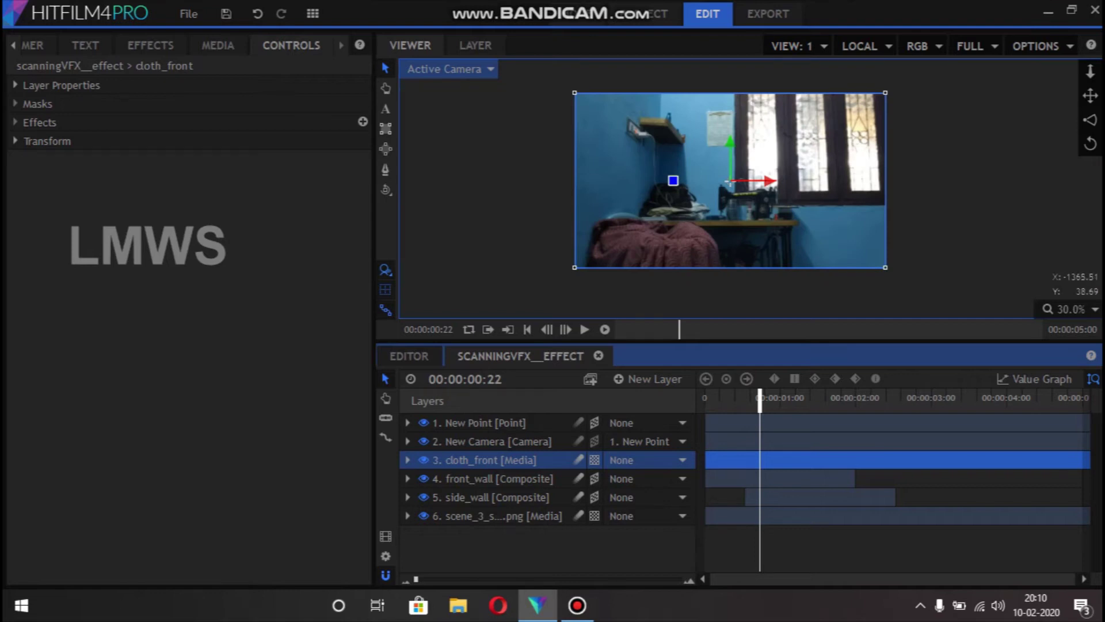
{"action": "left_click", "coordinate": [385, 169]}
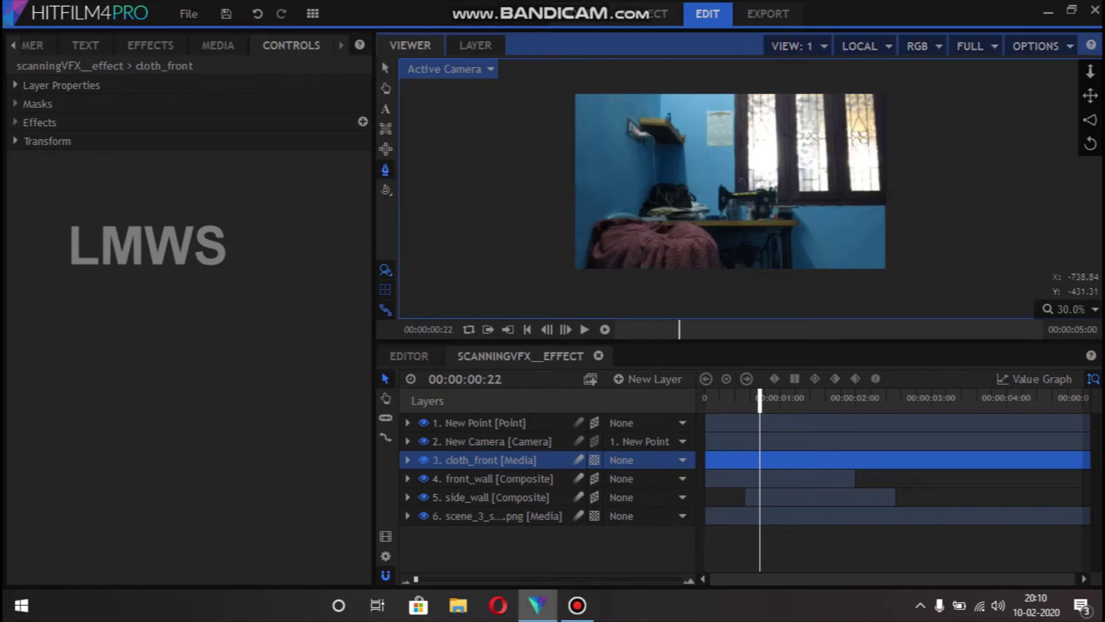
Trace a mask up the cloth's left edge and along its top.
{"action": "scroll", "coordinate": [595, 256], "scroll_direction": "up", "scroll_amount": 5}
{"action": "left_click", "coordinate": [571, 284]}
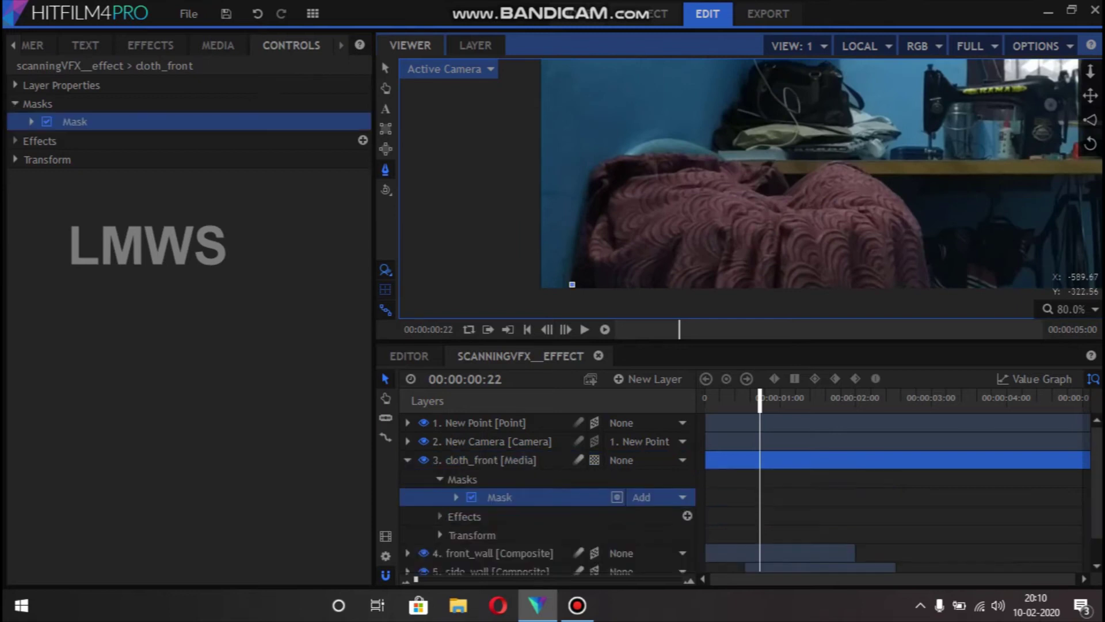
{"action": "left_click", "coordinate": [571, 258]}
{"action": "left_click", "coordinate": [576, 226]}
{"action": "left_click", "coordinate": [583, 197]}
{"action": "left_click", "coordinate": [588, 171]}
{"action": "left_click", "coordinate": [602, 160]}
{"action": "left_click", "coordinate": [621, 154]}
{"action": "left_click", "coordinate": [638, 141]}
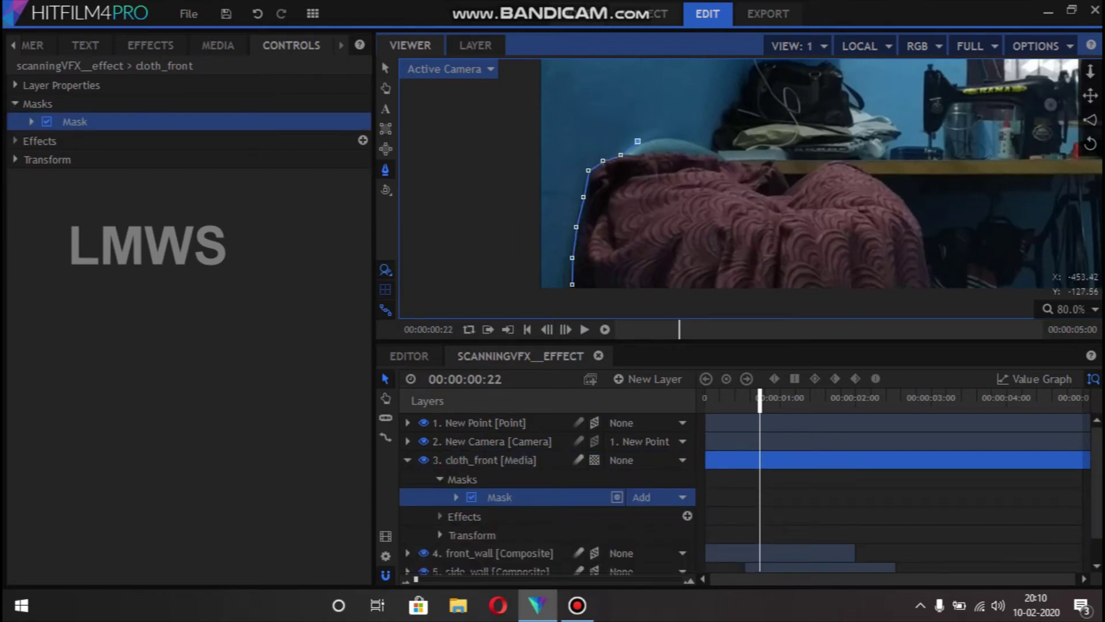
{"action": "left_click", "coordinate": [661, 135]}
{"action": "left_click", "coordinate": [678, 135]}
{"action": "left_click", "coordinate": [697, 141]}
{"action": "left_click", "coordinate": [723, 151]}
{"action": "left_click", "coordinate": [728, 157]}
{"action": "left_click", "coordinate": [756, 160]}
{"action": "left_click", "coordinate": [771, 161]}
Trace the cloth's right edge down below the frame, close the mask and deselect it.
{"action": "left_click", "coordinate": [817, 157]}
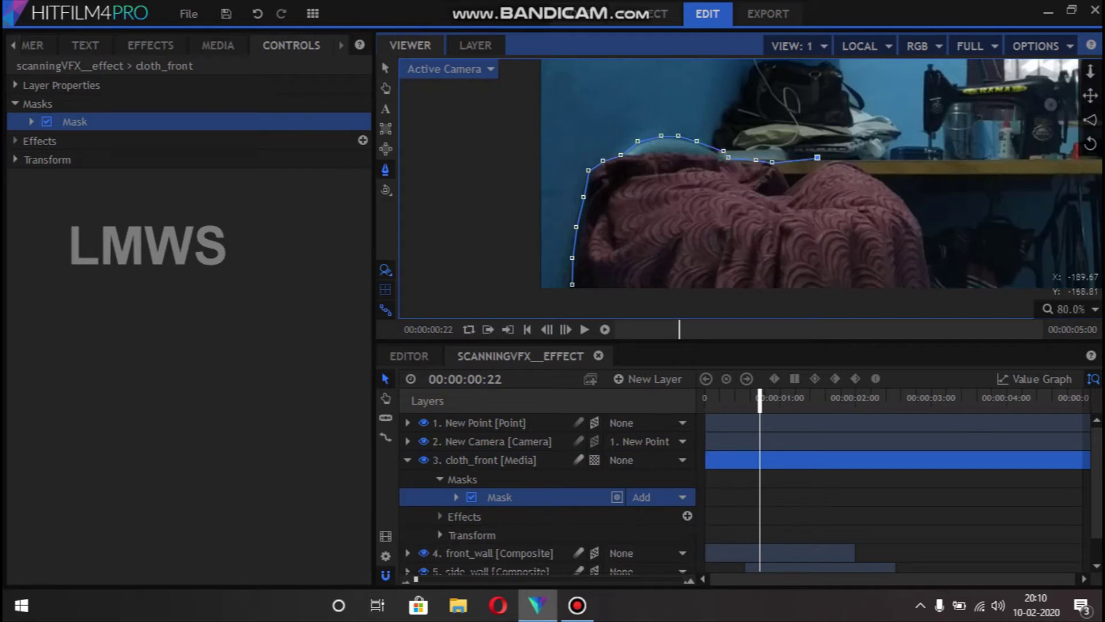
{"action": "left_click", "coordinate": [848, 159]}
{"action": "left_click", "coordinate": [880, 173]}
{"action": "left_click", "coordinate": [896, 191]}
{"action": "left_click", "coordinate": [907, 204]}
{"action": "left_click", "coordinate": [920, 219]}
{"action": "left_click", "coordinate": [921, 237]}
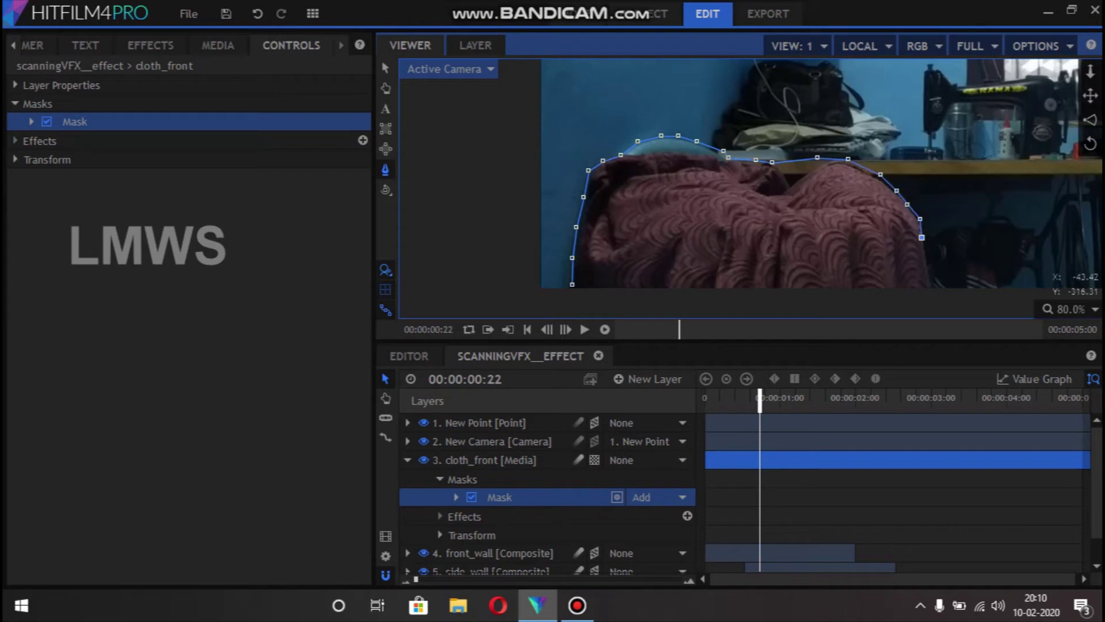
{"action": "scroll", "coordinate": [832, 173], "scroll_direction": "down", "scroll_amount": 2}
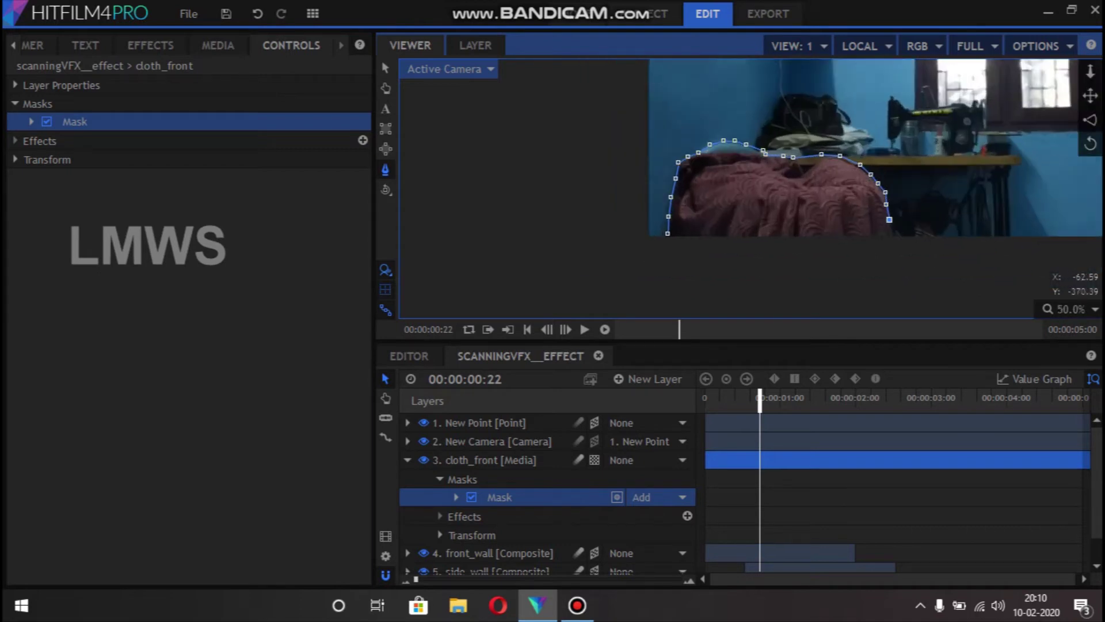
{"action": "left_click", "coordinate": [898, 243]}
{"action": "left_click", "coordinate": [668, 251]}
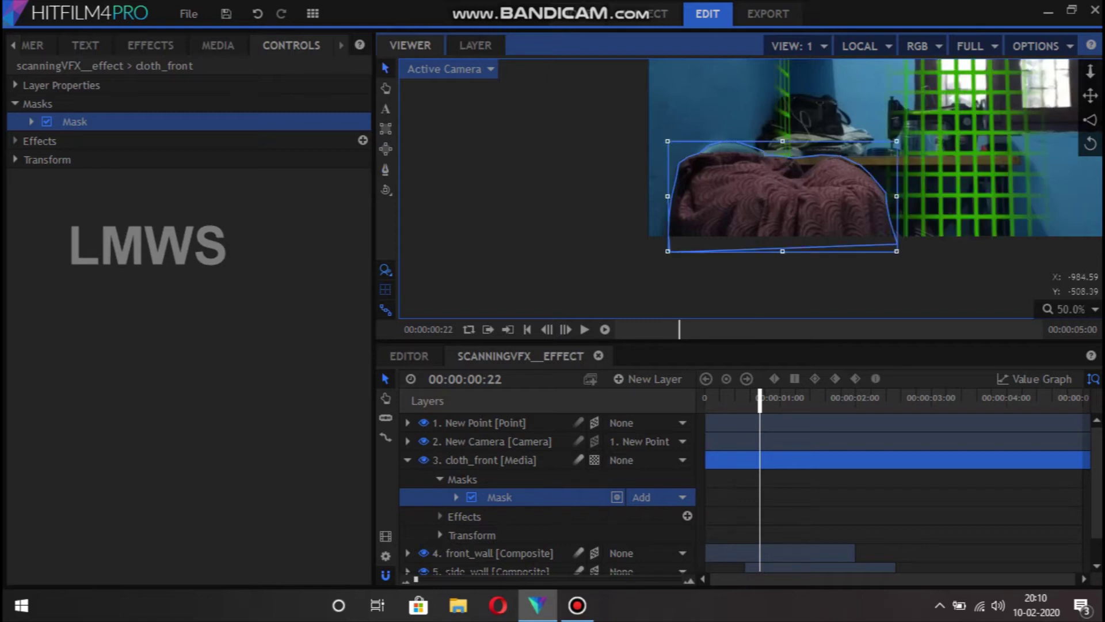
{"action": "left_click", "coordinate": [611, 195]}
{"action": "scroll", "coordinate": [612, 195], "scroll_direction": "down", "scroll_amount": 2}
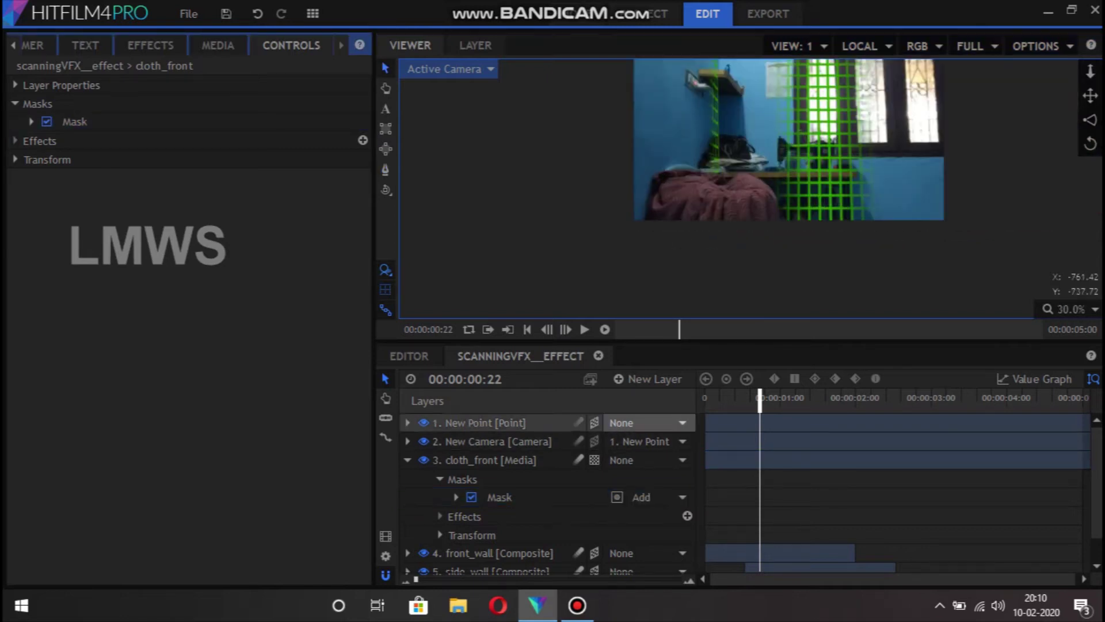
Play the composite from the start and scrub the playhead to about 00:00:01:10.
{"action": "left_click", "coordinate": [407, 459]}
{"action": "key", "text": "Home"}
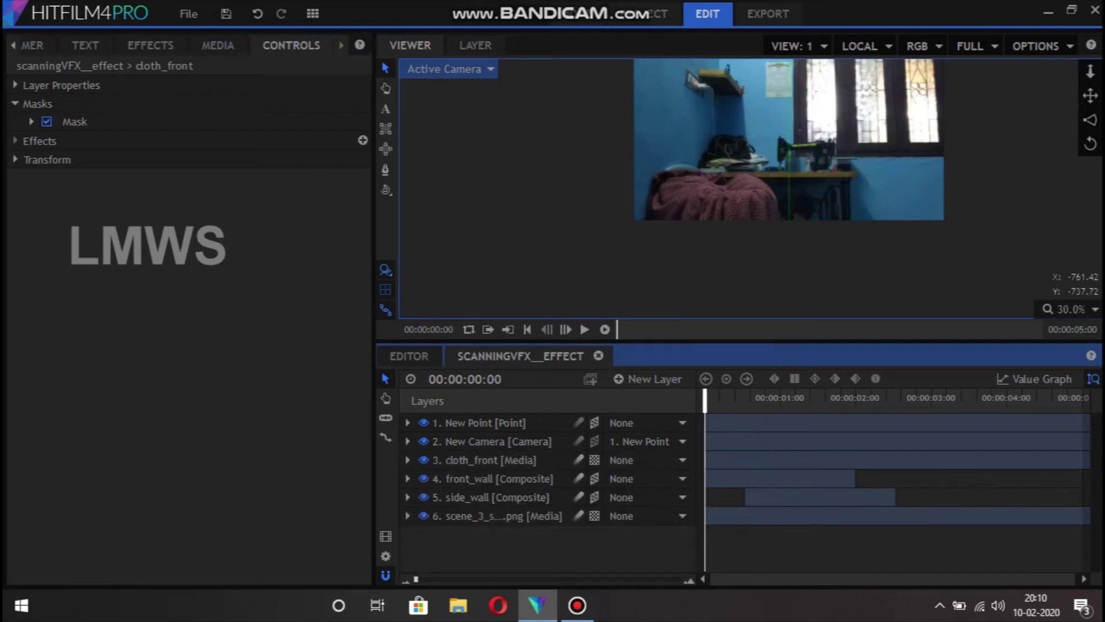
{"action": "key", "text": "space"}
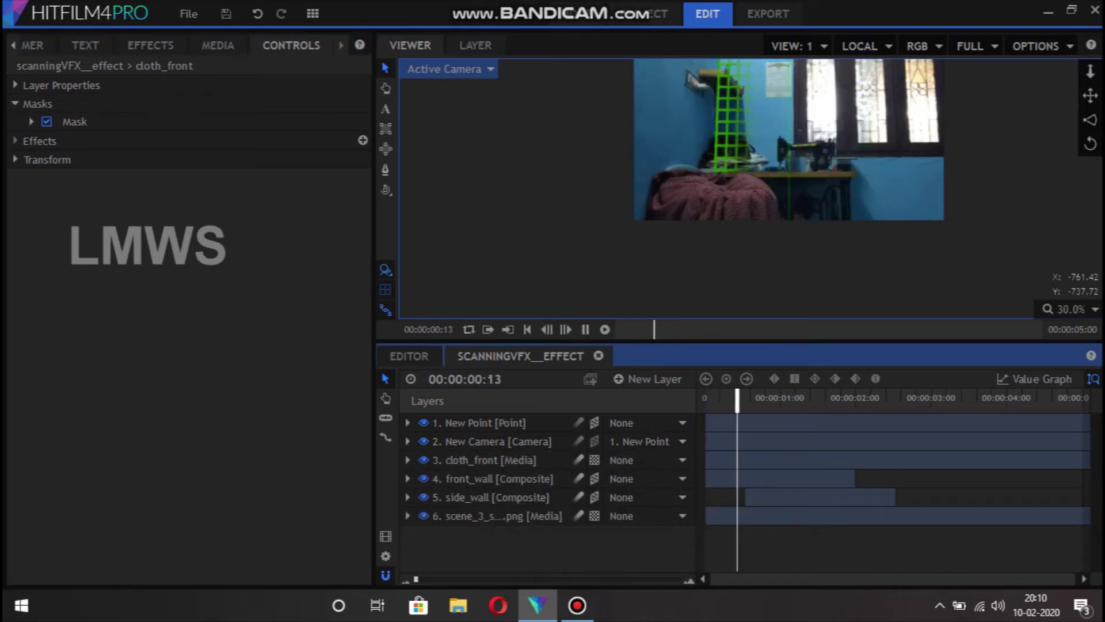
{"action": "key", "text": "space"}
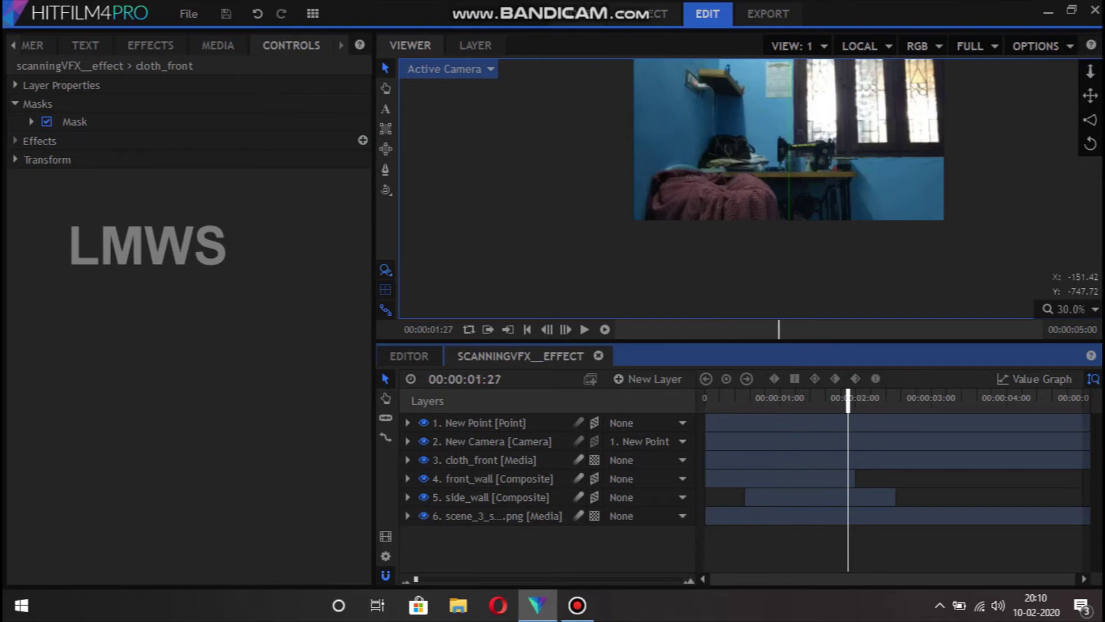
{"action": "key", "text": "Home"}
{"action": "key", "text": "space"}
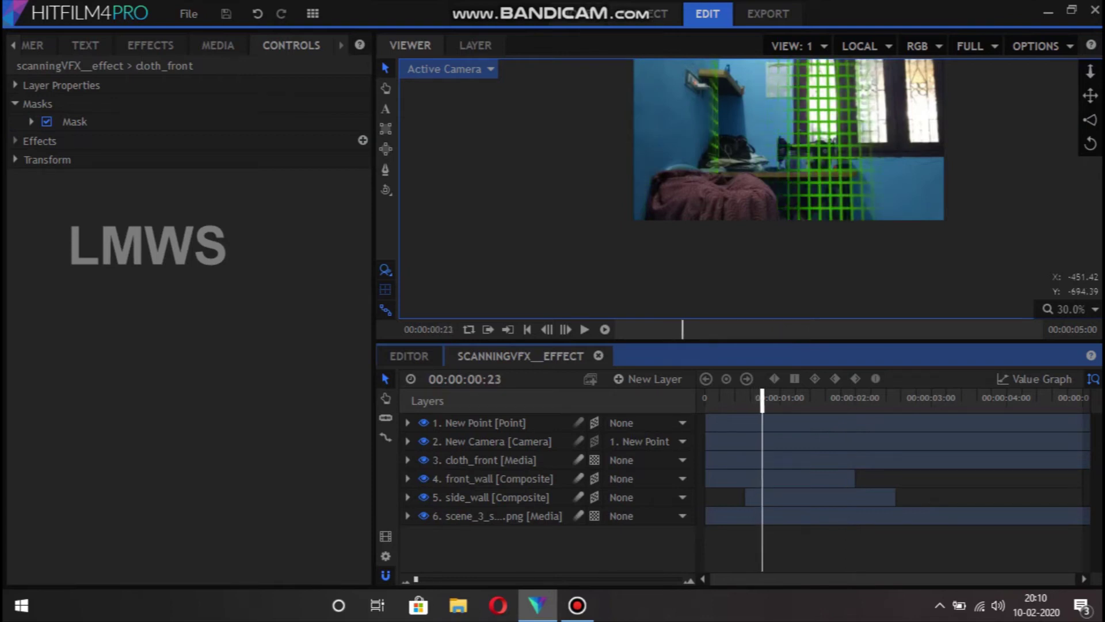
{"action": "left_click_drag", "start_coordinate": [762, 397], "coordinate": [805, 397]}
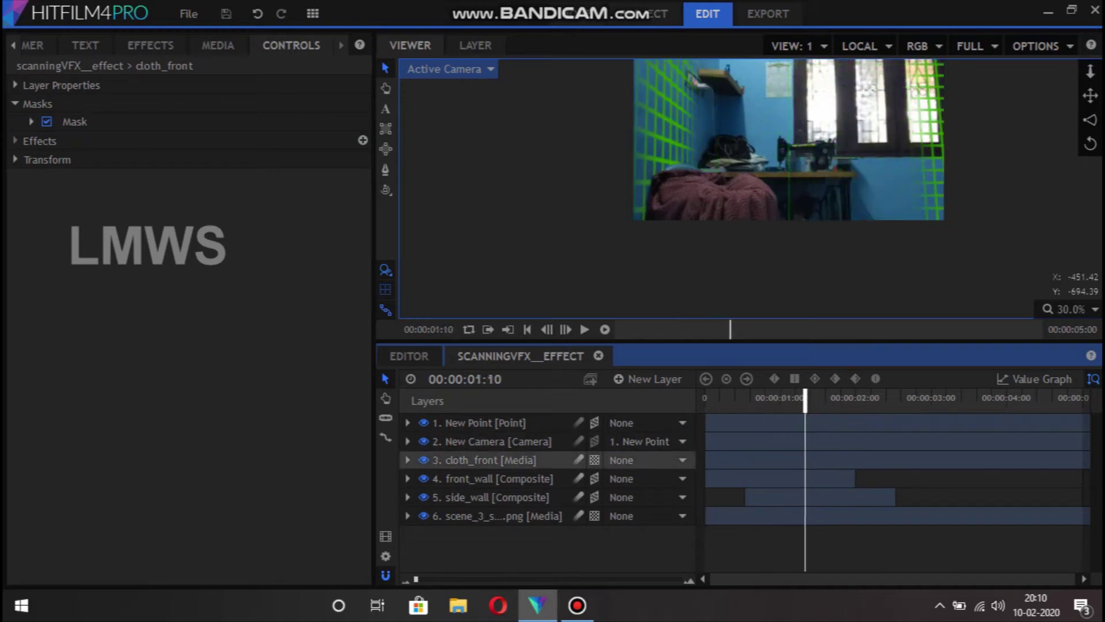
Hide and re-show the background room photo to check the cloth mask, then select it.
{"action": "left_click", "coordinate": [484, 459]}
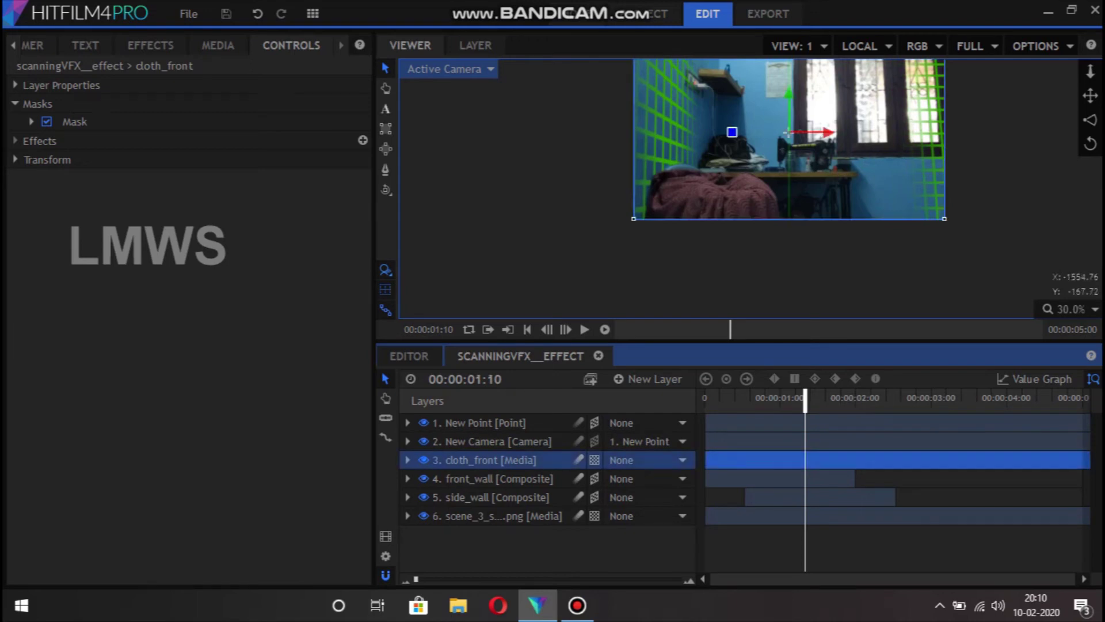
{"action": "left_click", "coordinate": [423, 515]}
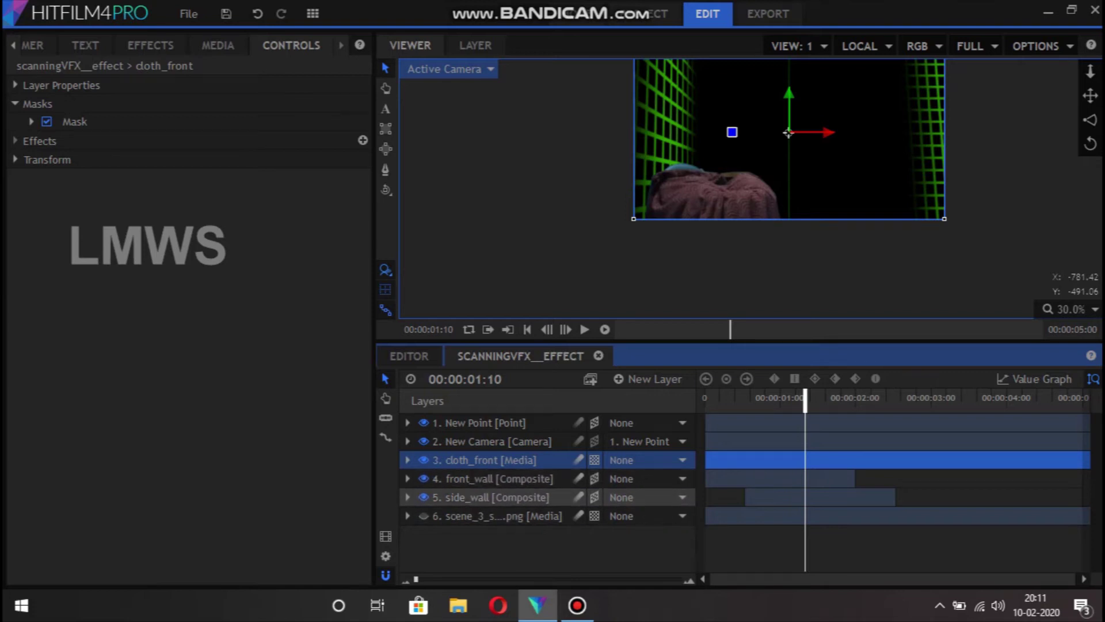
{"action": "left_click", "coordinate": [491, 497]}
{"action": "left_click", "coordinate": [491, 459]}
{"action": "left_click", "coordinate": [423, 516]}
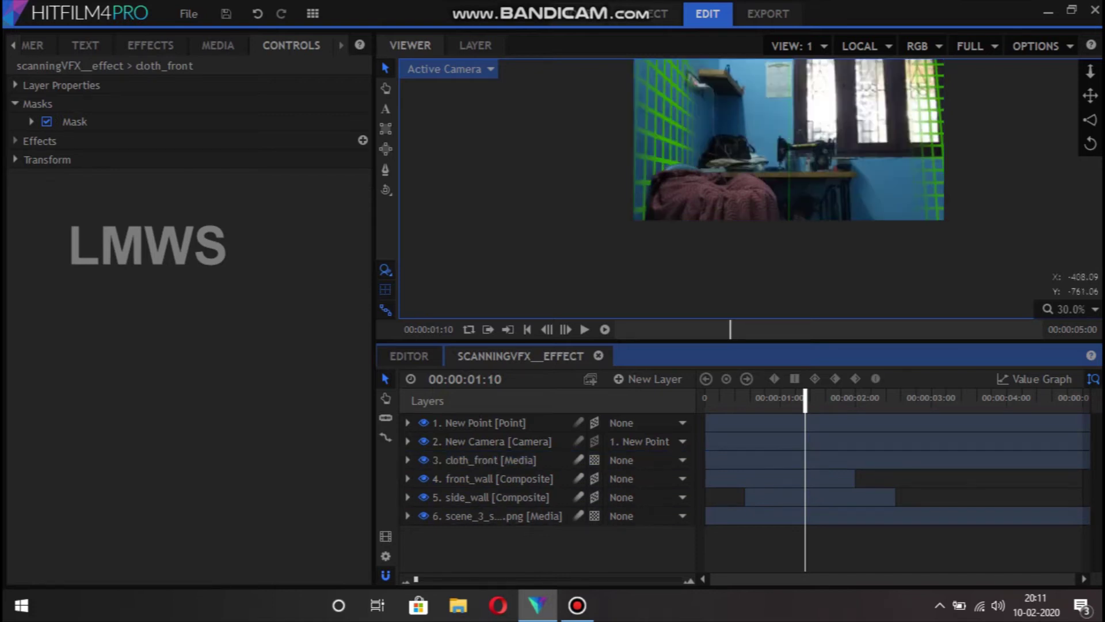
{"action": "scroll", "coordinate": [757, 158], "scroll_direction": "up", "scroll_amount": 2}
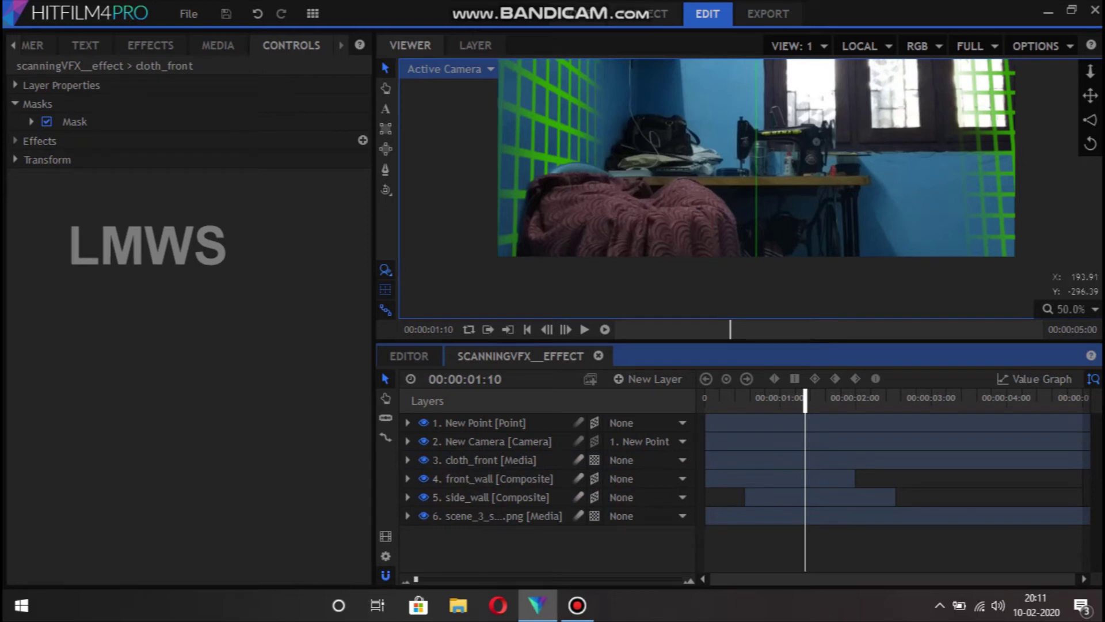
{"action": "left_click", "coordinate": [495, 516]}
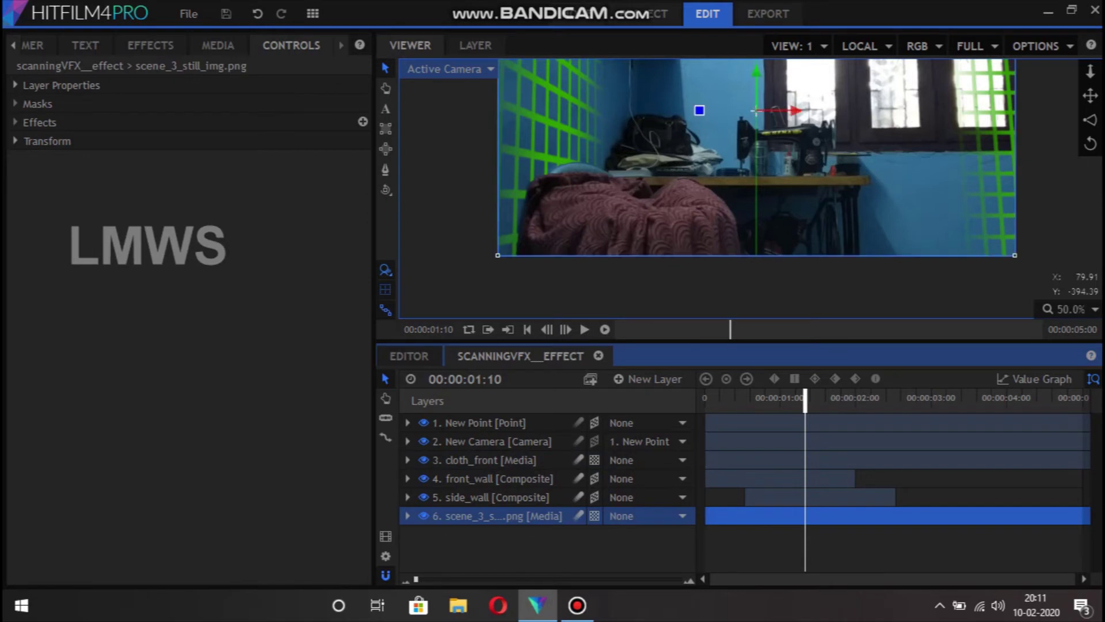
Duplicate the room photo, move the copy above the wall grids, and name it thaiyal_machine.
{"action": "key", "text": "ctrl+d"}
{"action": "mouse_move", "coordinate": [495, 534]}
{"action": "left_mouse_down"}
{"action": "mouse_move", "coordinate": [495, 452]}
{"action": "mouse_move", "coordinate": [495, 471]}
{"action": "left_mouse_up"}
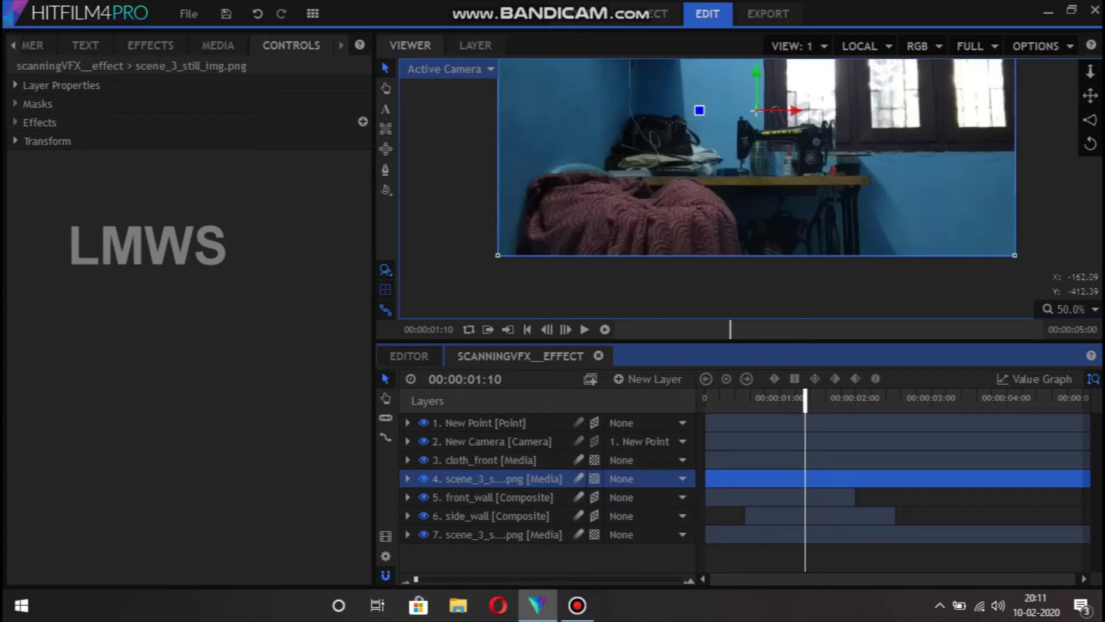
{"action": "key", "text": "F2"}
{"action": "type", "text": "thai"}
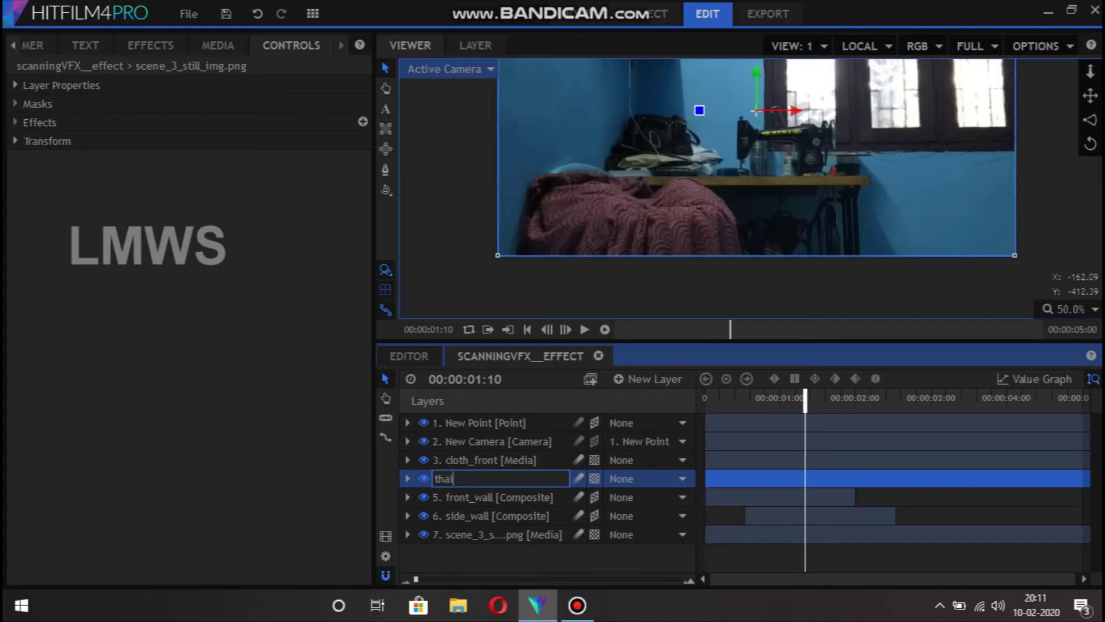
{"action": "type", "text": "yal_mach"}
{"action": "type", "text": "ine"}
{"action": "key", "text": "Return"}
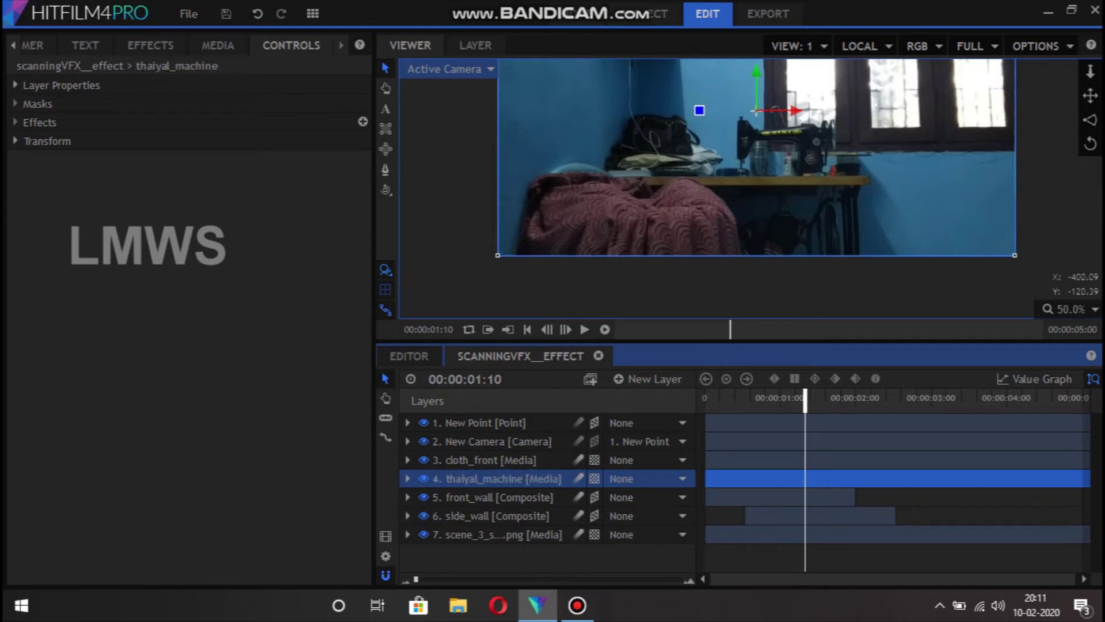
Zoom and pan the viewer toward the sewing machine.
{"action": "scroll", "coordinate": [899, 134], "scroll_direction": "up", "scroll_amount": 1}
{"action": "scroll", "coordinate": [899, 134], "scroll_direction": "up", "scroll_amount": 1}
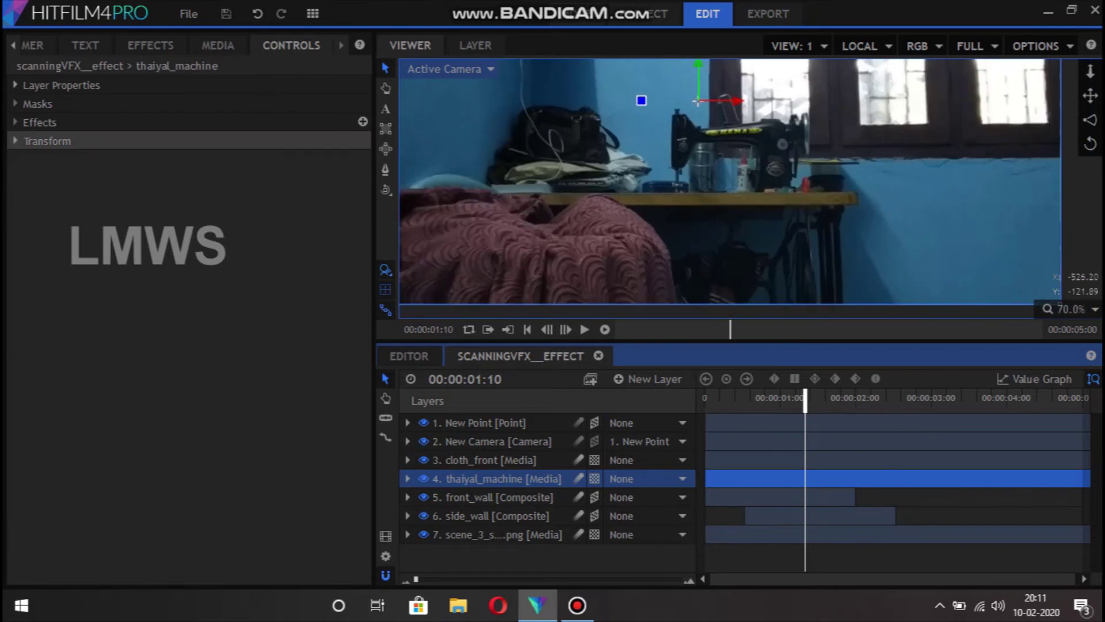
{"action": "left_click", "coordinate": [385, 169]}
{"action": "left_click_drag", "start_coordinate": [486, 150], "coordinate": [818, 185]}
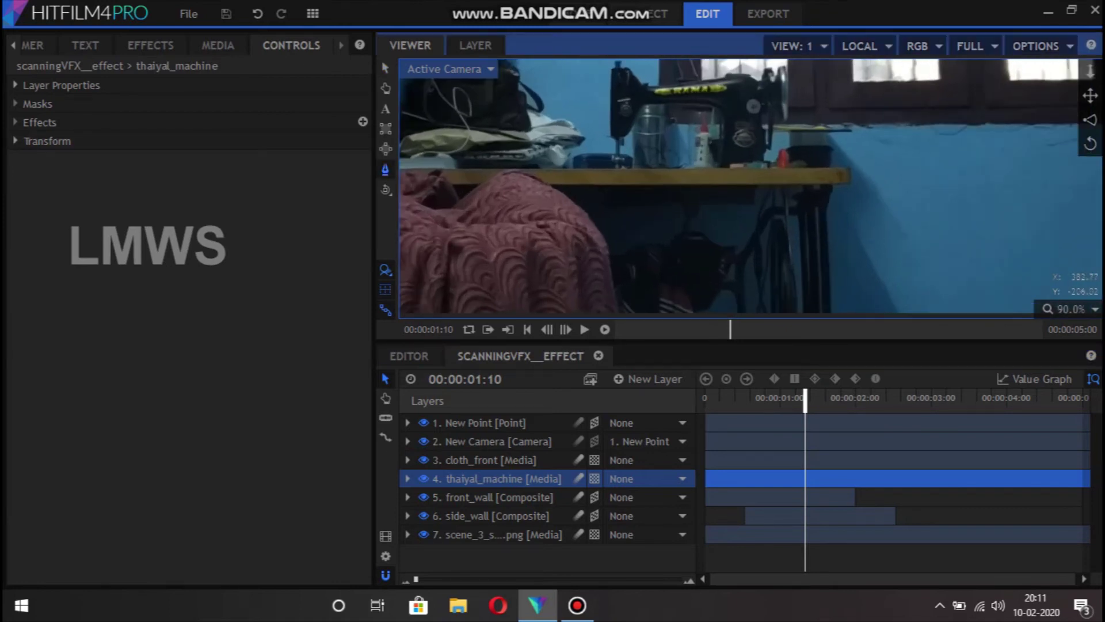
{"action": "scroll", "coordinate": [509, 178], "scroll_direction": "up", "scroll_amount": 1}
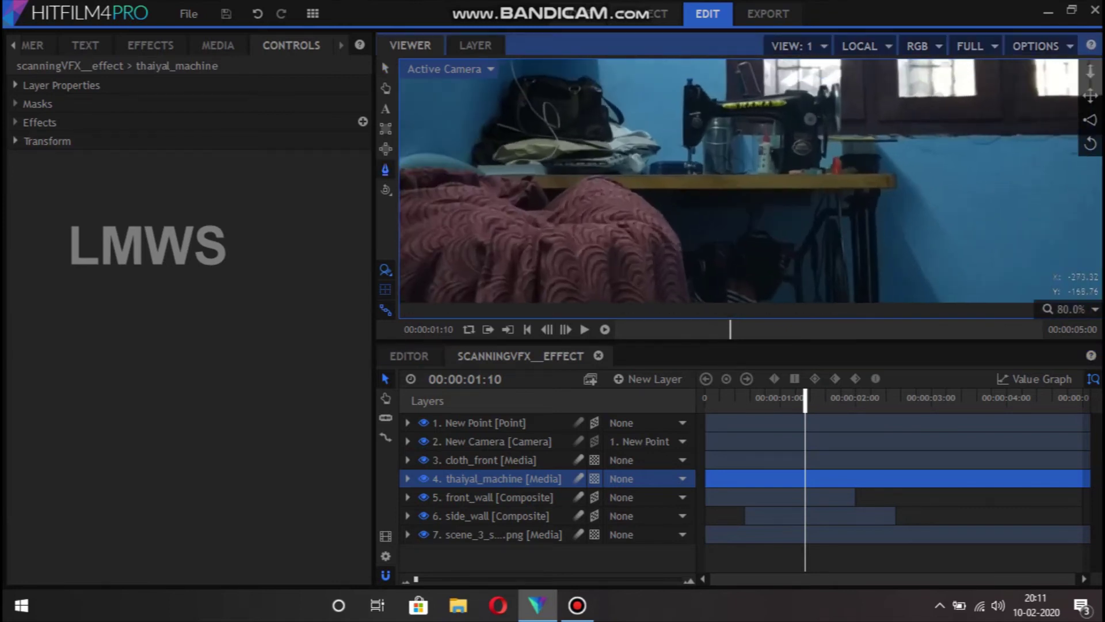
Draw a closed rectangular mask around the sewing-machine tabletop on thaiyal_machine.
{"action": "left_click", "coordinate": [536, 173]}
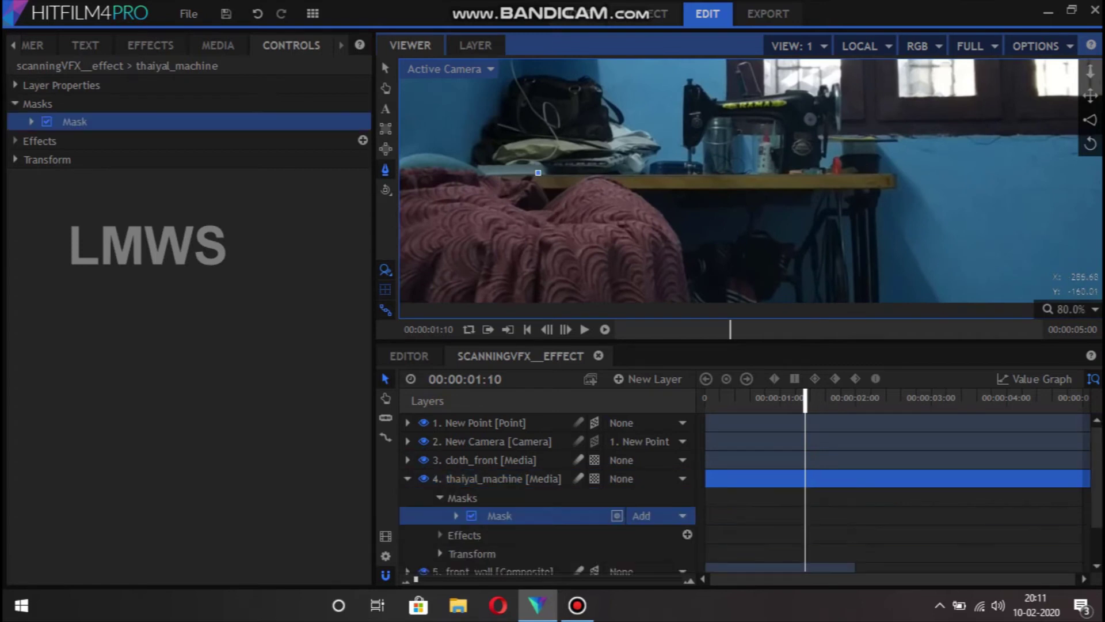
{"action": "scroll", "coordinate": [886, 172], "scroll_direction": "up", "scroll_amount": 2}
{"action": "scroll", "coordinate": [895, 172], "scroll_direction": "up", "scroll_amount": 1}
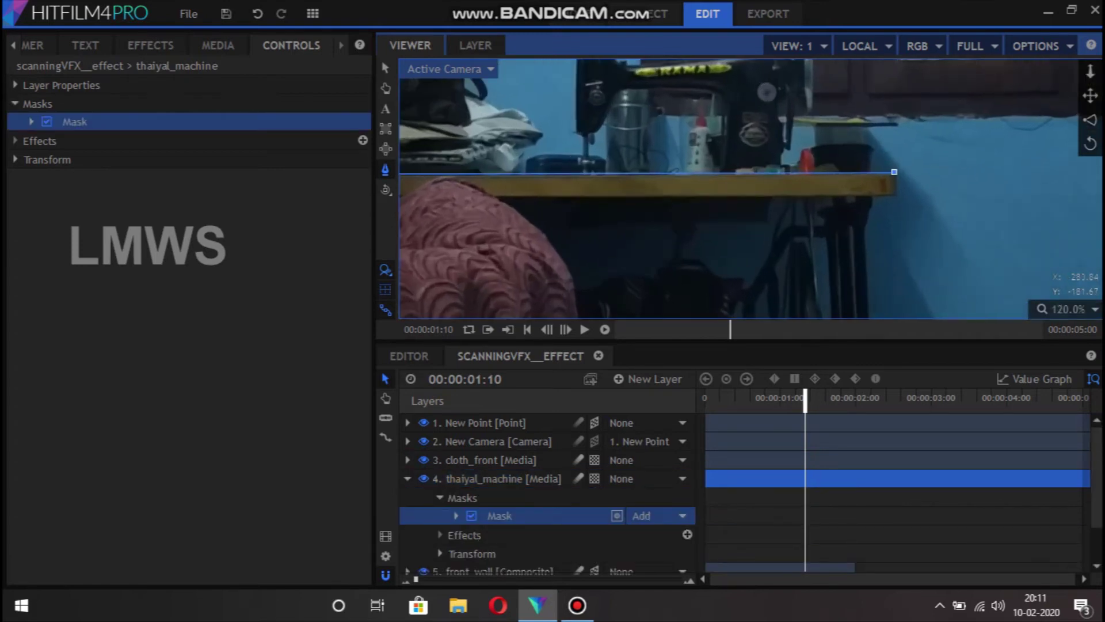
{"action": "left_click", "coordinate": [894, 172]}
{"action": "scroll", "coordinate": [896, 191], "scroll_direction": "down", "scroll_amount": 2}
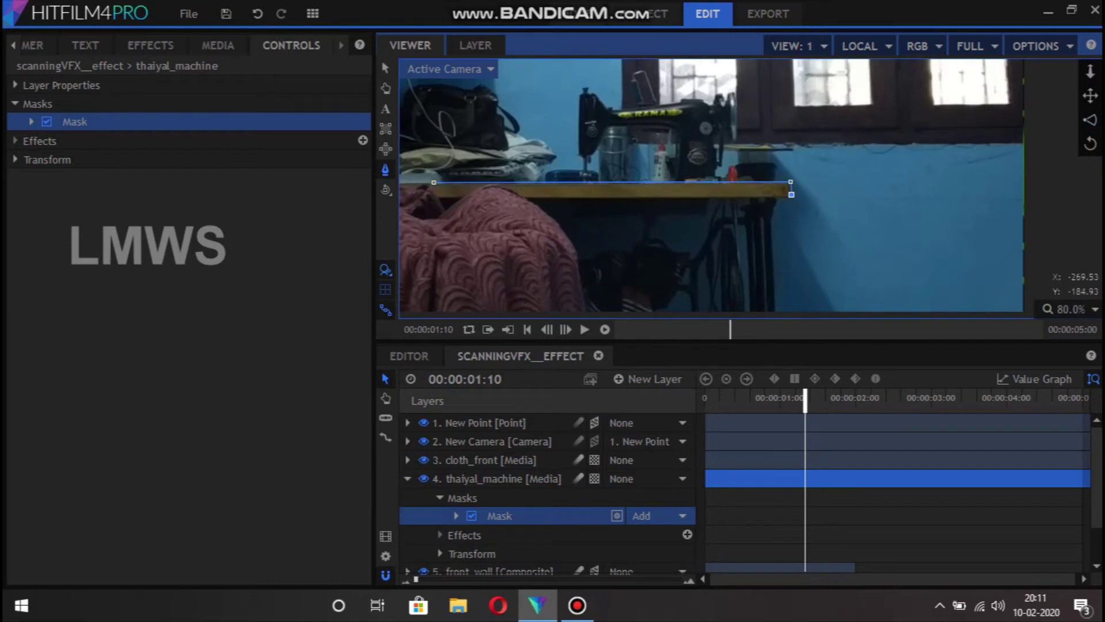
{"action": "left_click", "coordinate": [432, 195]}
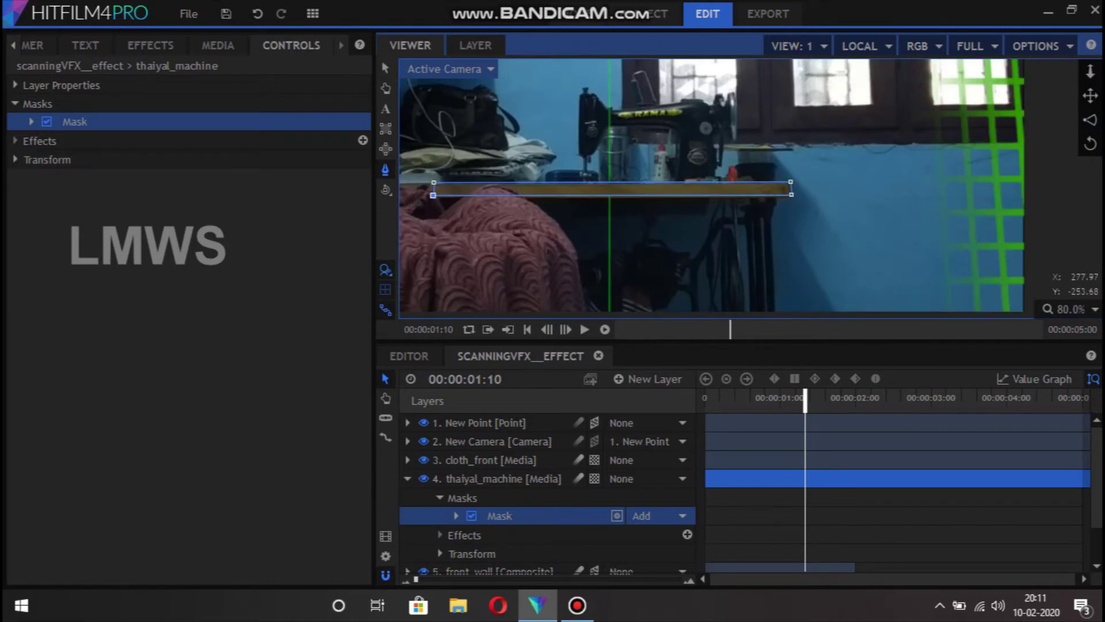
{"action": "scroll", "coordinate": [711, 185], "scroll_direction": "down", "scroll_amount": 1}
{"action": "left_click", "coordinate": [495, 478]}
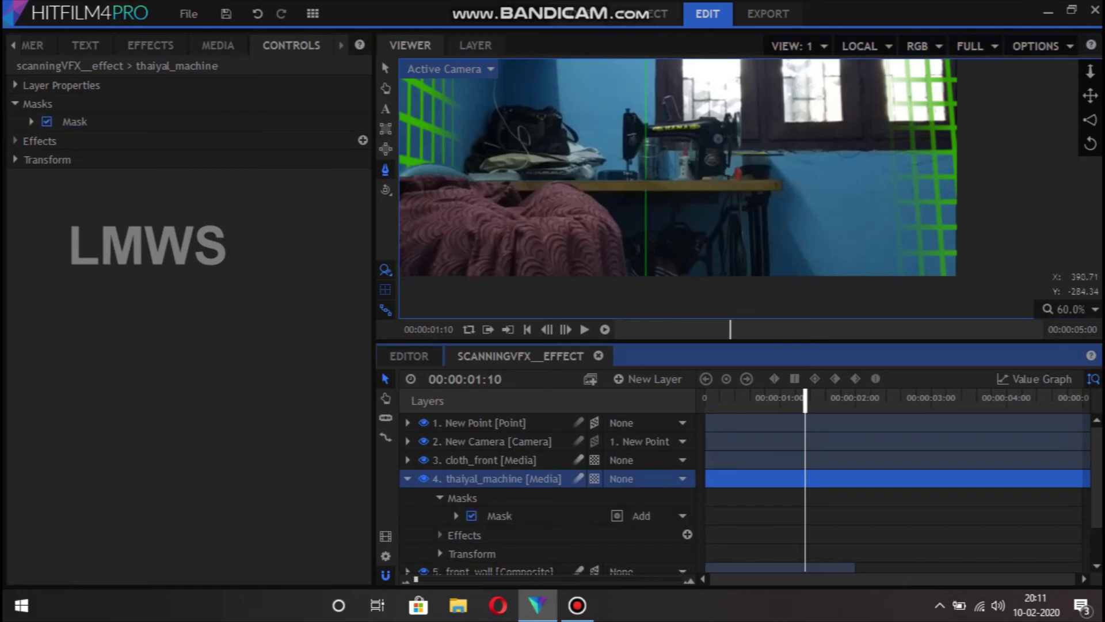
Zoom in and begin a second mask at the machine stand's edge.
{"action": "scroll", "coordinate": [784, 301], "scroll_direction": "up", "scroll_amount": 1}
{"action": "scroll", "coordinate": [784, 300], "scroll_direction": "up", "scroll_amount": 1}
{"action": "scroll", "coordinate": [784, 300], "scroll_direction": "up", "scroll_amount": 1}
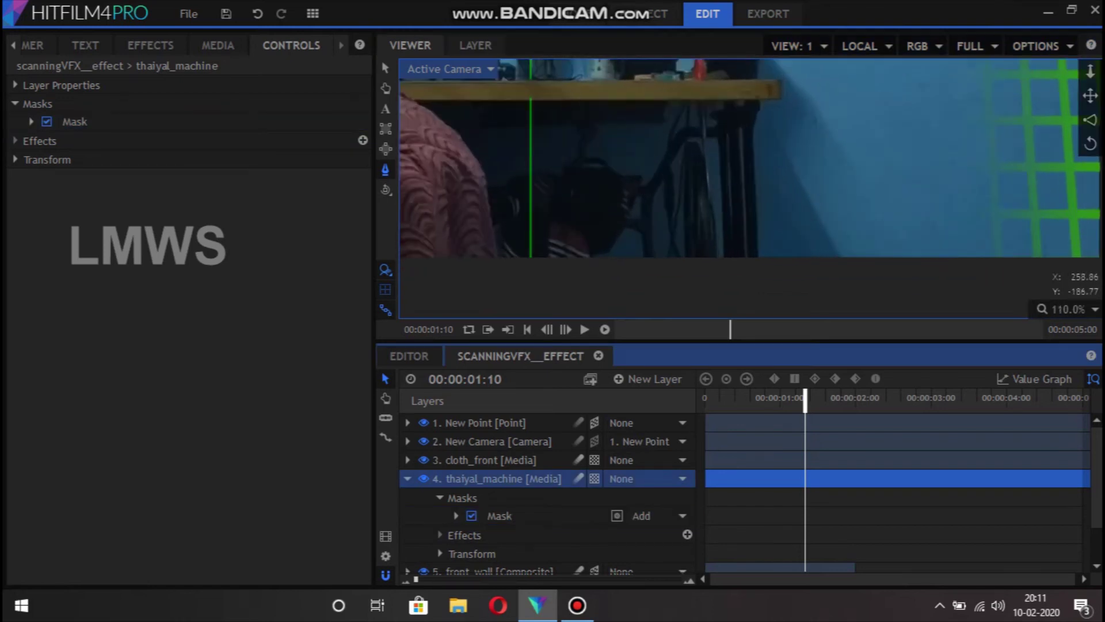
{"action": "left_click", "coordinate": [761, 100]}
{"action": "scroll", "coordinate": [761, 100], "scroll_direction": "up", "scroll_amount": 1}
Trace mask points down and back up the stand's legs and across its top frame.
{"action": "left_click", "coordinate": [756, 111]}
{"action": "left_click", "coordinate": [751, 129]}
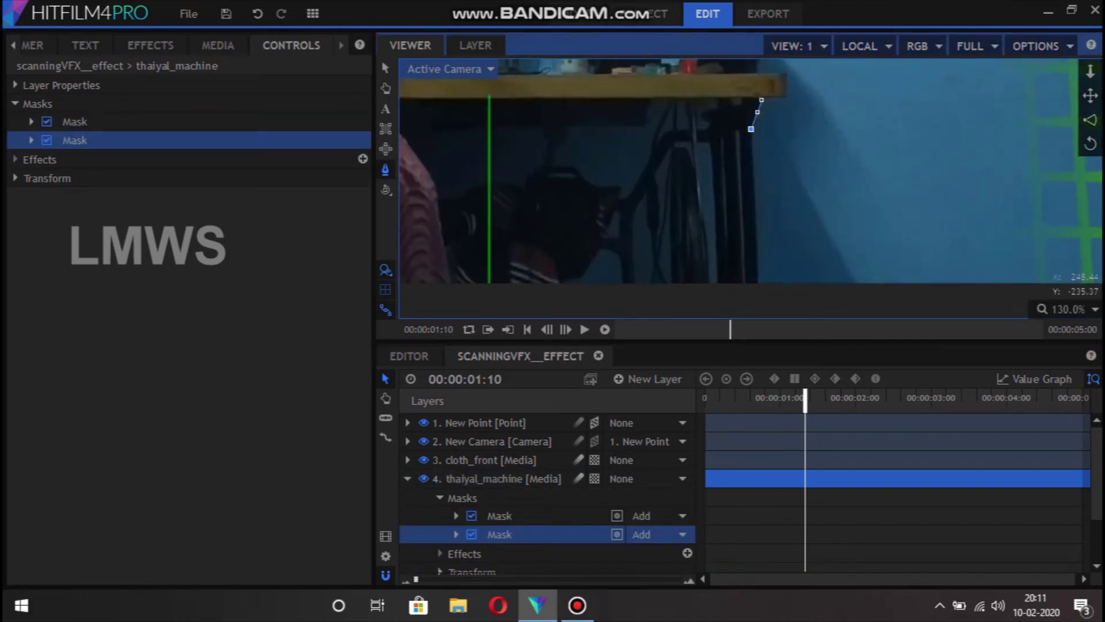
{"action": "left_click", "coordinate": [759, 283]}
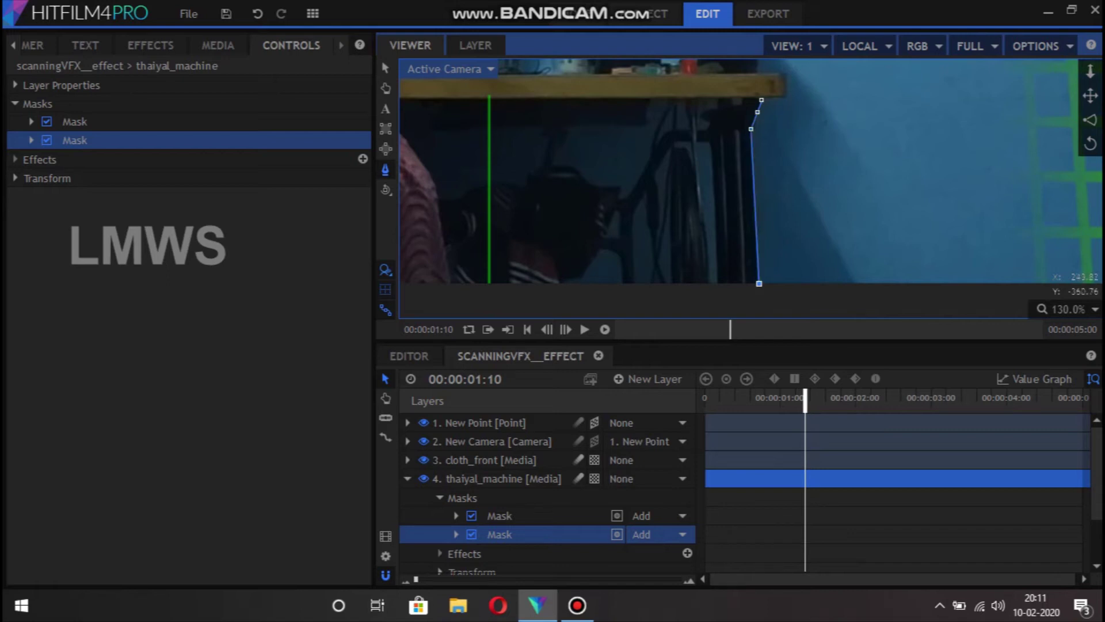
{"action": "left_click", "coordinate": [747, 283]}
{"action": "left_click", "coordinate": [740, 124]}
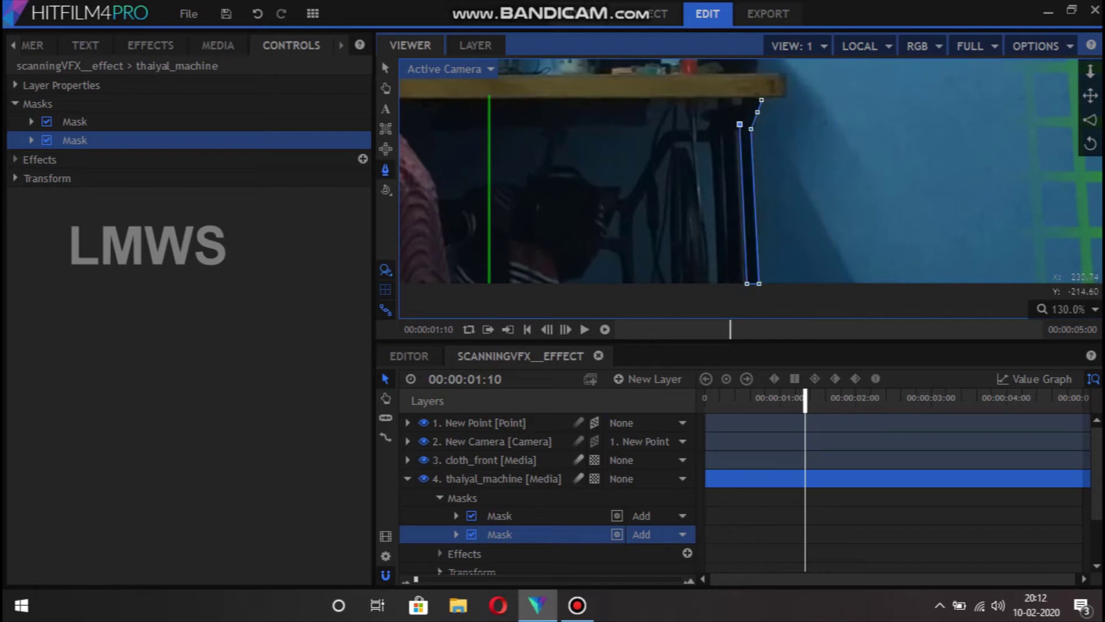
{"action": "left_click", "coordinate": [734, 127]}
{"action": "left_click", "coordinate": [741, 283]}
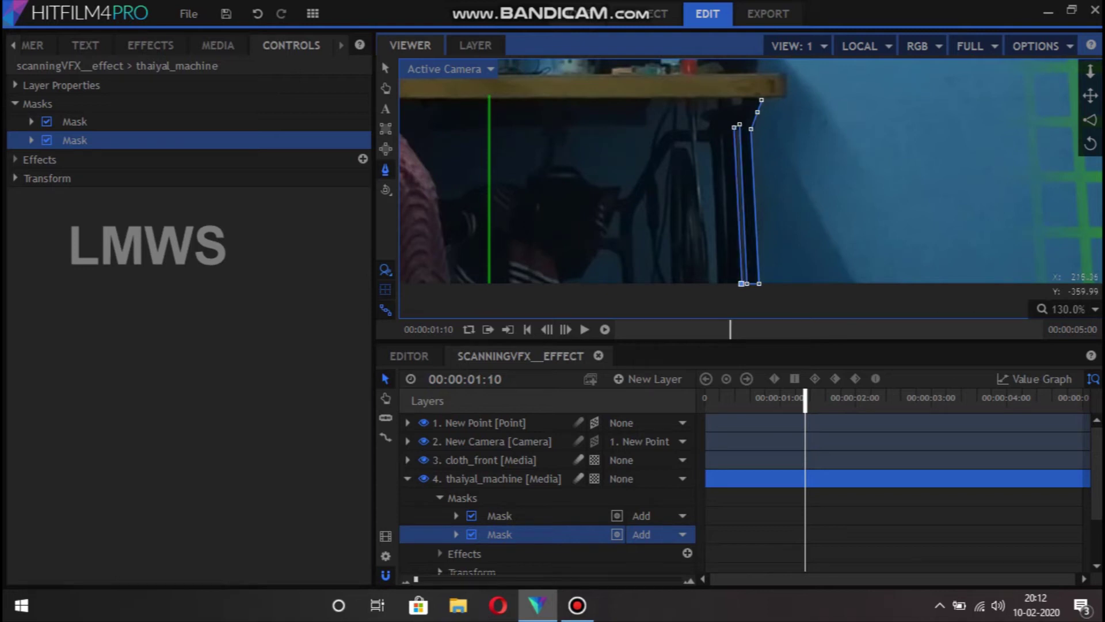
{"action": "left_click", "coordinate": [716, 282]}
{"action": "left_click", "coordinate": [710, 141]}
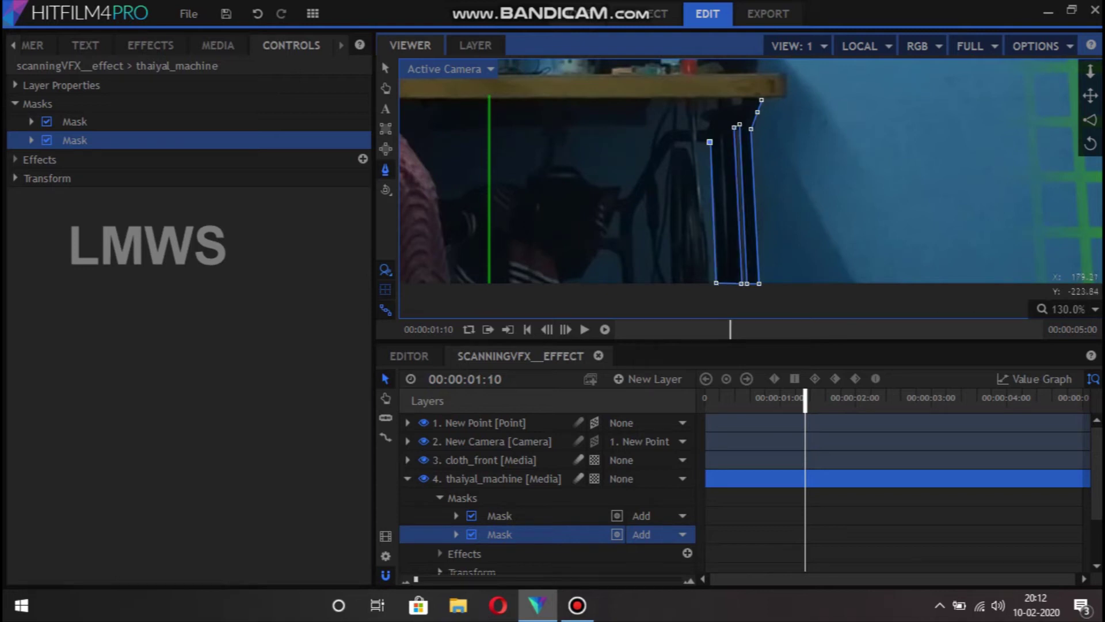
{"action": "left_click", "coordinate": [676, 139]}
Continue the mask beneath the shelf, down the table leg and left along the floor to the shelf's left edge.
{"action": "left_click", "coordinate": [631, 209]}
{"action": "left_click", "coordinate": [635, 280]}
{"action": "left_click", "coordinate": [626, 283]}
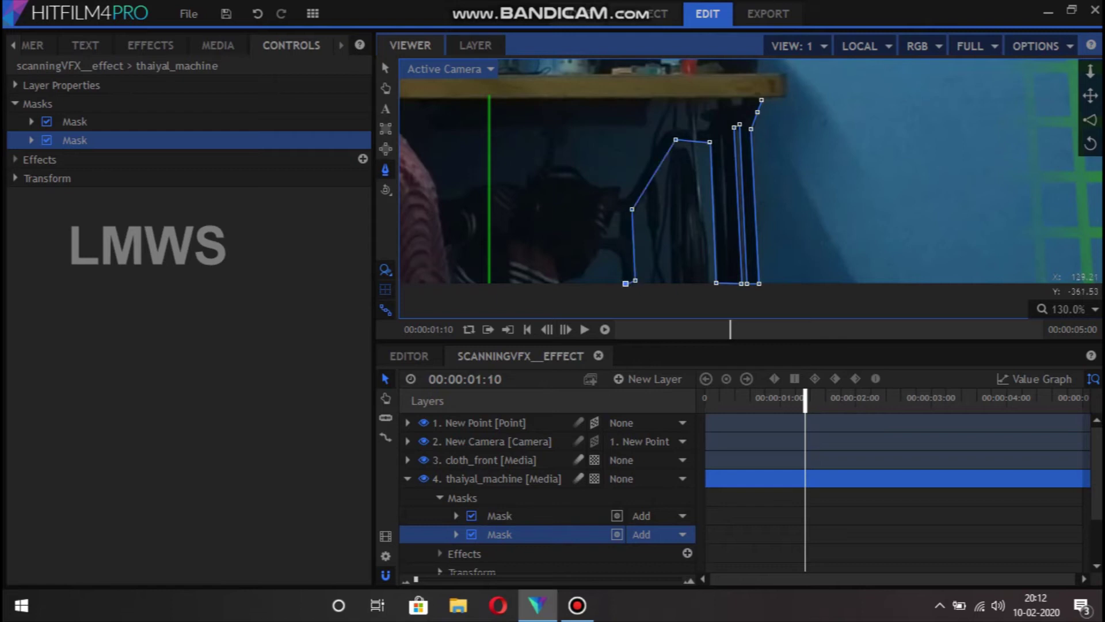
{"action": "left_click", "coordinate": [621, 251]}
{"action": "left_click", "coordinate": [594, 246]}
{"action": "left_click", "coordinate": [585, 263]}
{"action": "left_click", "coordinate": [559, 281]}
{"action": "scroll", "coordinate": [503, 297], "scroll_direction": "down", "scroll_amount": 5}
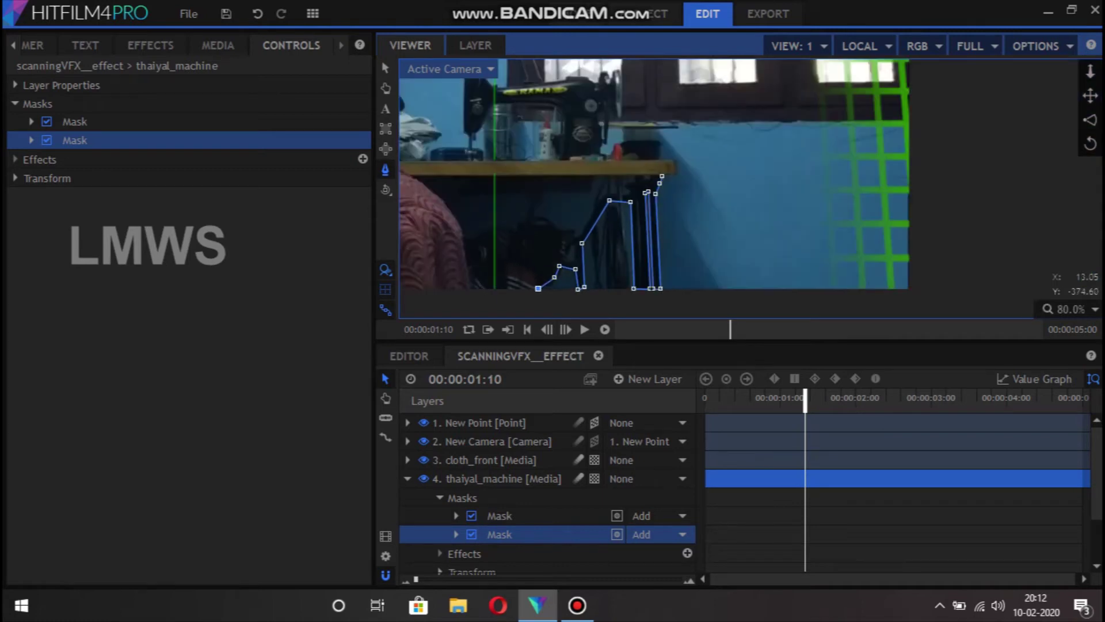
{"action": "scroll", "coordinate": [513, 249], "scroll_direction": "down", "scroll_amount": 3}
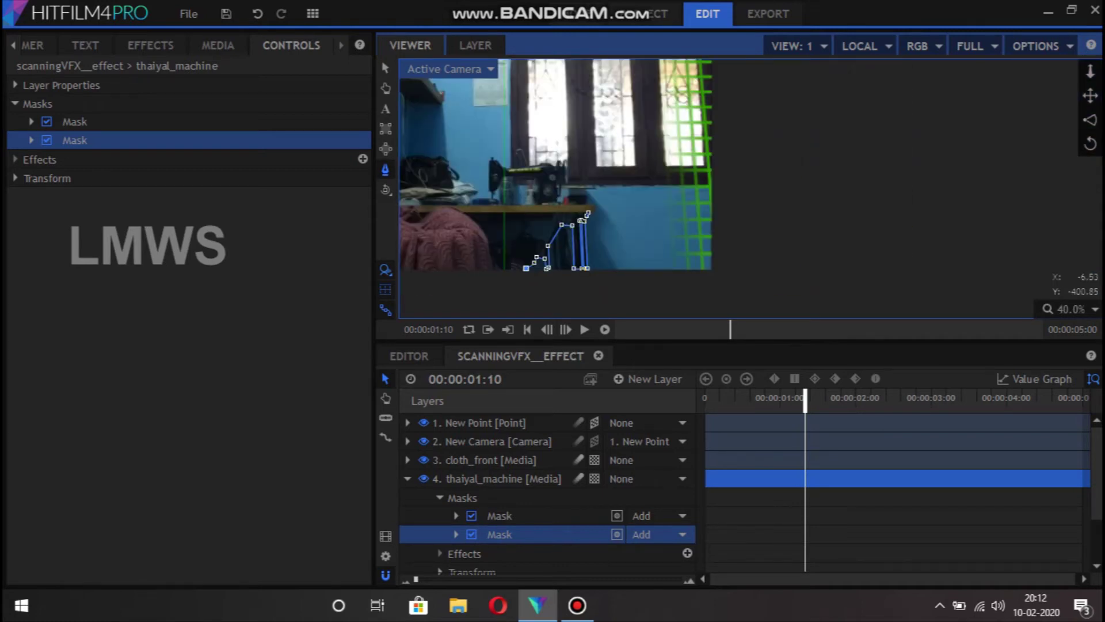
{"action": "left_click", "coordinate": [473, 278]}
{"action": "left_click", "coordinate": [443, 206]}
Run the mask along the shelf to its right end and around the table corner, then finish it.
{"action": "scroll", "coordinate": [443, 207], "scroll_direction": "up", "scroll_amount": 3}
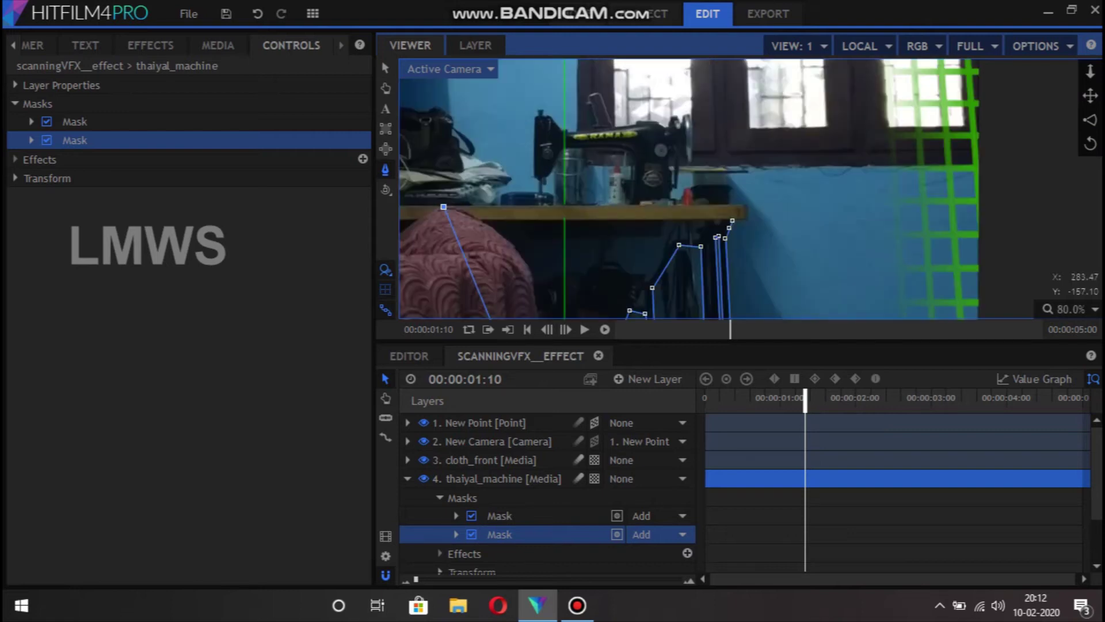
{"action": "left_click", "coordinate": [743, 203]}
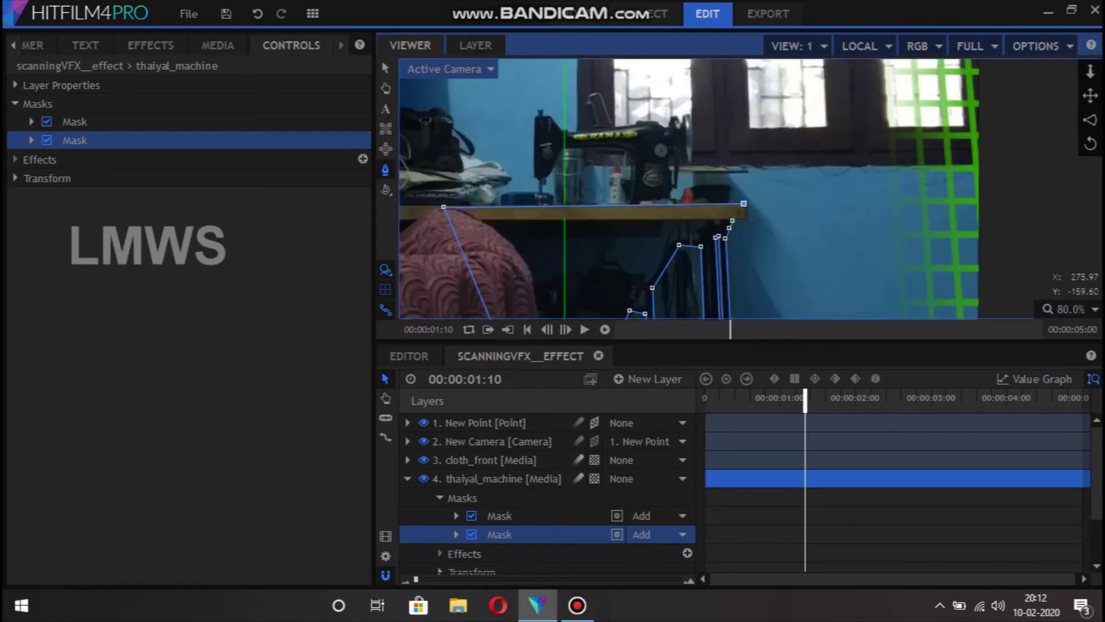
{"action": "scroll", "coordinate": [744, 203], "scroll_direction": "up", "scroll_amount": 3}
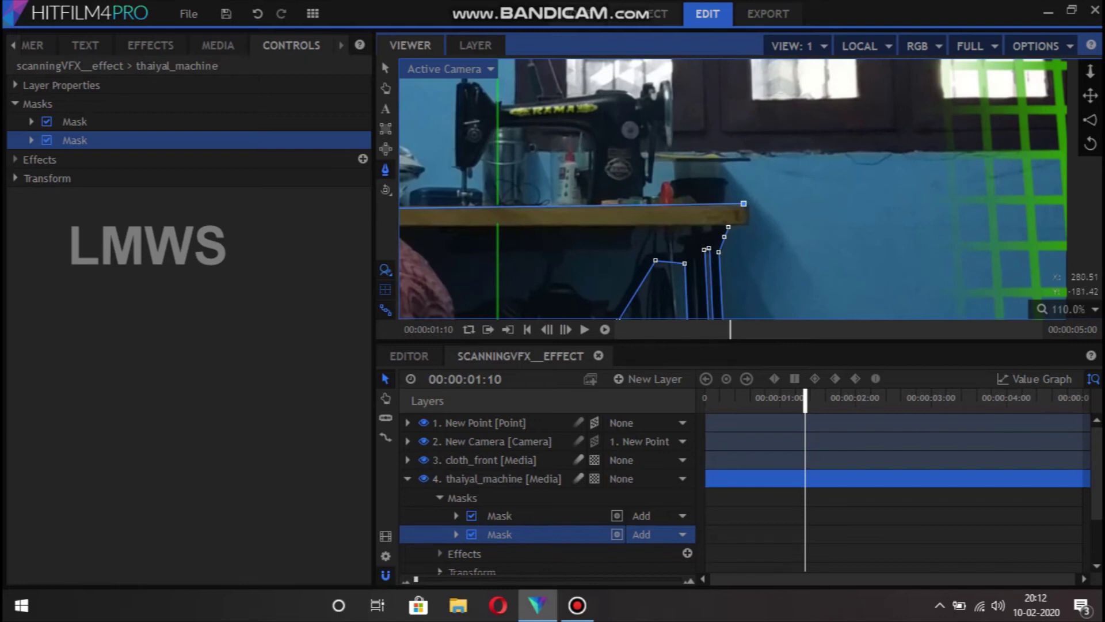
{"action": "left_click", "coordinate": [747, 221]}
{"action": "left_click", "coordinate": [727, 222]}
{"action": "scroll", "coordinate": [743, 230], "scroll_direction": "down", "scroll_amount": 2}
{"action": "scroll", "coordinate": [731, 225], "scroll_direction": "down", "scroll_amount": 1}
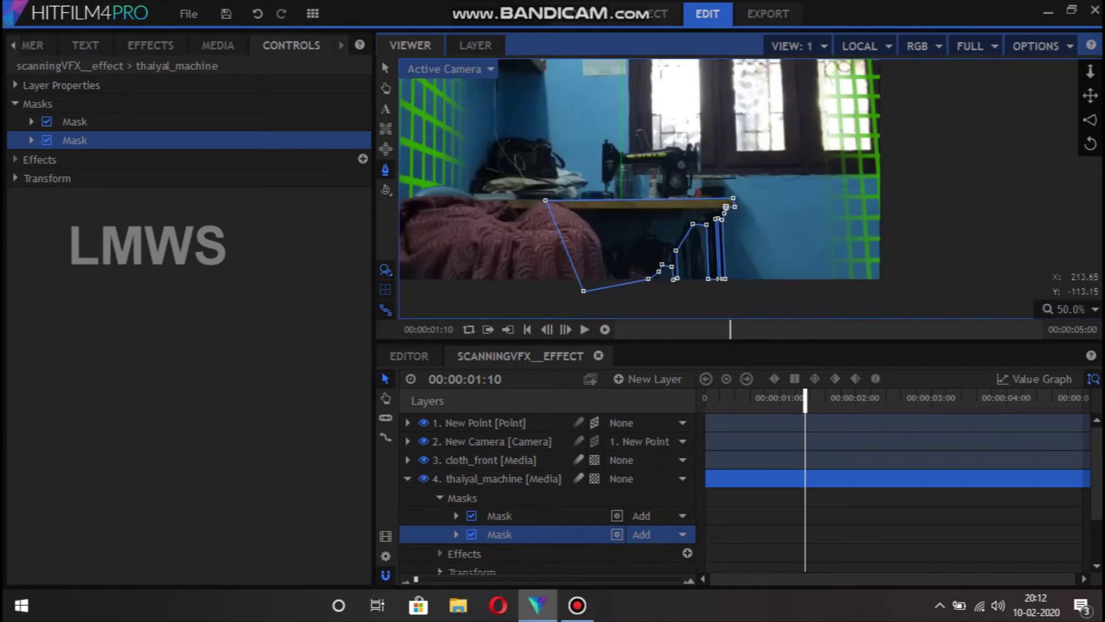
{"action": "scroll", "coordinate": [730, 225], "scroll_direction": "down", "scroll_amount": 1}
{"action": "scroll", "coordinate": [647, 158], "scroll_direction": "up", "scroll_amount": 5}
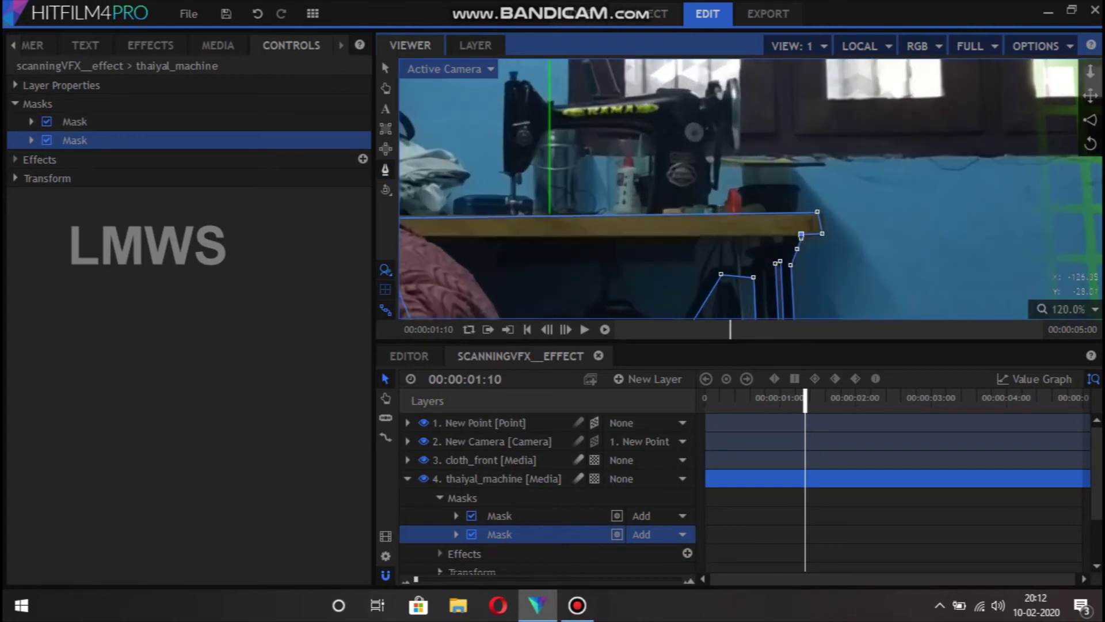
{"action": "left_click", "coordinate": [501, 478]}
Pan onto the sewing machine and place the first point of a third mask.
{"action": "scroll", "coordinate": [722, 141], "scroll_direction": "up", "scroll_amount": 1}
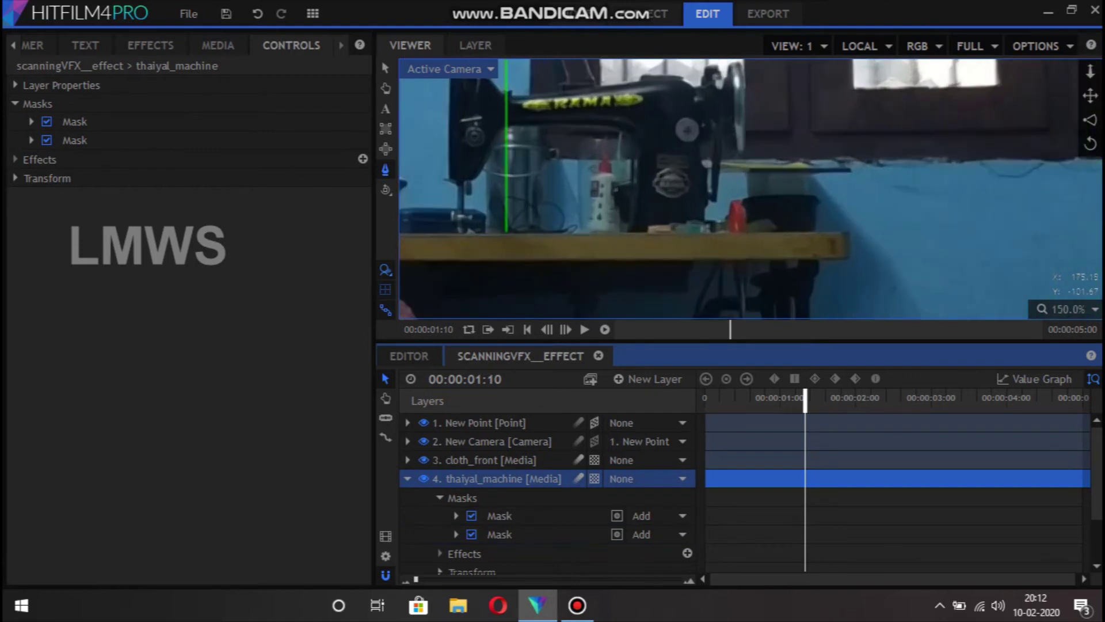
{"action": "left_click_drag", "start_coordinate": [719, 173], "coordinate": [726, 227]}
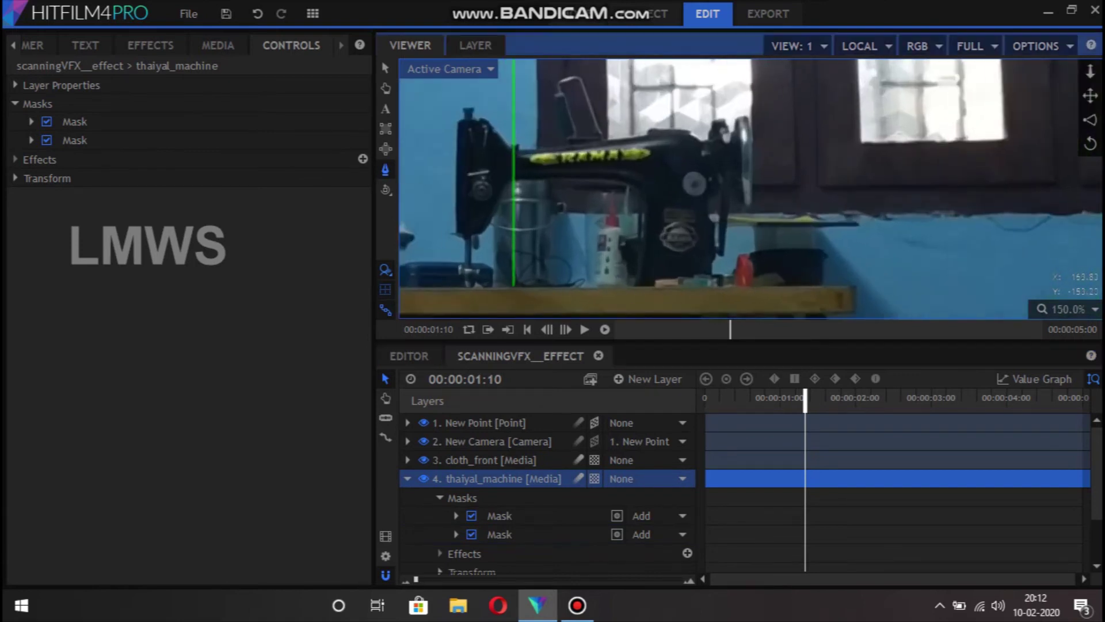
{"action": "left_click", "coordinate": [713, 281]}
Close a third mask around the sewing machine body on thaiyal_machine and deselect it with Esc.
{"action": "scroll", "coordinate": [712, 281], "scroll_direction": "up", "scroll_amount": 1}
{"action": "left_click", "coordinate": [714, 254]}
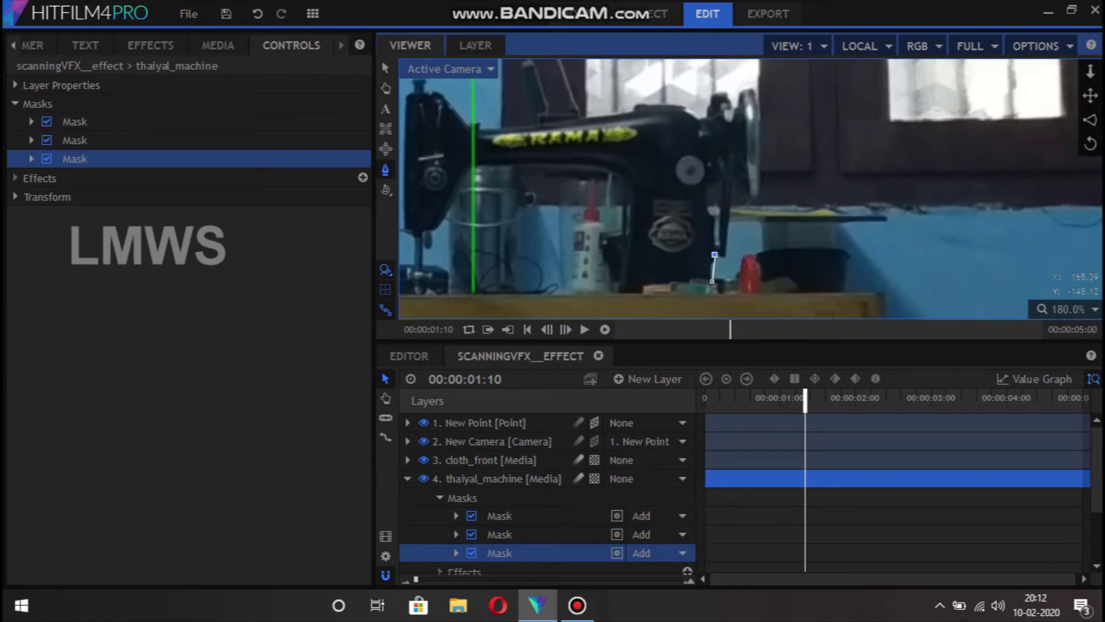
{"action": "left_click", "coordinate": [578, 605]}
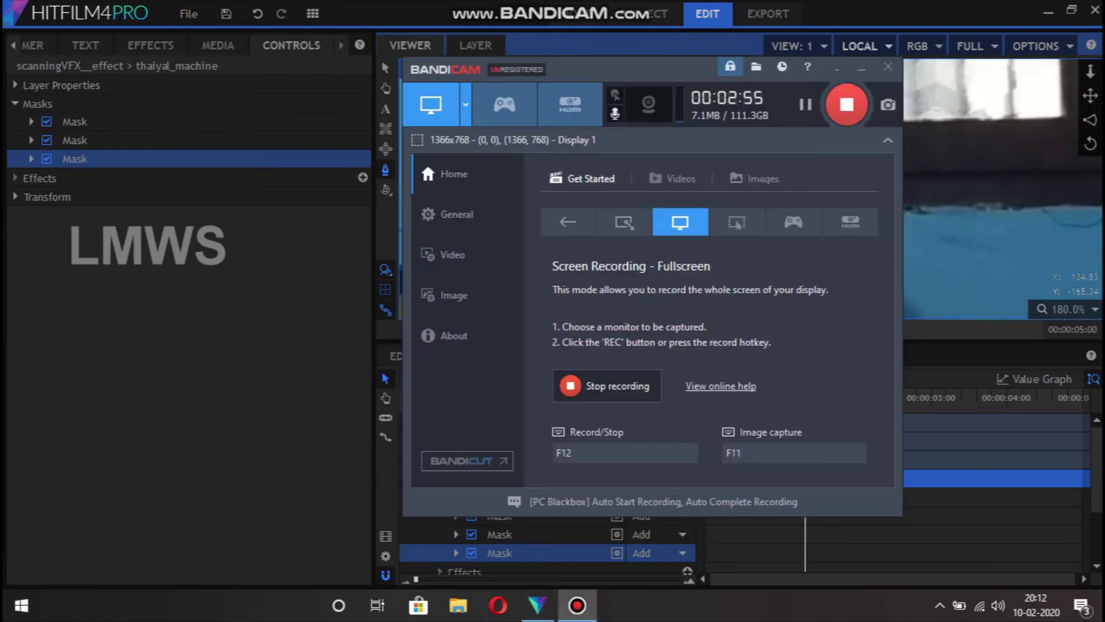
{"action": "scroll", "coordinate": [1002, 189], "scroll_direction": "down", "scroll_amount": 5}
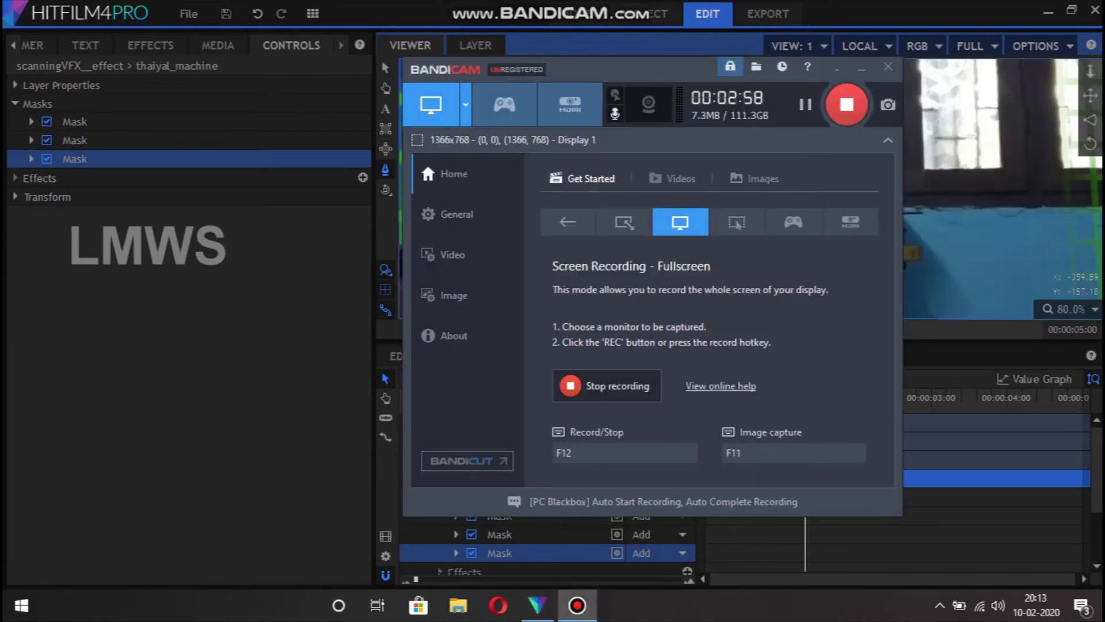
{"action": "left_click", "coordinate": [1002, 190]}
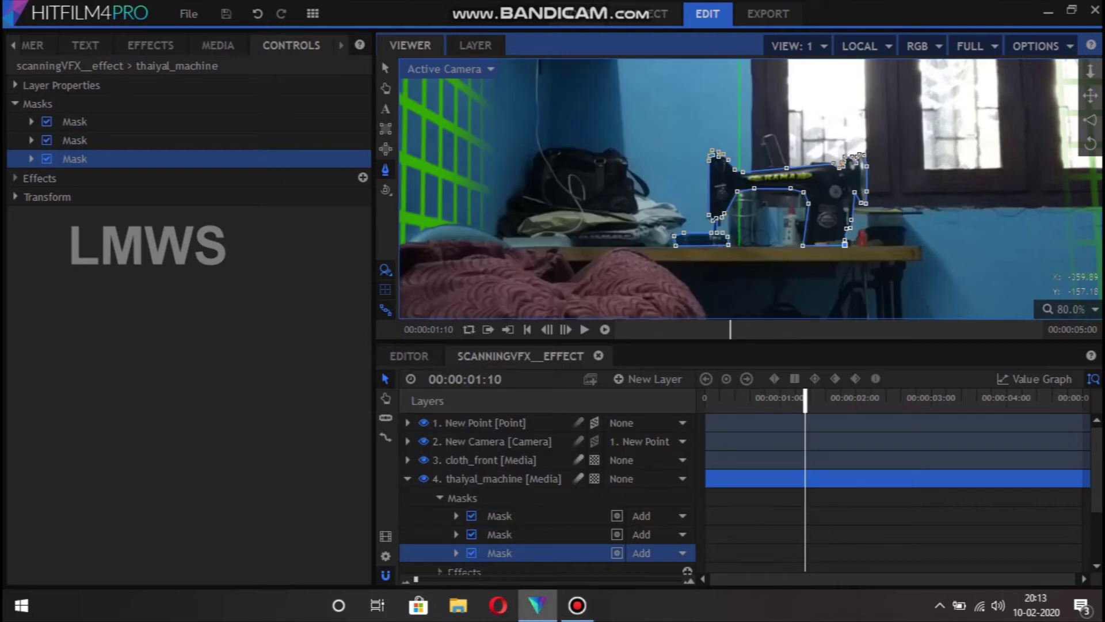
{"action": "key", "text": "Escape"}
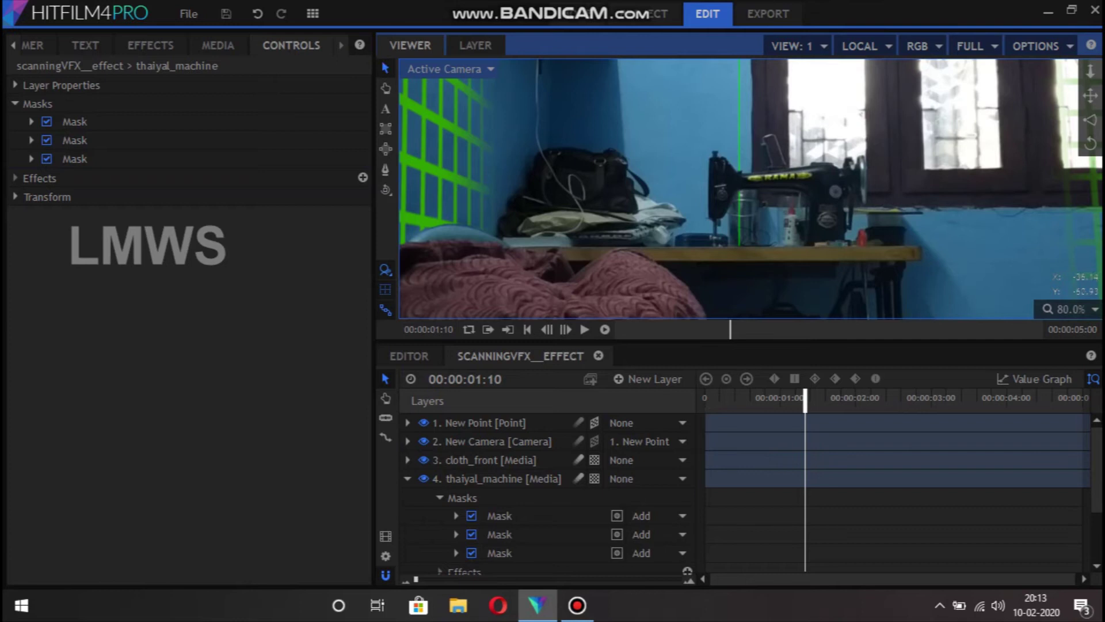
{"action": "scroll", "coordinate": [696, 161], "scroll_direction": "down", "scroll_amount": 3}
{"action": "scroll", "coordinate": [696, 161], "scroll_direction": "down", "scroll_amount": 2}
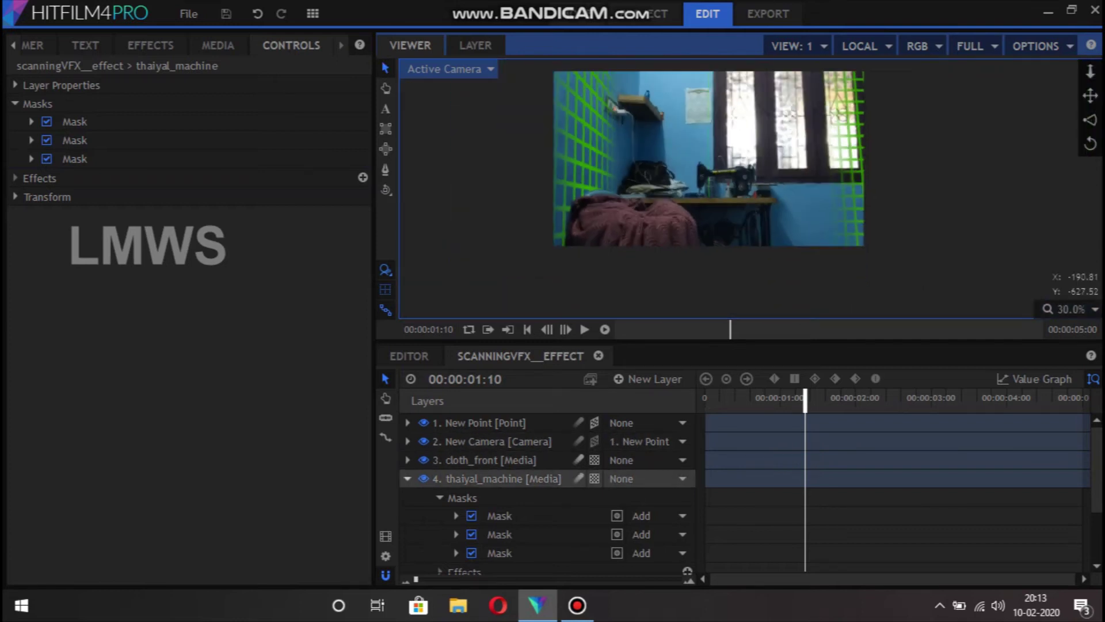
Hide the front_wall, side_wall and background still image layers, keeping cloth_front and New Camera on.
{"action": "left_click", "coordinate": [408, 478]}
{"action": "left_click", "coordinate": [423, 516]}
{"action": "left_click", "coordinate": [423, 497]}
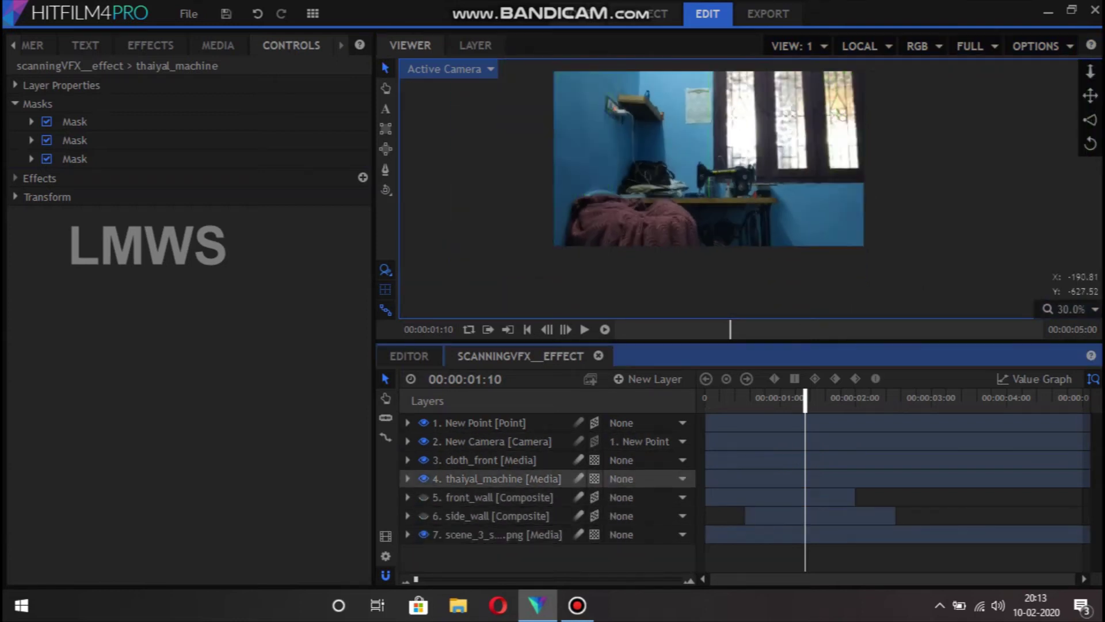
{"action": "left_click", "coordinate": [423, 460]}
{"action": "left_click", "coordinate": [423, 441]}
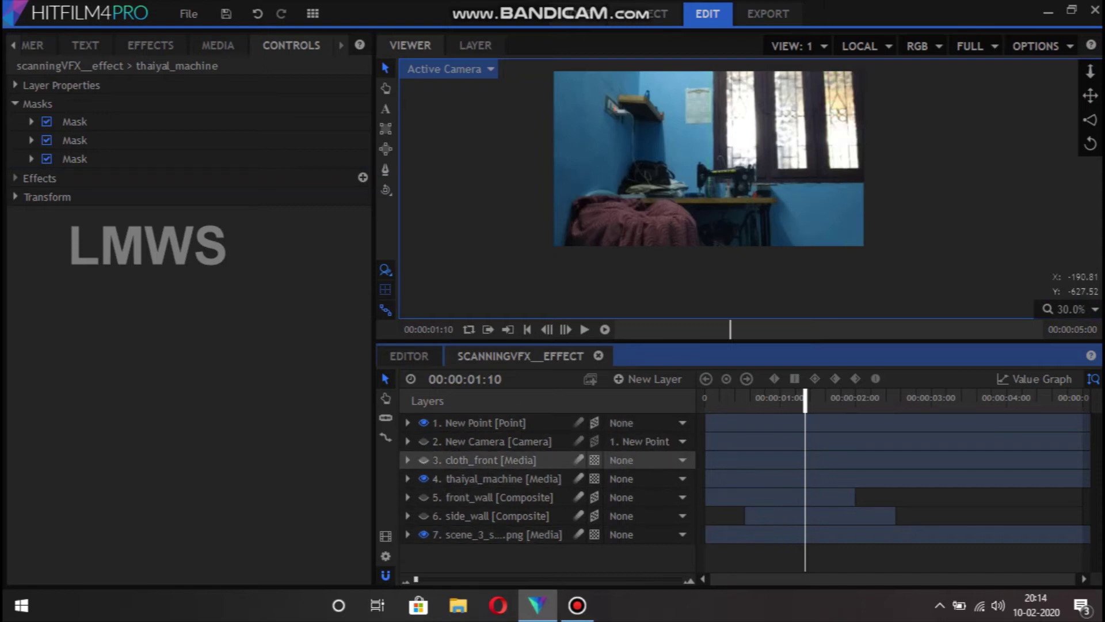
{"action": "left_click", "coordinate": [423, 441]}
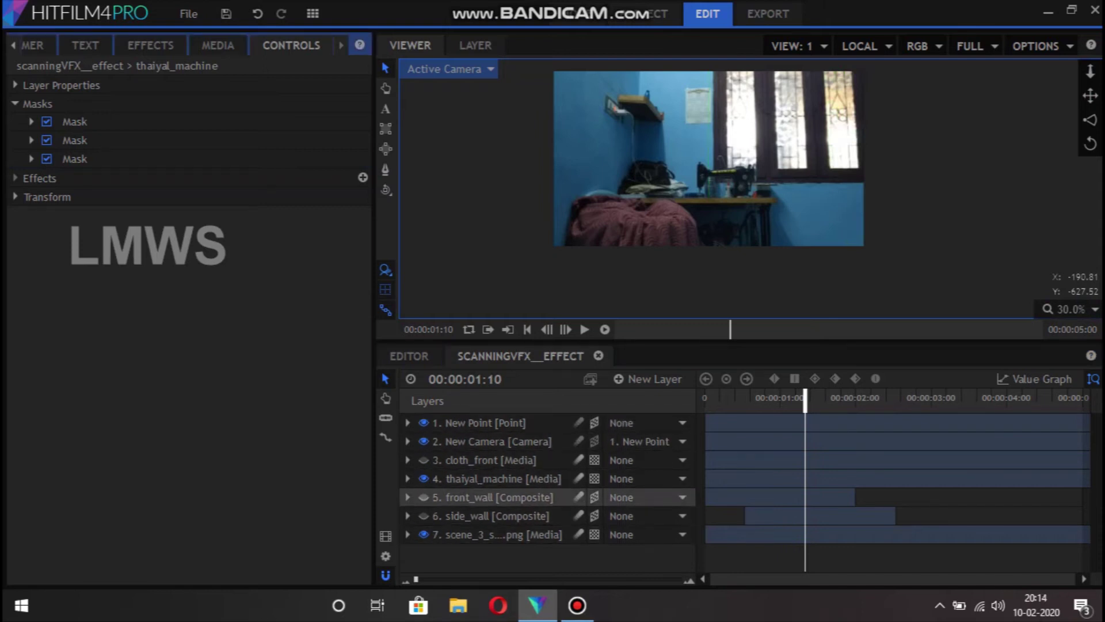
{"action": "left_click", "coordinate": [423, 478]}
{"action": "left_click", "coordinate": [501, 535]}
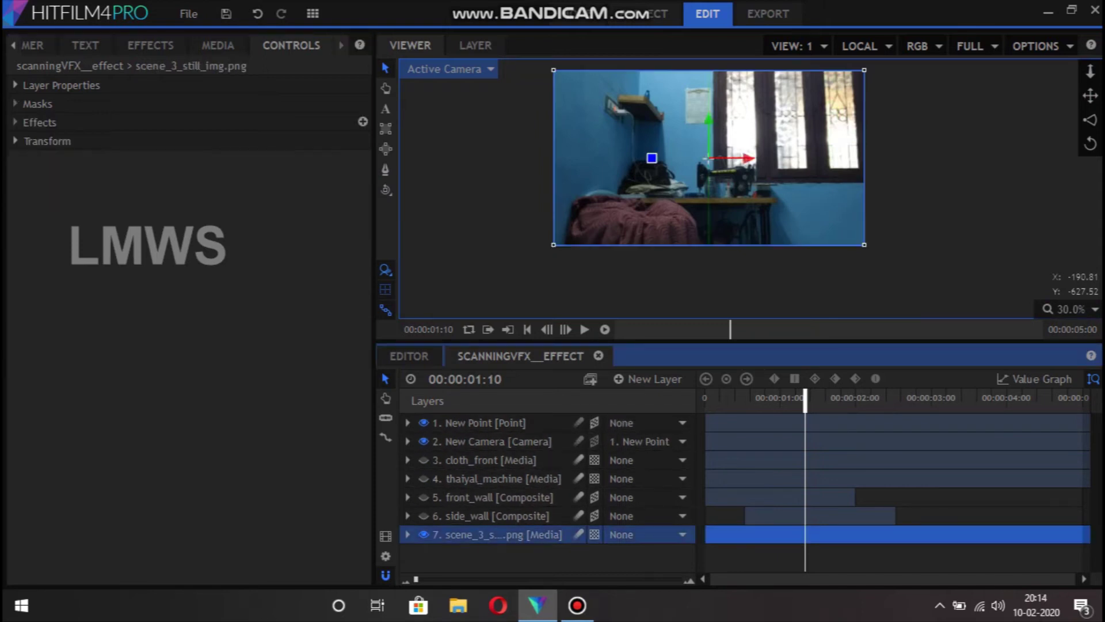
{"action": "left_click", "coordinate": [423, 534]}
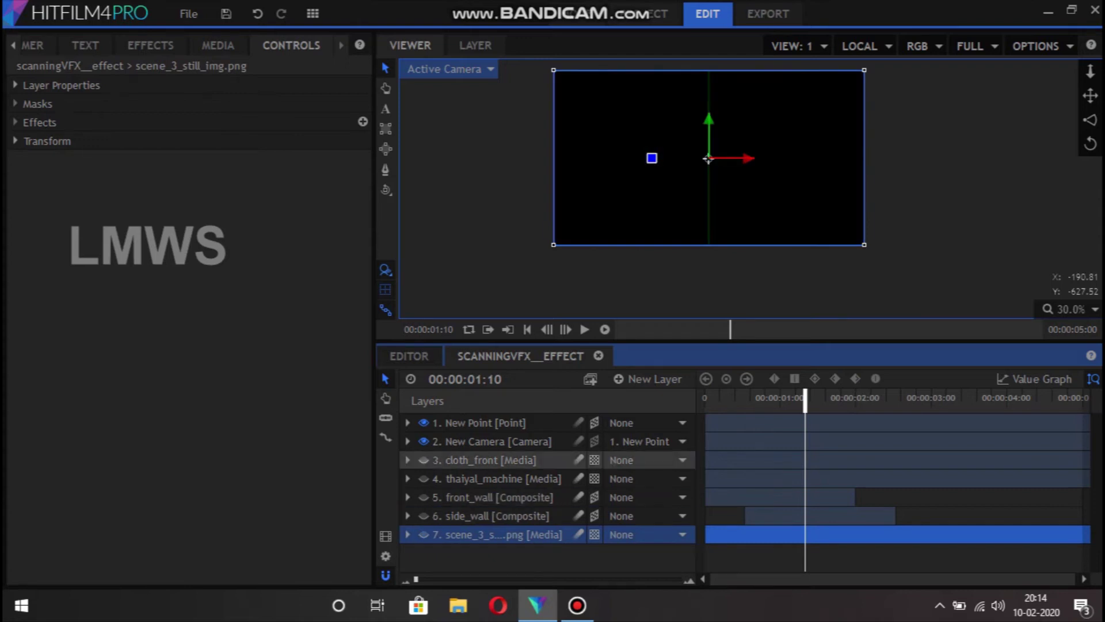
{"action": "left_click", "coordinate": [490, 460]}
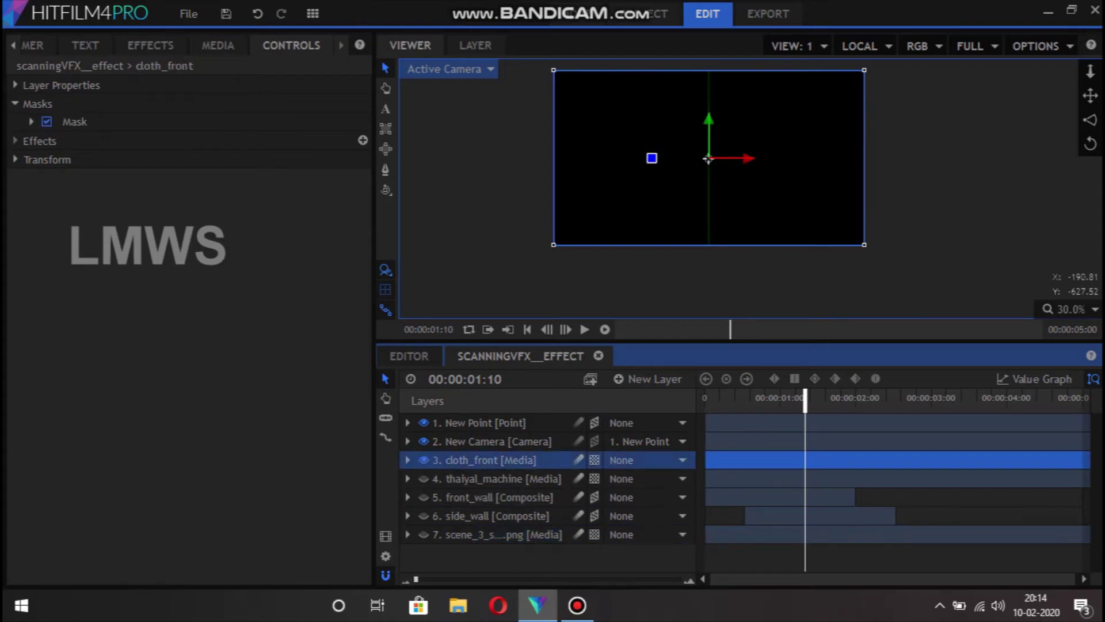
{"action": "scroll", "coordinate": [644, 234], "scroll_direction": "up", "scroll_amount": 2}
Leave only the first tabletop mask enabled on thaiyal_machine, with the other two masks off.
{"action": "left_click", "coordinate": [497, 478]}
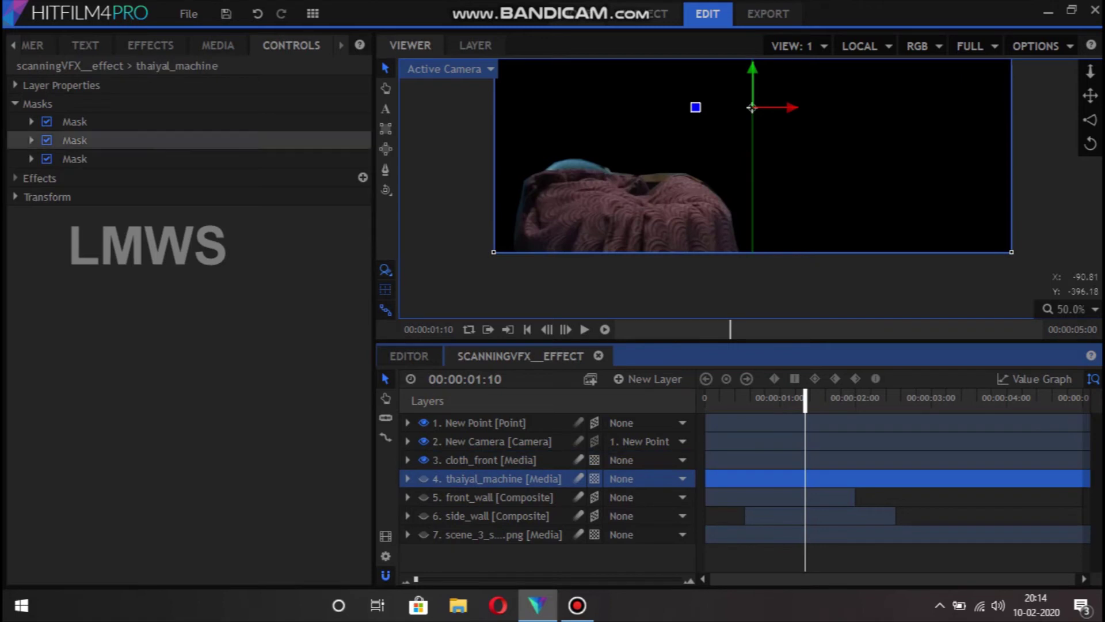
{"action": "left_click", "coordinate": [74, 139]}
{"action": "left_click", "coordinate": [46, 140]}
{"action": "left_click", "coordinate": [47, 159]}
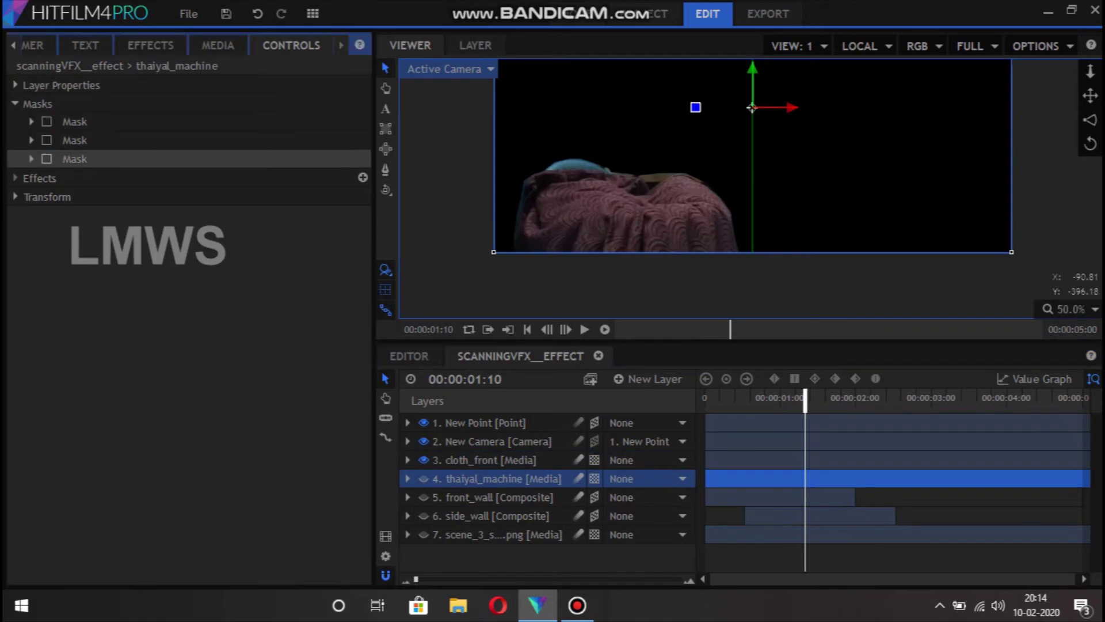
{"action": "left_click", "coordinate": [423, 478]}
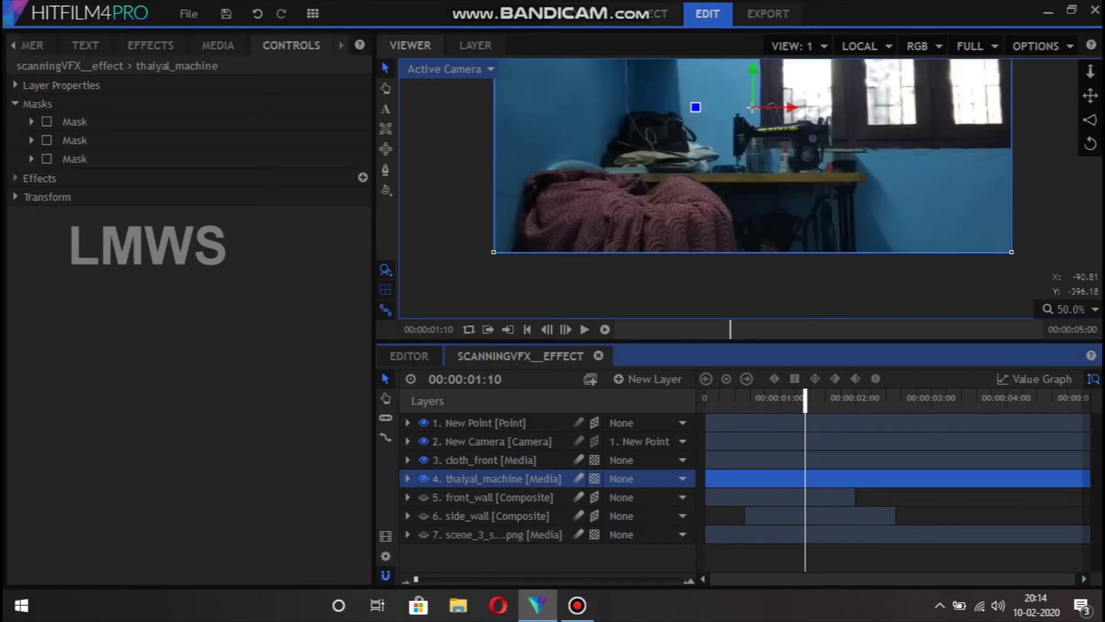
{"action": "left_click", "coordinate": [47, 122]}
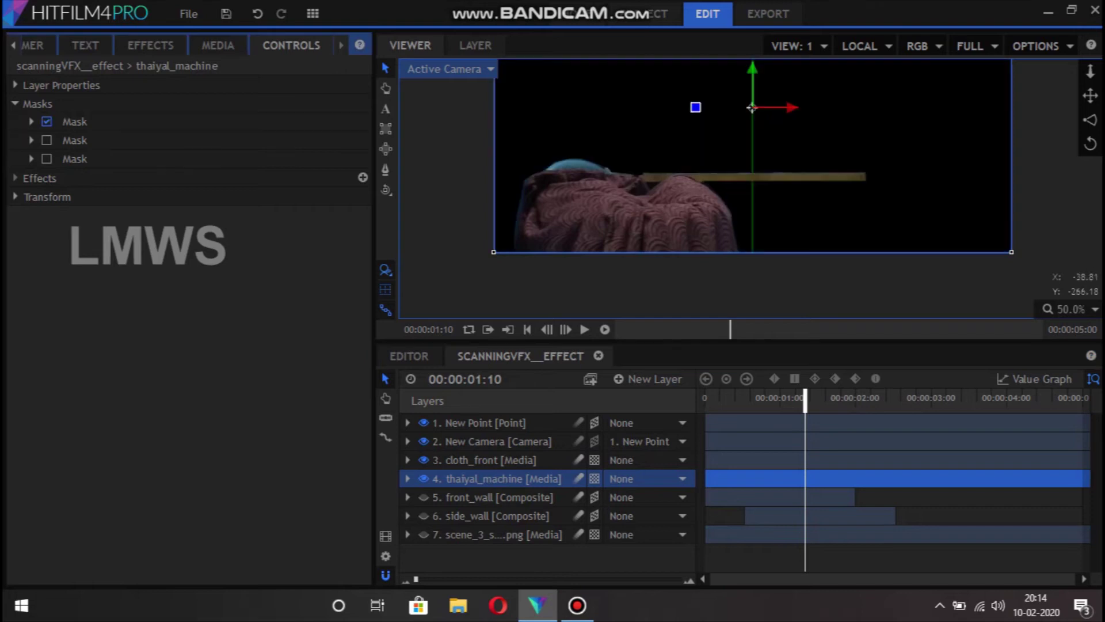
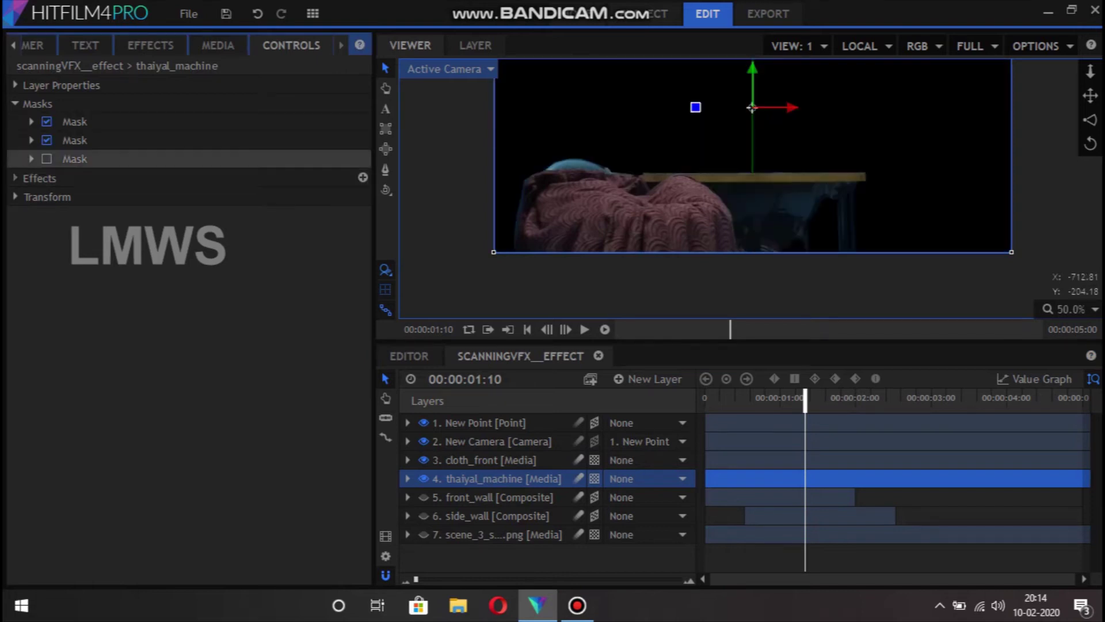
Re-enable the third mask on thaiyal_machine so the sewing machine shows again.
{"action": "left_click", "coordinate": [46, 159]}
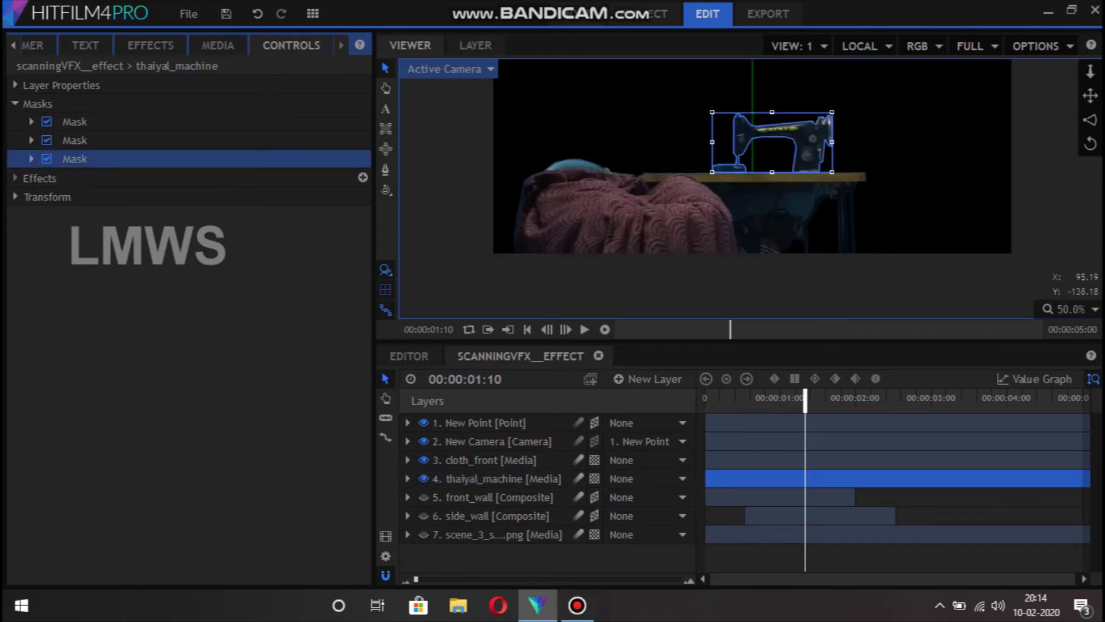
{"action": "scroll", "coordinate": [790, 187], "scroll_direction": "up", "scroll_amount": 1}
{"action": "scroll", "coordinate": [790, 187], "scroll_direction": "up", "scroll_amount": 1}
{"action": "scroll", "coordinate": [790, 187], "scroll_direction": "up", "scroll_amount": 1}
{"action": "scroll", "coordinate": [791, 186], "scroll_direction": "up", "scroll_amount": 1}
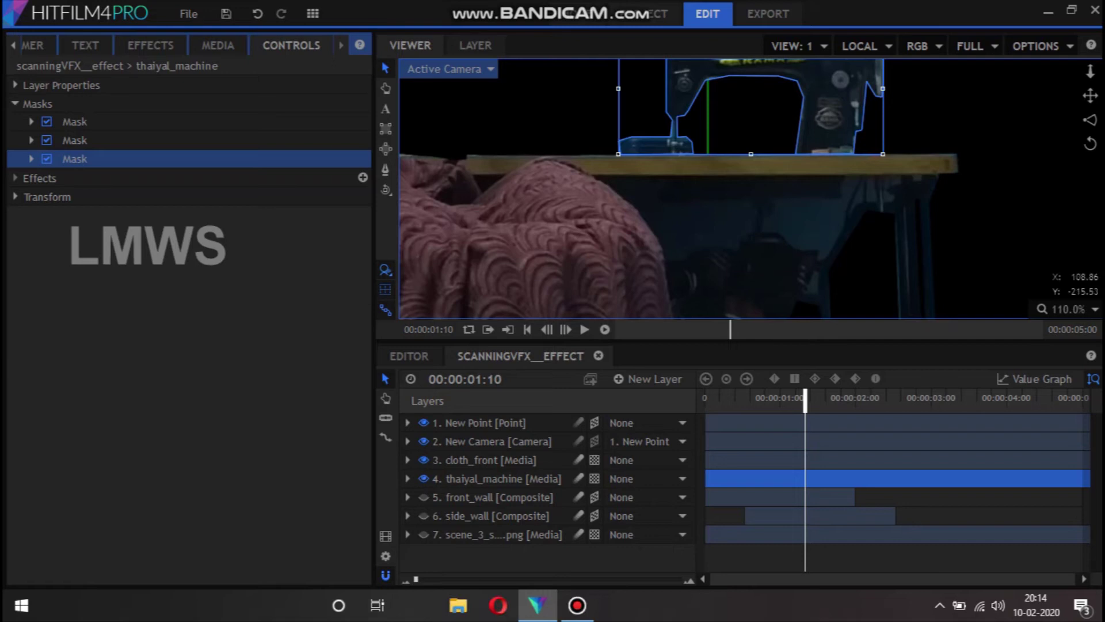
{"action": "scroll", "coordinate": [790, 187], "scroll_direction": "down", "scroll_amount": 2}
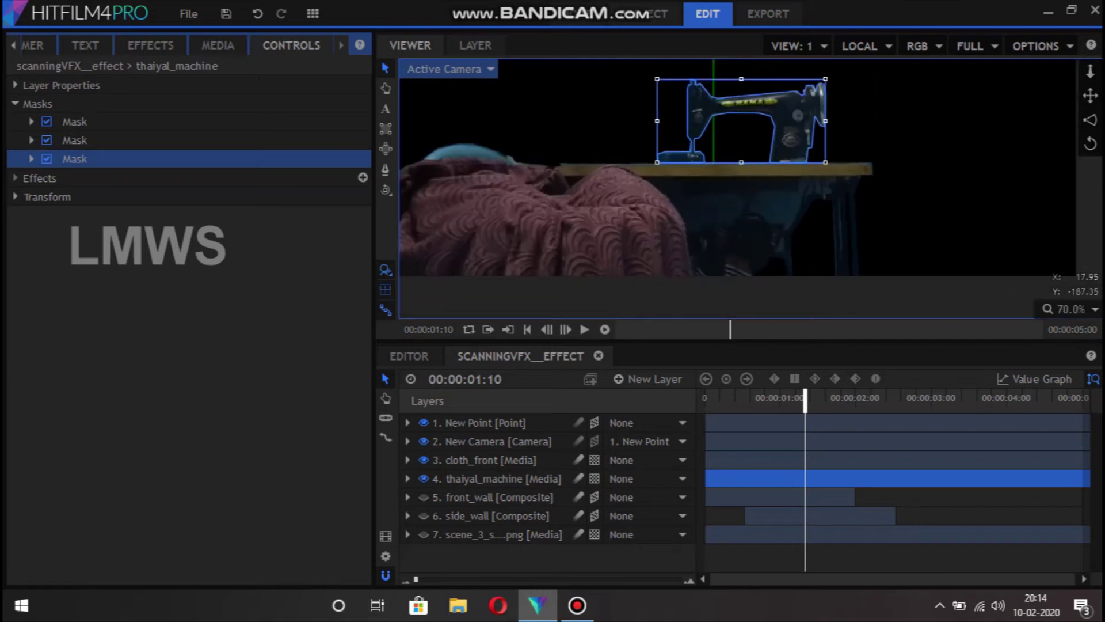
{"action": "scroll", "coordinate": [719, 218], "scroll_direction": "up", "scroll_amount": 3}
Select the thaiyal_machine layer, switch to the mask tool, and save the project.
{"action": "left_click", "coordinate": [498, 478]}
{"action": "scroll", "coordinate": [748, 190], "scroll_direction": "up", "scroll_amount": 3}
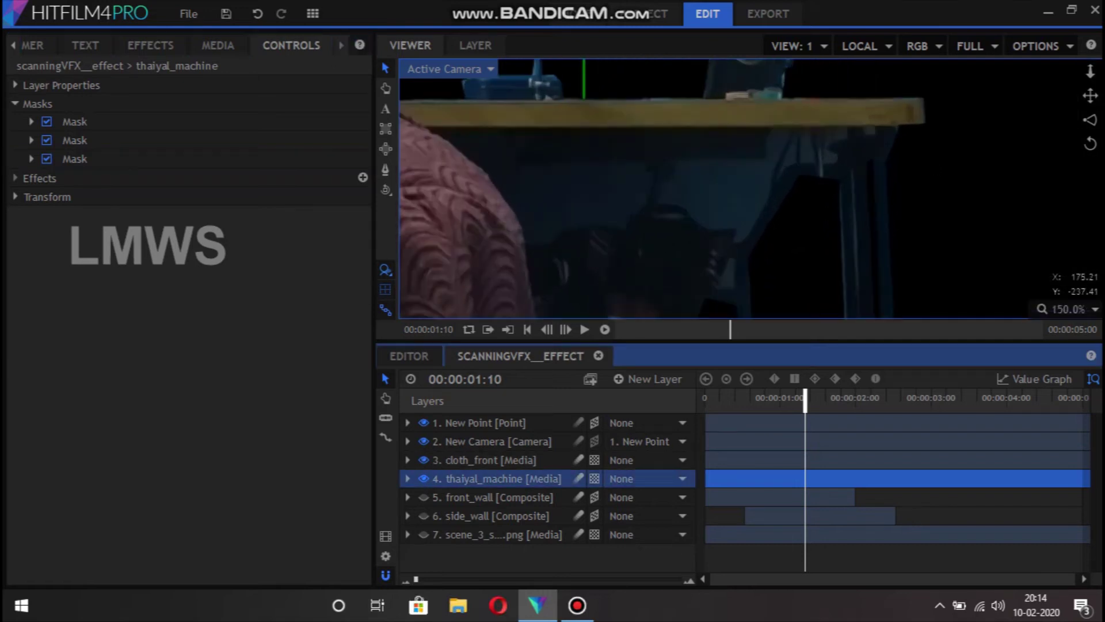
{"action": "key", "text": "f"}
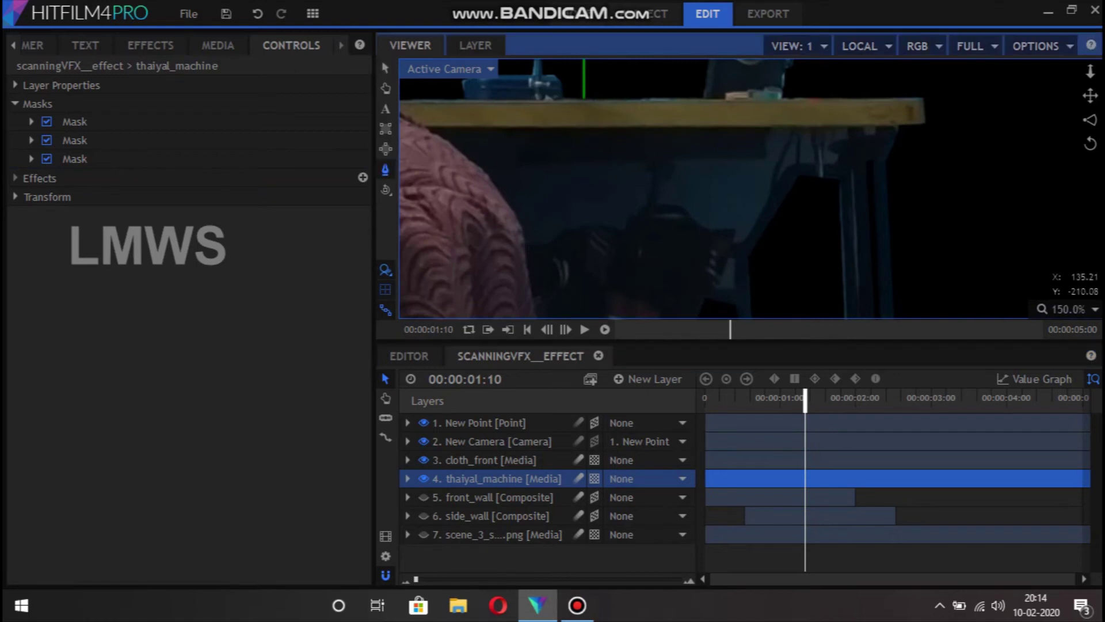
{"action": "key", "text": "ctrl+s"}
{"action": "scroll", "coordinate": [730, 167], "scroll_direction": "up", "scroll_amount": 2}
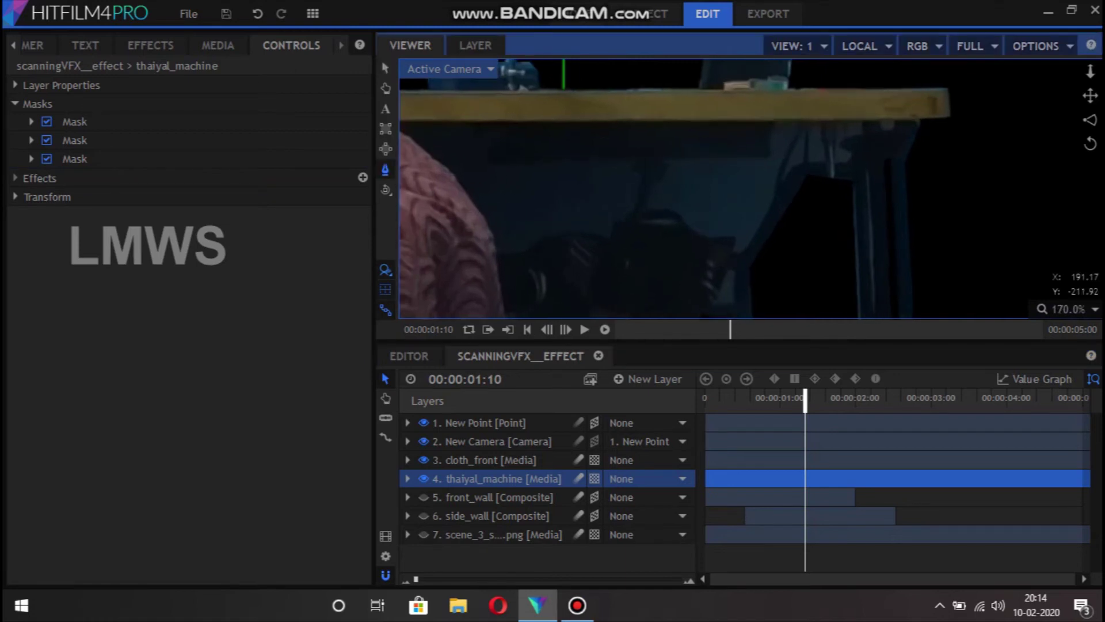
Start tracing a new mask outline around the region beneath the table.
{"action": "left_click", "coordinate": [825, 158]}
{"action": "left_click", "coordinate": [803, 159]}
{"action": "left_click", "coordinate": [783, 171]}
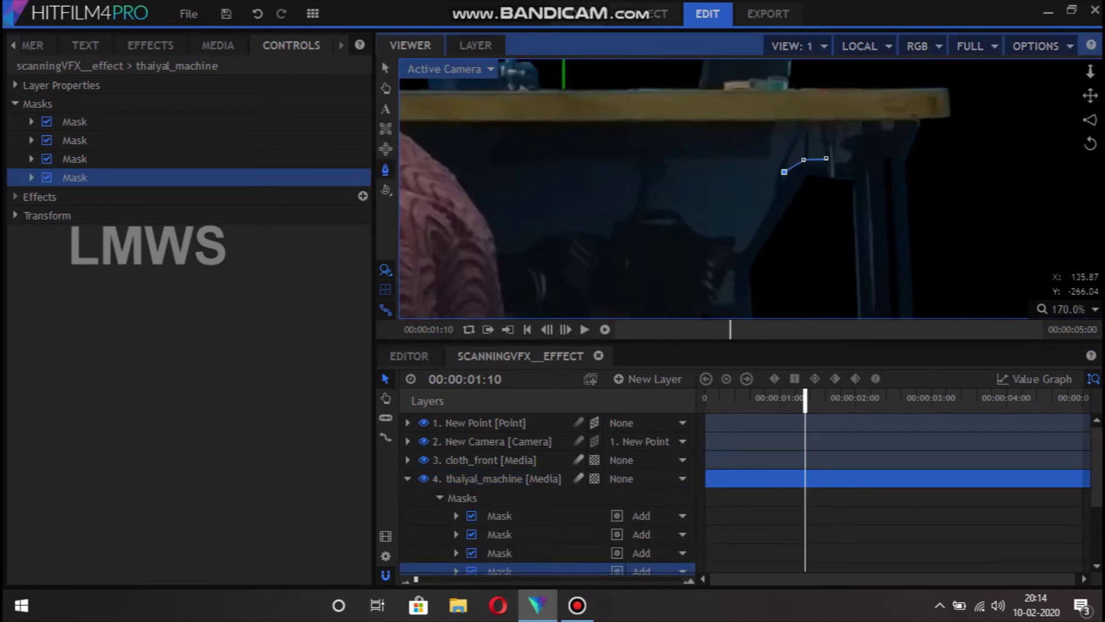
{"action": "left_click", "coordinate": [748, 243]}
{"action": "left_click", "coordinate": [728, 251]}
{"action": "left_click", "coordinate": [737, 234]}
{"action": "left_click", "coordinate": [702, 233]}
{"action": "left_click", "coordinate": [684, 219]}
{"action": "left_click", "coordinate": [663, 208]}
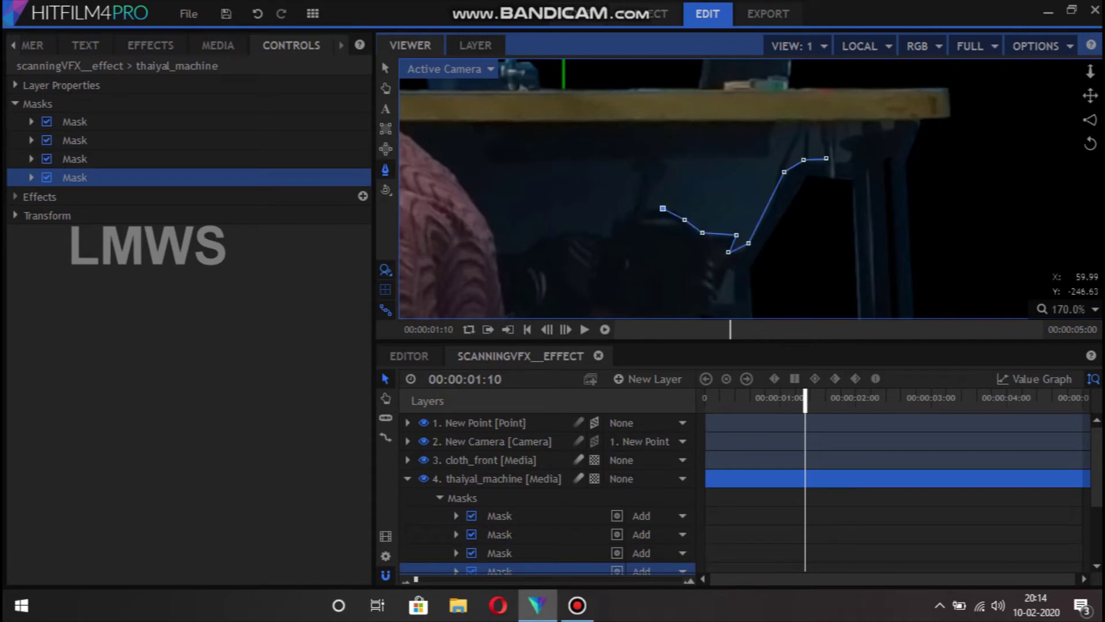
{"action": "left_click", "coordinate": [648, 201]}
{"action": "left_click", "coordinate": [655, 183]}
{"action": "left_click", "coordinate": [669, 171]}
Finish the outline along the tabletop underside, close it, and nudge one point lower.
{"action": "left_click", "coordinate": [679, 156]}
{"action": "left_click", "coordinate": [699, 153]}
{"action": "left_click", "coordinate": [741, 156]}
{"action": "left_click", "coordinate": [768, 160]}
{"action": "left_click", "coordinate": [773, 147]}
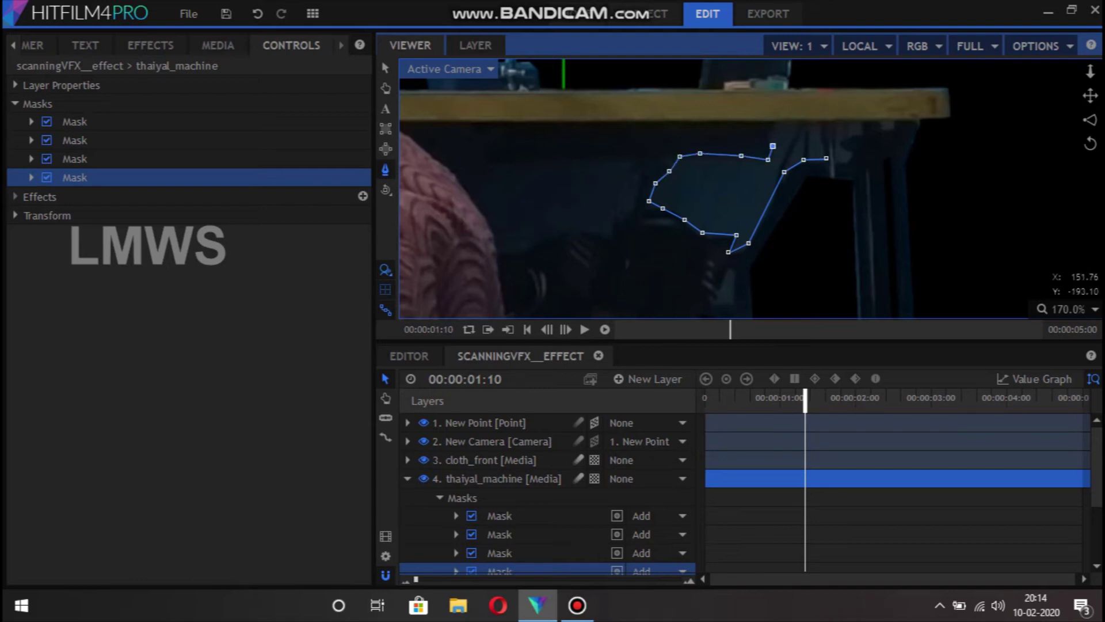
{"action": "left_click", "coordinate": [774, 130]}
{"action": "left_click", "coordinate": [780, 119]}
{"action": "left_click", "coordinate": [862, 119]}
{"action": "left_click", "coordinate": [849, 130]}
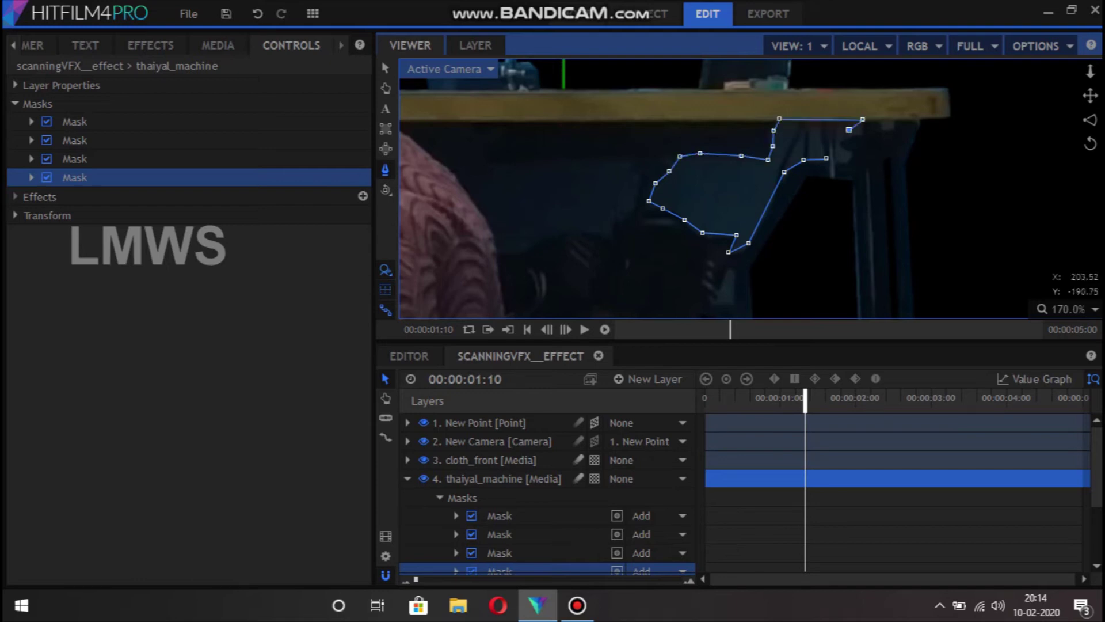
{"action": "left_click", "coordinate": [843, 136]}
{"action": "left_click", "coordinate": [850, 147]}
{"action": "left_click", "coordinate": [851, 155]}
{"action": "left_click", "coordinate": [826, 158]}
{"action": "left_click_drag", "start_coordinate": [839, 156], "coordinate": [839, 160]}
Set the new fourth mask on thaiyal_machine to Subtract blend mode.
{"action": "left_click", "coordinate": [852, 164]}
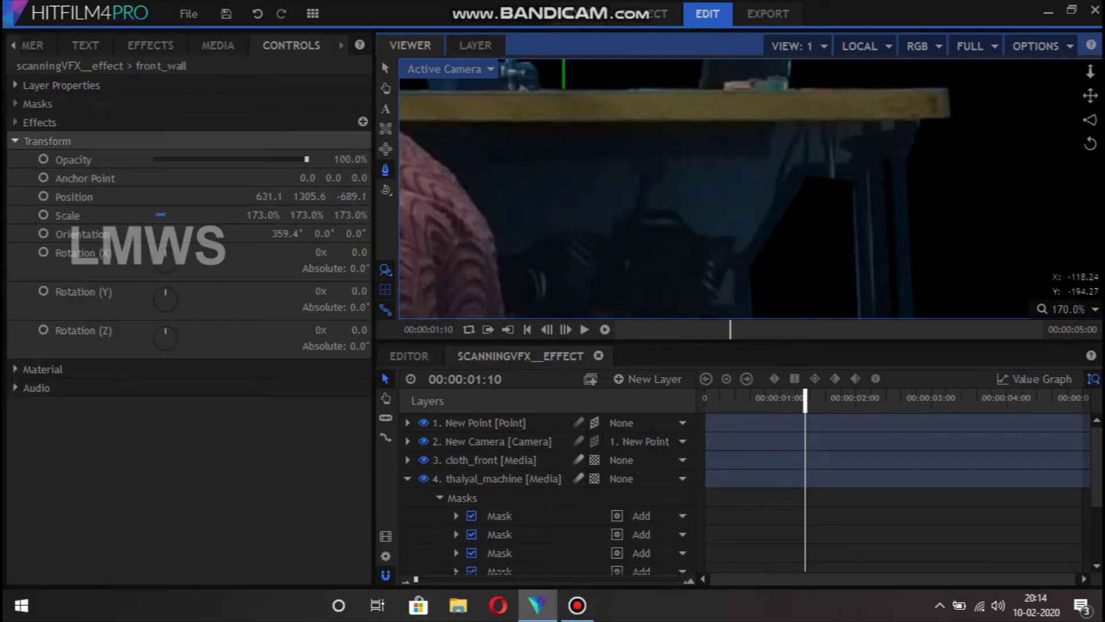
{"action": "left_click", "coordinate": [46, 141]}
{"action": "left_click", "coordinate": [495, 478]}
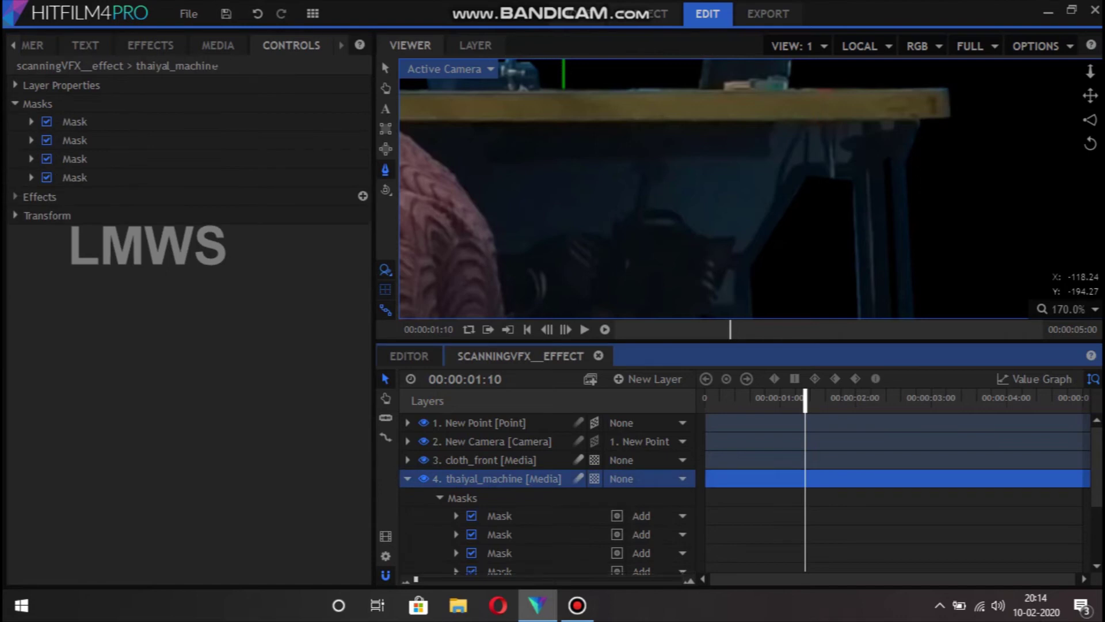
{"action": "left_click", "coordinate": [500, 571]}
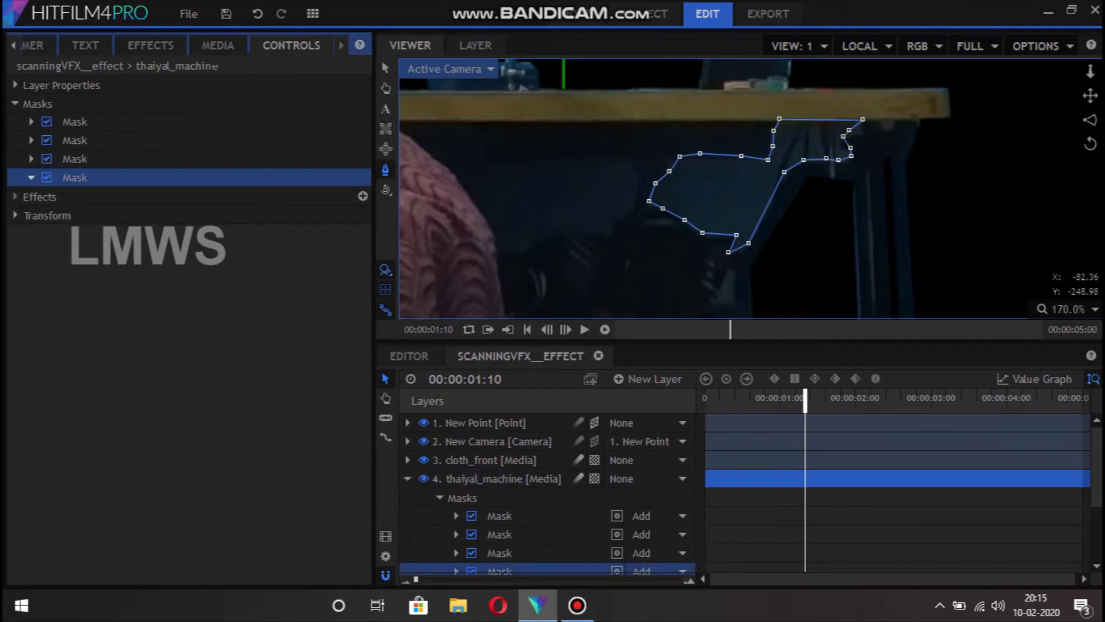
{"action": "left_click", "coordinate": [31, 177]}
{"action": "left_click", "coordinate": [259, 215]}
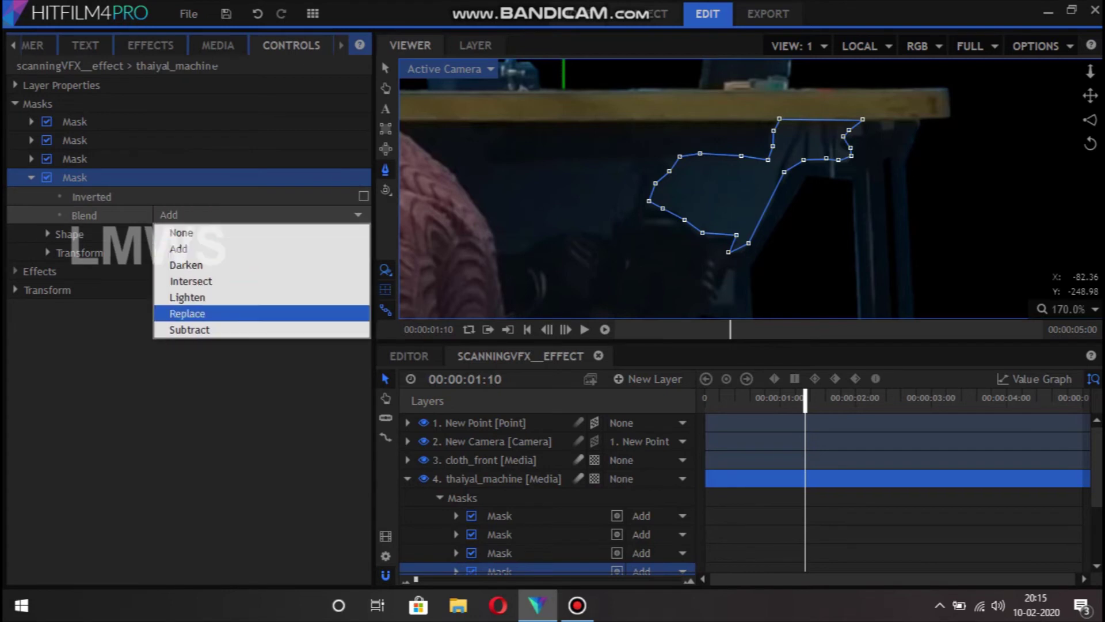
{"action": "left_click", "coordinate": [189, 329]}
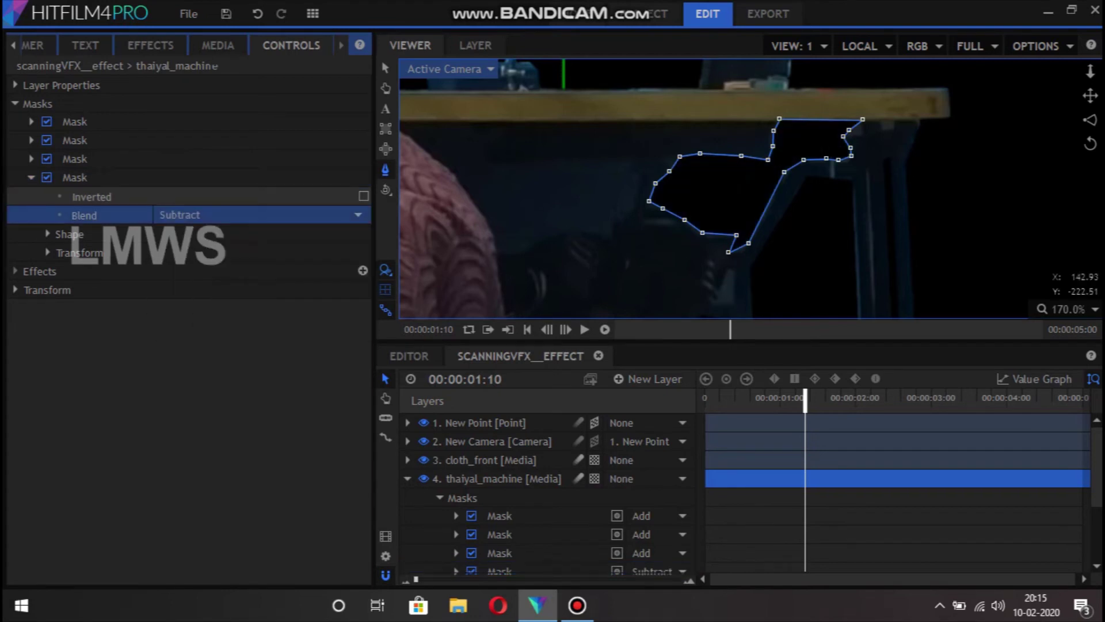
{"action": "left_click", "coordinate": [31, 178]}
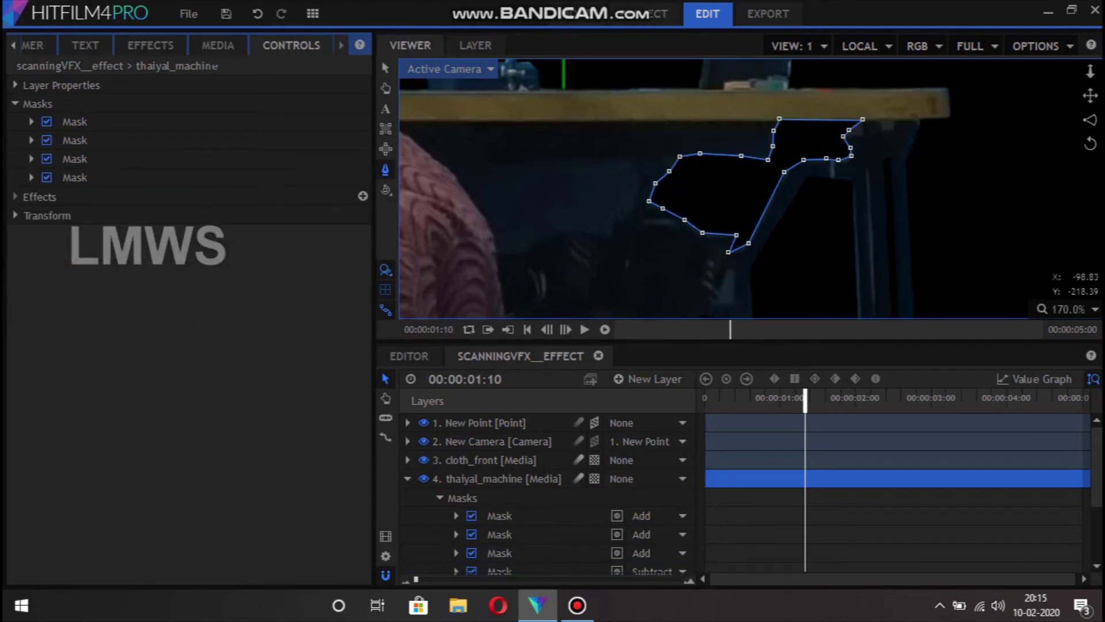
{"action": "left_click", "coordinate": [382, 61]}
Trace and close a fifth mask outline under the table's left side.
{"action": "left_click", "coordinate": [632, 173]}
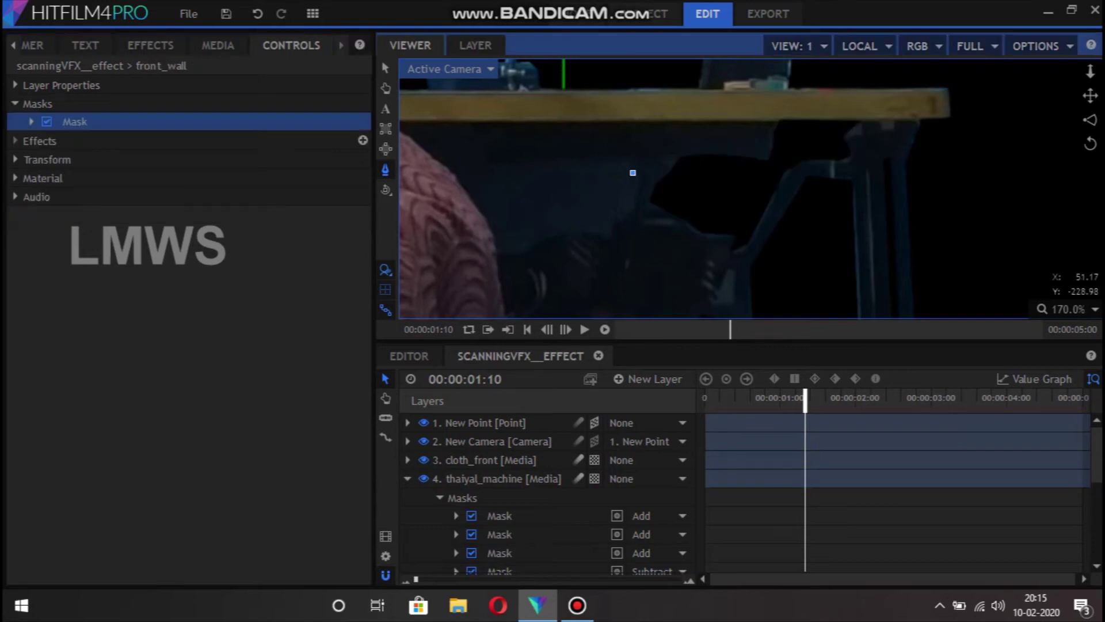
{"action": "left_click", "coordinate": [633, 187]}
{"action": "left_click", "coordinate": [634, 204]}
{"action": "left_click", "coordinate": [618, 216]}
{"action": "left_click", "coordinate": [606, 231]}
{"action": "left_click", "coordinate": [570, 230]}
{"action": "left_click", "coordinate": [540, 236]}
{"action": "left_click", "coordinate": [523, 252]}
{"action": "left_click", "coordinate": [497, 253]}
{"action": "left_click", "coordinate": [491, 222]}
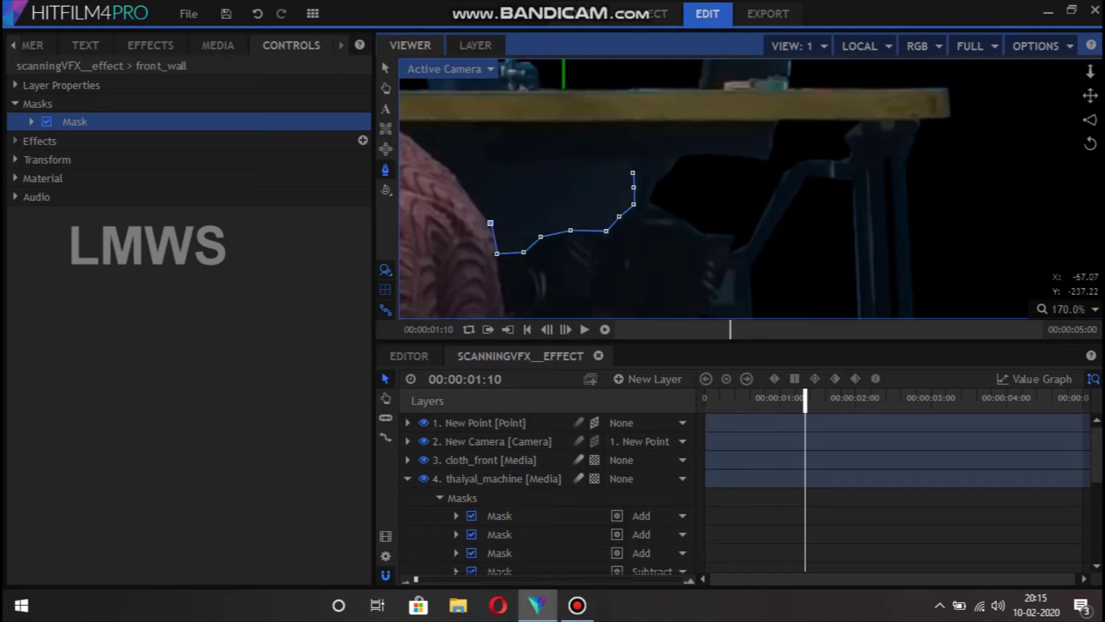
{"action": "left_click", "coordinate": [471, 192]}
{"action": "left_click", "coordinate": [459, 163]}
{"action": "left_click", "coordinate": [634, 150]}
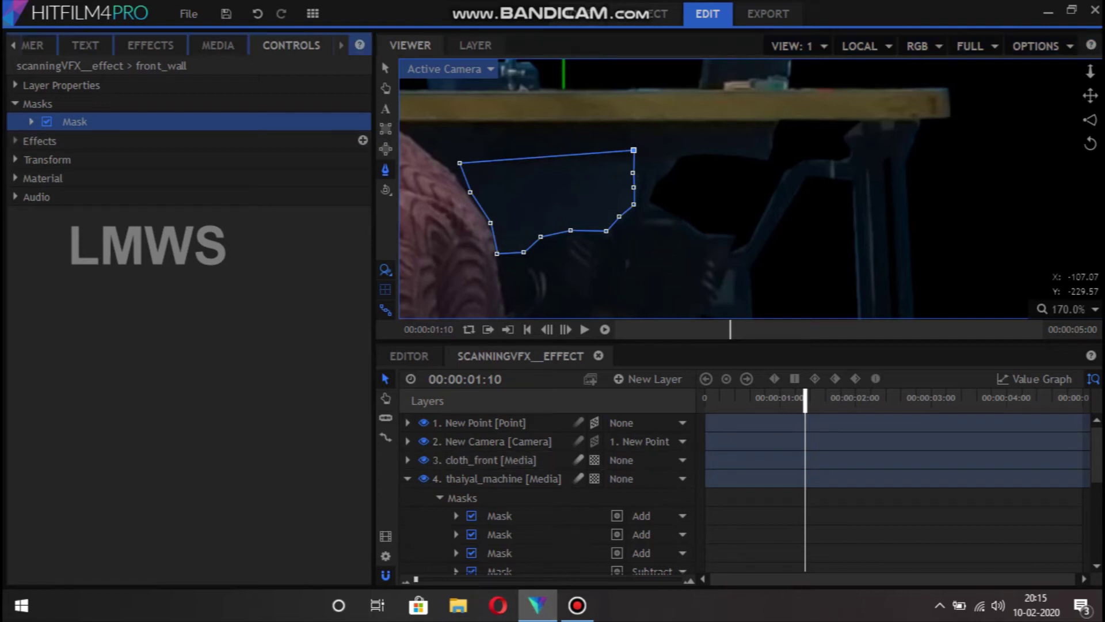
Set the fifth mask on thaiyal_machine to Subtract blend mode.
{"action": "left_click", "coordinate": [863, 478]}
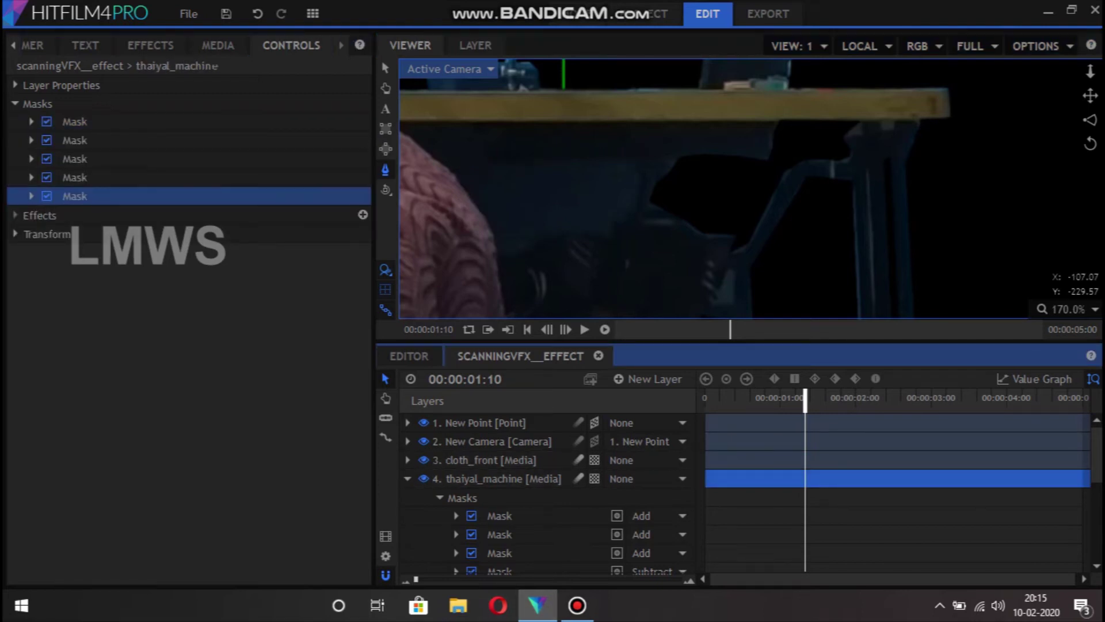
{"action": "left_click", "coordinate": [31, 195]}
{"action": "left_click", "coordinate": [358, 234]}
{"action": "left_click", "coordinate": [190, 348]}
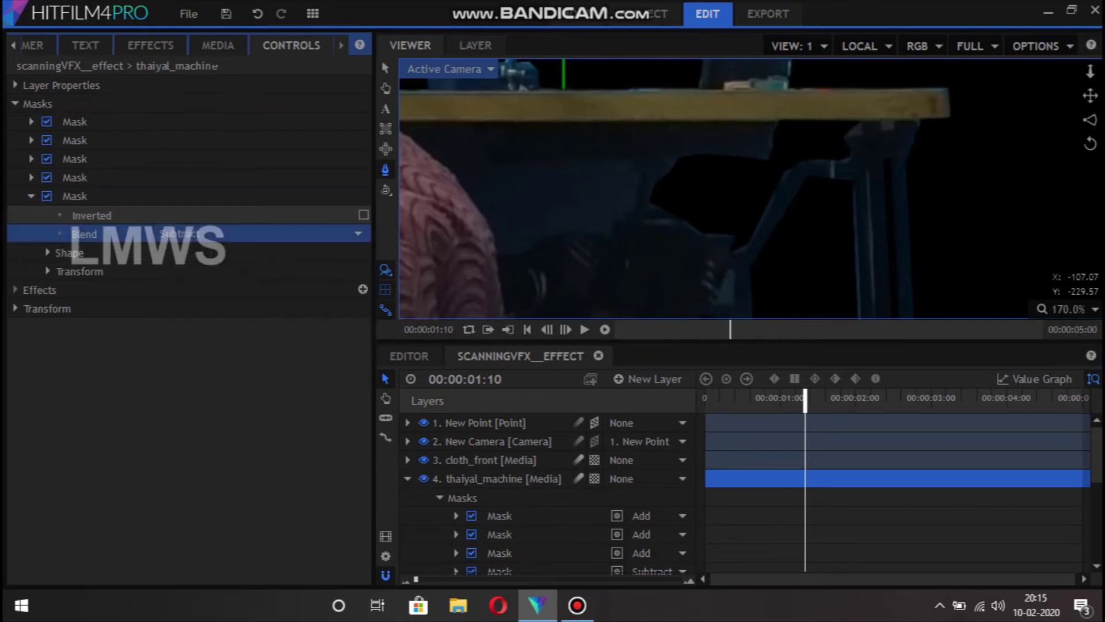
{"action": "left_click", "coordinate": [462, 498]}
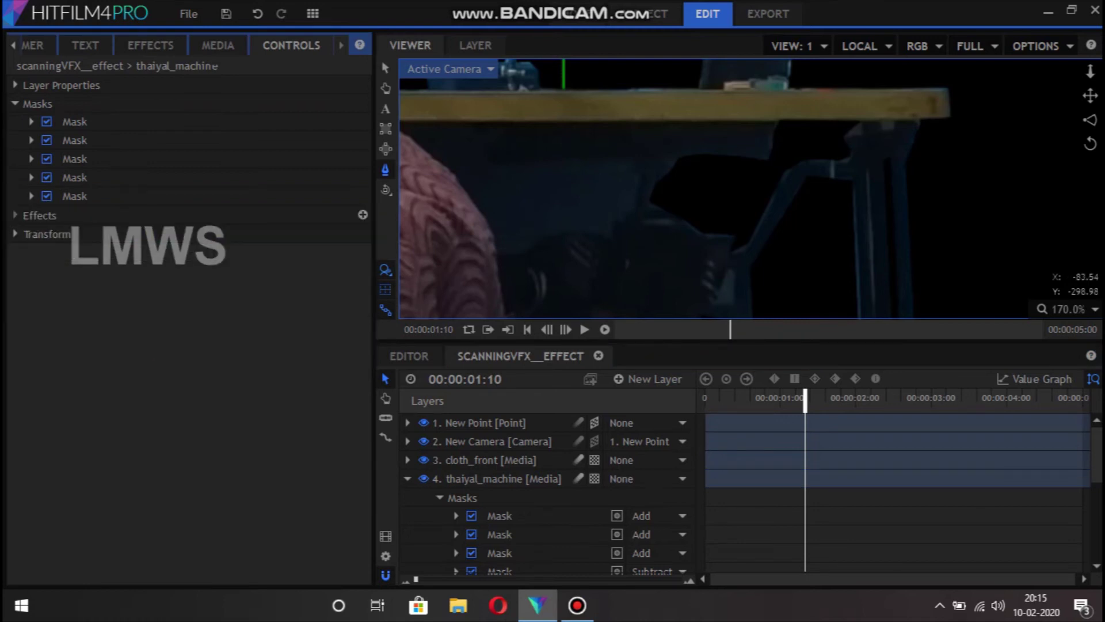
Drag the fifth mask's outline from the upper-left corner down beneath the tabletop.
{"action": "scroll", "coordinate": [716, 188], "scroll_direction": "down", "scroll_amount": 4}
{"action": "scroll", "coordinate": [518, 502], "scroll_direction": "down", "scroll_amount": 3}
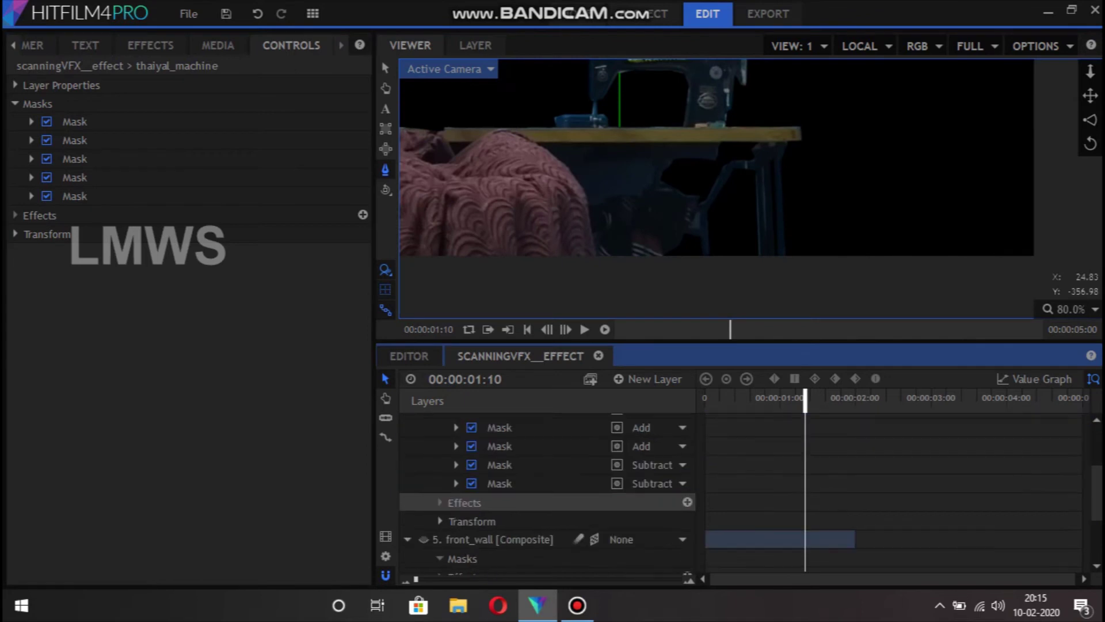
{"action": "left_click", "coordinate": [500, 483]}
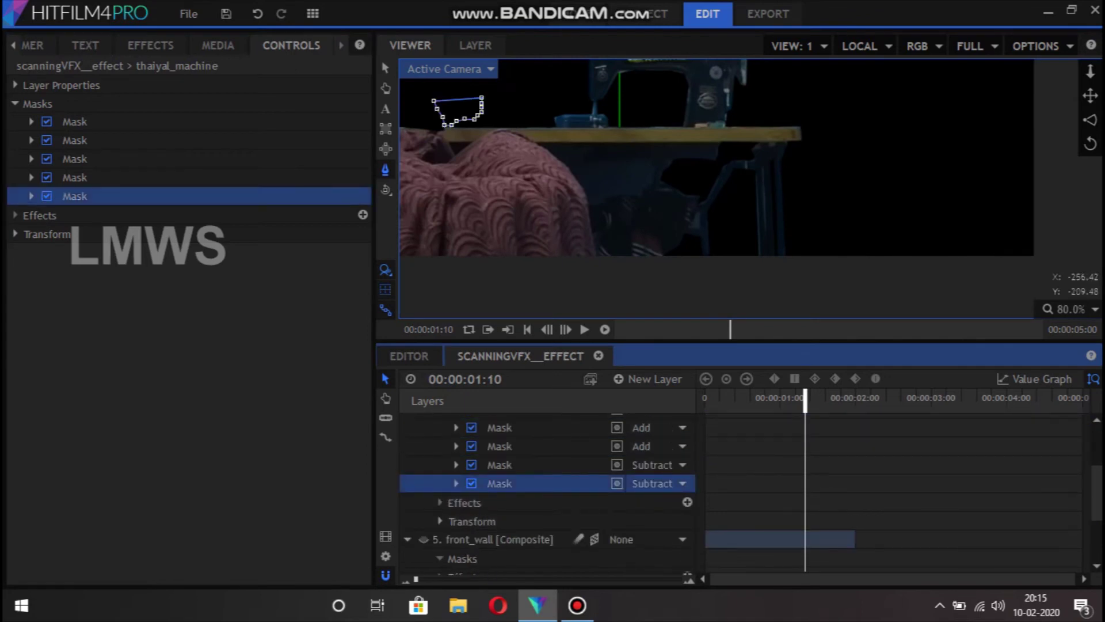
{"action": "left_click_drag", "start_coordinate": [717, 188], "coordinate": [773, 234]}
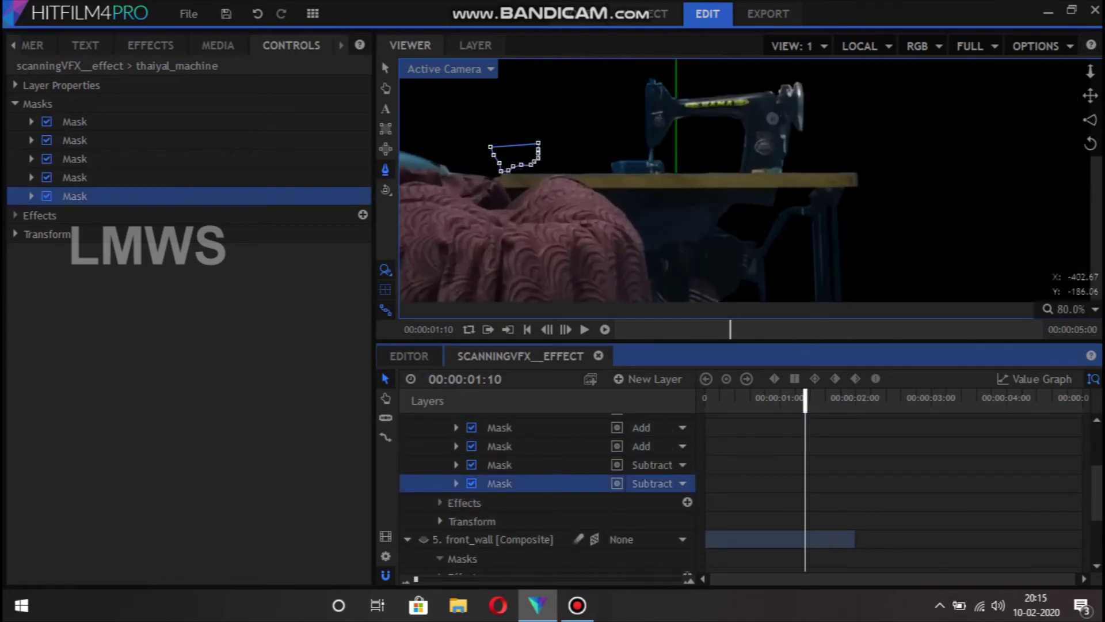
{"action": "left_click", "coordinate": [385, 67]}
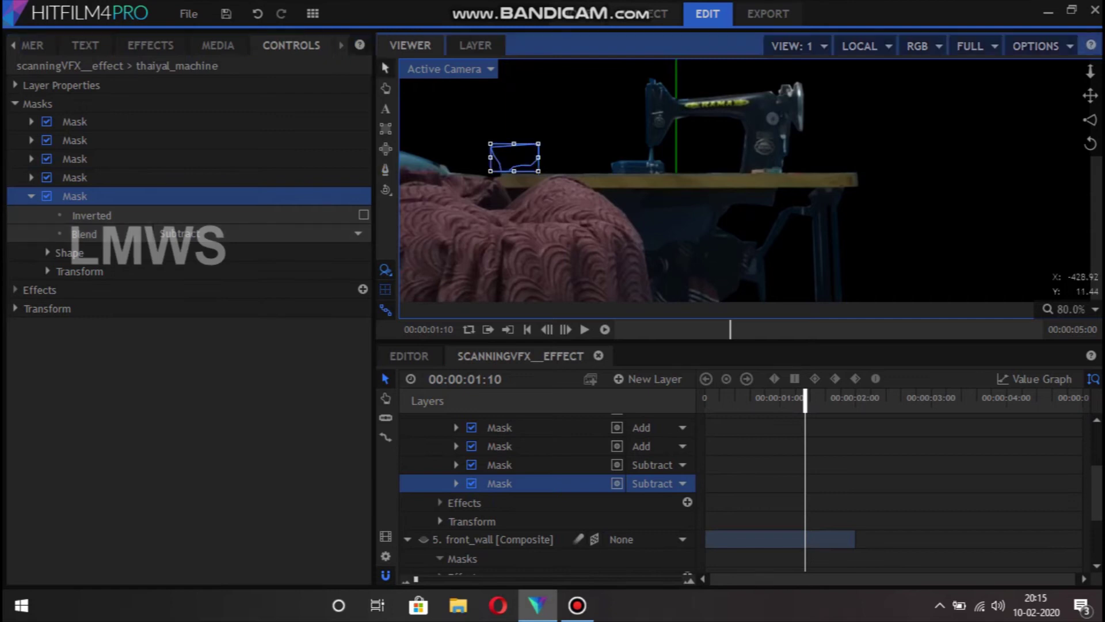
{"action": "scroll", "coordinate": [576, 192], "scroll_direction": "up", "scroll_amount": 3}
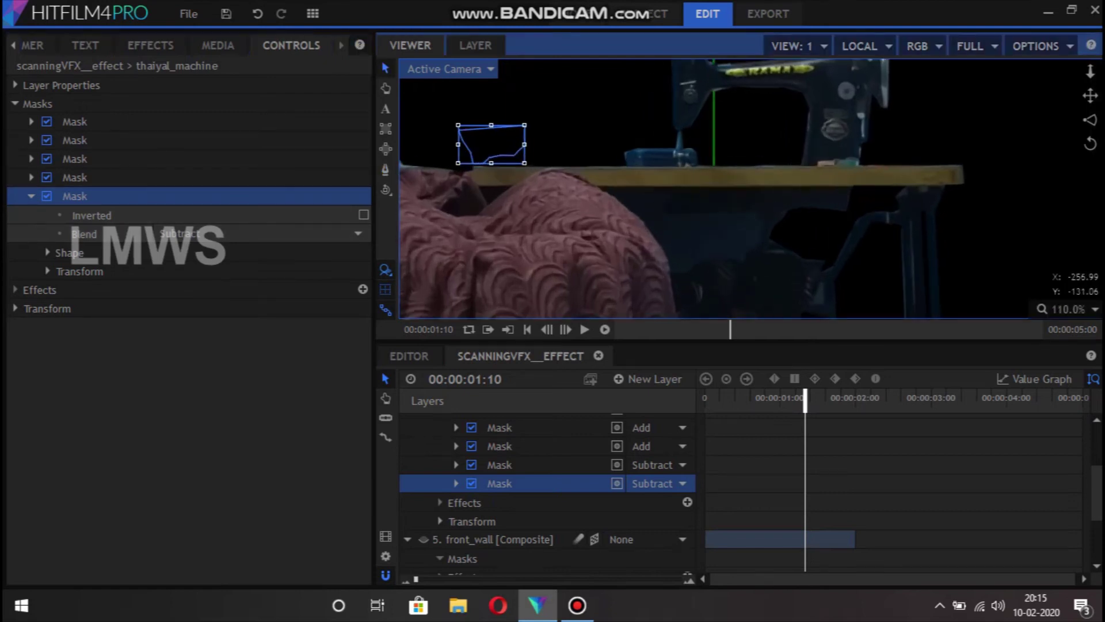
{"action": "left_click_drag", "start_coordinate": [490, 144], "coordinate": [732, 236]}
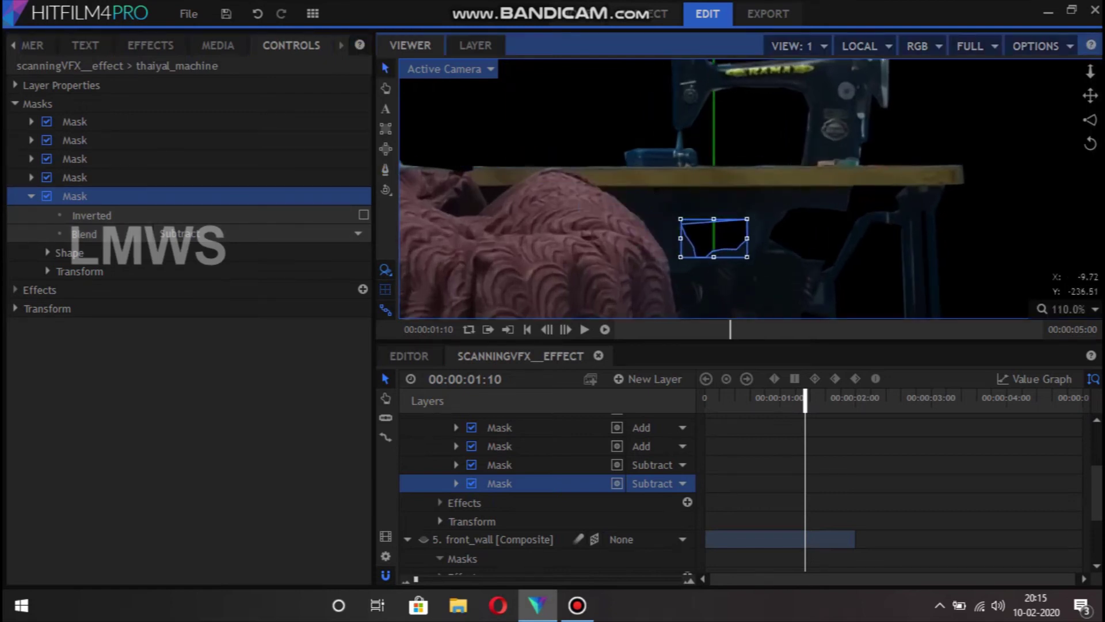
{"action": "scroll", "coordinate": [729, 270], "scroll_direction": "up", "scroll_amount": 2}
{"action": "scroll", "coordinate": [729, 271], "scroll_direction": "up", "scroll_amount": 2}
{"action": "scroll", "coordinate": [730, 270], "scroll_direction": "up", "scroll_amount": 1}
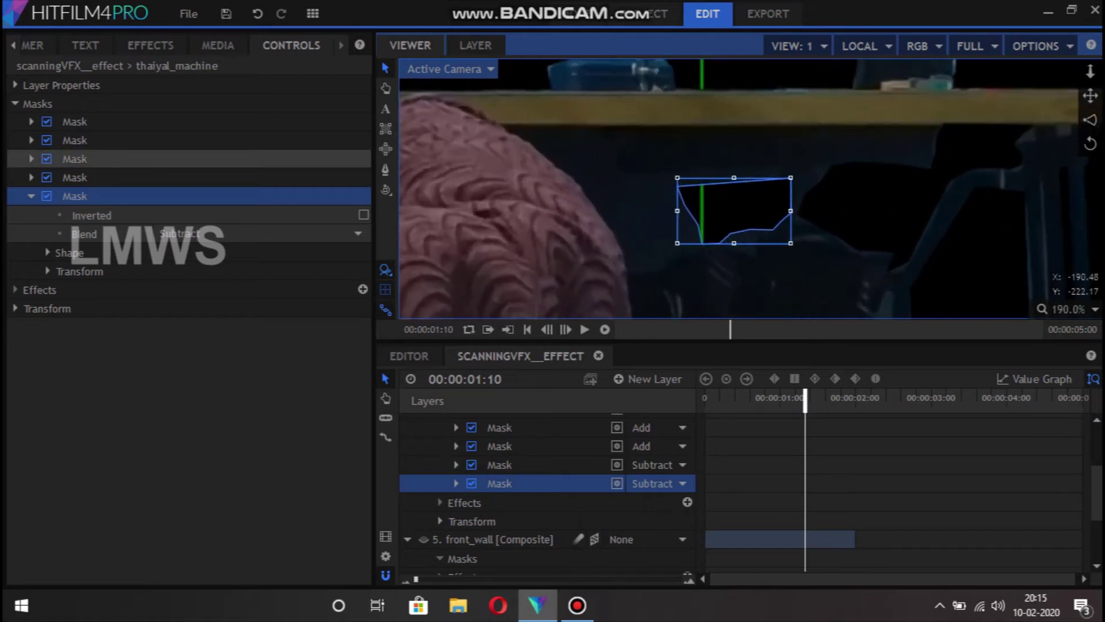
Drag the fifth mask's points and curve its lower segment along the cloth edge.
{"action": "key", "text": "p"}
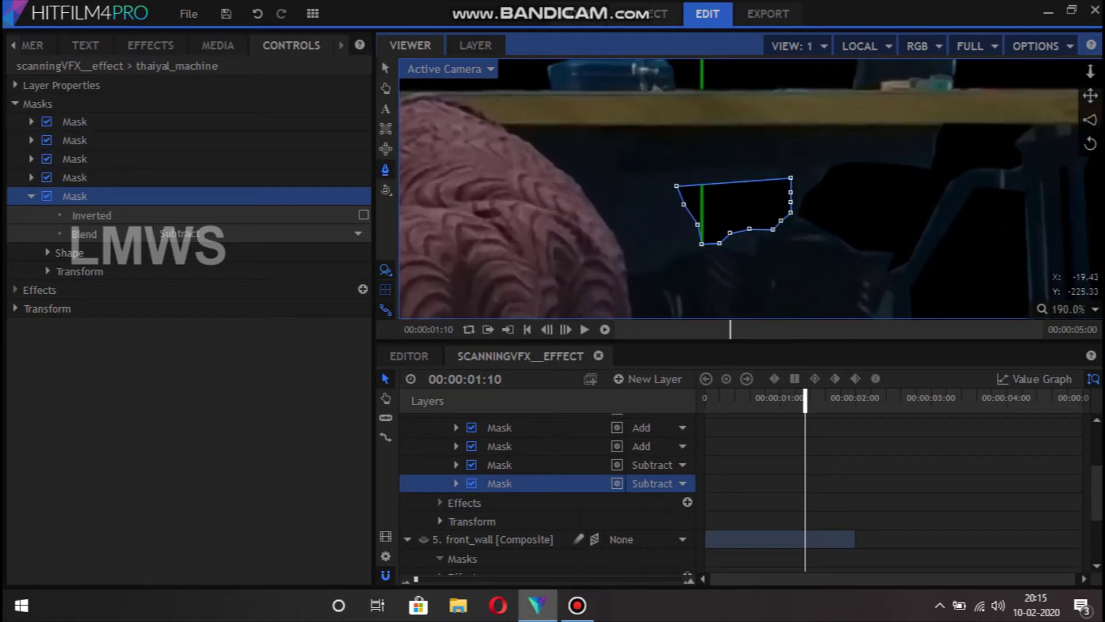
{"action": "left_click_drag", "start_coordinate": [677, 186], "coordinate": [576, 177]}
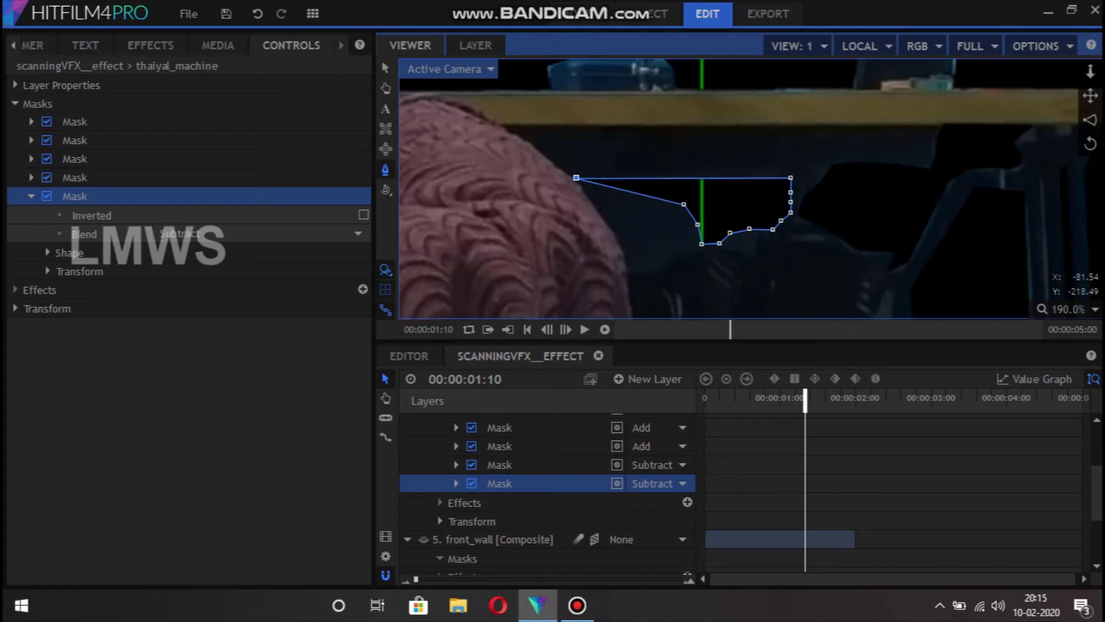
{"action": "left_click_drag", "start_coordinate": [683, 205], "coordinate": [607, 217]}
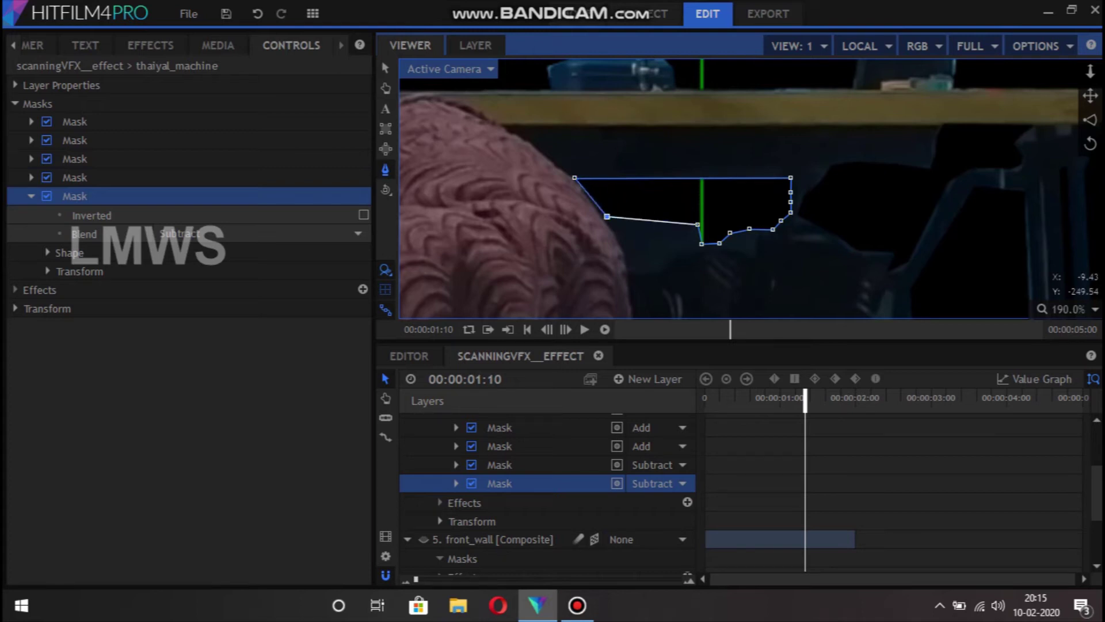
{"action": "left_click", "coordinate": [697, 225]}
{"action": "left_click_drag", "start_coordinate": [698, 224], "coordinate": [628, 262]}
{"action": "left_click_drag", "start_coordinate": [701, 244], "coordinate": [666, 268]}
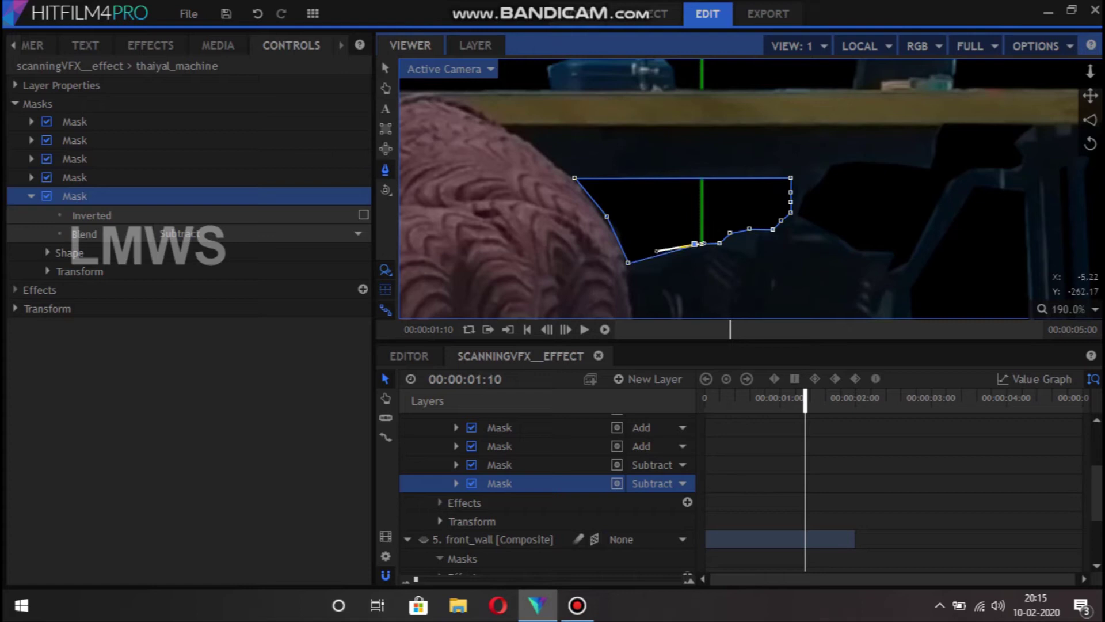
{"action": "scroll", "coordinate": [666, 265], "scroll_direction": "down", "scroll_amount": 1}
{"action": "scroll", "coordinate": [666, 261], "scroll_direction": "down", "scroll_amount": 1}
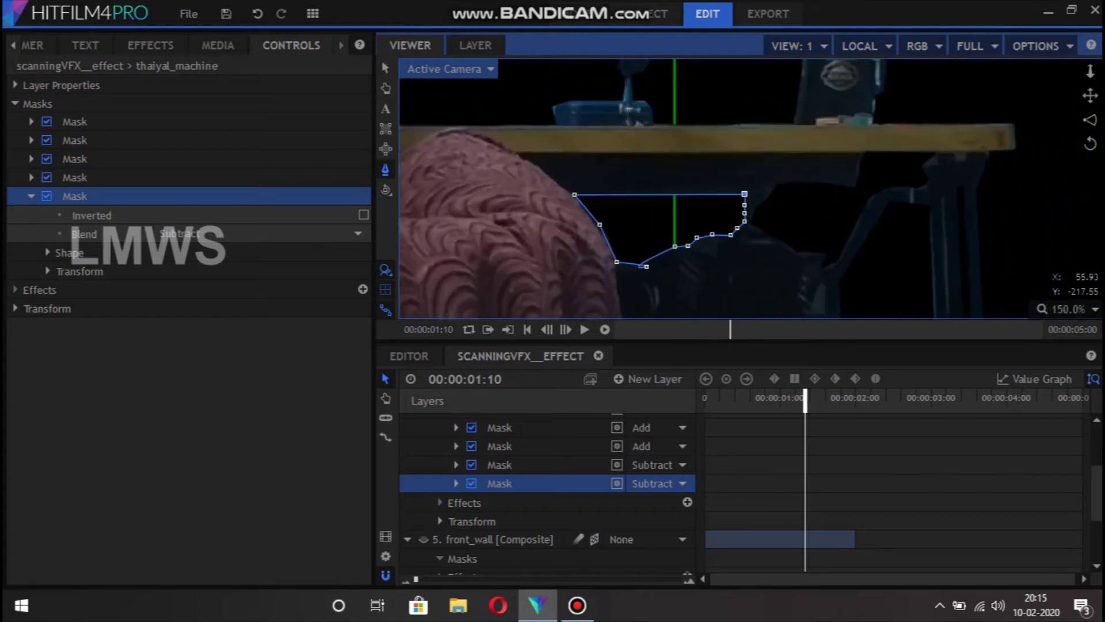
Raise the mask's top-right corner to the tabletop and curve its top edge around the cloth.
{"action": "left_click_drag", "start_coordinate": [744, 194], "coordinate": [748, 158]}
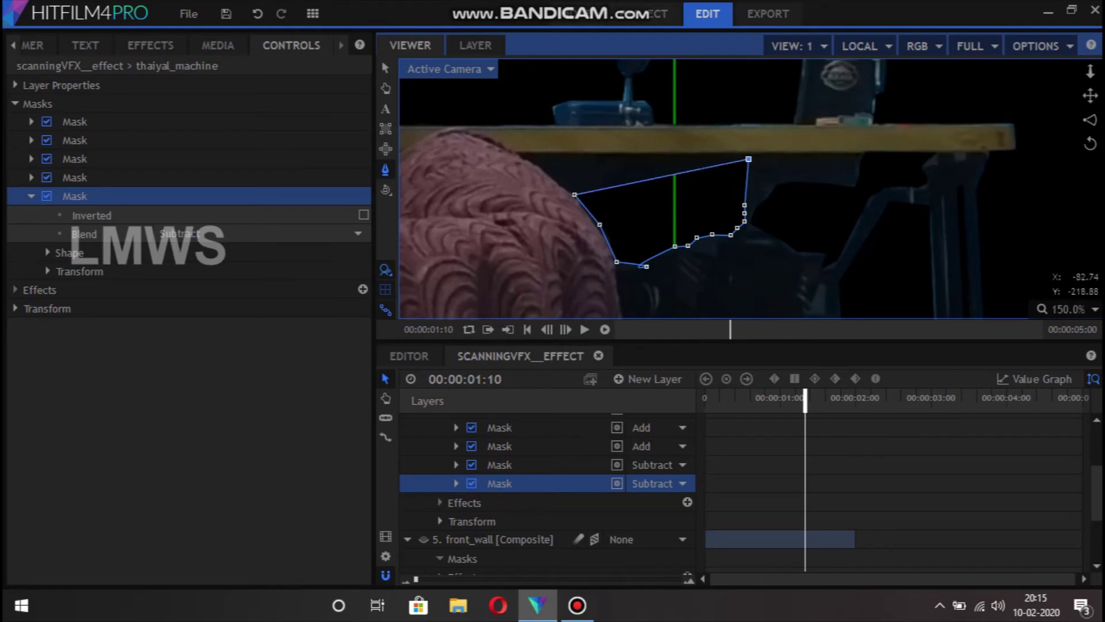
{"action": "left_click_drag", "start_coordinate": [574, 195], "coordinate": [542, 161]}
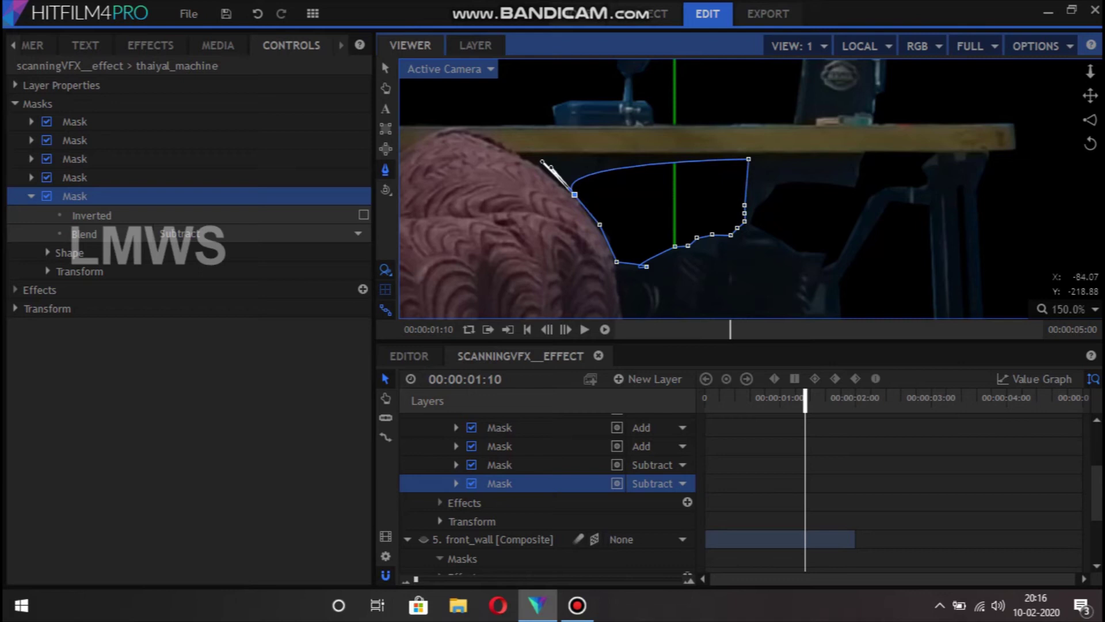
{"action": "left_click_drag", "start_coordinate": [542, 161], "coordinate": [534, 148]}
{"action": "scroll", "coordinate": [534, 148], "scroll_direction": "down", "scroll_amount": 2}
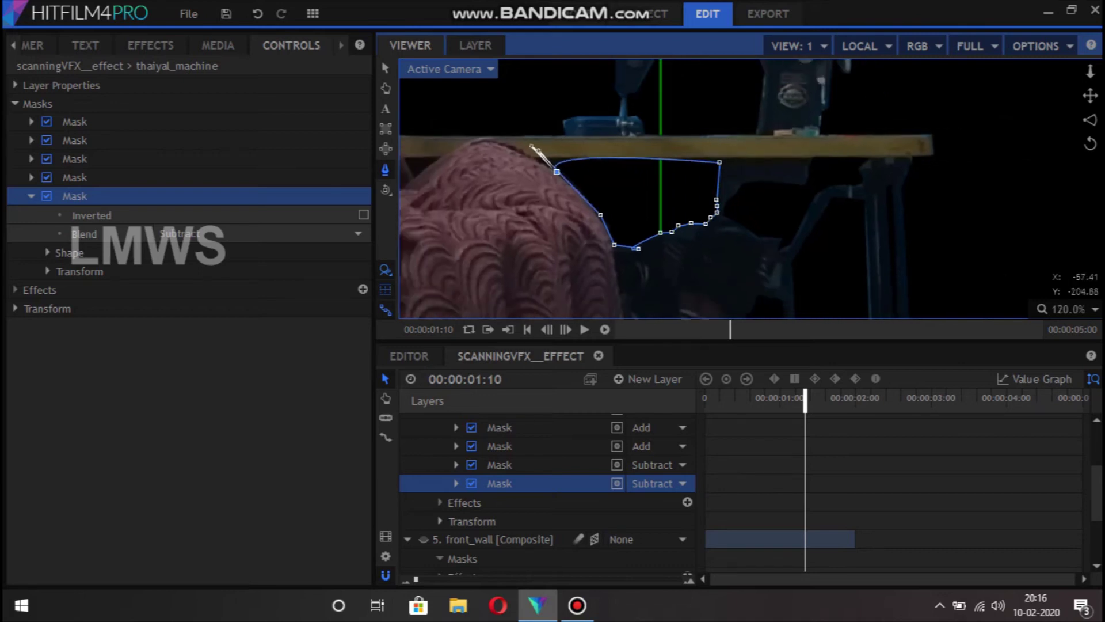
{"action": "scroll", "coordinate": [534, 148], "scroll_direction": "down", "scroll_amount": 5}
Collapse thaiyal_machine and turn on visibility for front_wall, side_wall and scene_3.
{"action": "scroll", "coordinate": [547, 489], "scroll_direction": "down", "scroll_amount": 3}
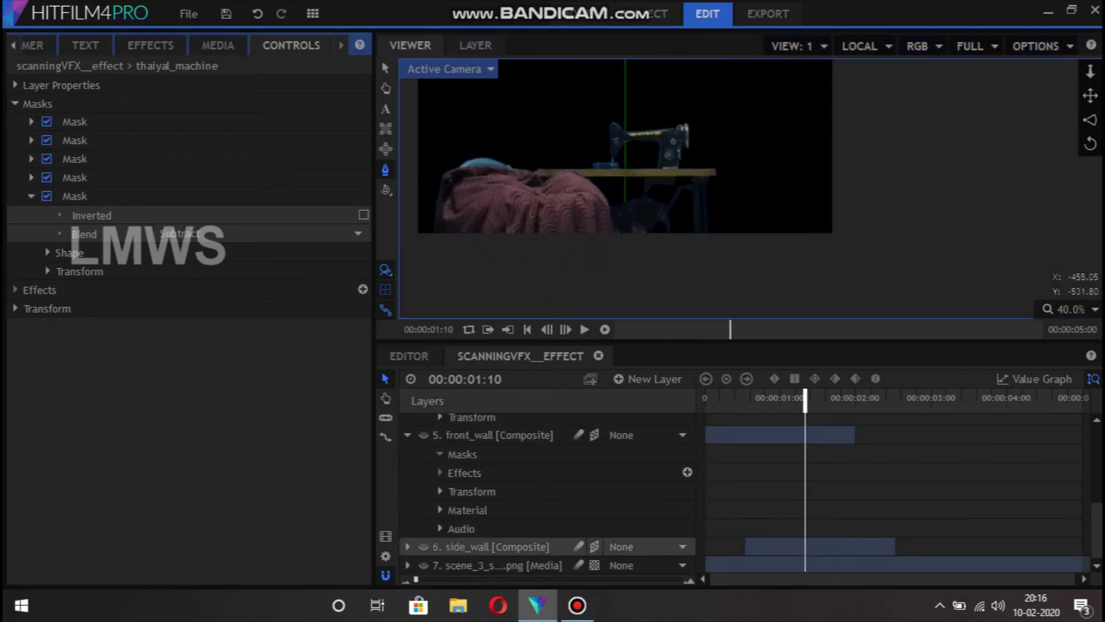
{"action": "scroll", "coordinate": [518, 489], "scroll_direction": "up", "scroll_amount": 2}
{"action": "scroll", "coordinate": [518, 489], "scroll_direction": "up", "scroll_amount": 3}
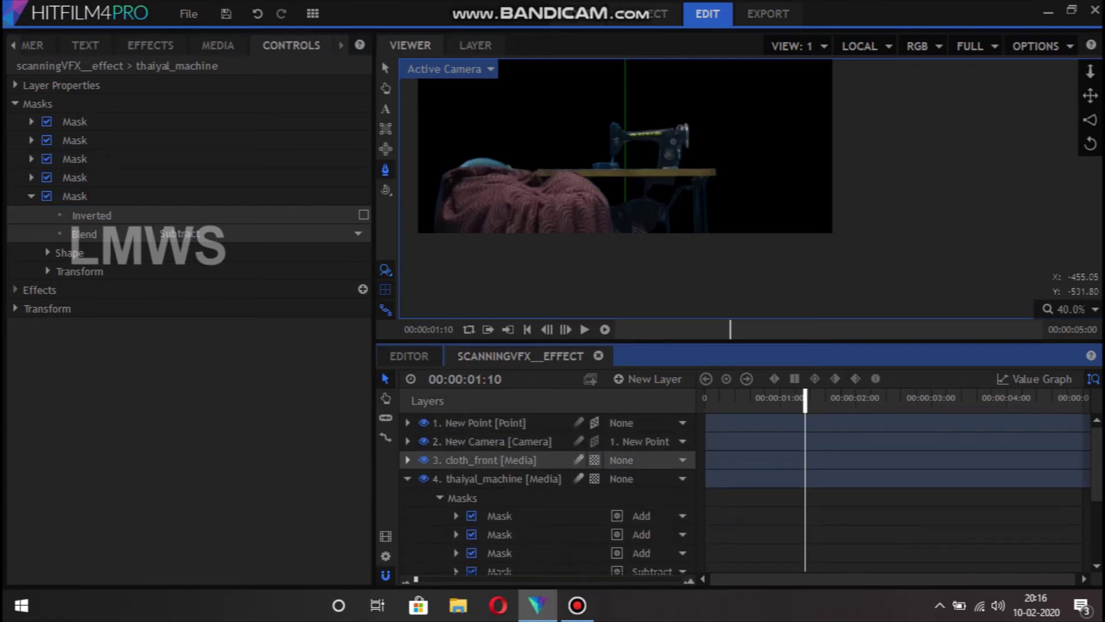
{"action": "left_click", "coordinate": [408, 478]}
{"action": "left_click", "coordinate": [424, 497]}
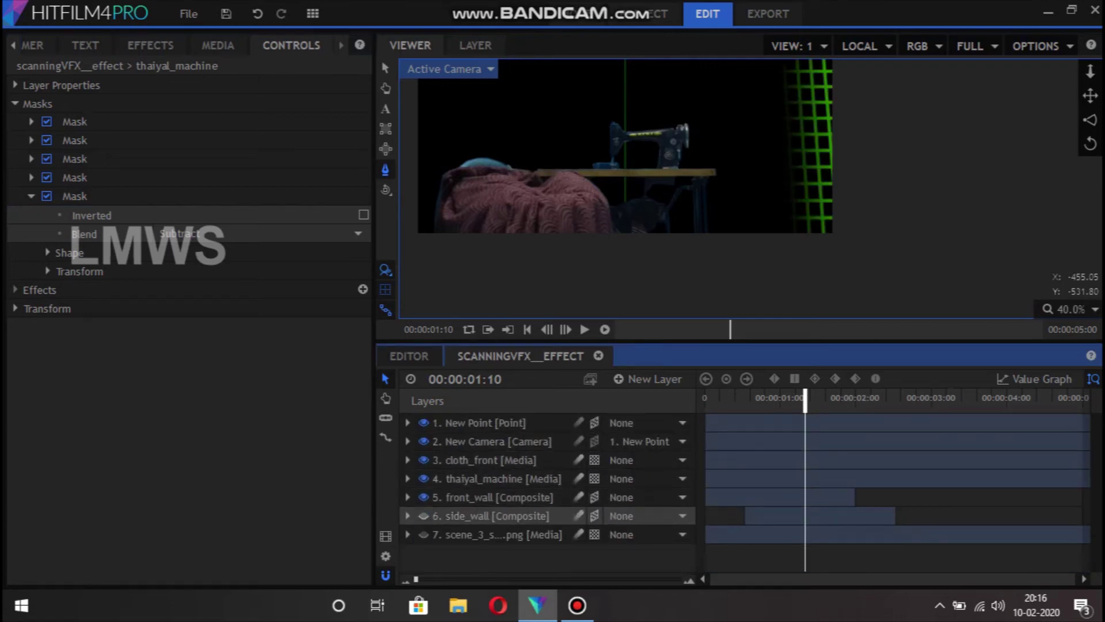
{"action": "left_click", "coordinate": [424, 516]}
{"action": "left_click", "coordinate": [424, 534]}
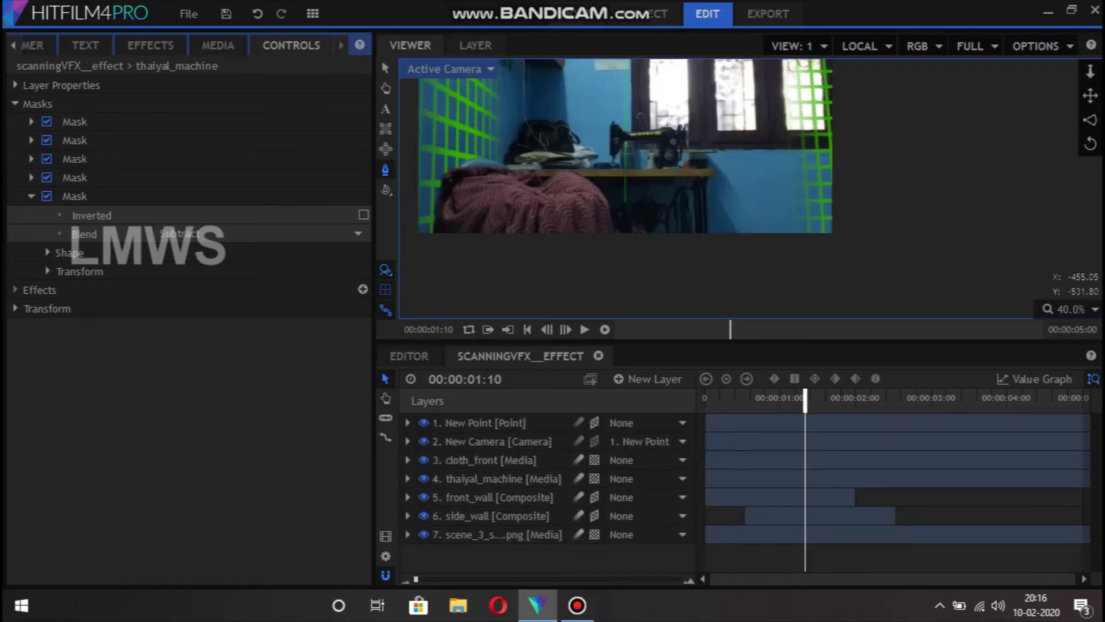
Scrub the playhead forward from 00:00:00:12 to check the grids, then reselect thaiyal_machine.
{"action": "left_click", "coordinate": [735, 397]}
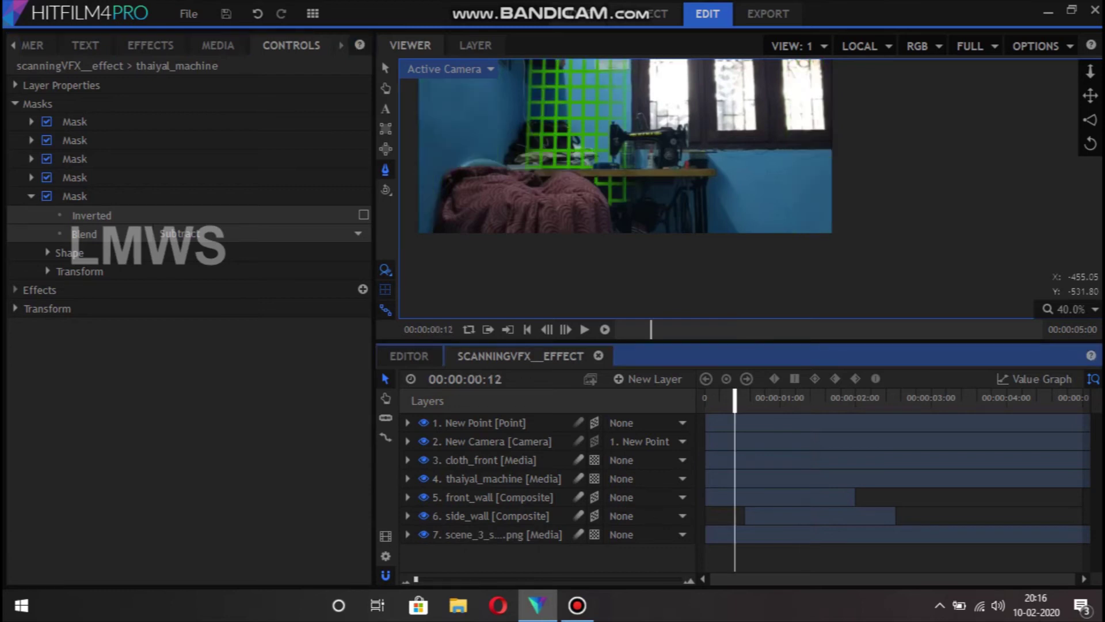
{"action": "left_click_drag", "start_coordinate": [735, 397], "coordinate": [766, 397]}
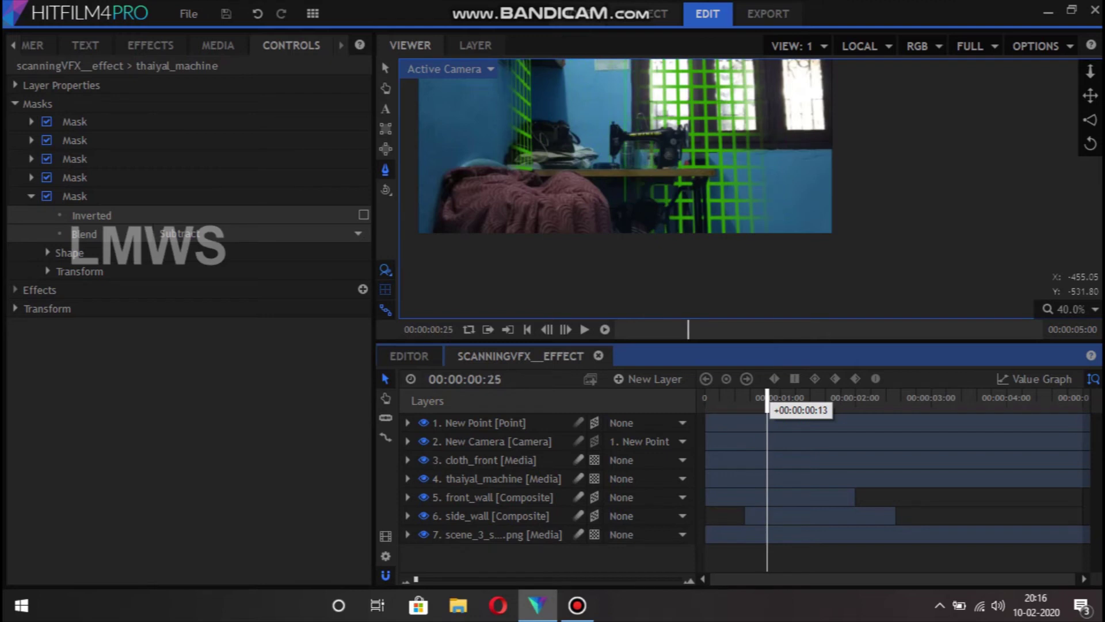
{"action": "scroll", "coordinate": [694, 178], "scroll_direction": "up", "scroll_amount": 2}
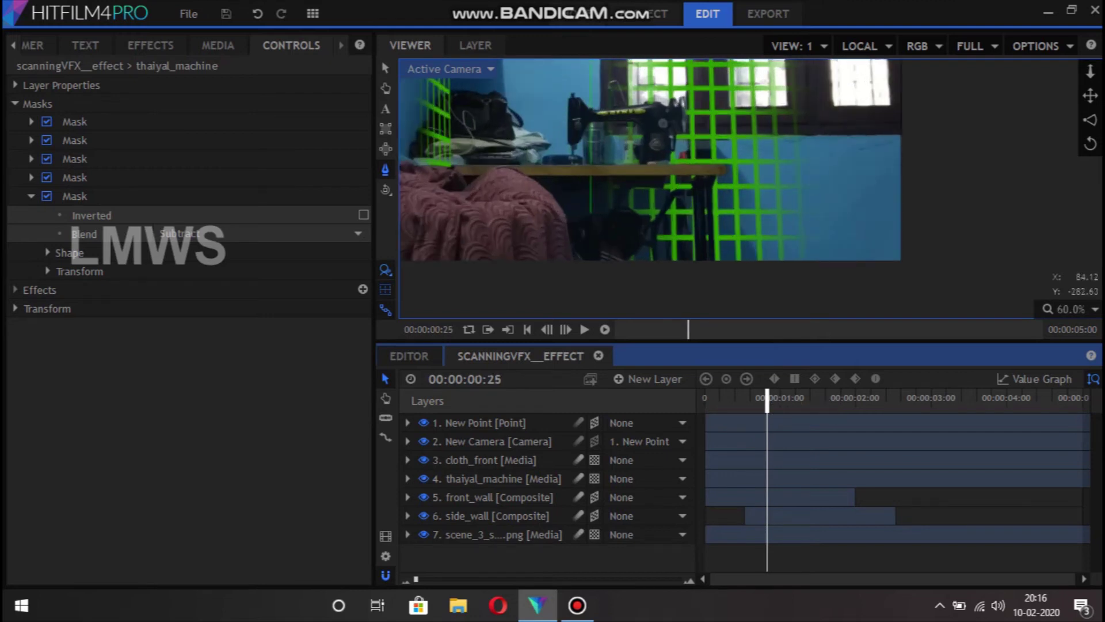
{"action": "scroll", "coordinate": [602, 222], "scroll_direction": "up", "scroll_amount": 2}
{"action": "scroll", "coordinate": [759, 209], "scroll_direction": "down", "scroll_amount": 1}
{"action": "scroll", "coordinate": [759, 209], "scroll_direction": "down", "scroll_amount": 2}
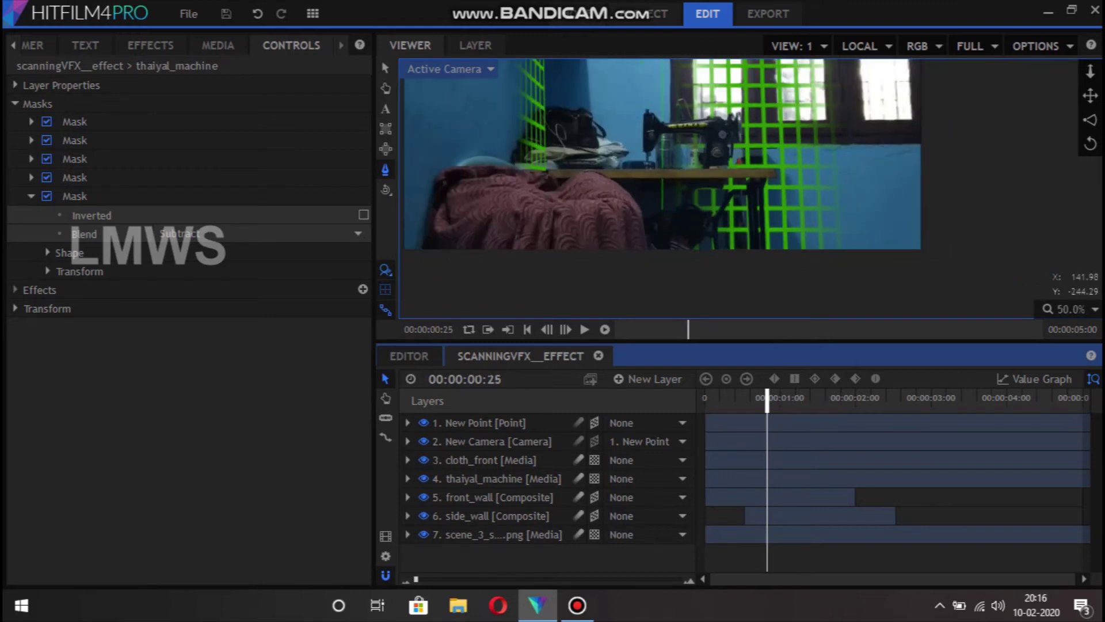
{"action": "left_click", "coordinate": [495, 478]}
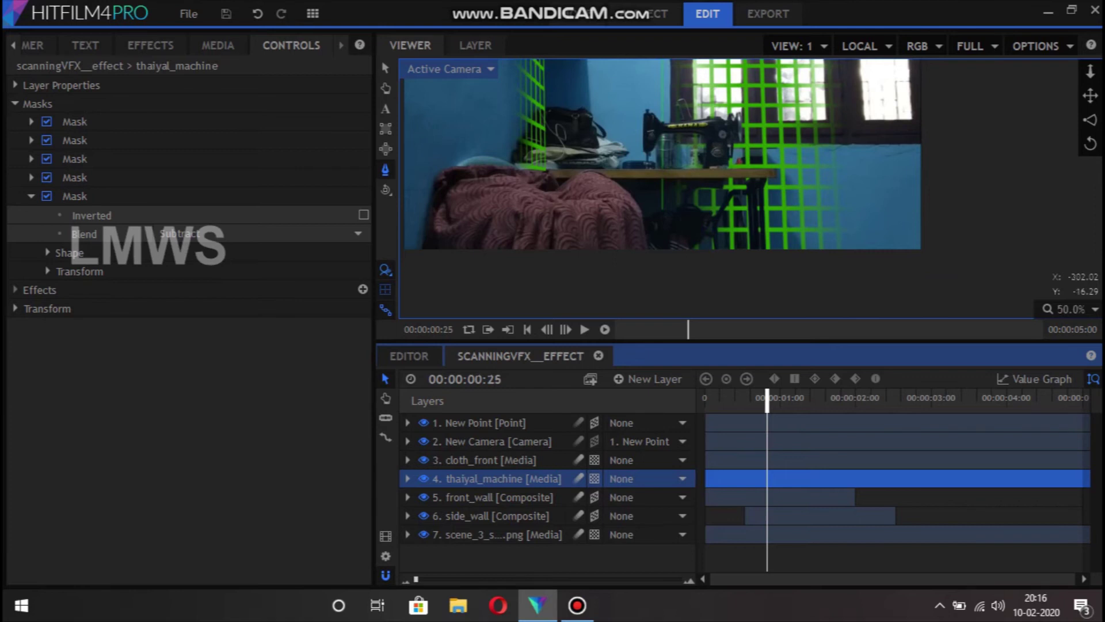
{"action": "scroll", "coordinate": [529, 115], "scroll_direction": "up", "scroll_amount": 2}
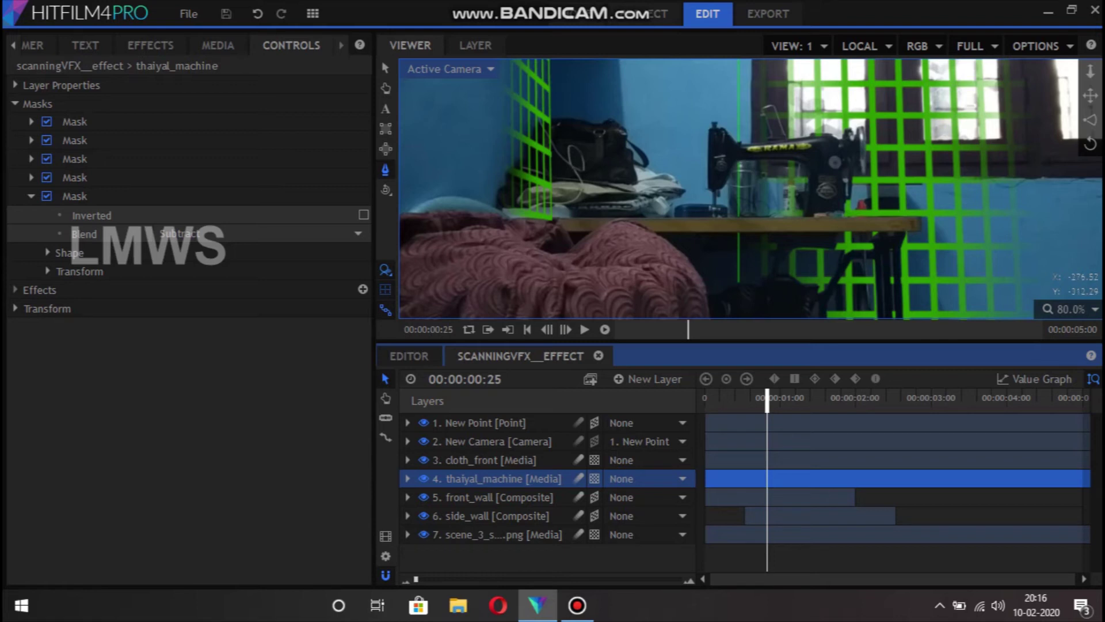
Duplicate scene_3, move the copy above thaiyal_machine, and rename it 'bacg'.
{"action": "left_click", "coordinate": [495, 534]}
{"action": "key", "text": "ctrl+d"}
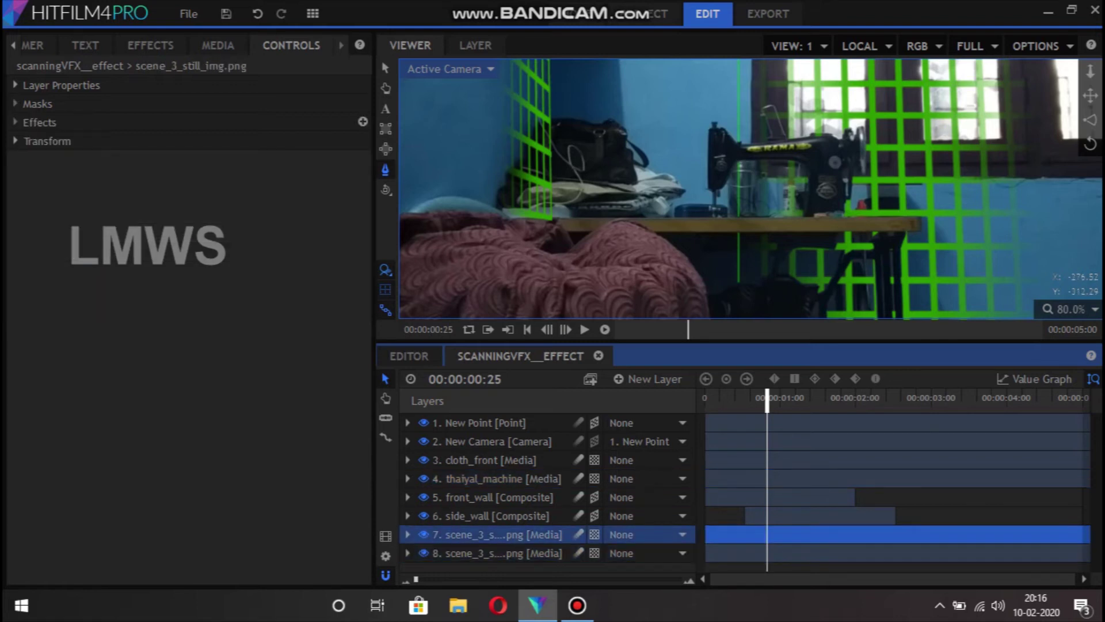
{"action": "left_click_drag", "start_coordinate": [495, 534], "coordinate": [495, 471]}
{"action": "key", "text": "F2"}
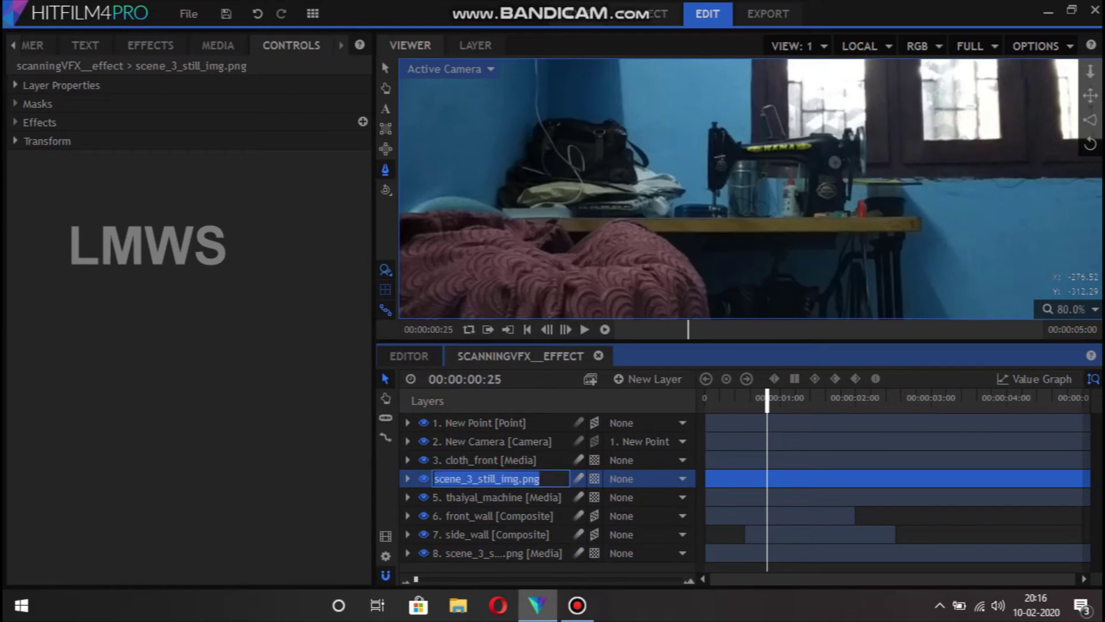
{"action": "type", "text": "bacg"}
{"action": "key", "text": "Return"}
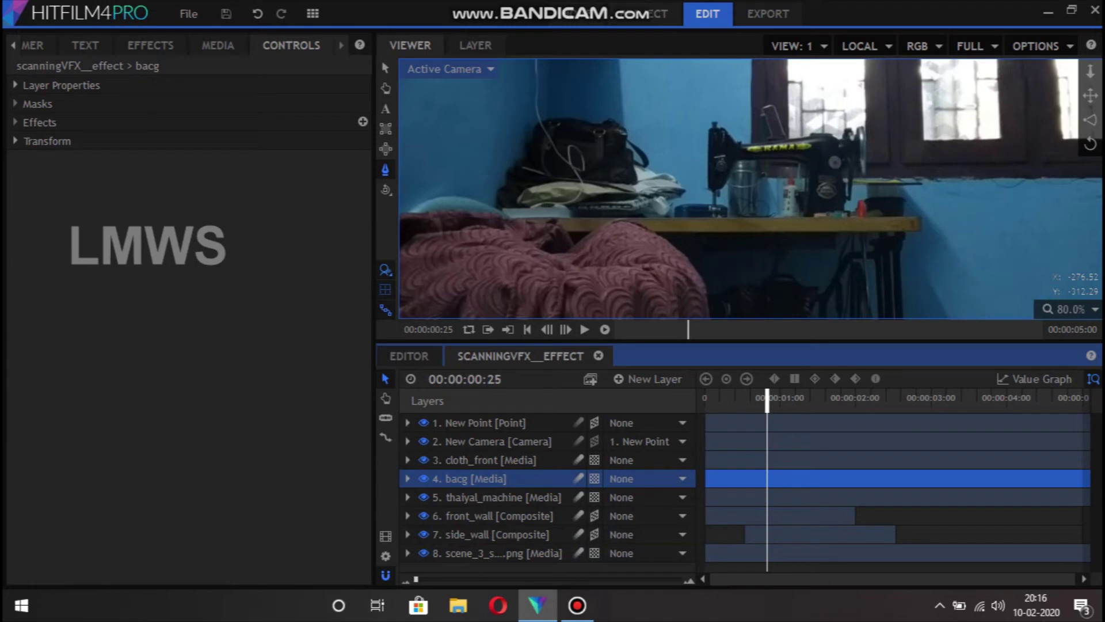
{"action": "scroll", "coordinate": [575, 173], "scroll_direction": "up", "scroll_amount": 5}
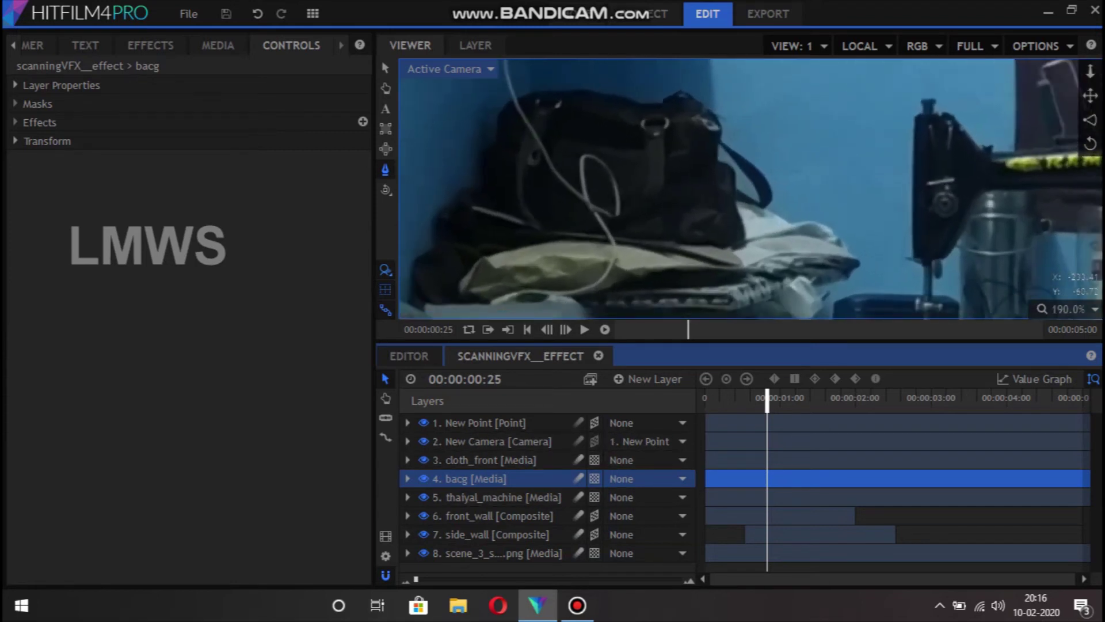
{"action": "scroll", "coordinate": [748, 189], "scroll_direction": "down", "scroll_amount": 2}
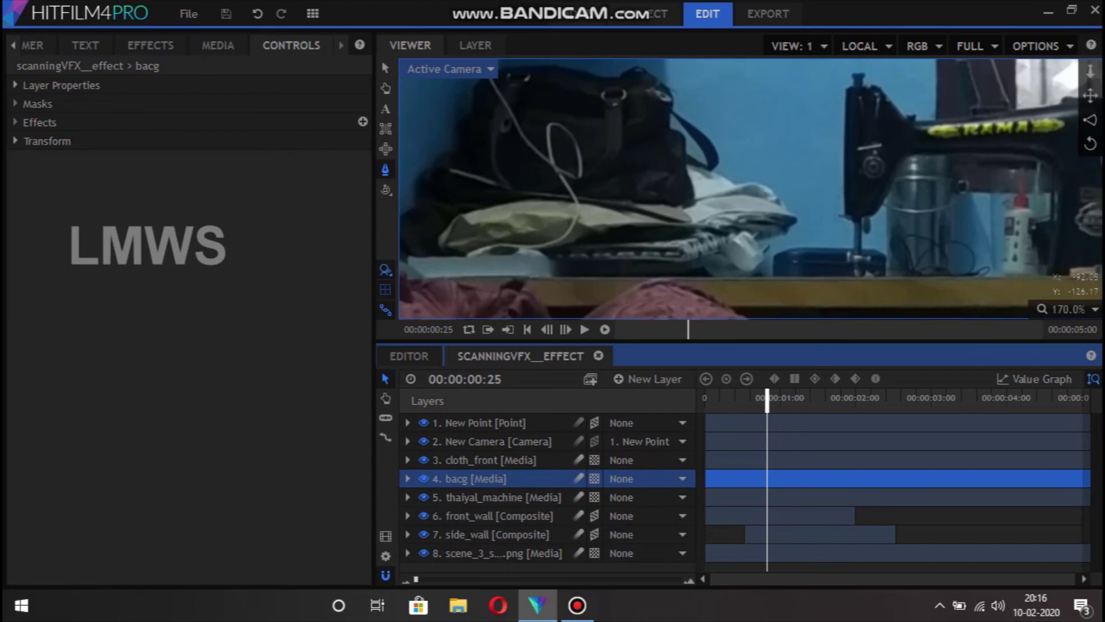
{"action": "scroll", "coordinate": [784, 263], "scroll_direction": "up", "scroll_amount": 3}
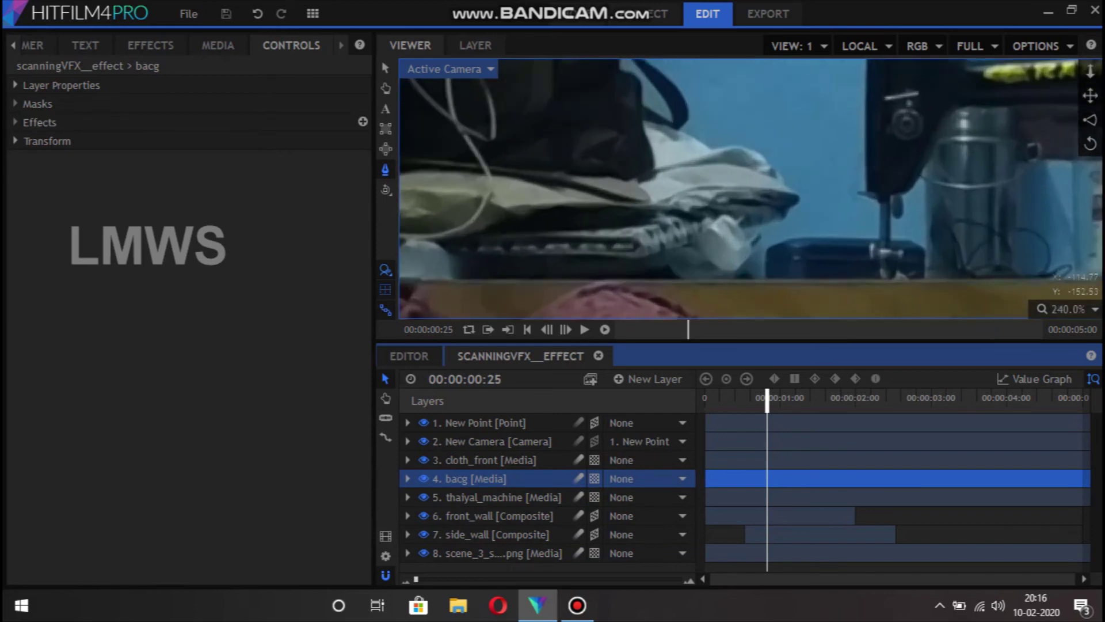
Trace bacg mask points along the bag pile's right side and upper edge.
{"action": "left_click", "coordinate": [756, 271]}
{"action": "left_click", "coordinate": [744, 262]}
{"action": "left_click", "coordinate": [758, 250]}
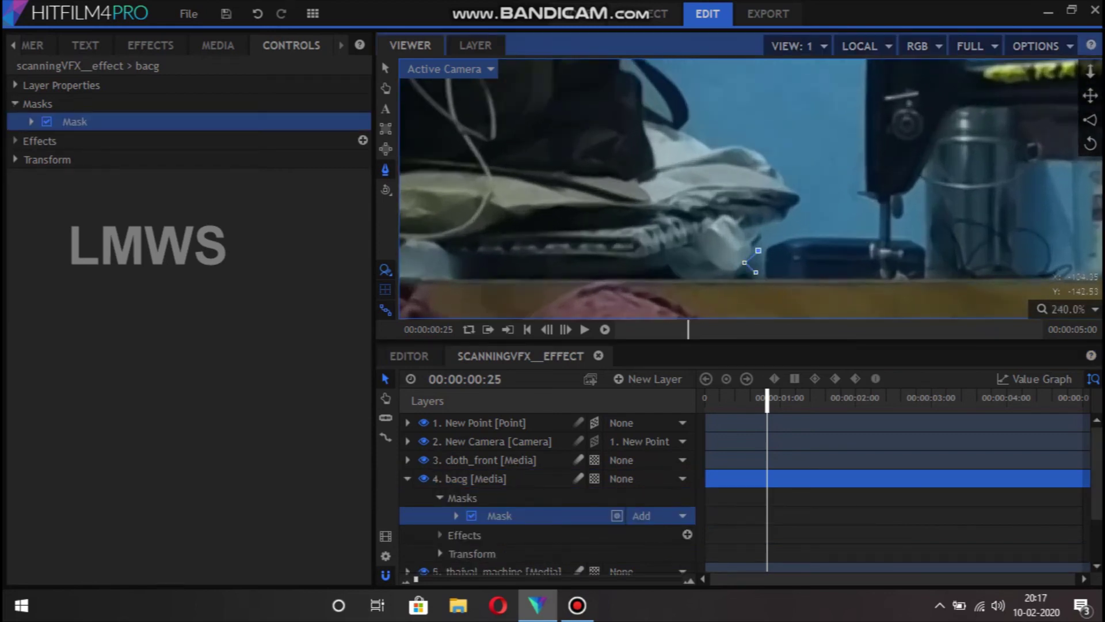
{"action": "left_click", "coordinate": [760, 231]}
{"action": "left_click", "coordinate": [787, 214]}
{"action": "left_click", "coordinate": [793, 188]}
{"action": "left_click", "coordinate": [772, 160]}
{"action": "left_click", "coordinate": [751, 145]}
{"action": "left_click", "coordinate": [729, 143]}
{"action": "scroll", "coordinate": [805, 187], "scroll_direction": "down", "scroll_amount": 4}
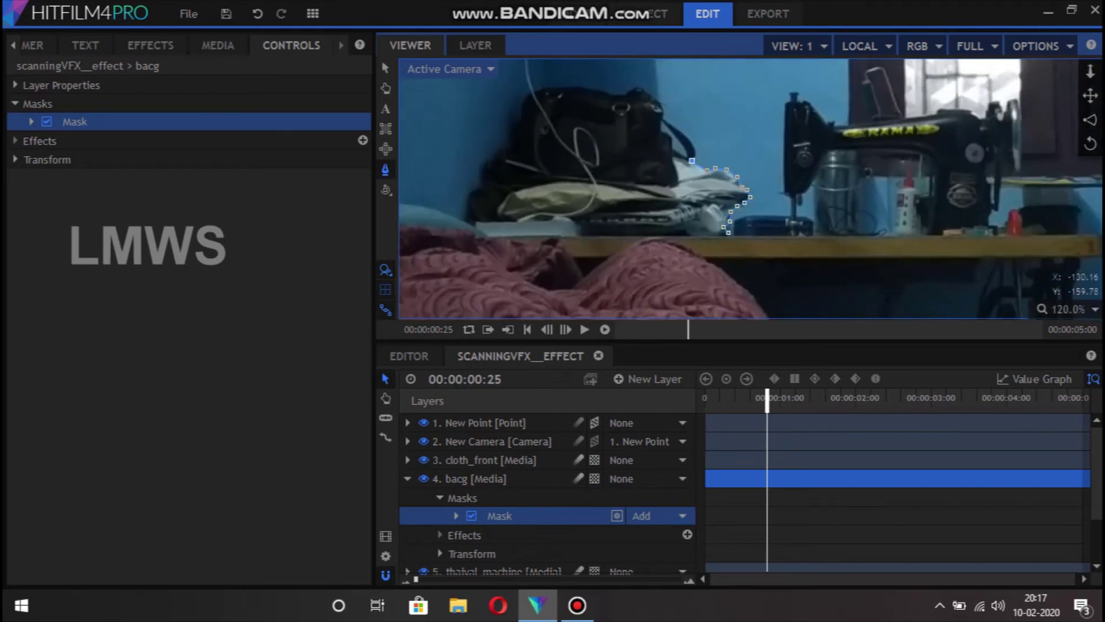
{"action": "scroll", "coordinate": [690, 190], "scroll_direction": "up", "scroll_amount": 4}
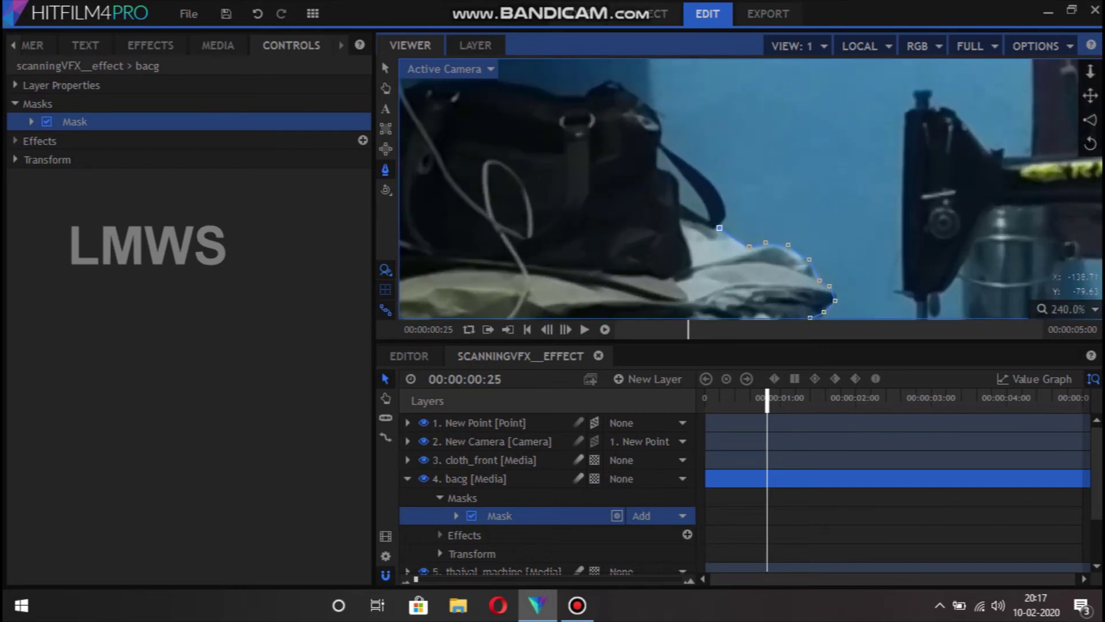
Continue the mask outline up the bag strap and across the bag's top.
{"action": "left_click", "coordinate": [724, 212]}
{"action": "left_click", "coordinate": [717, 193]}
{"action": "left_click", "coordinate": [708, 181]}
{"action": "left_click", "coordinate": [694, 166]}
{"action": "left_click", "coordinate": [674, 152]}
{"action": "left_click", "coordinate": [660, 141]}
{"action": "left_click", "coordinate": [661, 124]}
{"action": "left_click", "coordinate": [654, 106]}
{"action": "left_click", "coordinate": [616, 80]}
{"action": "left_click", "coordinate": [603, 77]}
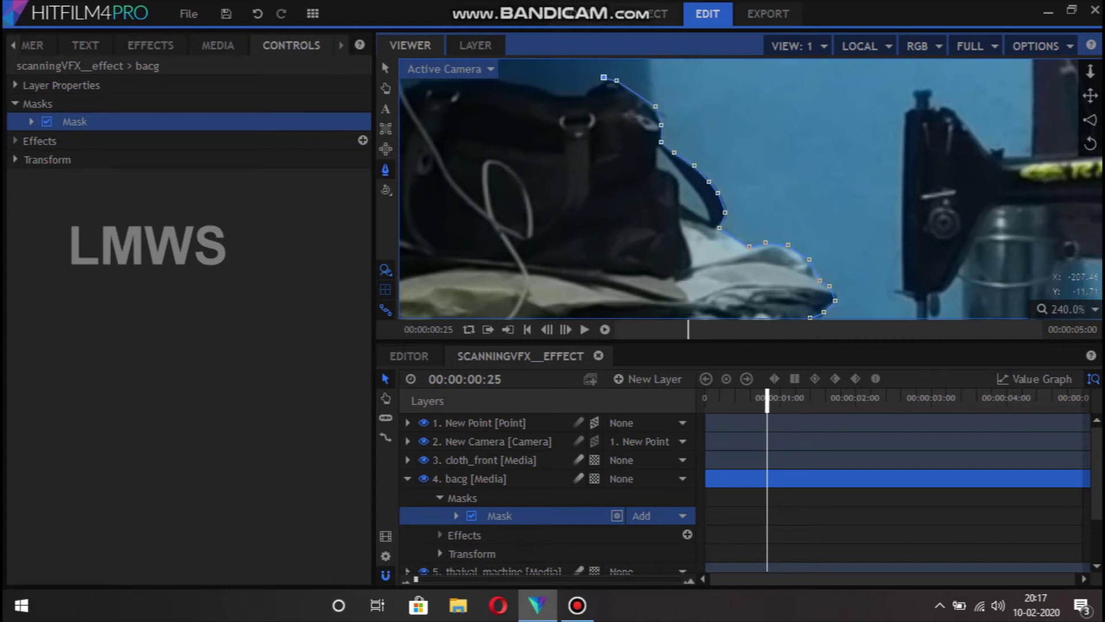
{"action": "left_click", "coordinate": [591, 86]}
{"action": "left_click", "coordinate": [584, 94]}
{"action": "scroll", "coordinate": [628, 126], "scroll_direction": "down", "scroll_amount": 3}
{"action": "scroll", "coordinate": [629, 126], "scroll_direction": "up", "scroll_amount": 2}
Extend the mask leftward across the top and down the pile's left side.
{"action": "left_click", "coordinate": [629, 126]}
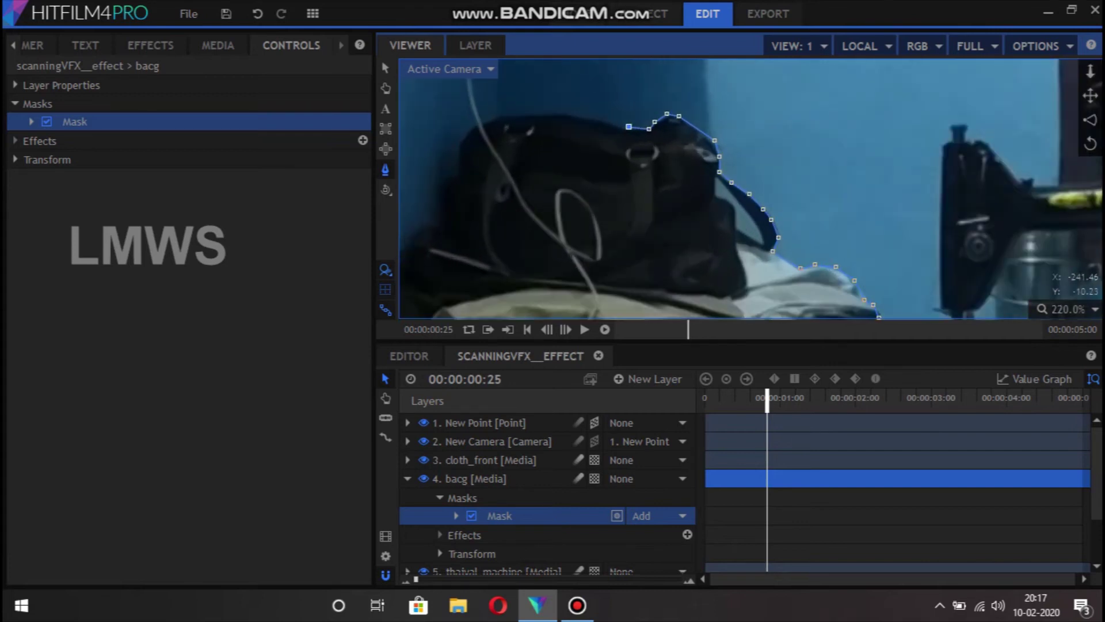
{"action": "left_click", "coordinate": [593, 116]}
{"action": "left_click", "coordinate": [565, 114]}
{"action": "left_click", "coordinate": [509, 115]}
{"action": "left_click", "coordinate": [473, 121]}
{"action": "left_click", "coordinate": [459, 140]}
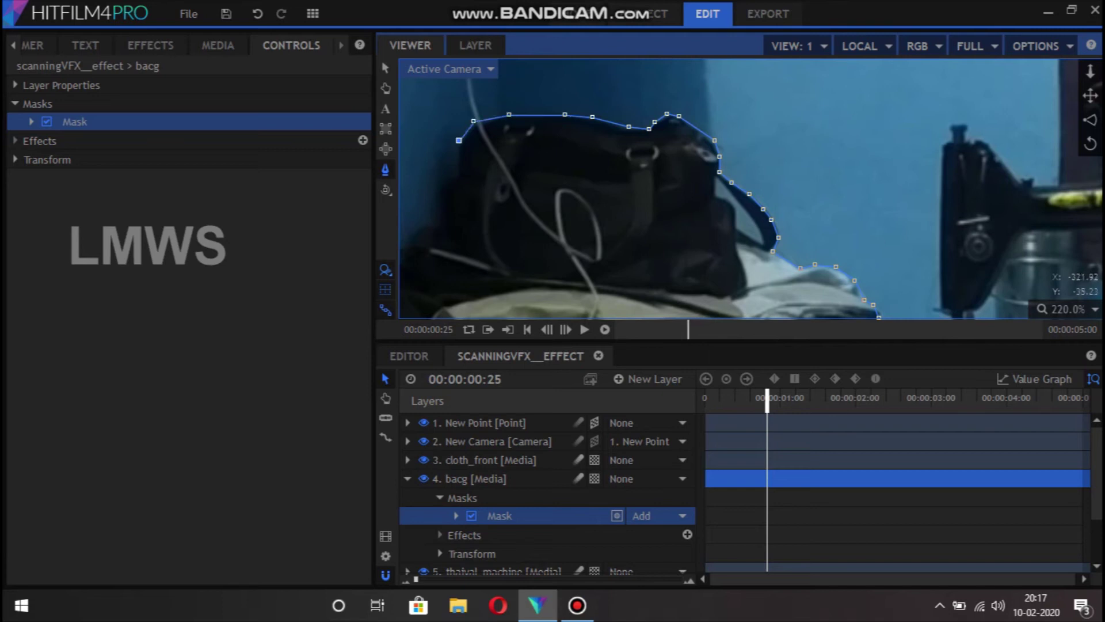
{"action": "left_click", "coordinate": [455, 174]}
{"action": "left_click", "coordinate": [443, 181]}
{"action": "left_click", "coordinate": [435, 190]}
{"action": "left_click", "coordinate": [440, 227]}
{"action": "scroll", "coordinate": [440, 228], "scroll_direction": "down", "scroll_amount": 2}
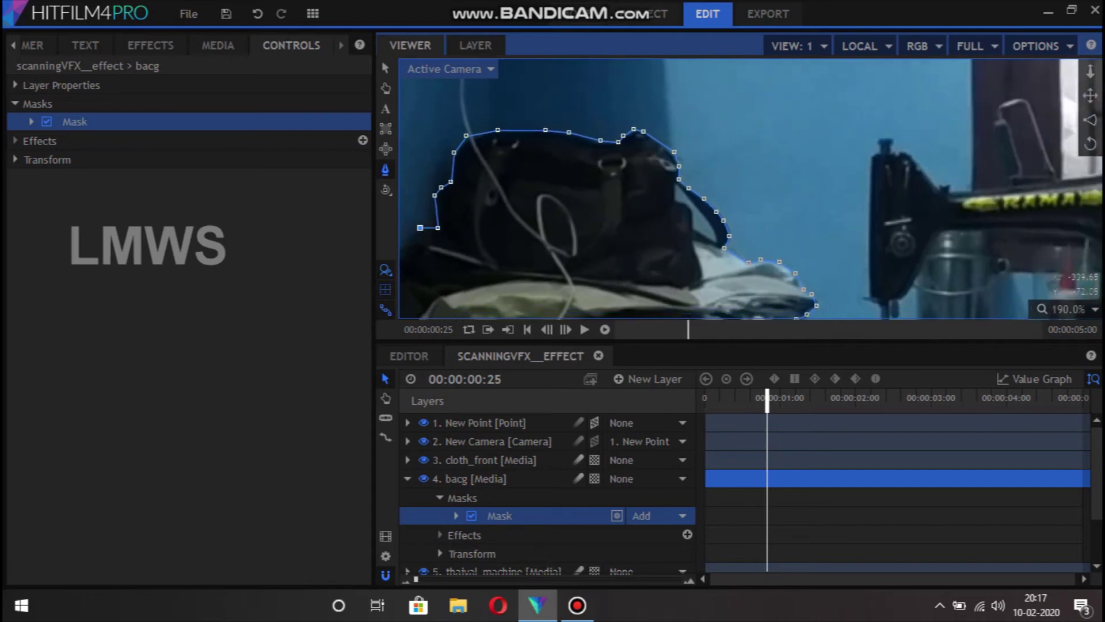
{"action": "scroll", "coordinate": [440, 227], "scroll_direction": "down", "scroll_amount": 1}
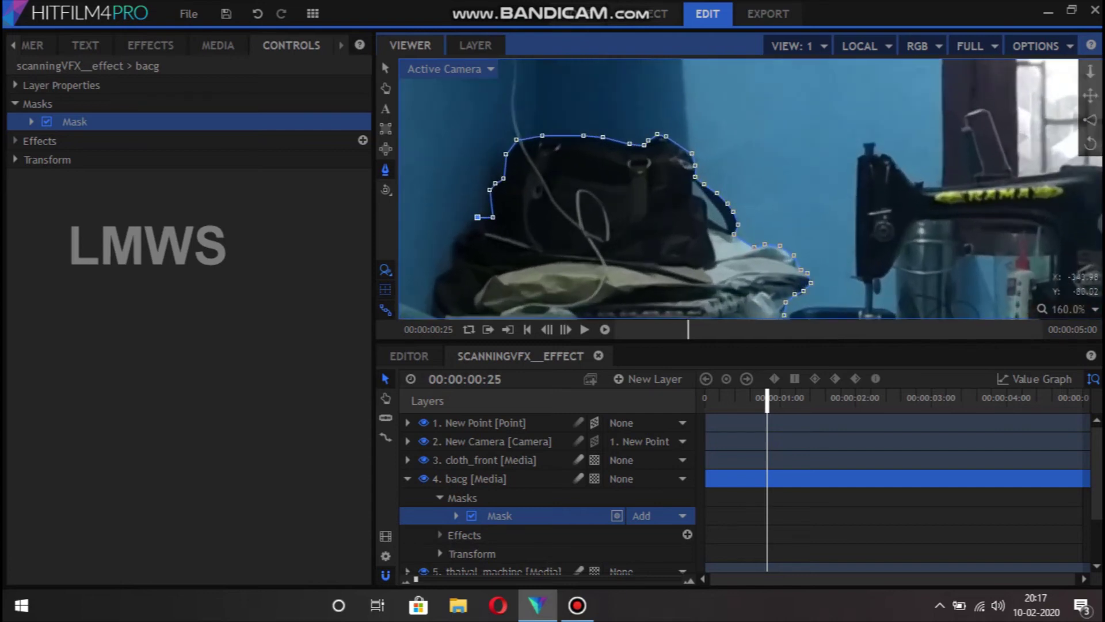
Trace the pile's lower left and base, then close the mask path.
{"action": "left_click", "coordinate": [473, 227]}
{"action": "left_click", "coordinate": [454, 237]}
{"action": "left_click", "coordinate": [449, 258]}
{"action": "left_click", "coordinate": [452, 265]}
{"action": "left_click", "coordinate": [434, 277]}
{"action": "left_click", "coordinate": [431, 288]}
{"action": "left_click", "coordinate": [437, 300]}
{"action": "scroll", "coordinate": [577, 298], "scroll_direction": "down", "scroll_amount": 3}
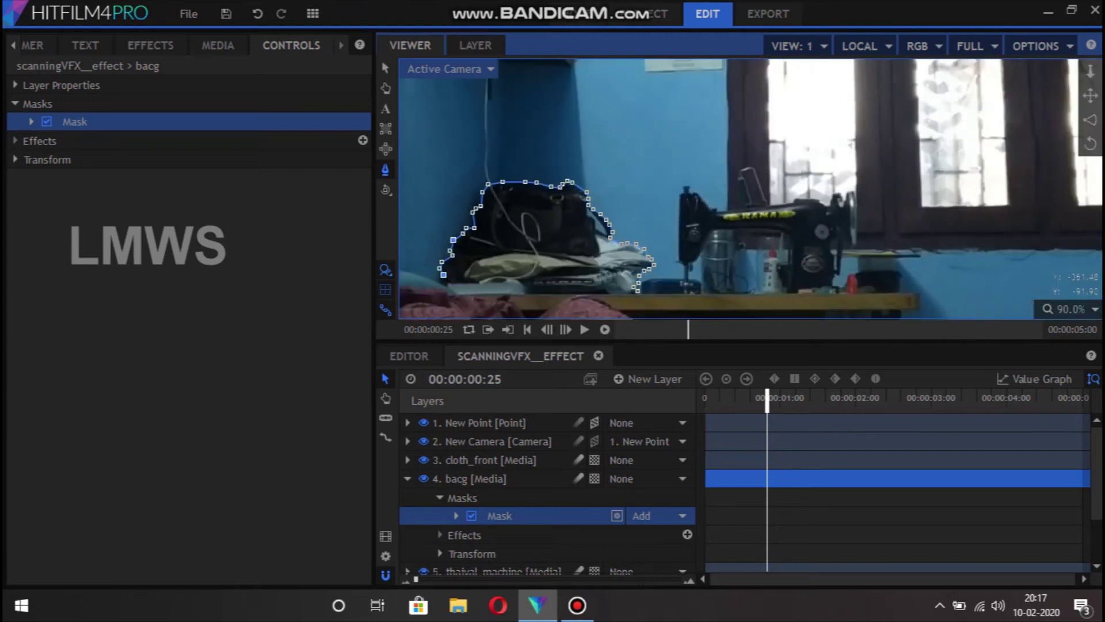
{"action": "scroll", "coordinate": [578, 298], "scroll_direction": "down", "scroll_amount": 2}
{"action": "scroll", "coordinate": [577, 299], "scroll_direction": "up", "scroll_amount": 1}
{"action": "scroll", "coordinate": [469, 173], "scroll_direction": "down", "scroll_amount": 1}
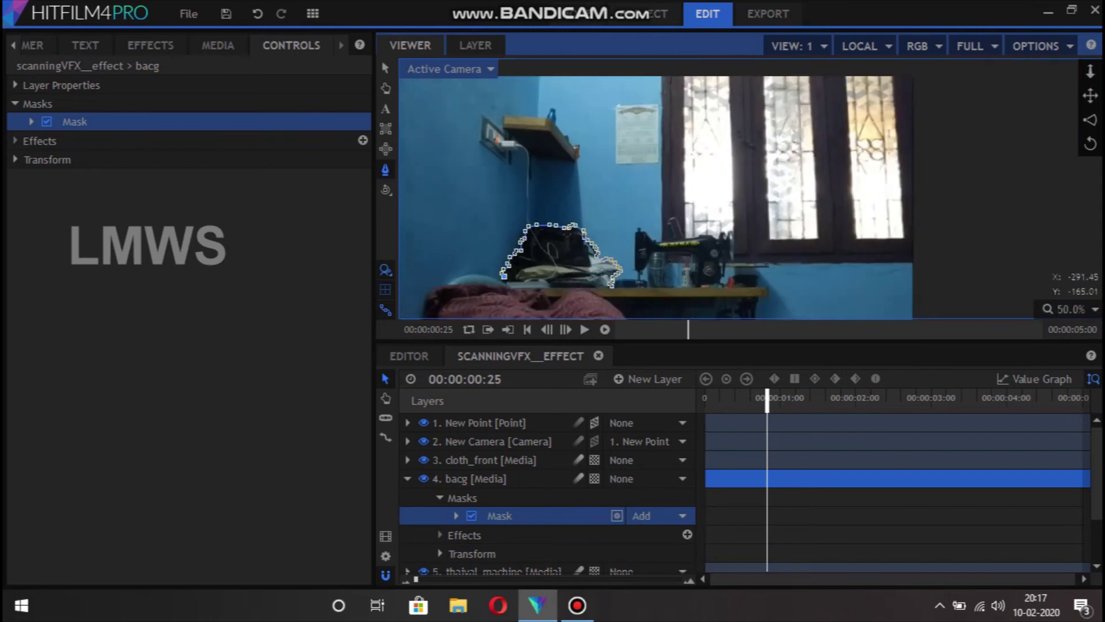
{"action": "scroll", "coordinate": [469, 172], "scroll_direction": "down", "scroll_amount": 1}
{"action": "left_click", "coordinate": [497, 281]}
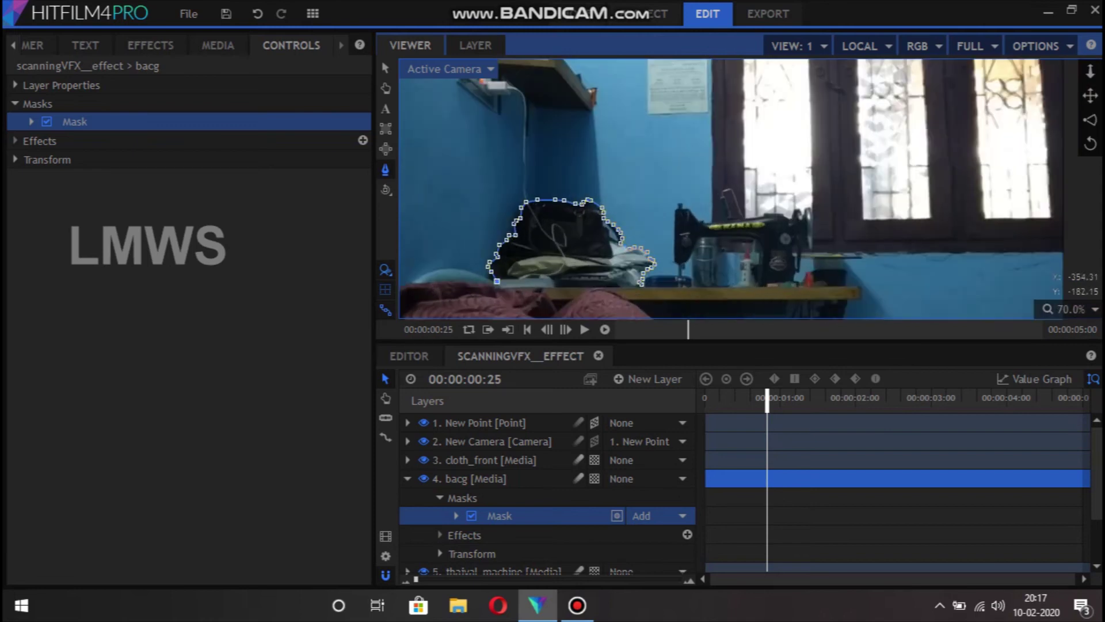
{"action": "left_click", "coordinate": [500, 297]}
{"action": "left_click", "coordinate": [644, 297]}
{"action": "left_click", "coordinate": [642, 282]}
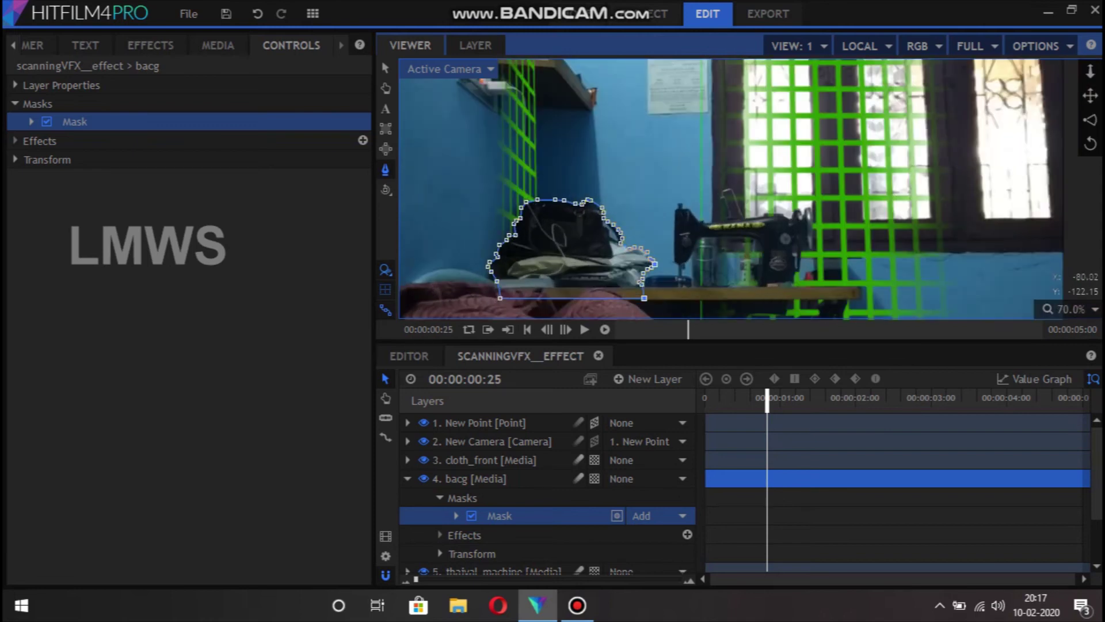
Return to the Select tool, collapse bacg's properties and scrub back to check the mask.
{"action": "left_click", "coordinate": [385, 68]}
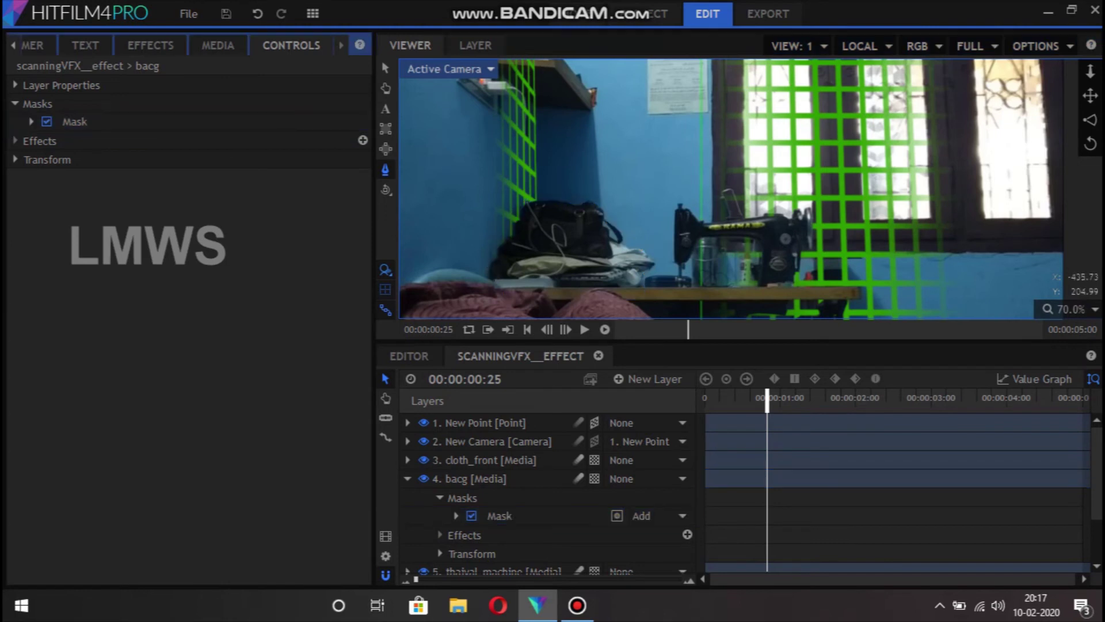
{"action": "scroll", "coordinate": [607, 183], "scroll_direction": "down", "scroll_amount": 1}
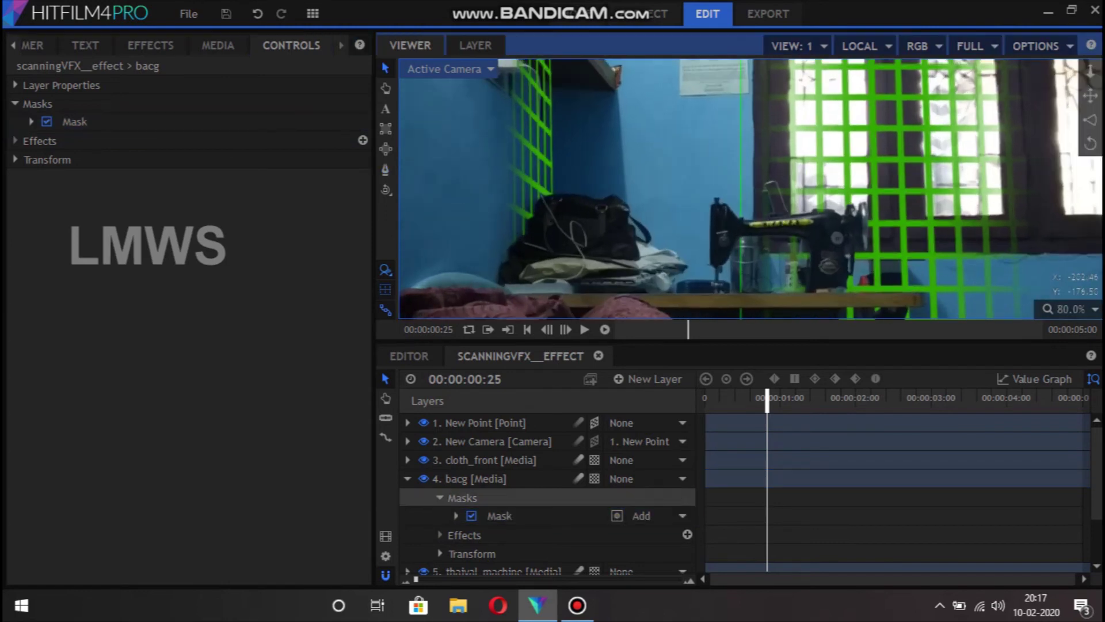
{"action": "left_click", "coordinate": [407, 478]}
{"action": "scroll", "coordinate": [691, 184], "scroll_direction": "up", "scroll_amount": 1}
{"action": "scroll", "coordinate": [719, 190], "scroll_direction": "down", "scroll_amount": 1}
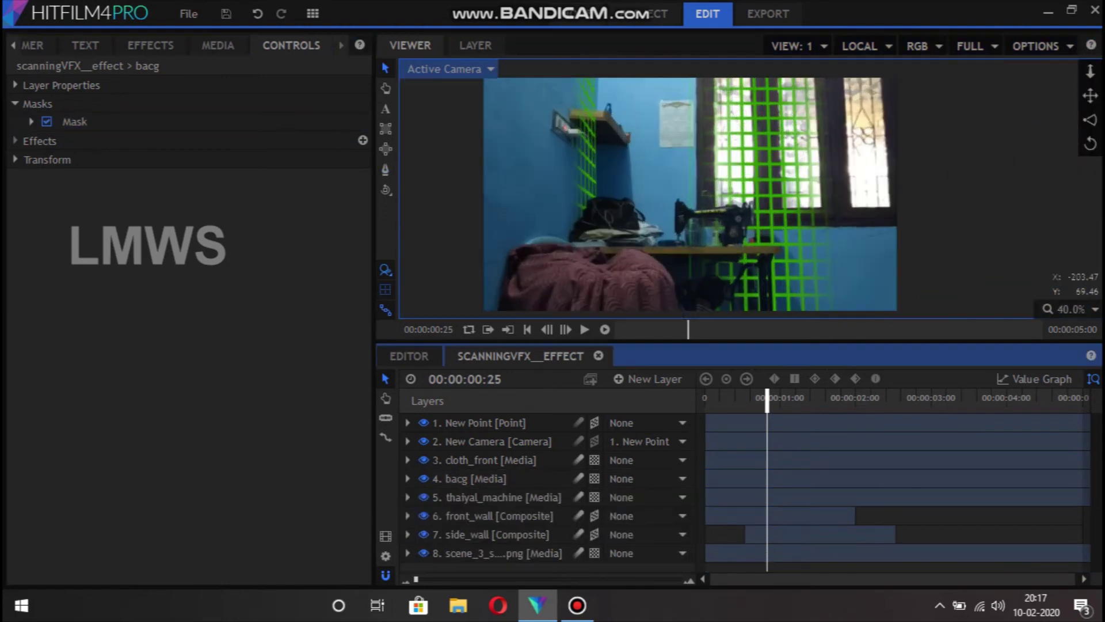
{"action": "mouse_move", "coordinate": [766, 397]}
{"action": "left_mouse_down"}
{"action": "mouse_move", "coordinate": [740, 399]}
{"action": "mouse_move", "coordinate": [841, 398]}
{"action": "left_mouse_up"}
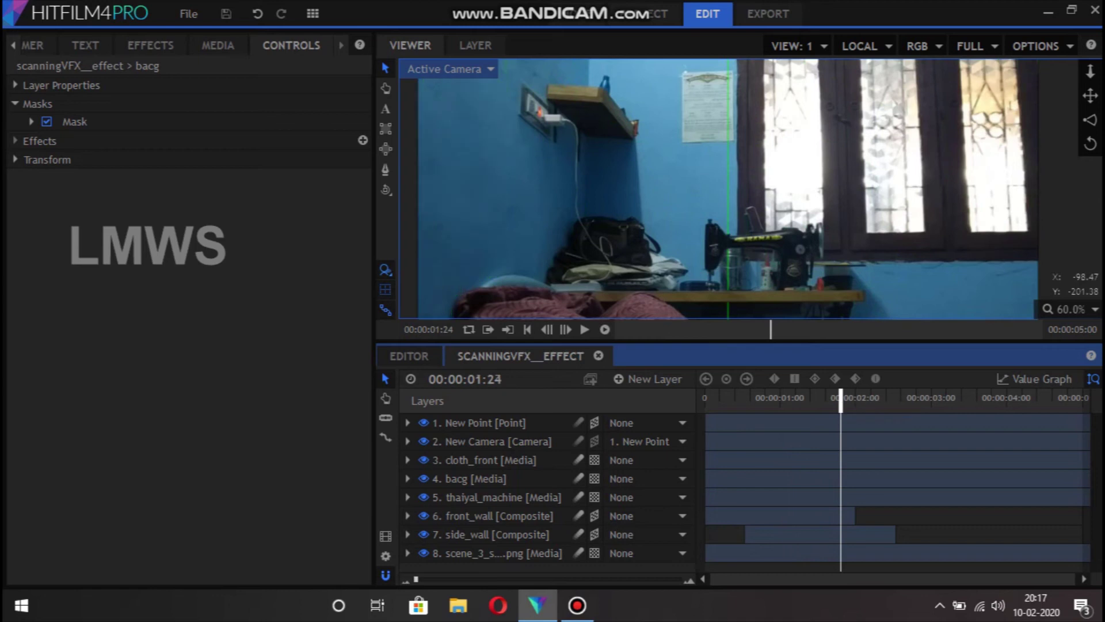
{"action": "scroll", "coordinate": [645, 121], "scroll_direction": "down", "scroll_amount": 1}
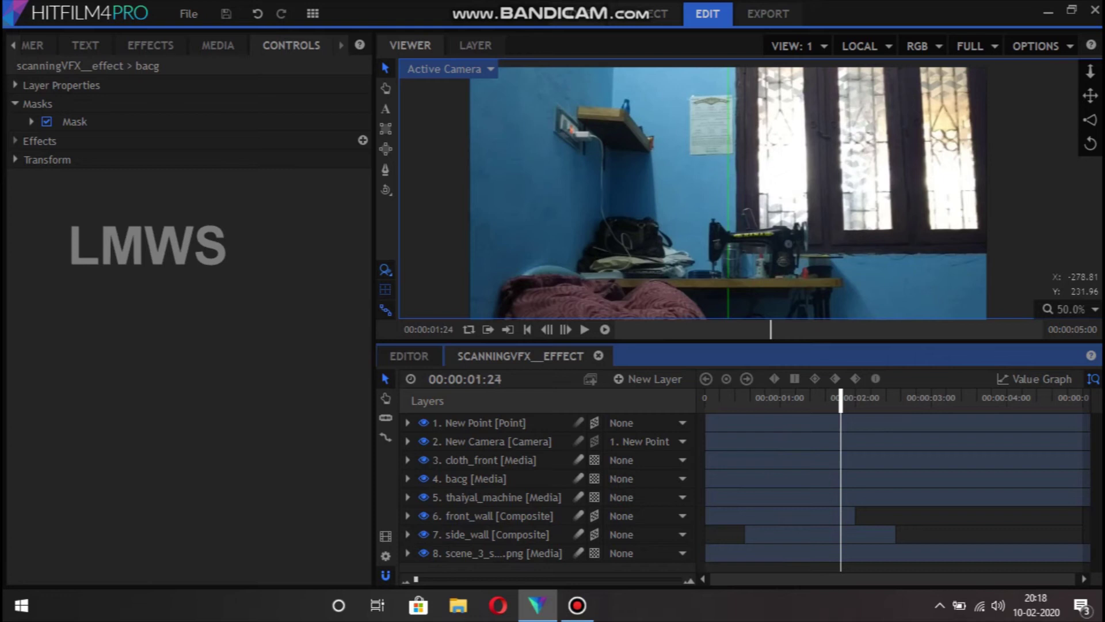
Duplicate scene_3_still_img.png with Ctrl+D, move the copy to layer 3 and name it palagai.
{"action": "left_click", "coordinate": [494, 552]}
{"action": "key", "text": "ctrl+d"}
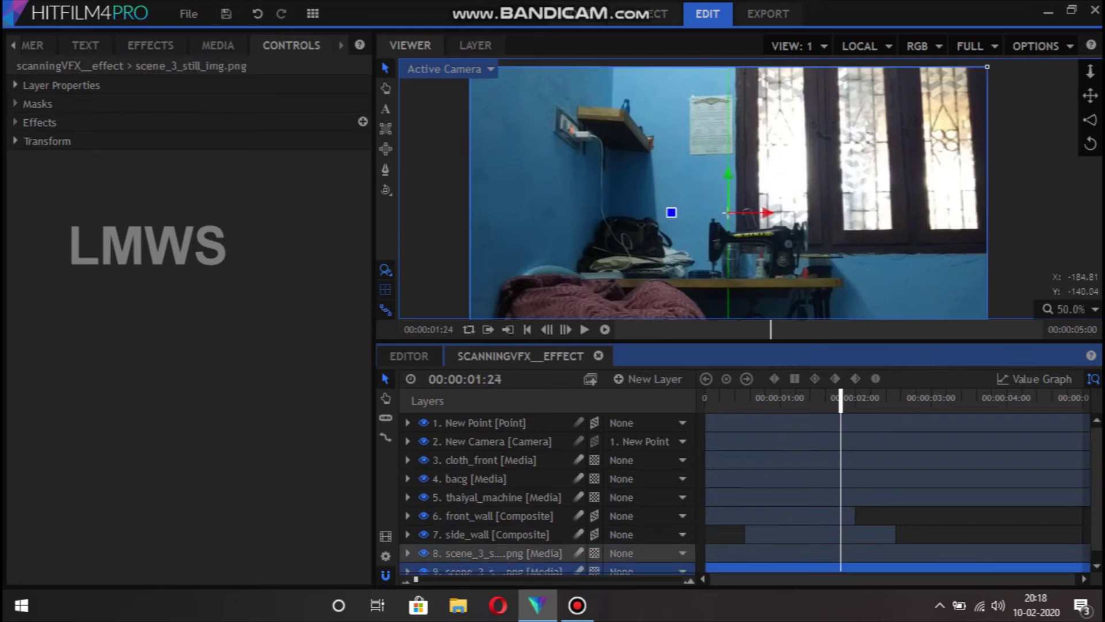
{"action": "left_click_drag", "start_coordinate": [495, 571], "coordinate": [495, 451]}
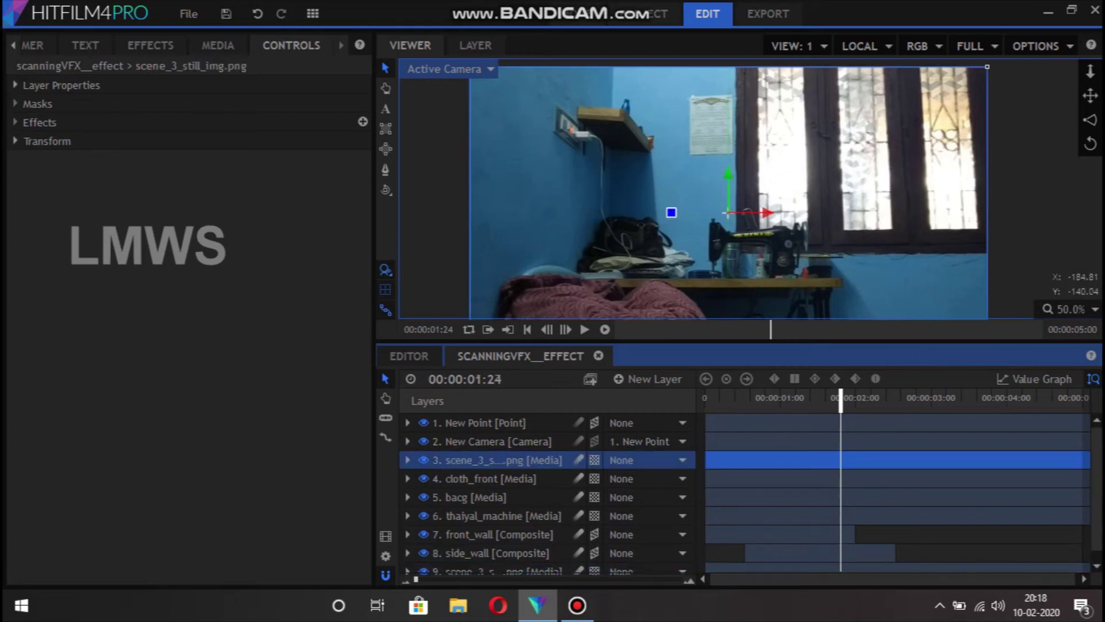
{"action": "double_click", "coordinate": [486, 460]}
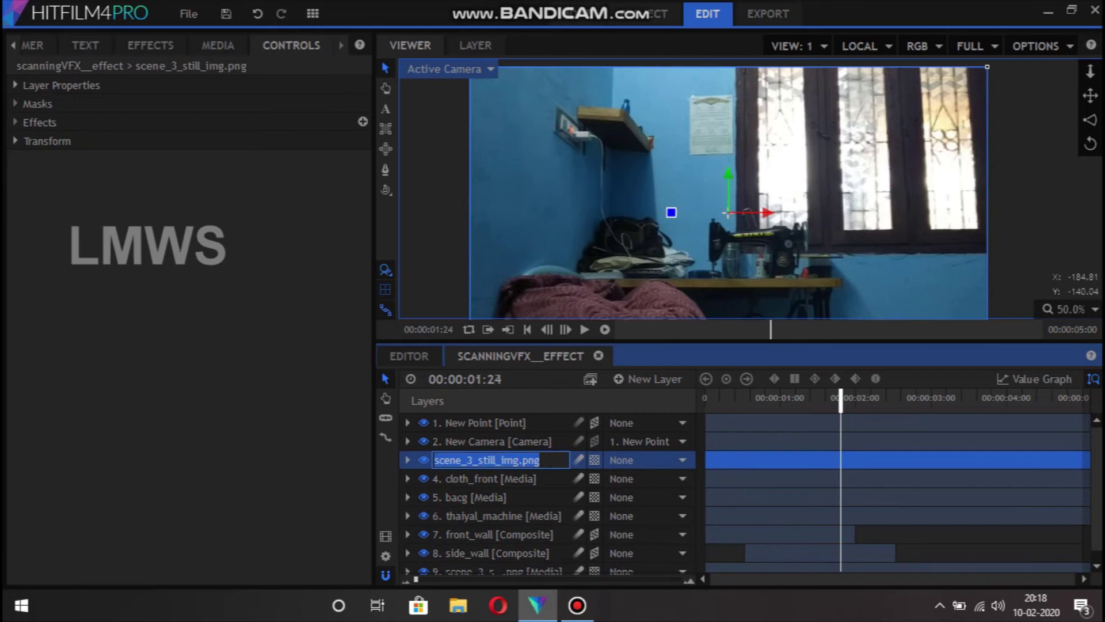
{"action": "type", "text": "p"}
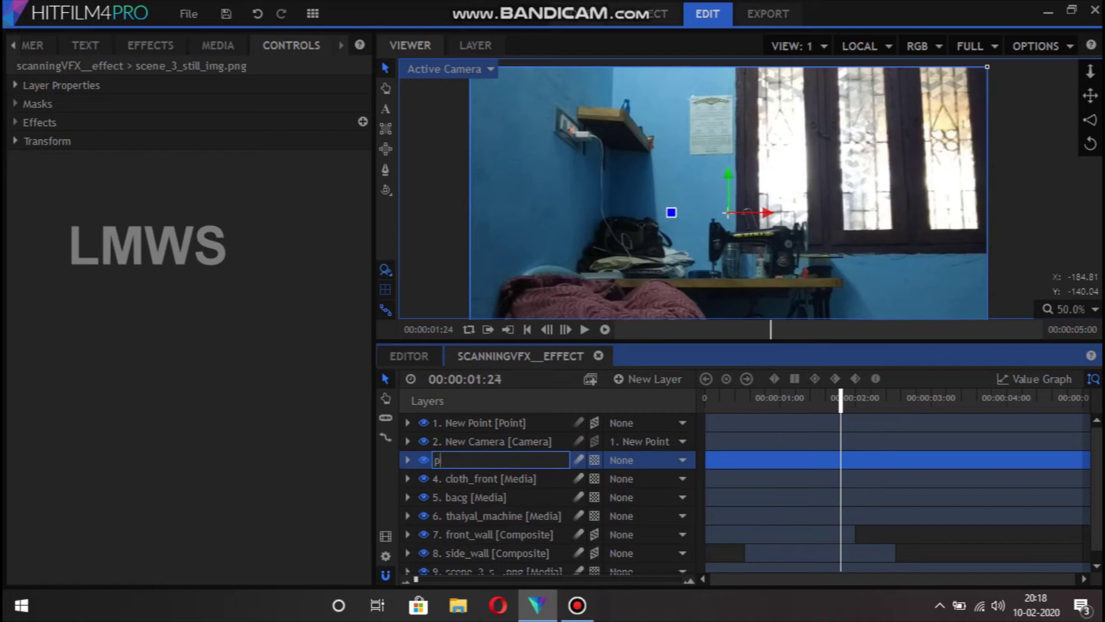
{"action": "type", "text": "alagai"}
{"action": "key", "text": "Return"}
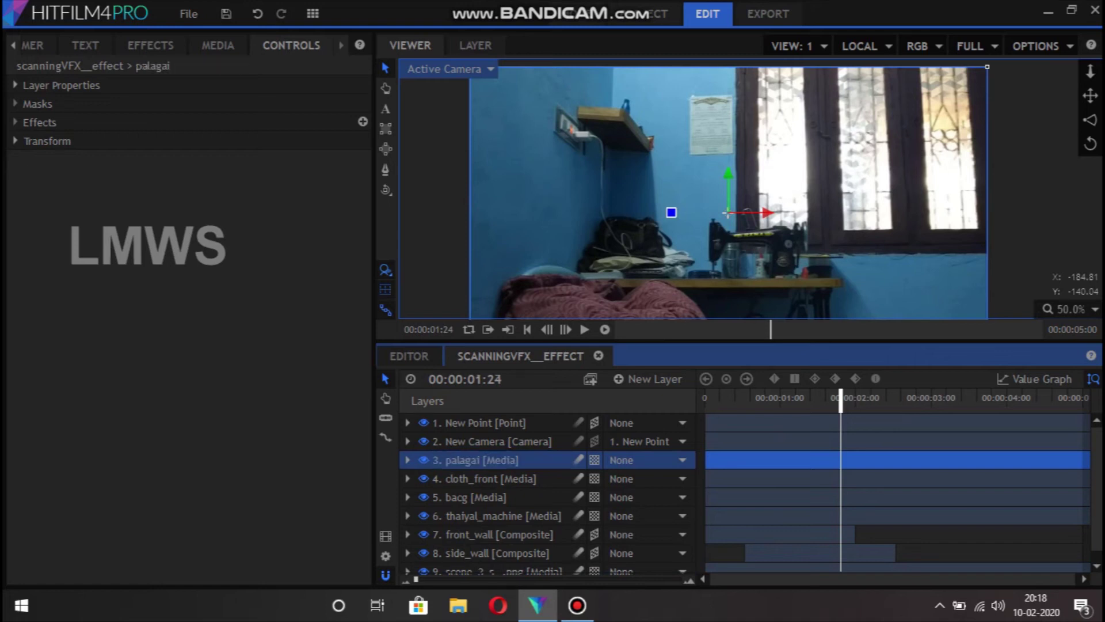
{"action": "scroll", "coordinate": [587, 88], "scroll_direction": "up", "scroll_amount": 2}
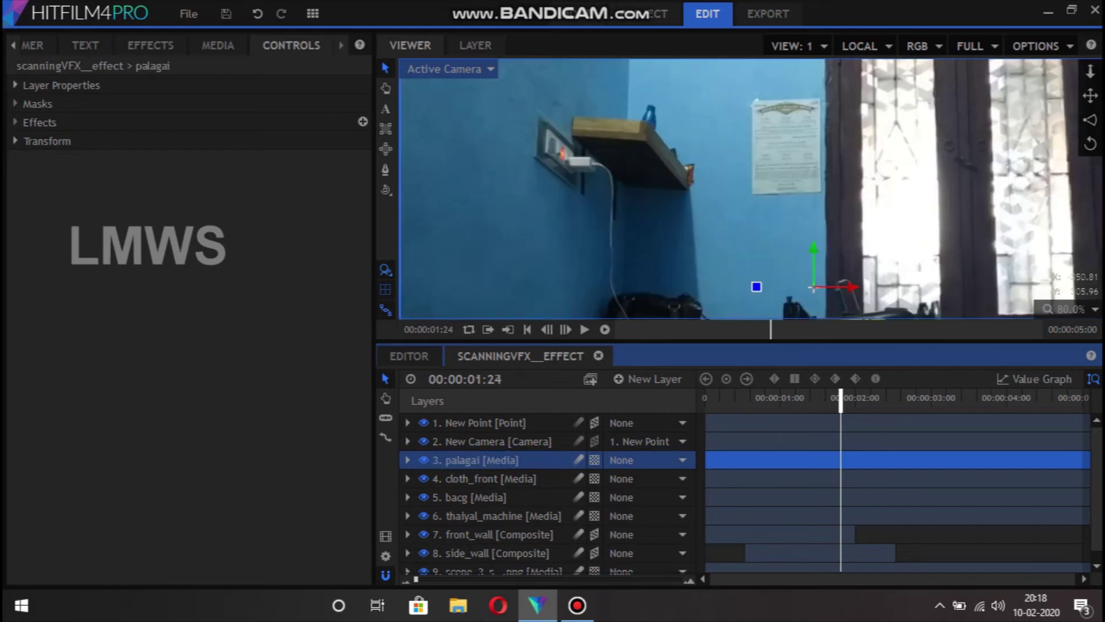
{"action": "scroll", "coordinate": [613, 113], "scroll_direction": "up", "scroll_amount": 1}
{"action": "scroll", "coordinate": [613, 113], "scroll_direction": "up", "scroll_amount": 1}
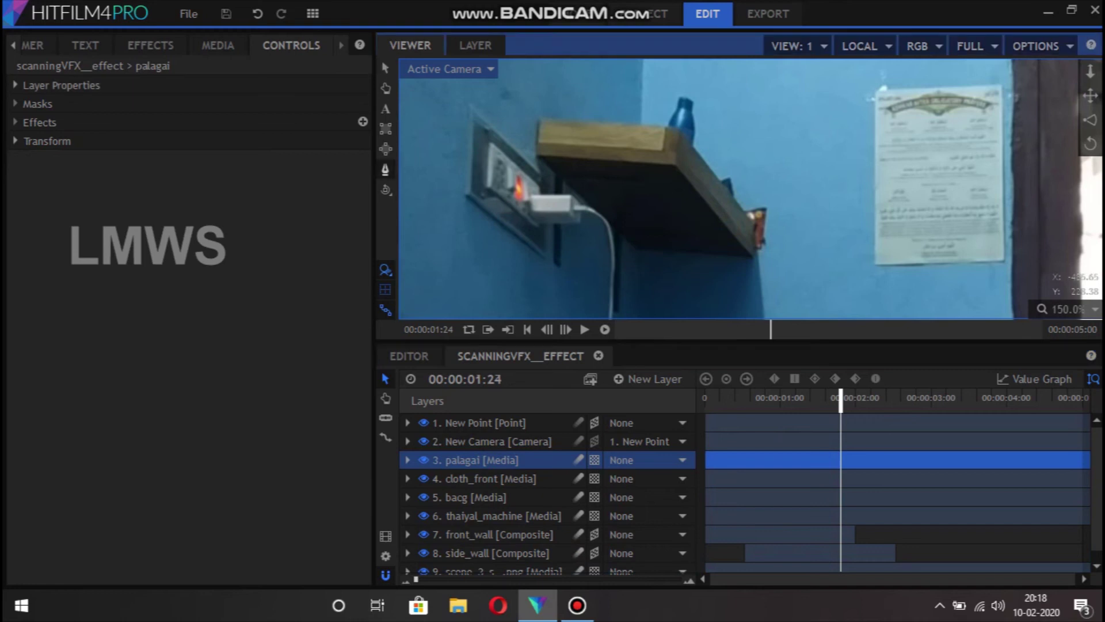
Draw a closed six-point freehand mask around the wooden wall shelf on palagai.
{"action": "key", "text": "m"}
{"action": "left_click", "coordinate": [627, 243]}
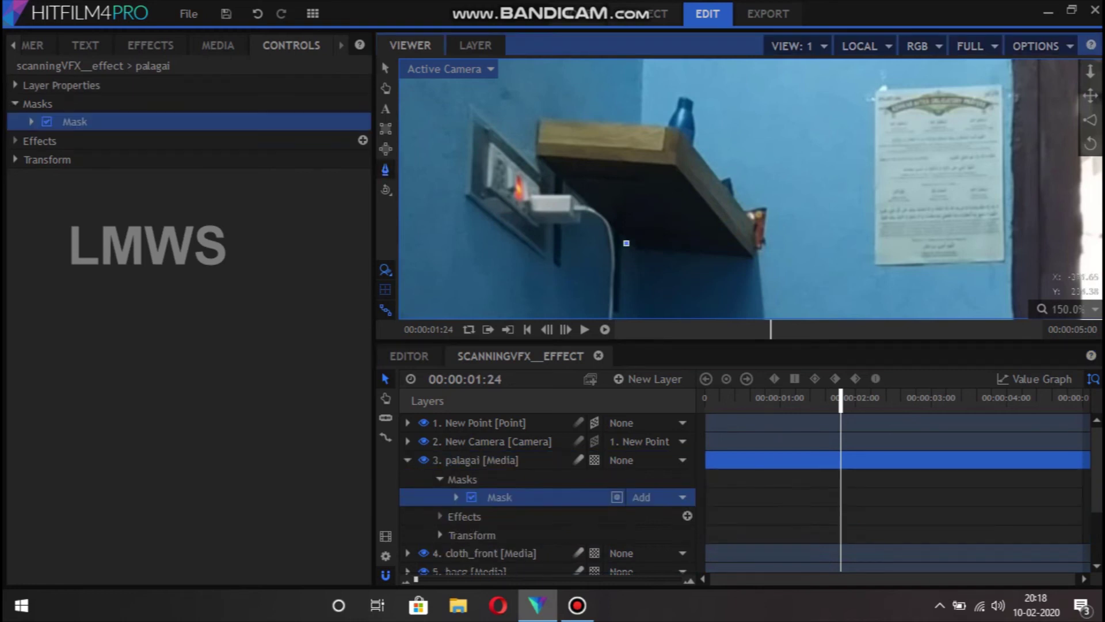
{"action": "left_click", "coordinate": [538, 153]}
{"action": "left_click", "coordinate": [539, 115]}
{"action": "left_click", "coordinate": [679, 128]}
{"action": "left_click", "coordinate": [754, 219]}
{"action": "left_click", "coordinate": [752, 253]}
{"action": "left_click", "coordinate": [627, 243]}
Hide all other layers so only palagai shows, to check the shelf cutout.
{"action": "scroll", "coordinate": [679, 192], "scroll_direction": "down", "scroll_amount": 1}
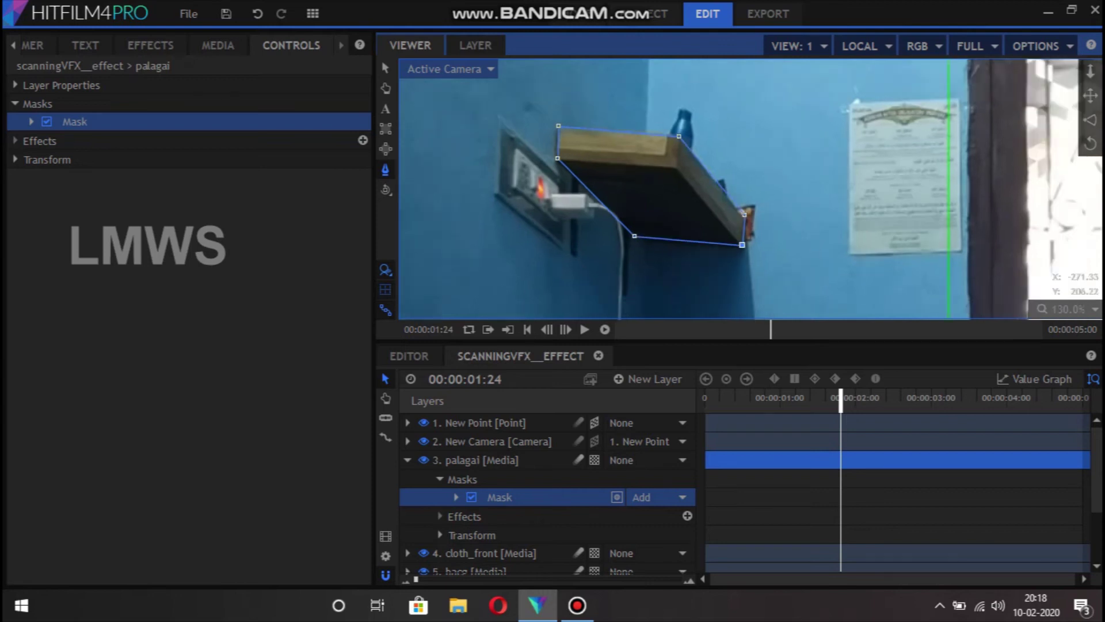
{"action": "scroll", "coordinate": [655, 192], "scroll_direction": "down", "scroll_amount": 1}
{"action": "left_click", "coordinate": [408, 459]}
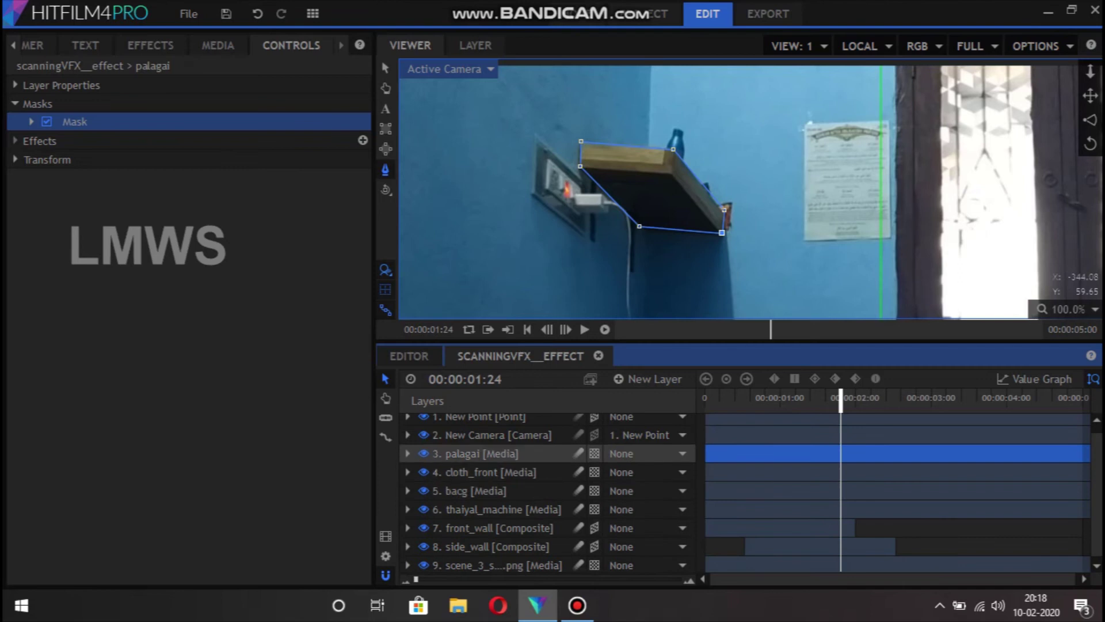
{"action": "left_click_drag", "start_coordinate": [423, 453], "coordinate": [424, 546]}
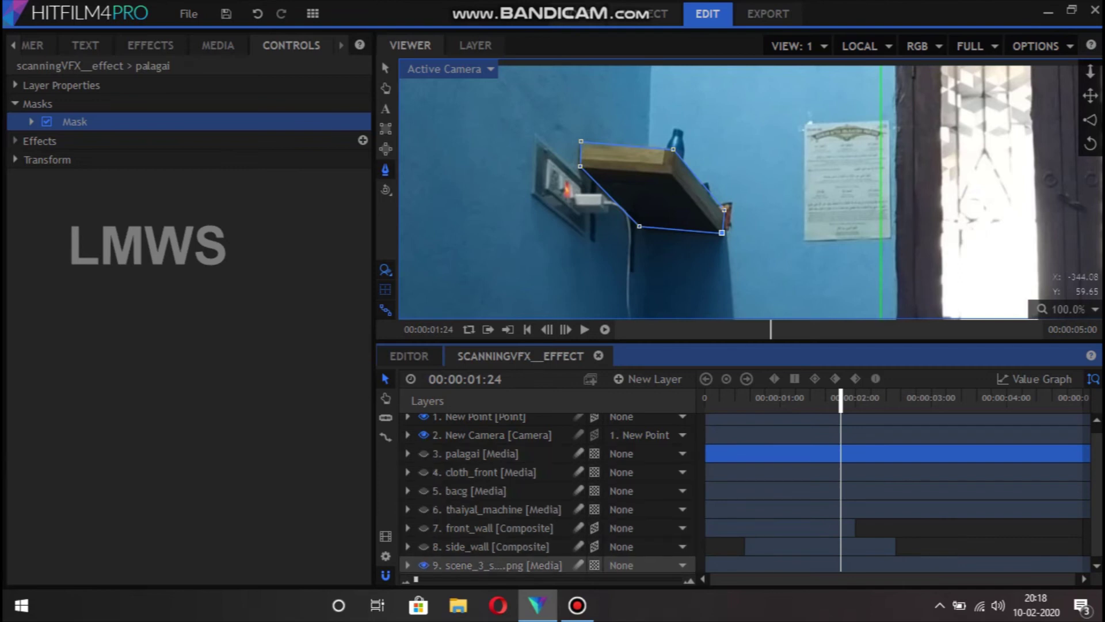
{"action": "left_click", "coordinate": [424, 565]}
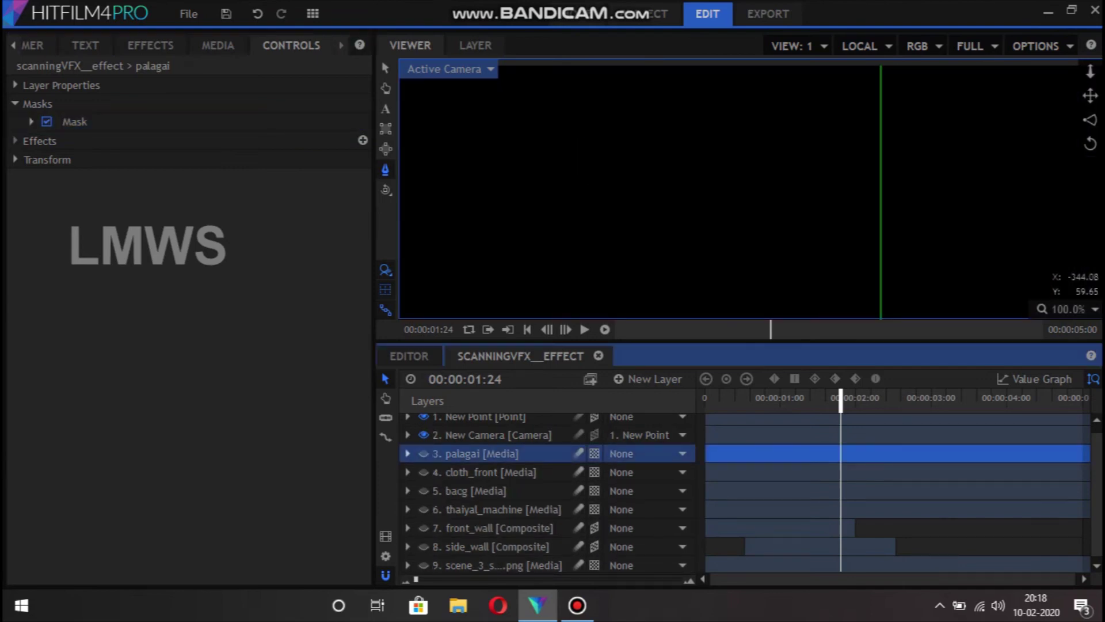
{"action": "left_click", "coordinate": [424, 453]}
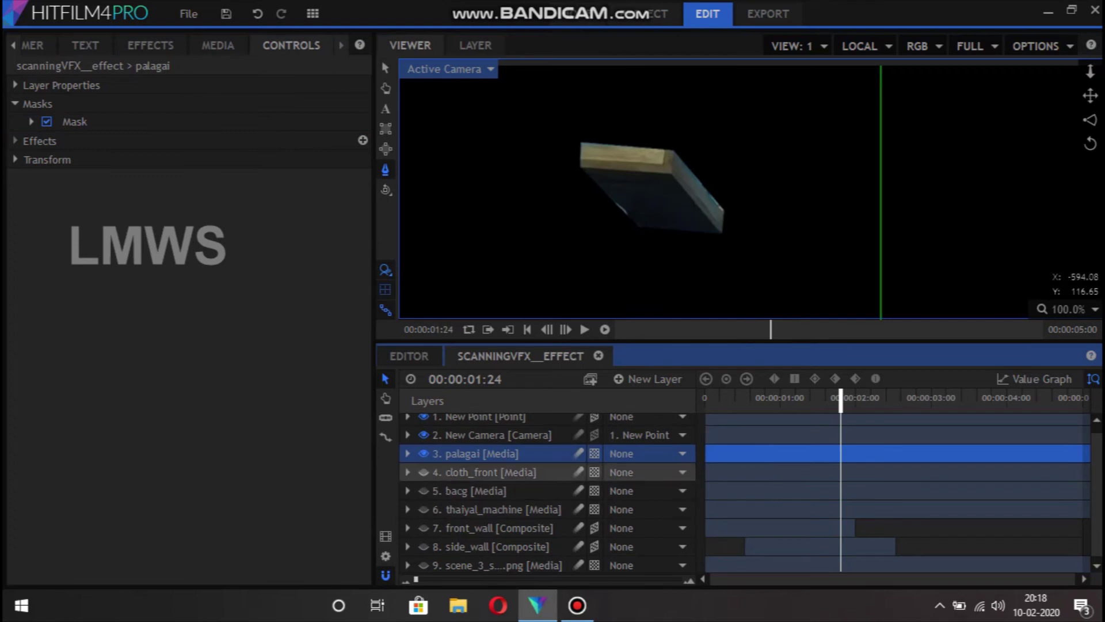
Move palagai down to layer 5 below bacg and make all layers visible again.
{"action": "left_click_drag", "start_coordinate": [477, 453], "coordinate": [478, 491]}
{"action": "left_click", "coordinate": [424, 472]}
{"action": "left_click", "coordinate": [424, 510]}
{"action": "left_click", "coordinate": [424, 528]}
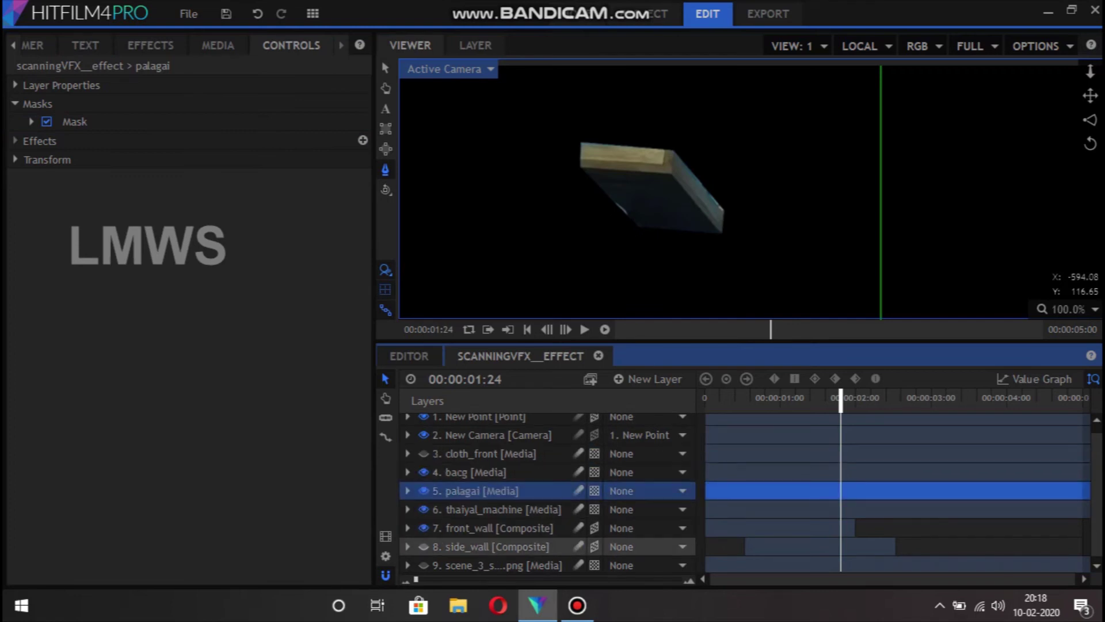
{"action": "left_click", "coordinate": [424, 565]}
{"action": "left_click", "coordinate": [424, 546]}
{"action": "left_click", "coordinate": [424, 453]}
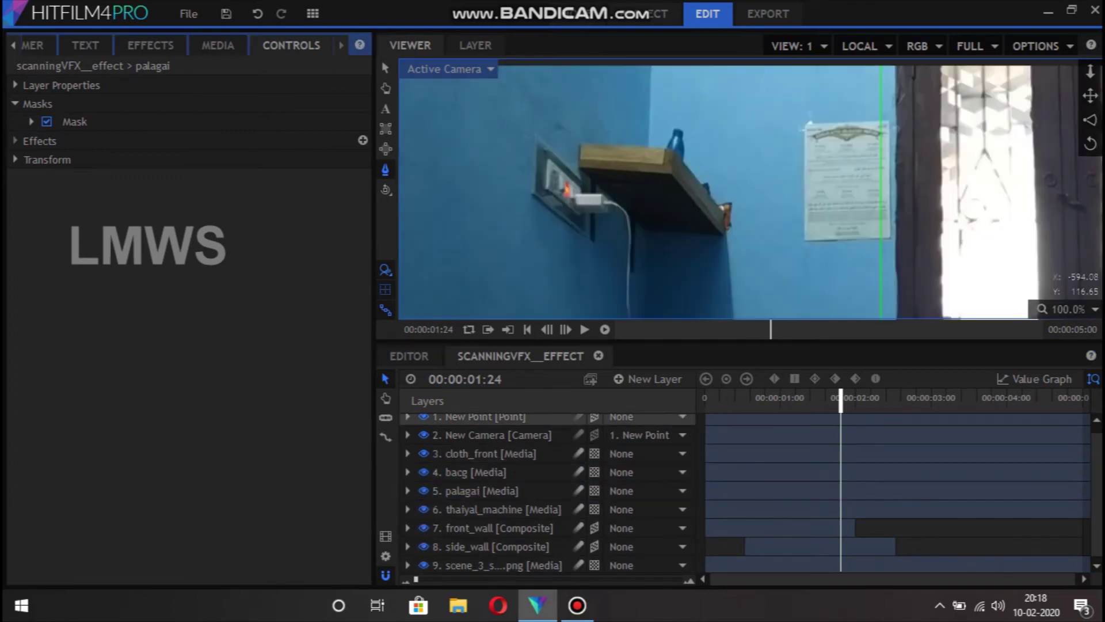
{"action": "left_click", "coordinate": [489, 547]}
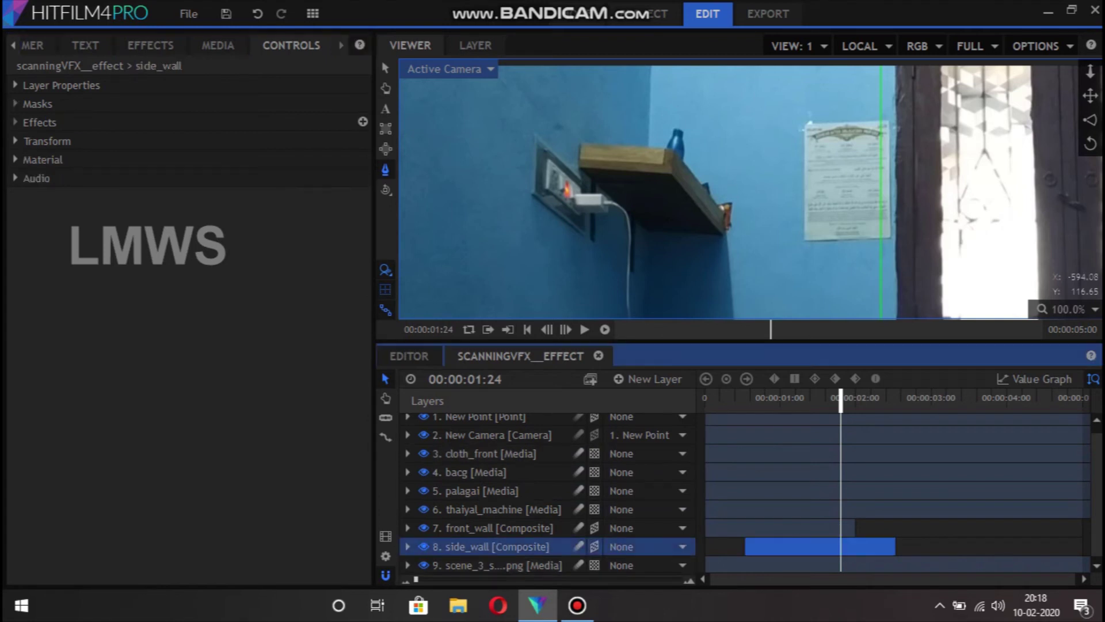
Duplicate the side_wall grid and shift the copy to start 1:14 later.
{"action": "key", "text": "ctrl+d"}
{"action": "left_click_drag", "start_coordinate": [777, 565], "coordinate": [889, 565]}
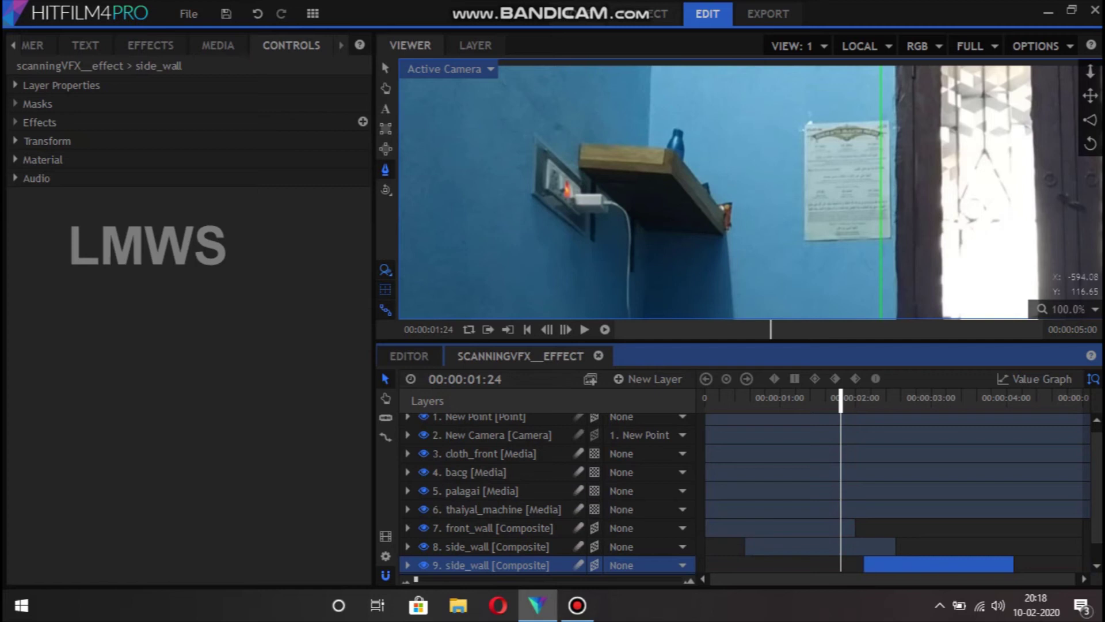
{"action": "scroll", "coordinate": [888, 565], "scroll_direction": "down", "scroll_amount": 1}
{"action": "left_click", "coordinate": [868, 397]}
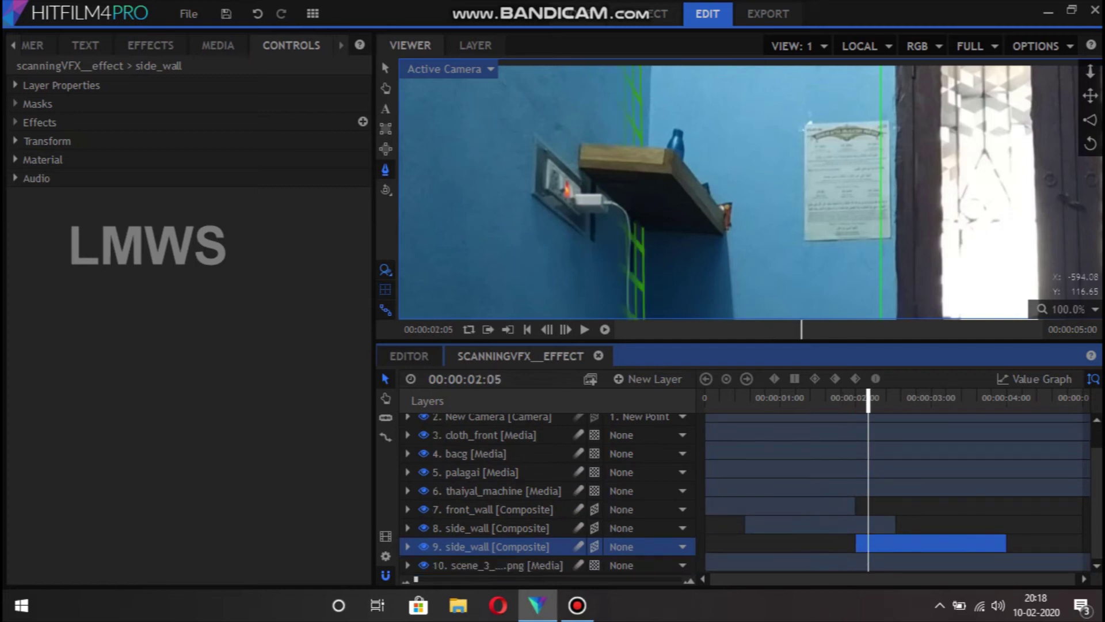
Rename the copy palagai_scanning and save the project.
{"action": "key", "text": "F2"}
{"action": "type", "text": "pala"}
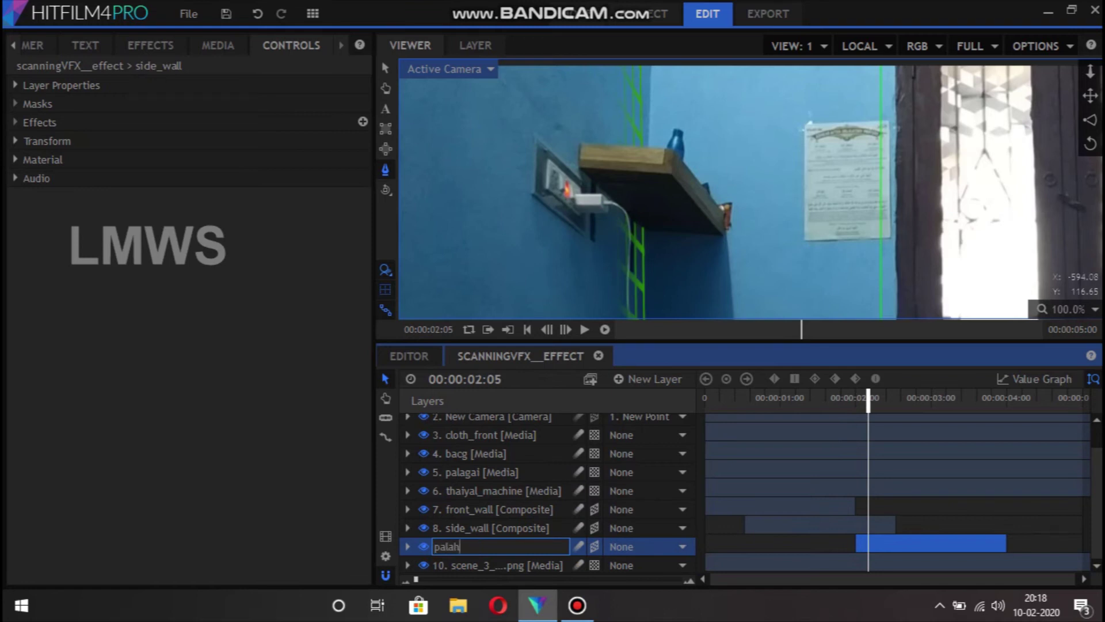
{"action": "type", "text": "gai_scanni"}
{"action": "type", "text": "ng"}
{"action": "key", "text": "Return"}
{"action": "key", "text": "ctrl+s"}
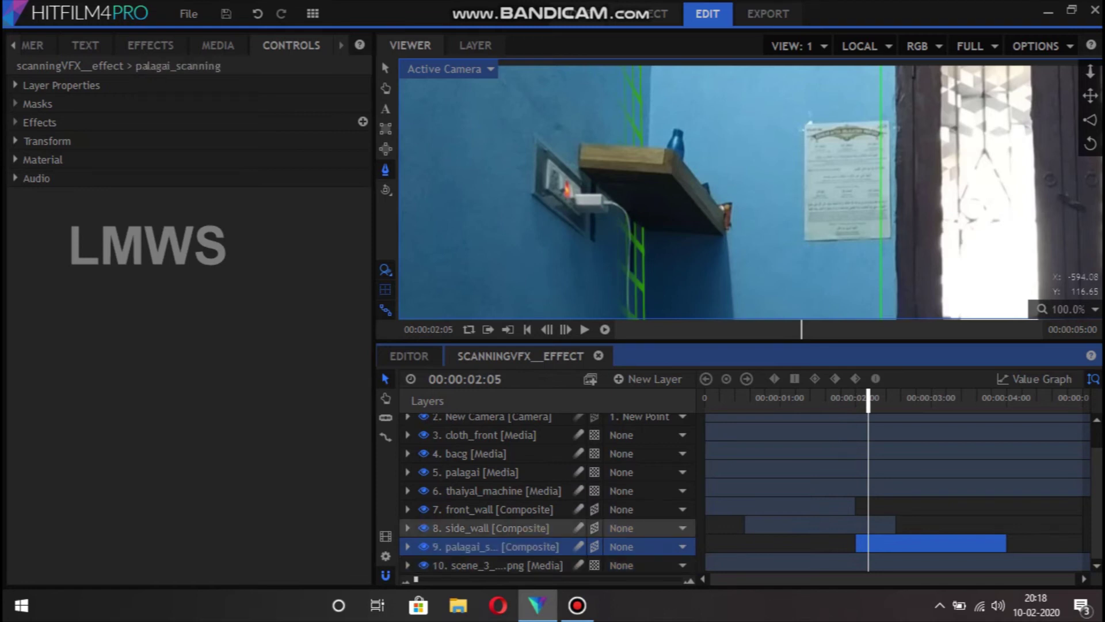
{"action": "scroll", "coordinate": [748, 190], "scroll_direction": "down", "scroll_amount": 2}
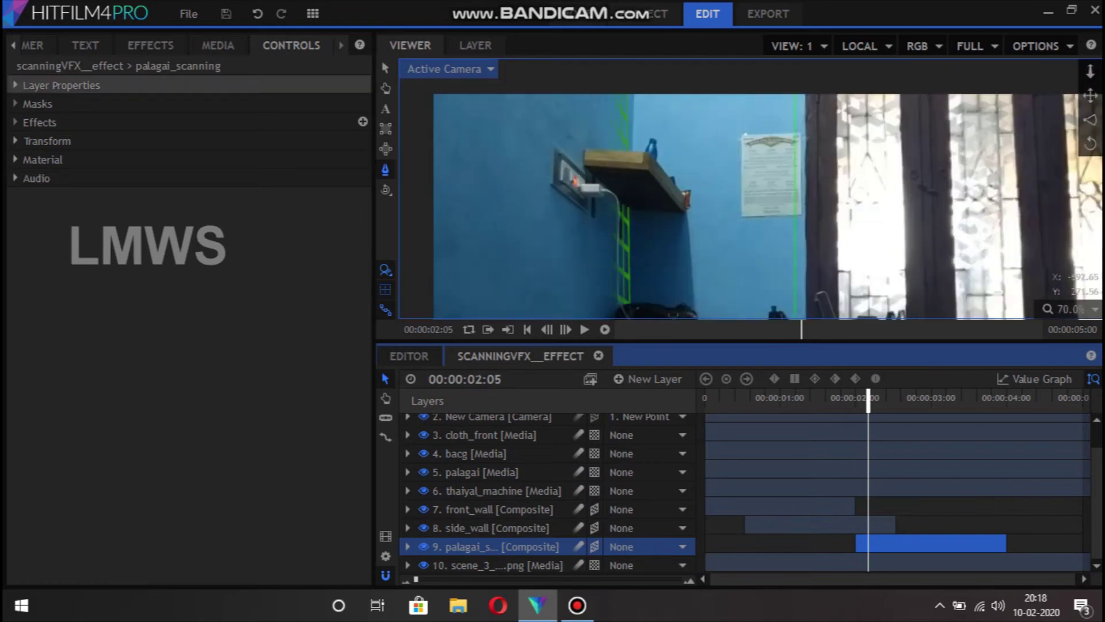
{"action": "left_click", "coordinate": [794, 46]}
Split the viewer into two views and scrub to about one second to preview the grid.
{"action": "left_click", "coordinate": [789, 90]}
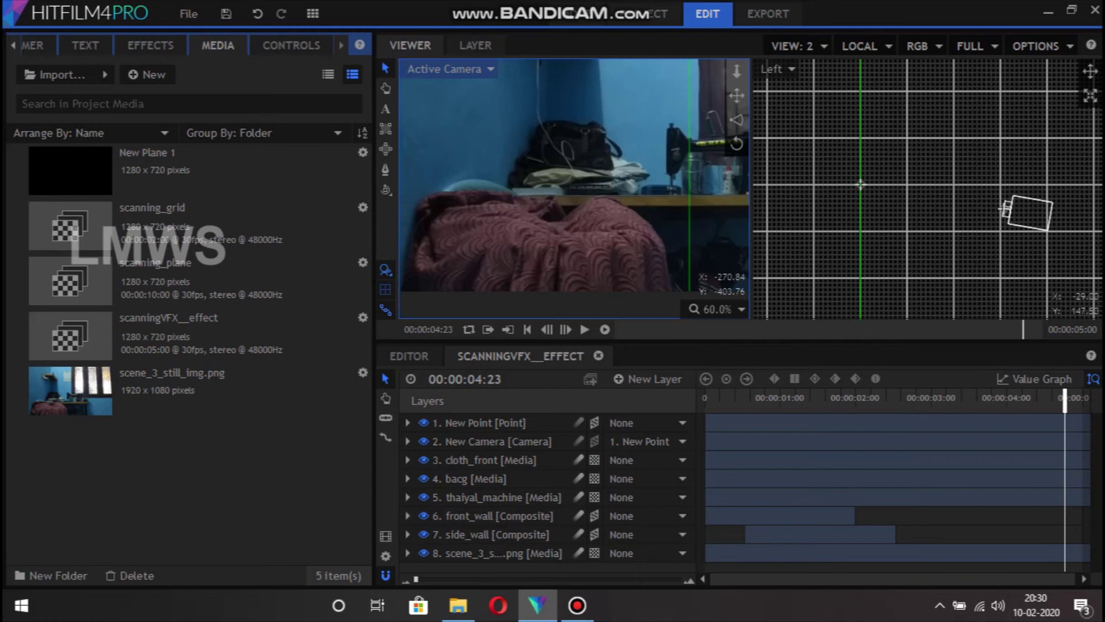
{"action": "left_click", "coordinate": [732, 397]}
{"action": "scroll", "coordinate": [574, 188], "scroll_direction": "down", "scroll_amount": 3}
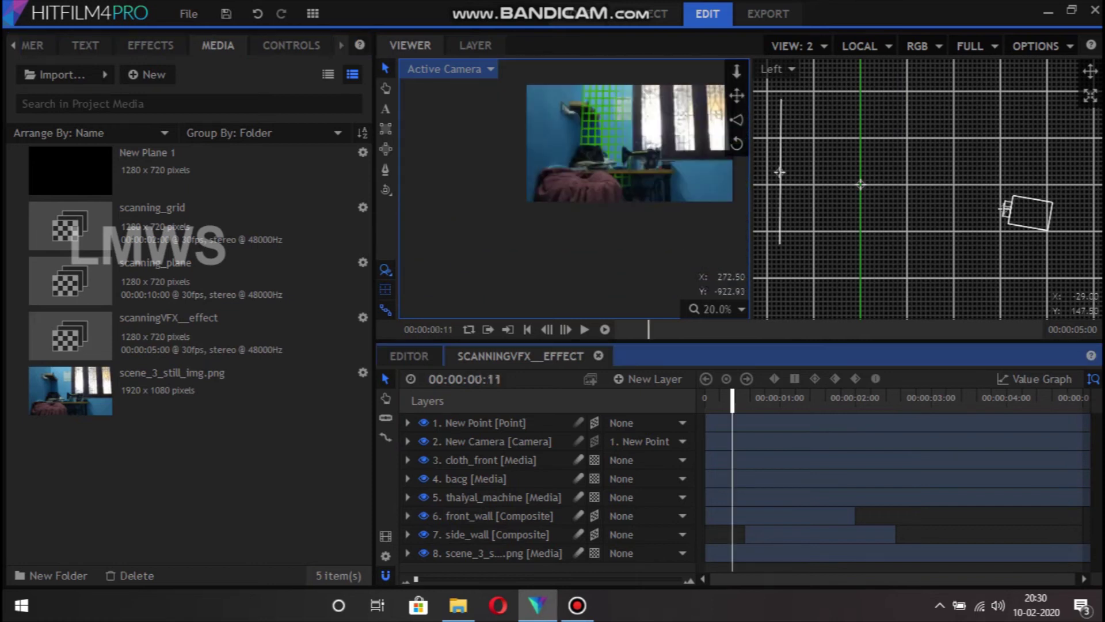
{"action": "left_click_drag", "start_coordinate": [732, 397], "coordinate": [754, 397]}
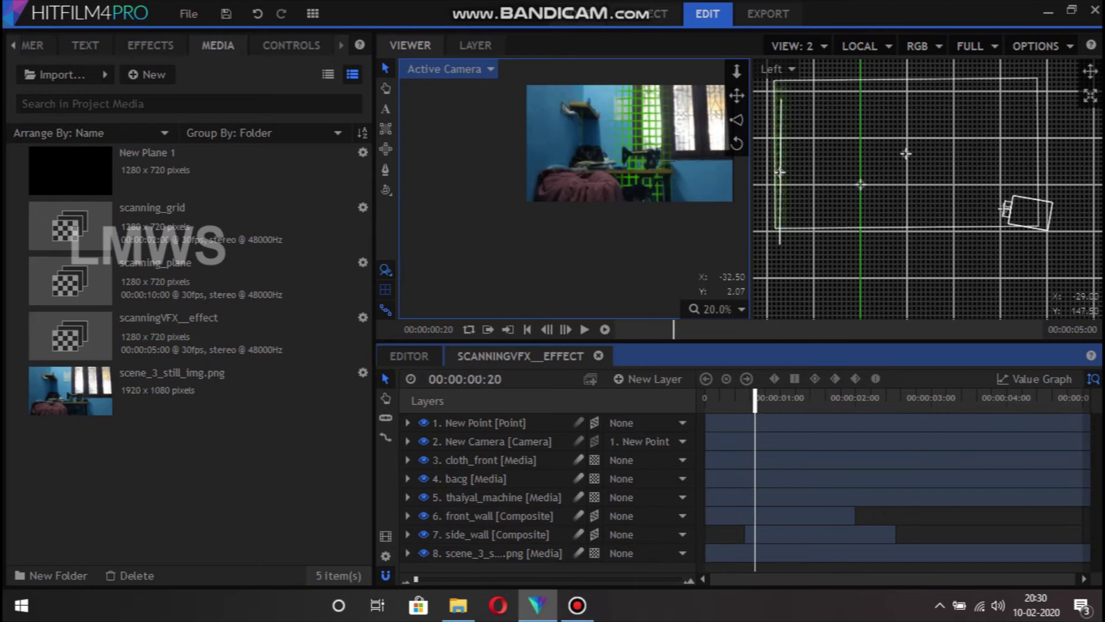
{"action": "scroll", "coordinate": [610, 144], "scroll_direction": "up", "scroll_amount": 3}
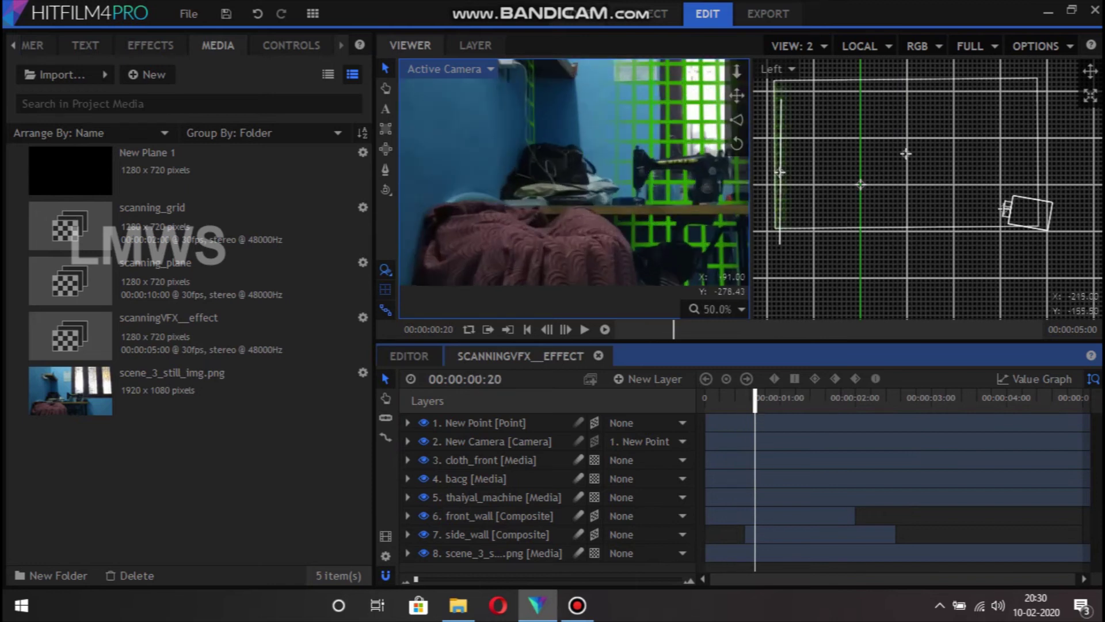
{"action": "left_click_drag", "start_coordinate": [755, 397], "coordinate": [779, 397]}
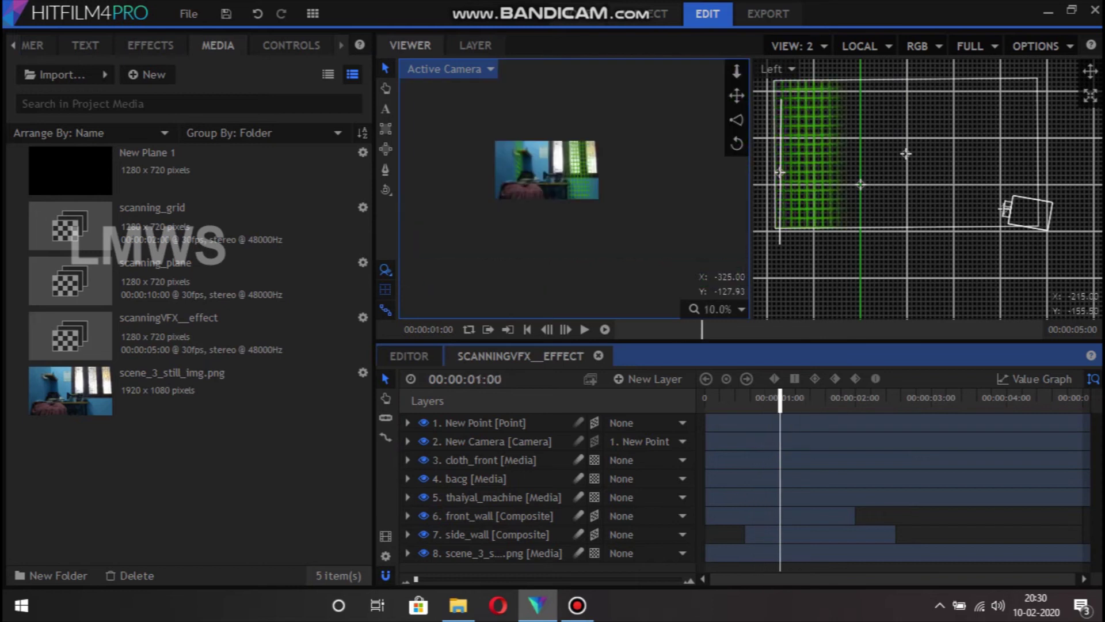
{"action": "left_click_drag", "start_coordinate": [576, 173], "coordinate": [604, 282]}
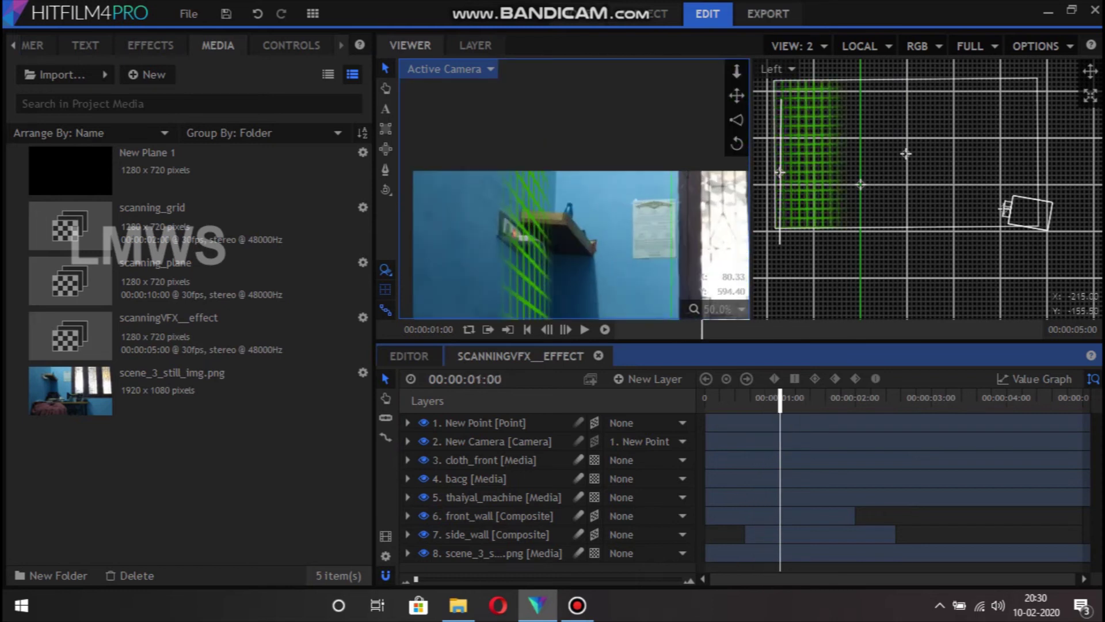
Return to a single viewer pane, zoomed to about 80% and framed on the wall shelf.
{"action": "left_click", "coordinate": [794, 46]}
{"action": "left_click", "coordinate": [774, 69]}
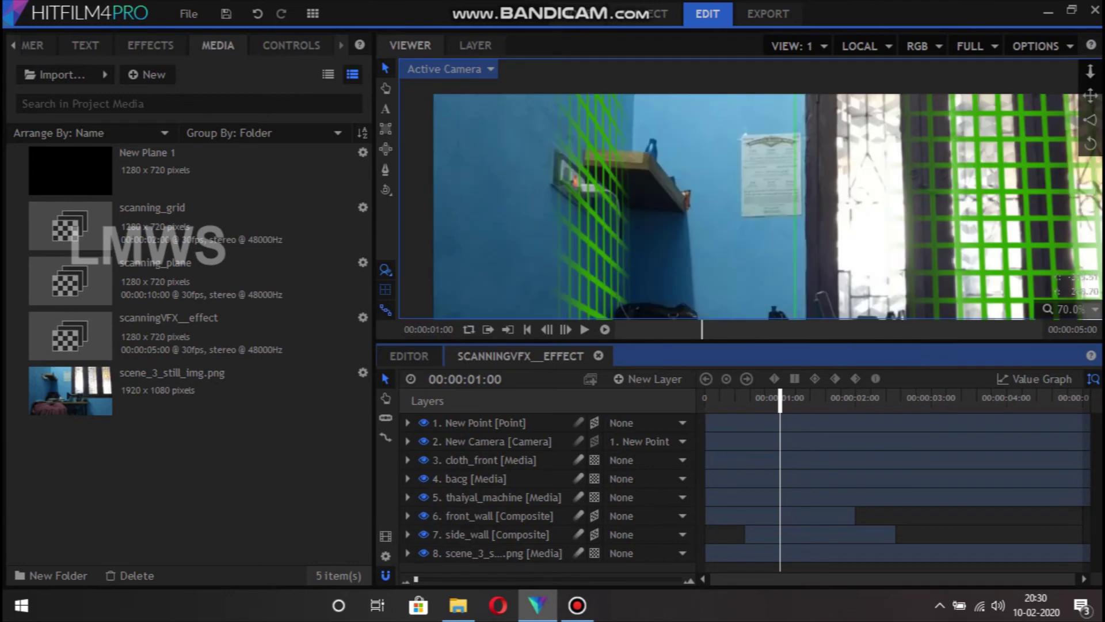
{"action": "scroll", "coordinate": [633, 173], "scroll_direction": "down", "scroll_amount": 1}
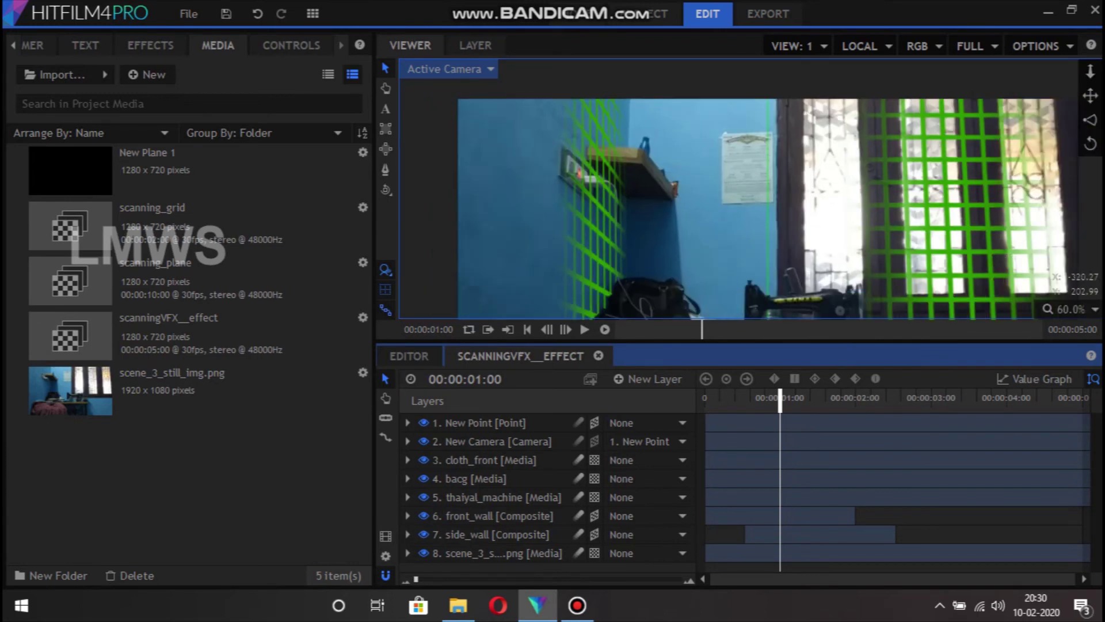
{"action": "scroll", "coordinate": [590, 142], "scroll_direction": "down", "scroll_amount": 2}
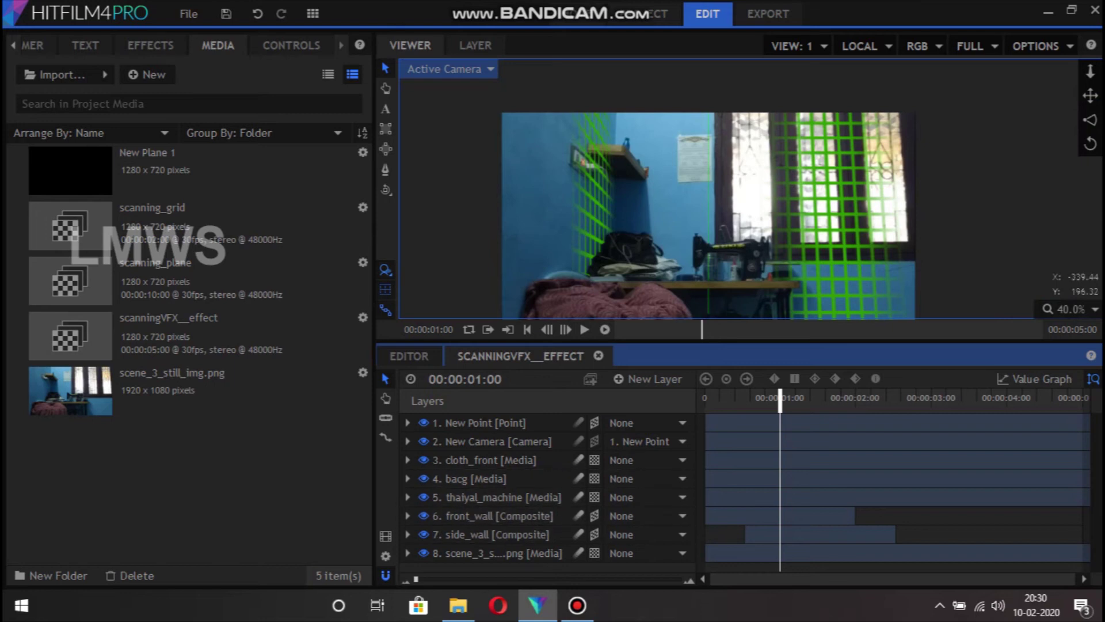
{"action": "scroll", "coordinate": [612, 147], "scroll_direction": "up", "scroll_amount": 4}
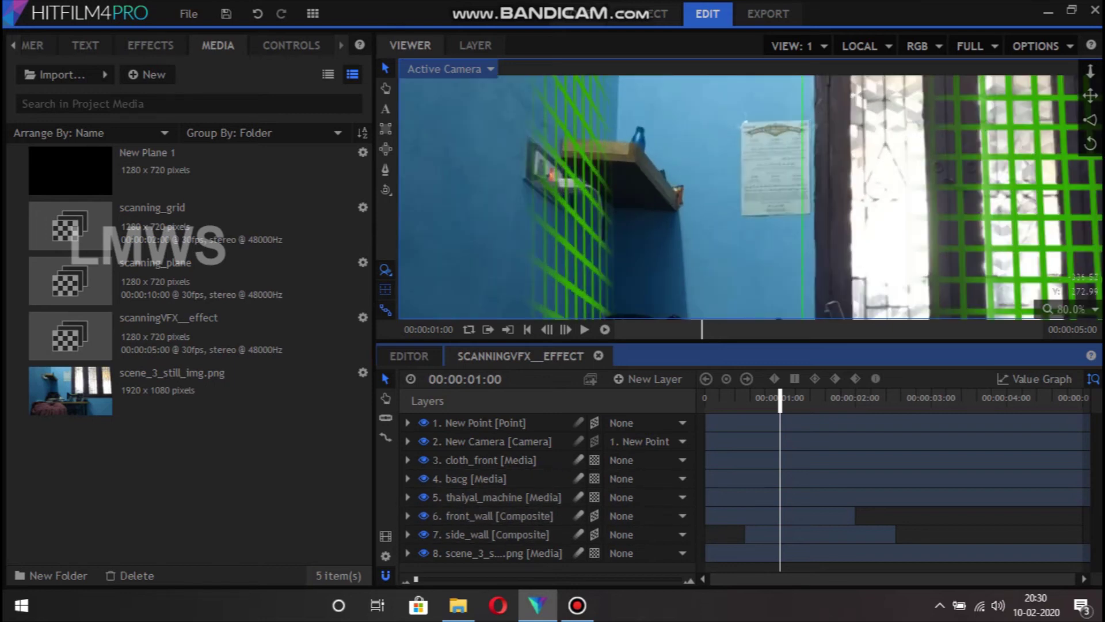
{"action": "left_click_drag", "start_coordinate": [613, 147], "coordinate": [610, 140]}
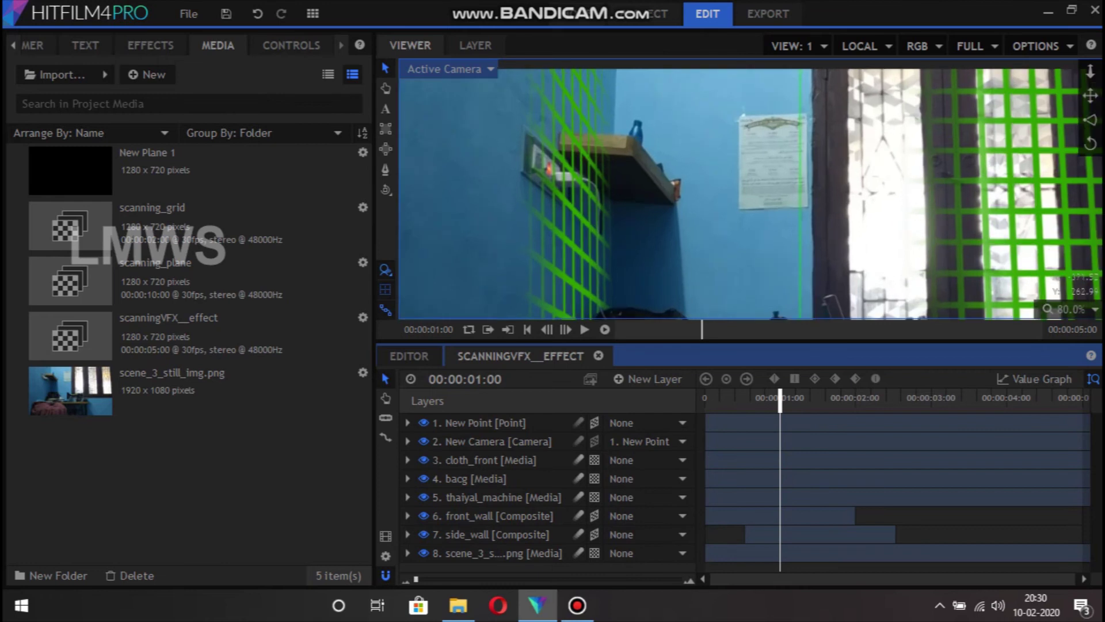
Duplicate the scene_3 still, move the copy to layer 3 and name it palagai.
{"action": "left_click", "coordinate": [495, 552]}
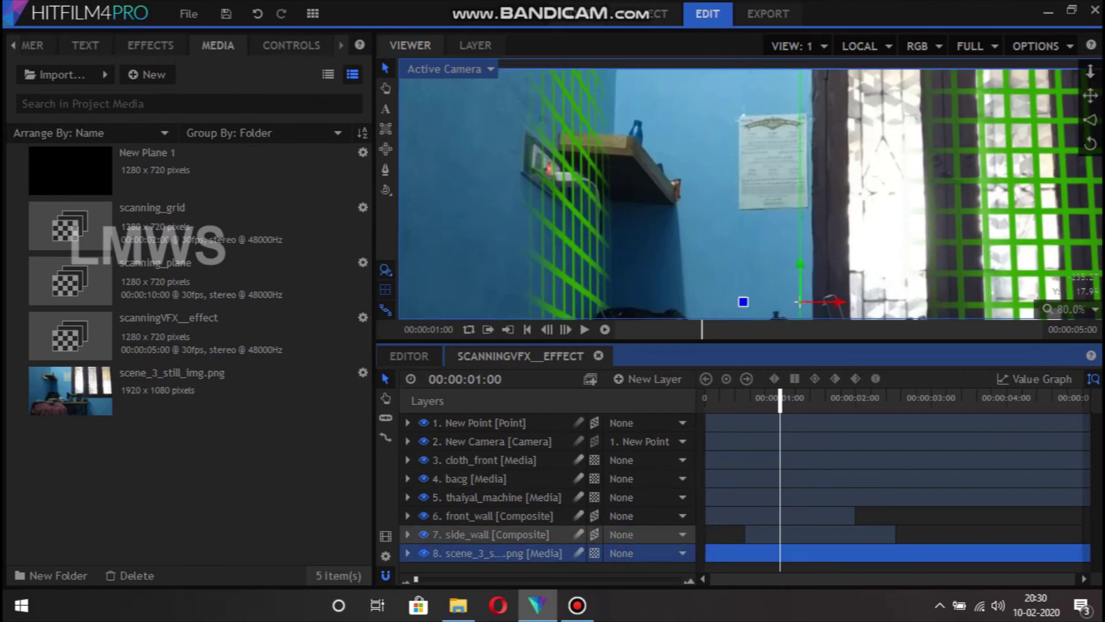
{"action": "key", "text": "ctrl+d"}
{"action": "left_click_drag", "start_coordinate": [495, 552], "coordinate": [495, 454]}
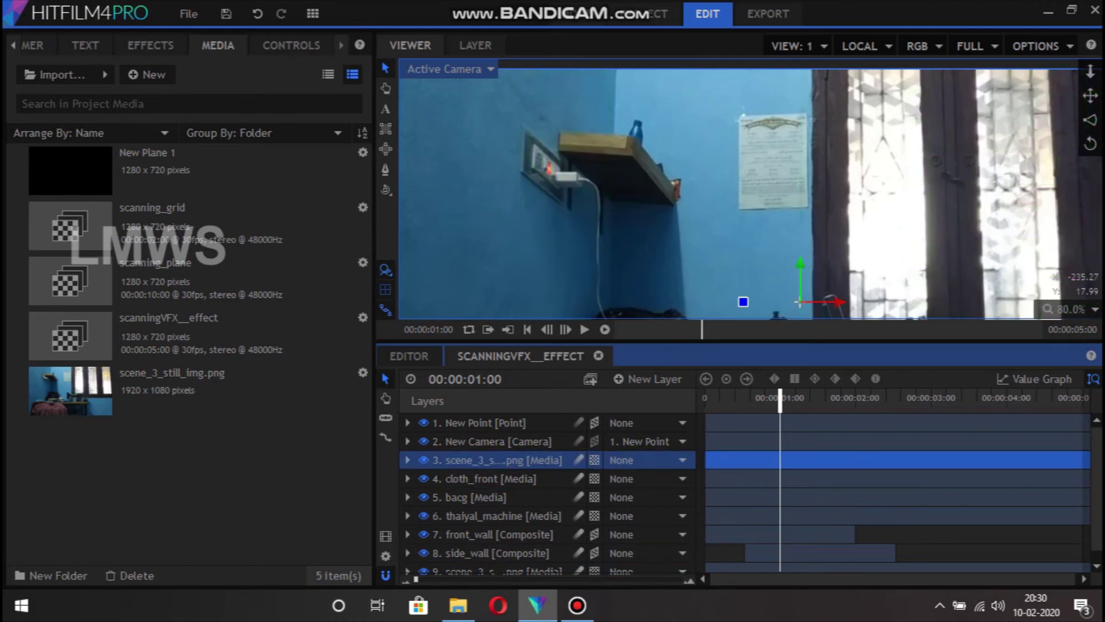
{"action": "double_click", "coordinate": [495, 459]}
{"action": "type", "text": "palagai"}
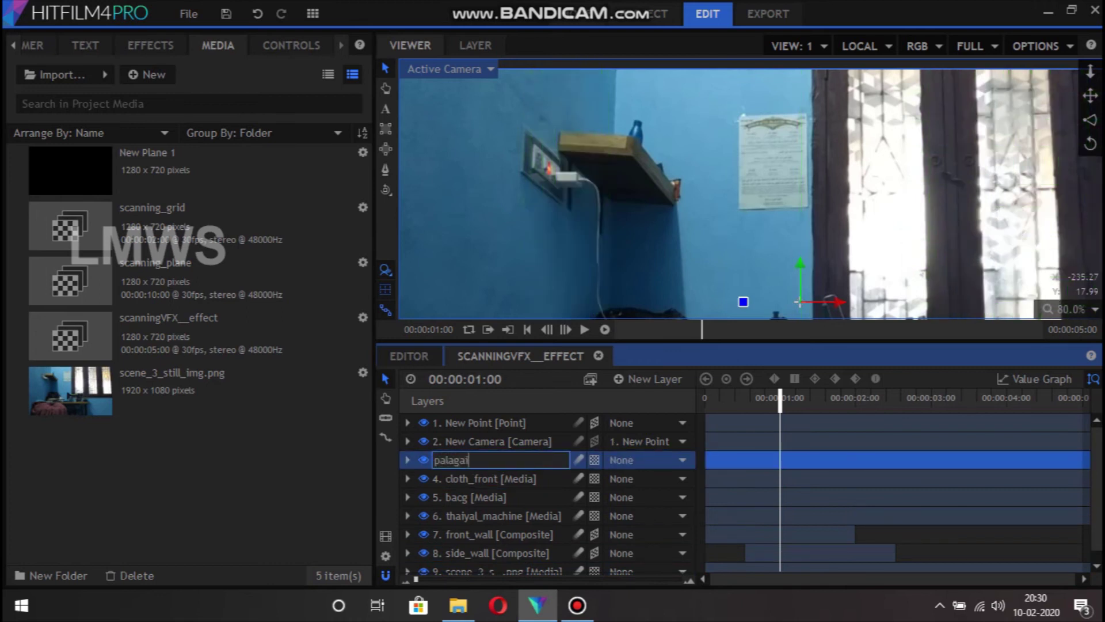
{"action": "key", "text": "Return"}
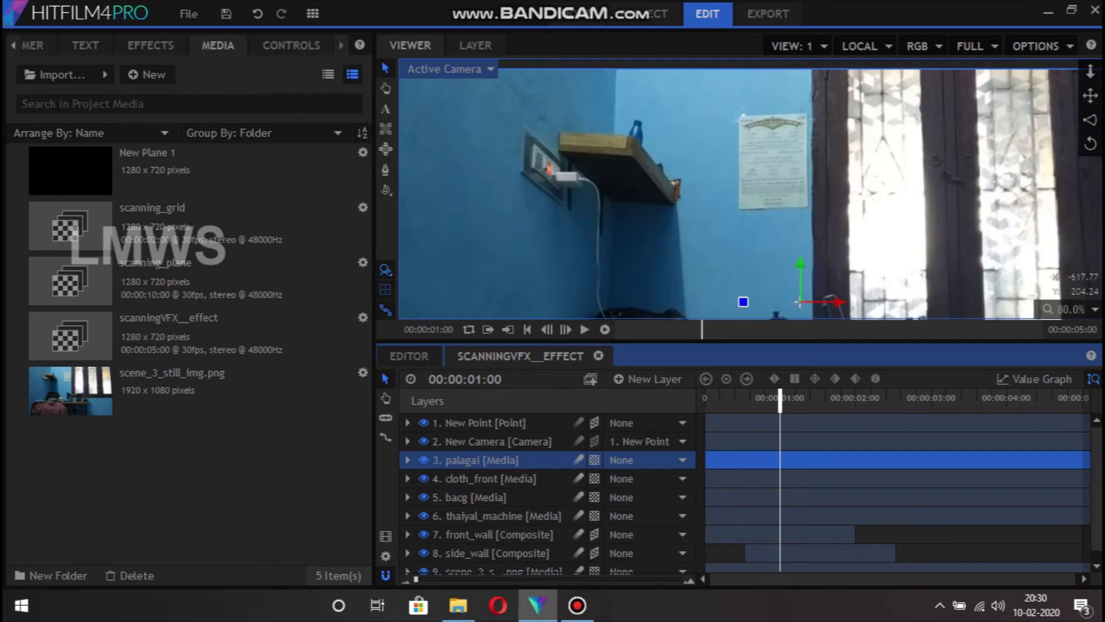
{"action": "scroll", "coordinate": [573, 135], "scroll_direction": "up", "scroll_amount": 3}
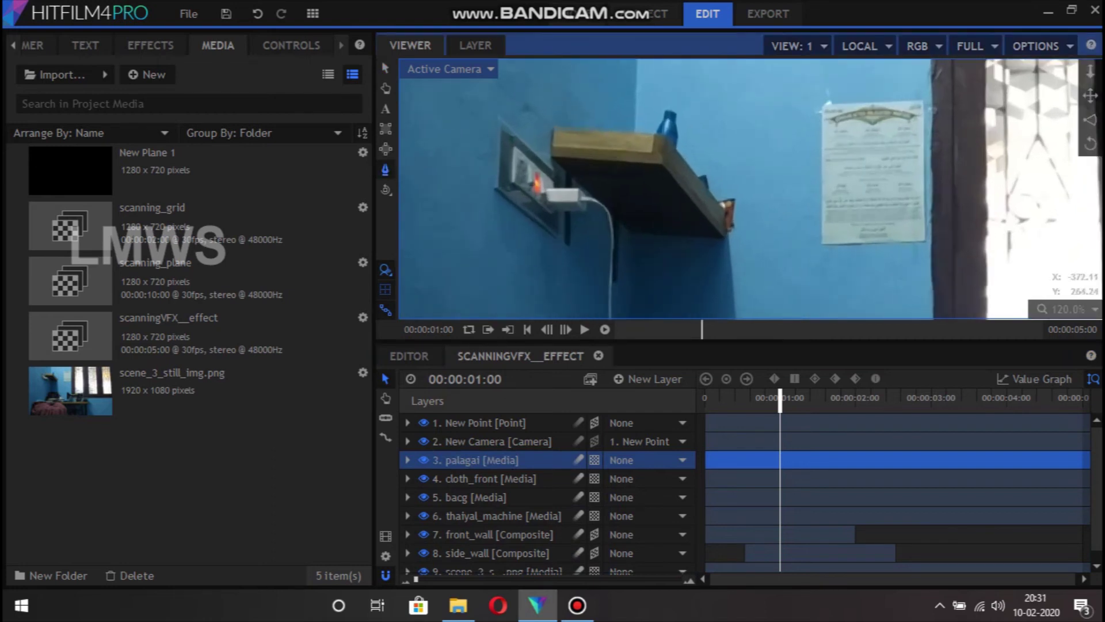
Draw a closed four-point mask around the wooden shelf on palagai.
{"action": "left_click", "coordinate": [552, 125]}
{"action": "left_click", "coordinate": [552, 157]}
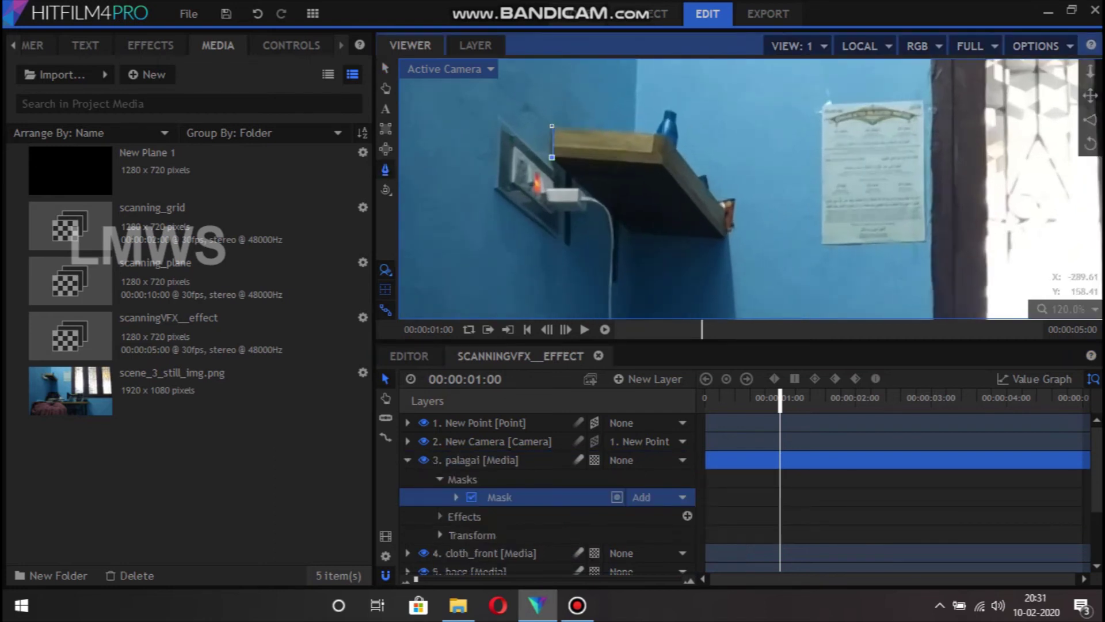
{"action": "left_click", "coordinate": [632, 229]}
{"action": "left_click", "coordinate": [635, 132]}
{"action": "left_click", "coordinate": [552, 126]}
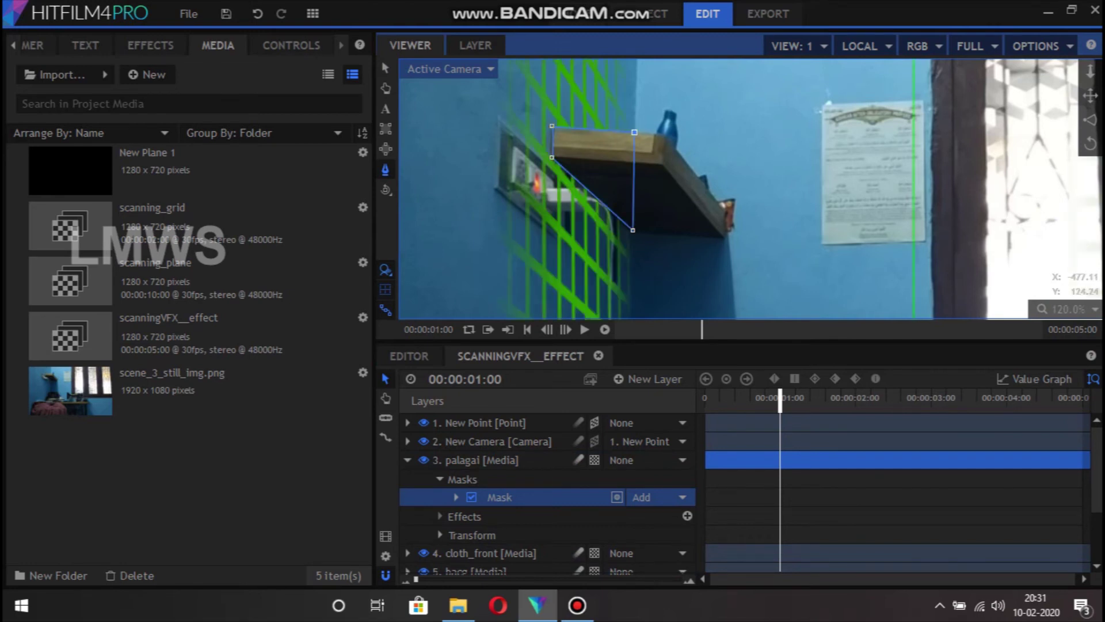
{"action": "scroll", "coordinate": [619, 195], "scroll_direction": "down", "scroll_amount": 1}
{"action": "left_click_drag", "start_coordinate": [742, 397], "coordinate": [717, 397]}
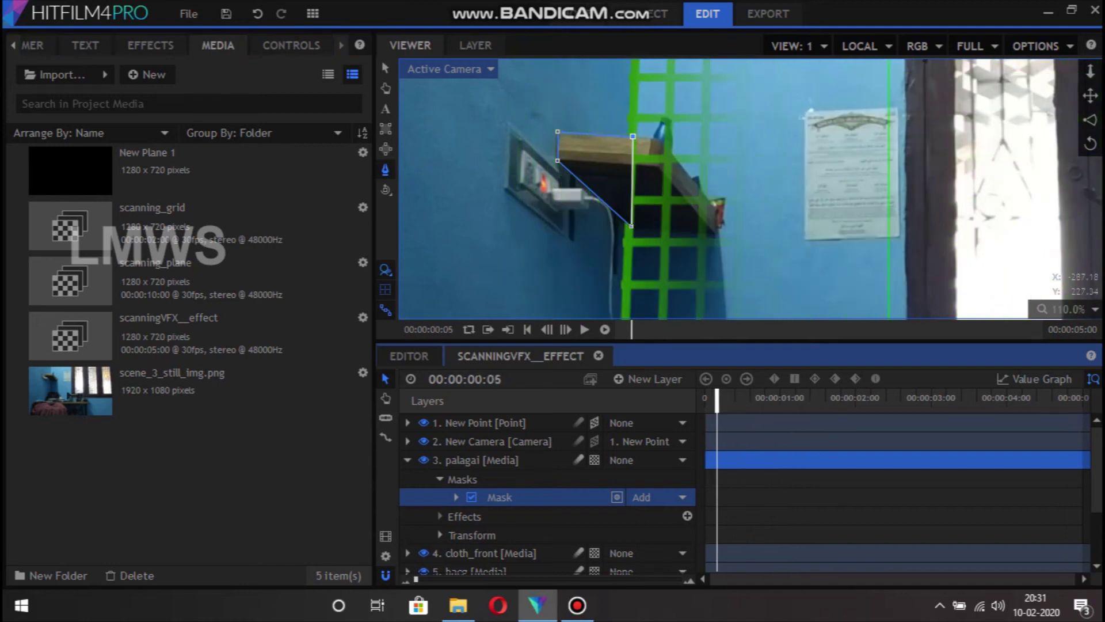
Refine the shelf mask, adding points and pulling its right edge to the shelf's front corner.
{"action": "left_click_drag", "start_coordinate": [632, 137], "coordinate": [651, 135]}
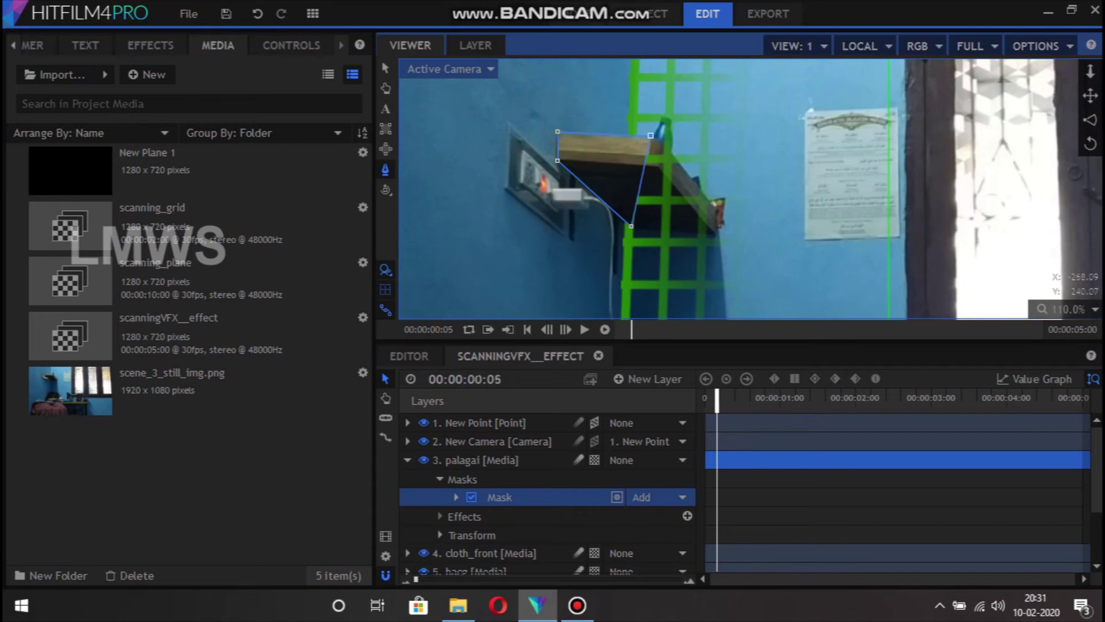
{"action": "left_click", "coordinate": [644, 160]}
{"action": "mouse_move", "coordinate": [645, 160]}
{"action": "left_mouse_down"}
{"action": "mouse_move", "coordinate": [655, 164]}
{"action": "mouse_move", "coordinate": [654, 137]}
{"action": "left_mouse_up"}
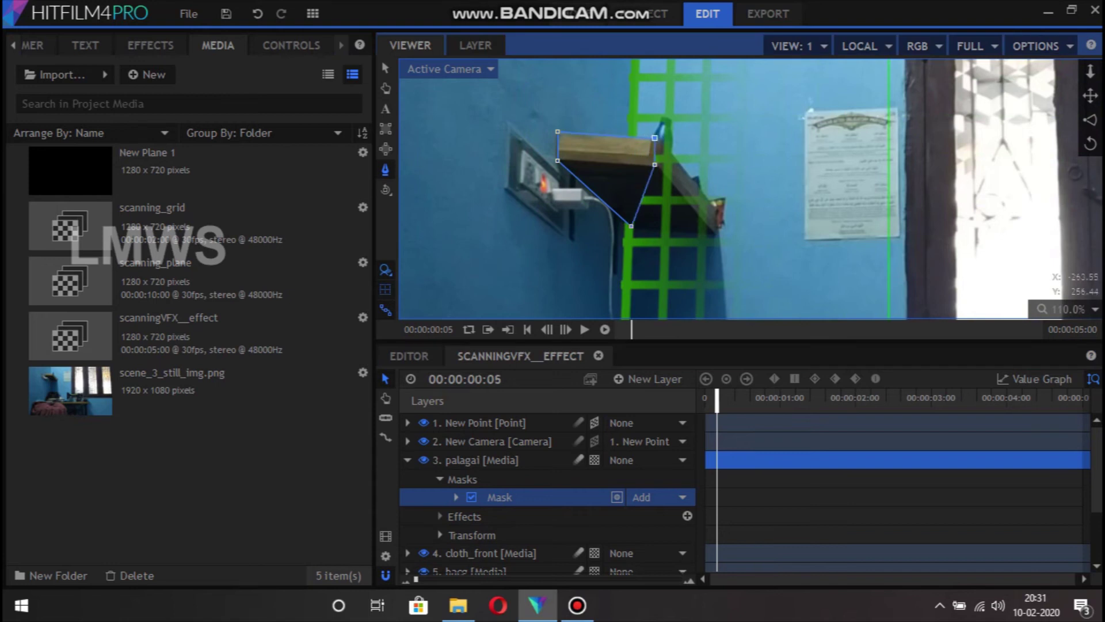
{"action": "left_click", "coordinate": [644, 191]}
{"action": "left_click_drag", "start_coordinate": [644, 191], "coordinate": [713, 234]}
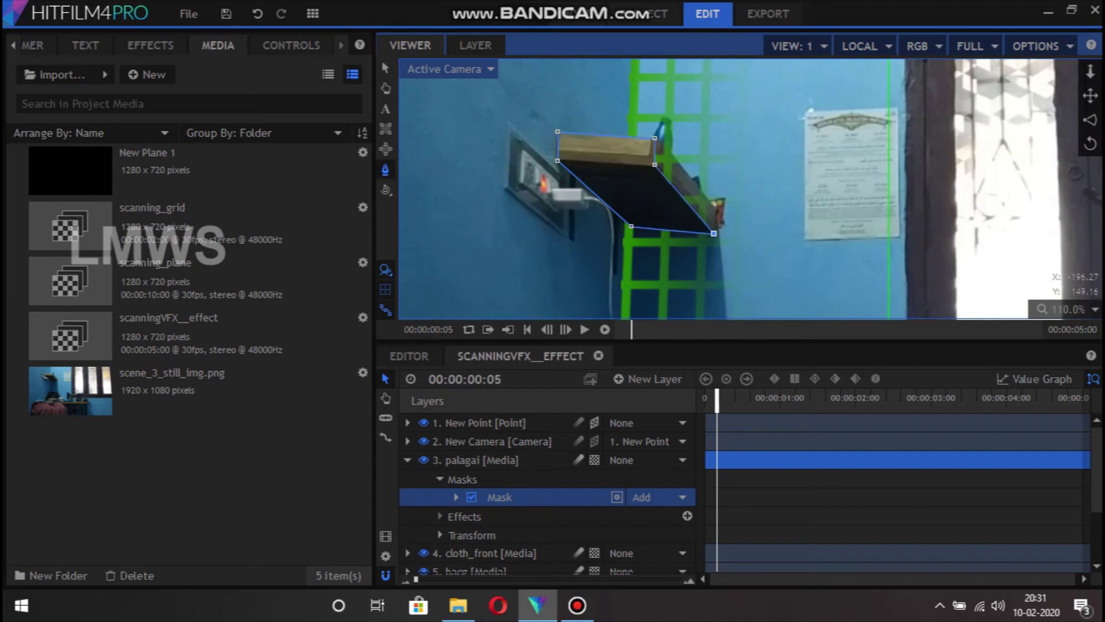
{"action": "left_click", "coordinate": [654, 164]}
{"action": "mouse_move", "coordinate": [654, 164]}
{"action": "left_mouse_down"}
{"action": "mouse_move", "coordinate": [713, 195]}
{"action": "mouse_move", "coordinate": [717, 209]}
{"action": "left_mouse_up"}
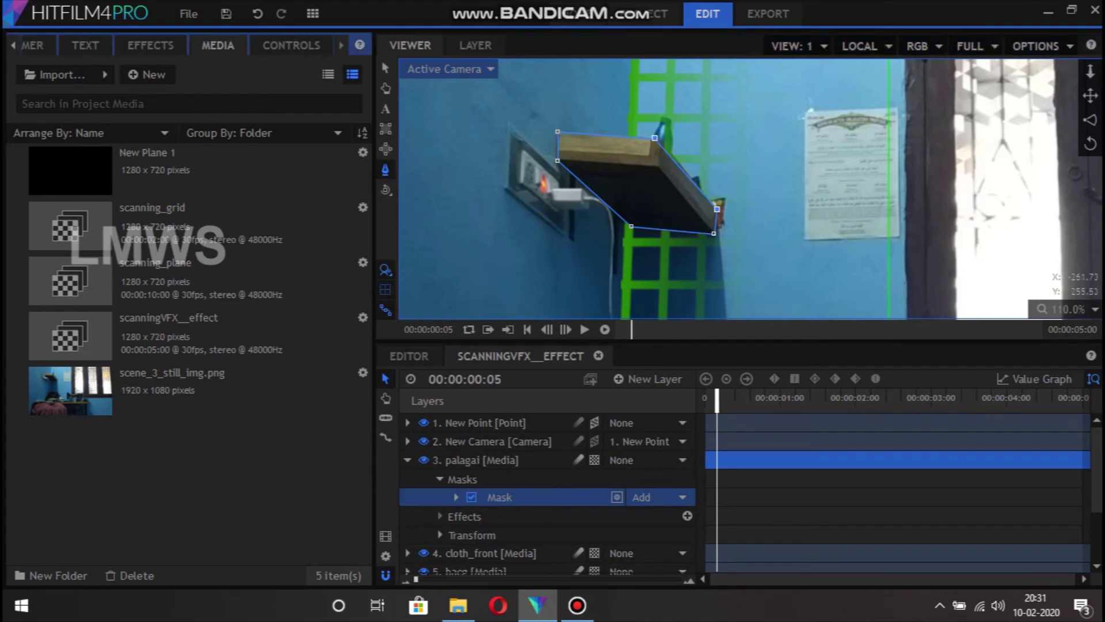
{"action": "left_click_drag", "start_coordinate": [654, 138], "coordinate": [658, 138]}
Collapse the palagai layer and inspect the scanning_grid composite, then return to the effect composite.
{"action": "left_click", "coordinate": [407, 460]}
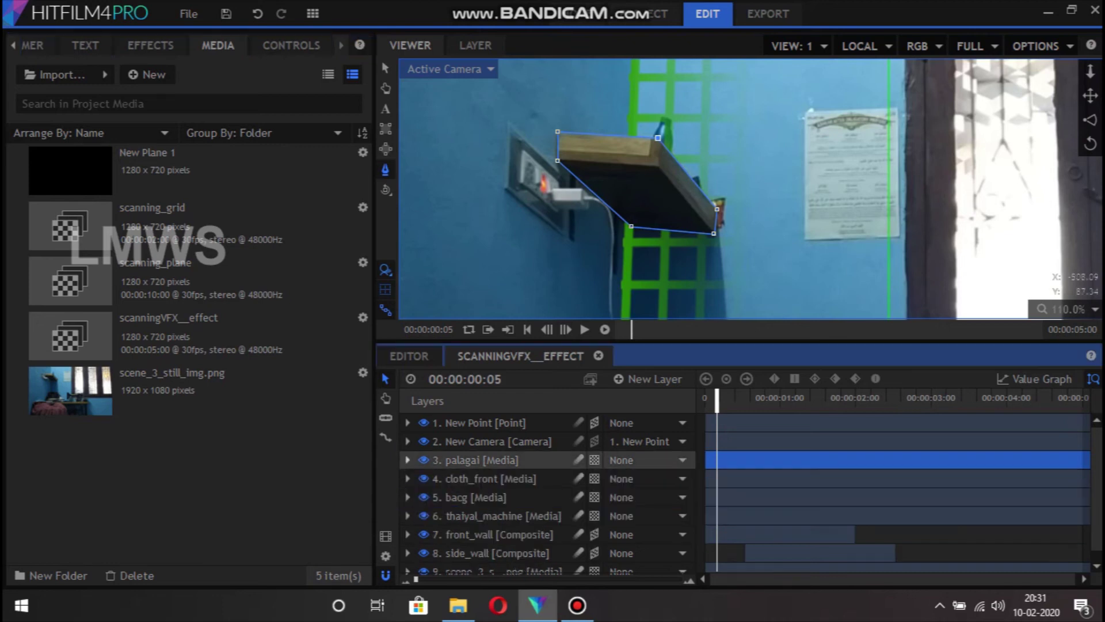
{"action": "scroll", "coordinate": [690, 190], "scroll_direction": "down", "scroll_amount": 4}
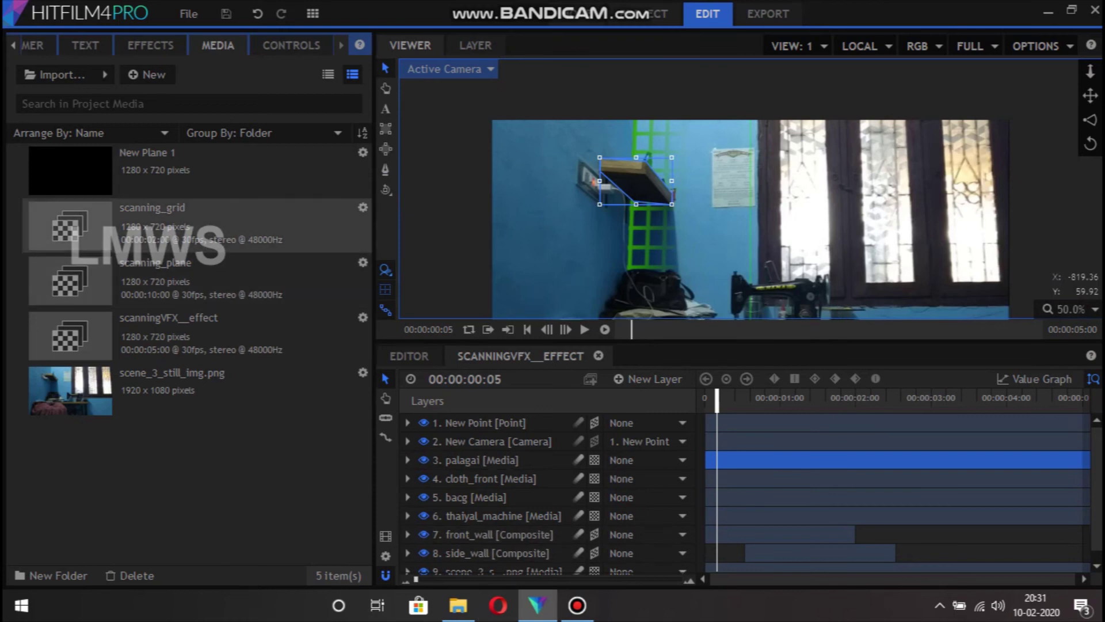
{"action": "double_click", "coordinate": [173, 219]}
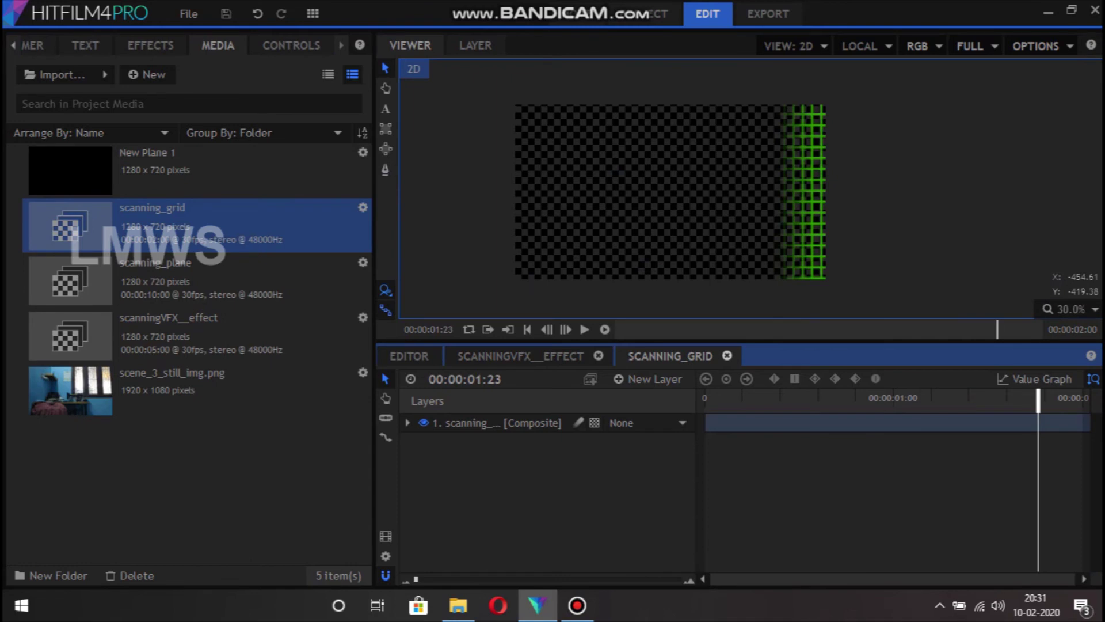
{"action": "left_click", "coordinate": [727, 356]}
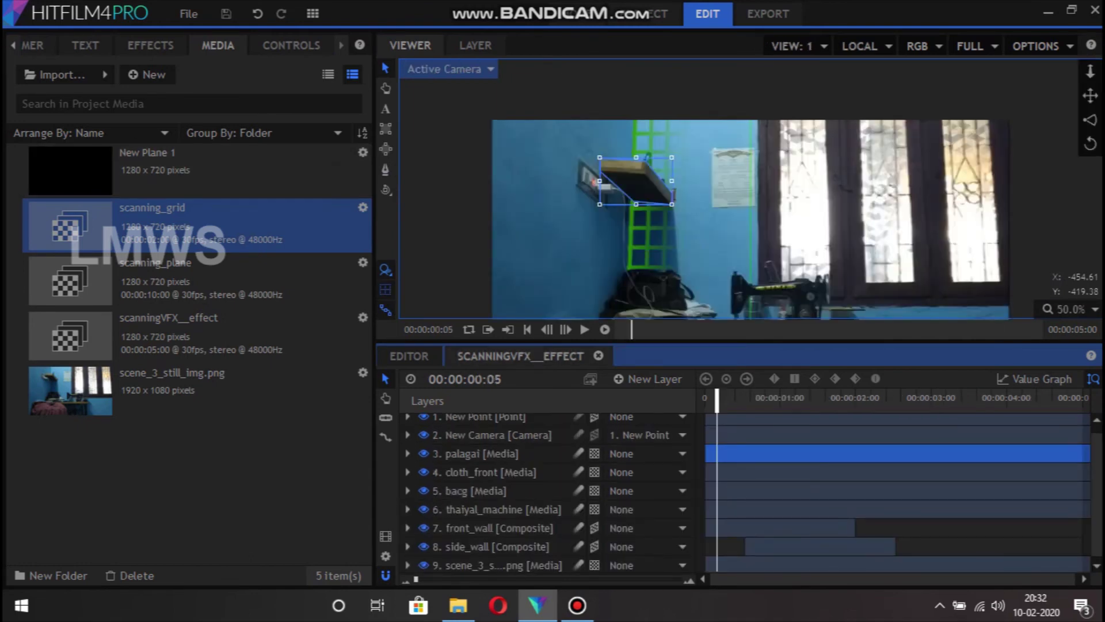
Add scanning_grid as layer 7 starting about 1.5 seconds in, set to 3D Plane.
{"action": "left_click_drag", "start_coordinate": [172, 336], "coordinate": [484, 520]}
{"action": "left_click_drag", "start_coordinate": [735, 527], "coordinate": [846, 528]}
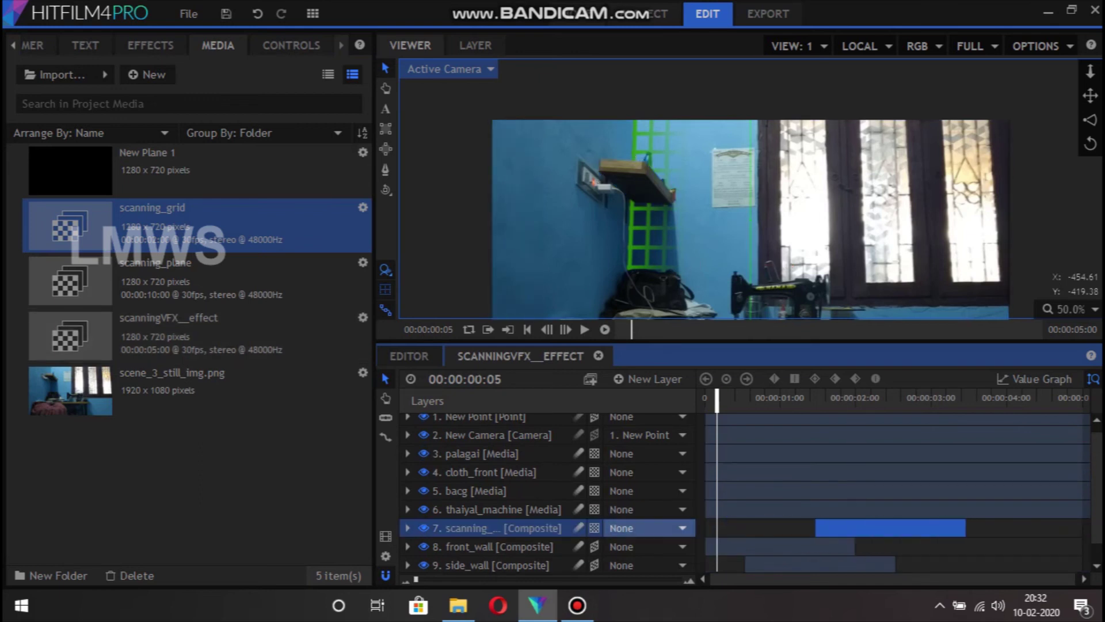
{"action": "left_click", "coordinate": [594, 528]}
{"action": "left_click", "coordinate": [621, 484]}
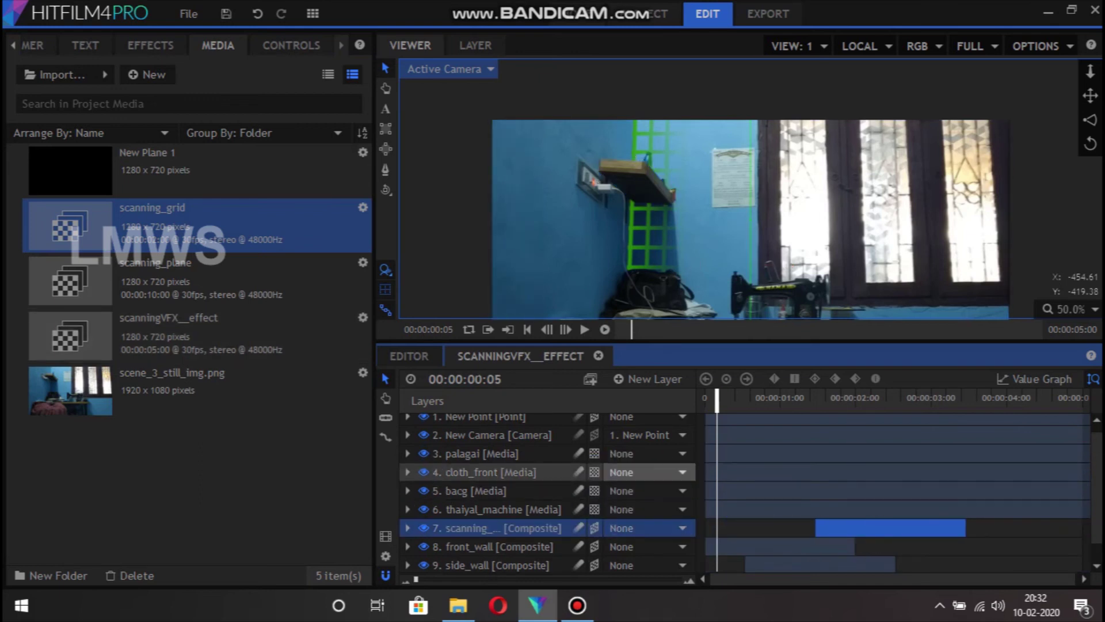
Split the viewer into camera and side views at 00:00:02:06 and raise the grid.
{"action": "left_click", "coordinate": [794, 46]}
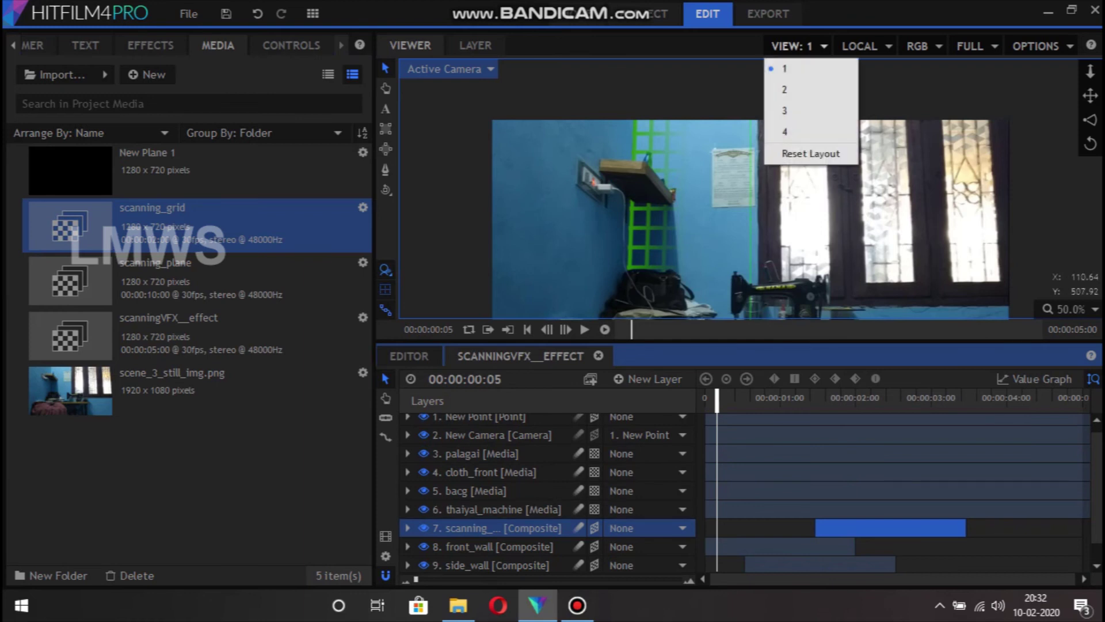
{"action": "left_click", "coordinate": [783, 89]}
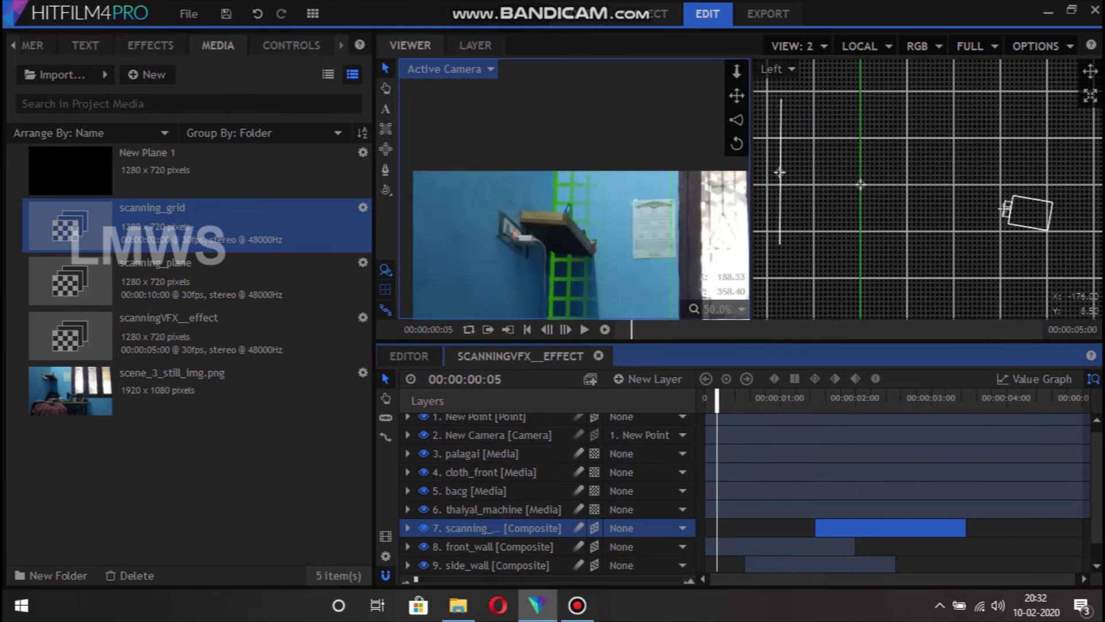
{"action": "scroll", "coordinate": [827, 189], "scroll_direction": "down", "scroll_amount": 2}
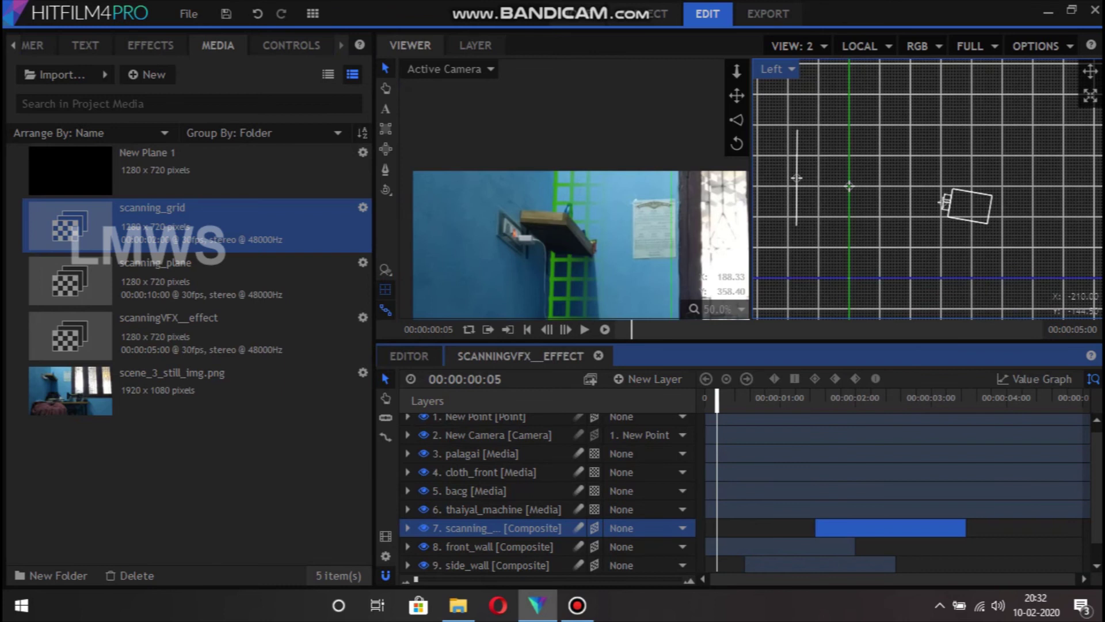
{"action": "left_click", "coordinate": [870, 398]}
{"action": "scroll", "coordinate": [884, 142], "scroll_direction": "up", "scroll_amount": 1}
{"action": "scroll", "coordinate": [883, 142], "scroll_direction": "up", "scroll_amount": 1}
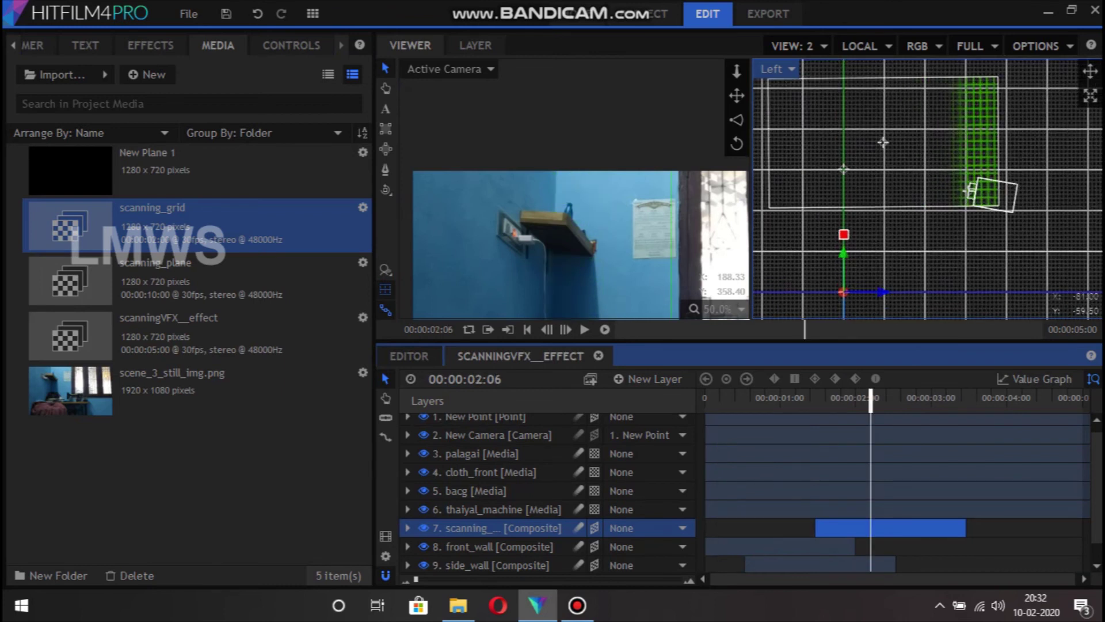
{"action": "scroll", "coordinate": [883, 142], "scroll_direction": "down", "scroll_amount": 2}
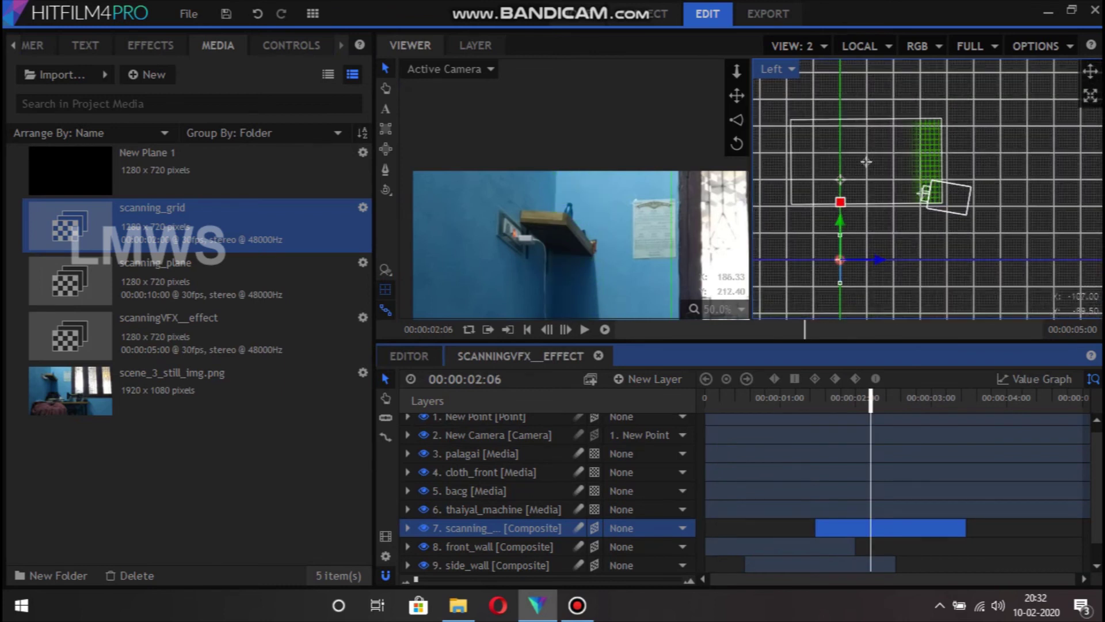
{"action": "left_click_drag", "start_coordinate": [840, 259], "coordinate": [840, 173]}
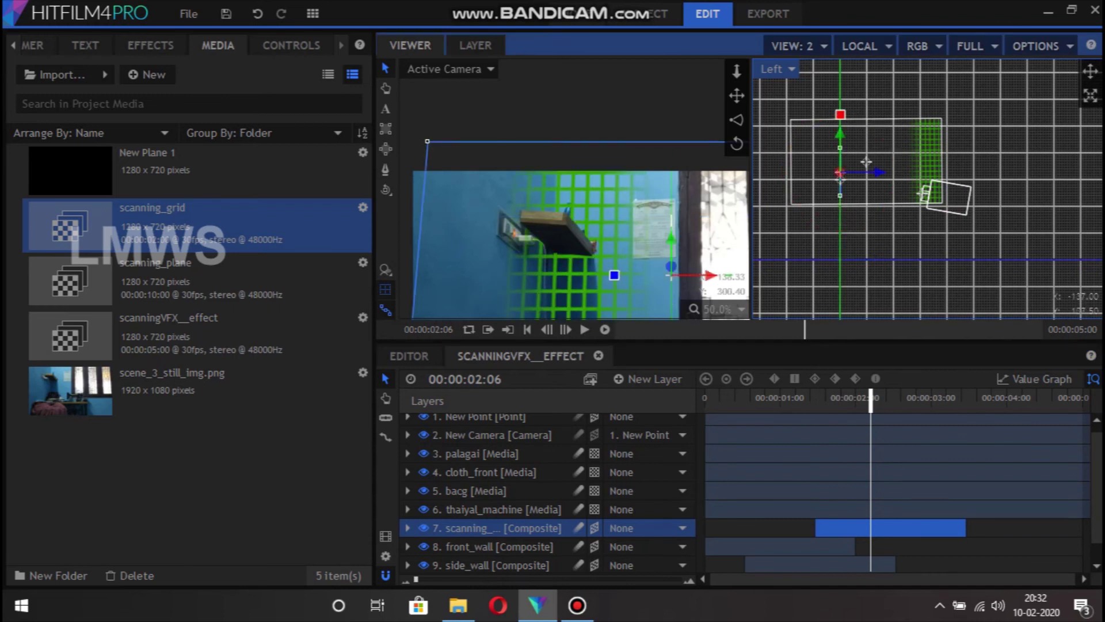
Set the side view to Left and rotate the scanning grid to 270° orientation.
{"action": "left_click", "coordinate": [775, 68]}
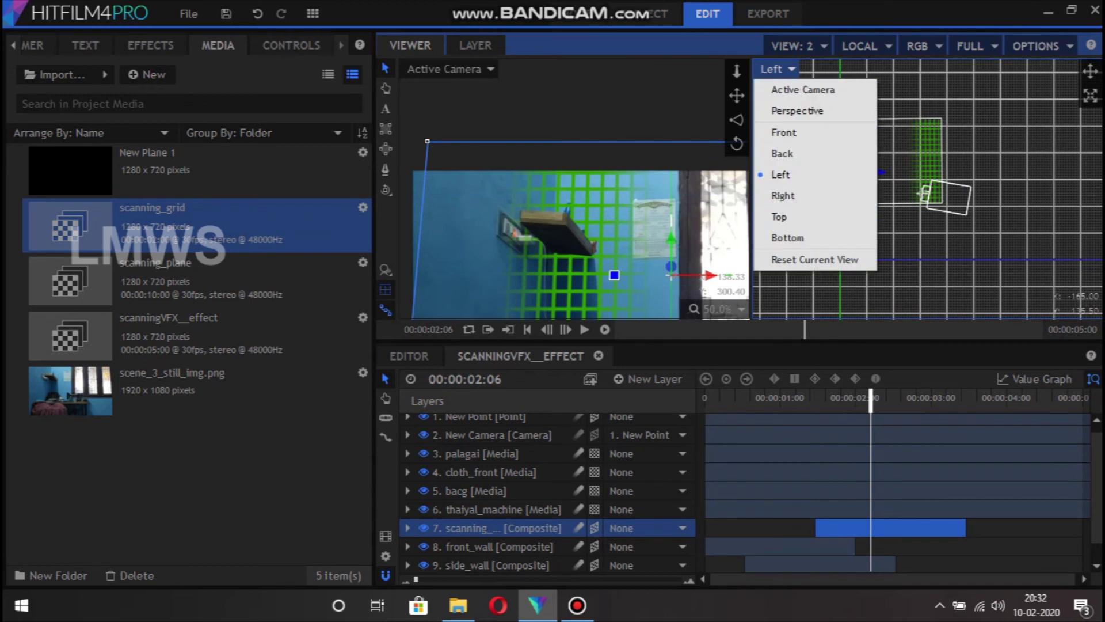
{"action": "left_click", "coordinate": [780, 174]}
{"action": "left_click_drag", "start_coordinate": [850, 115], "coordinate": [891, 144]}
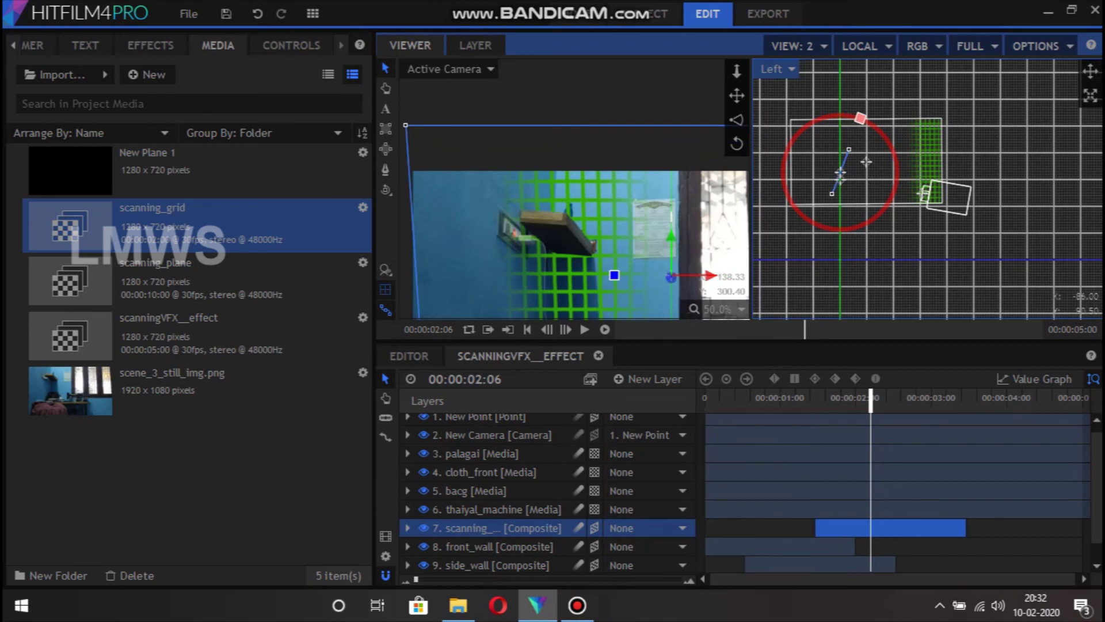
{"action": "mouse_move", "coordinate": [870, 397]}
{"action": "left_mouse_down"}
{"action": "mouse_move", "coordinate": [896, 397]}
{"action": "mouse_move", "coordinate": [880, 397]}
{"action": "left_mouse_up"}
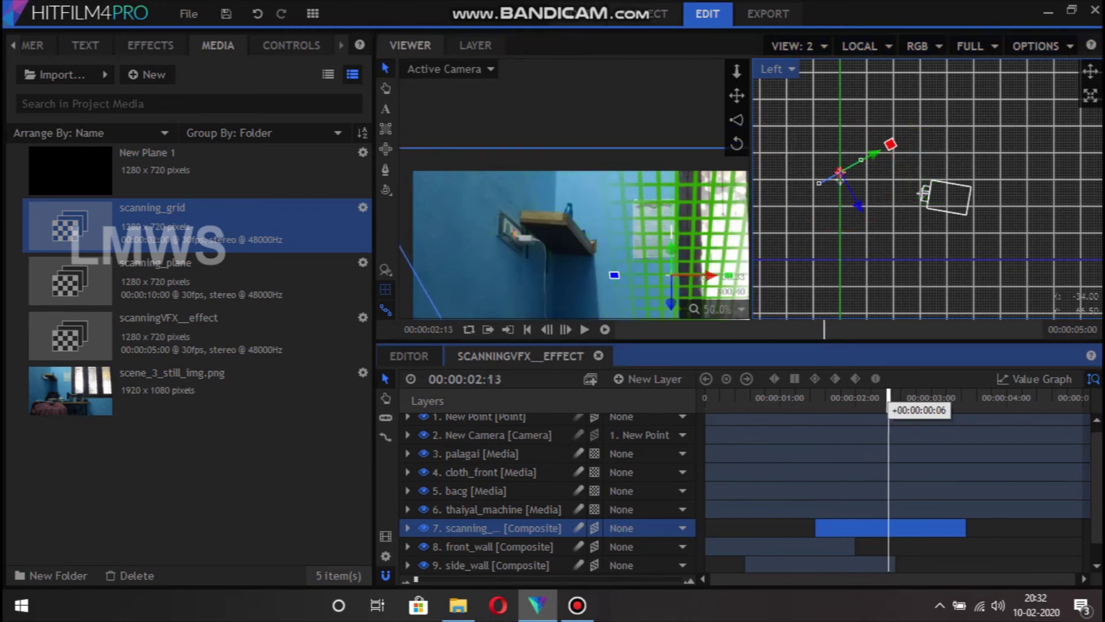
{"action": "left_click_drag", "start_coordinate": [865, 160], "coordinate": [865, 163]}
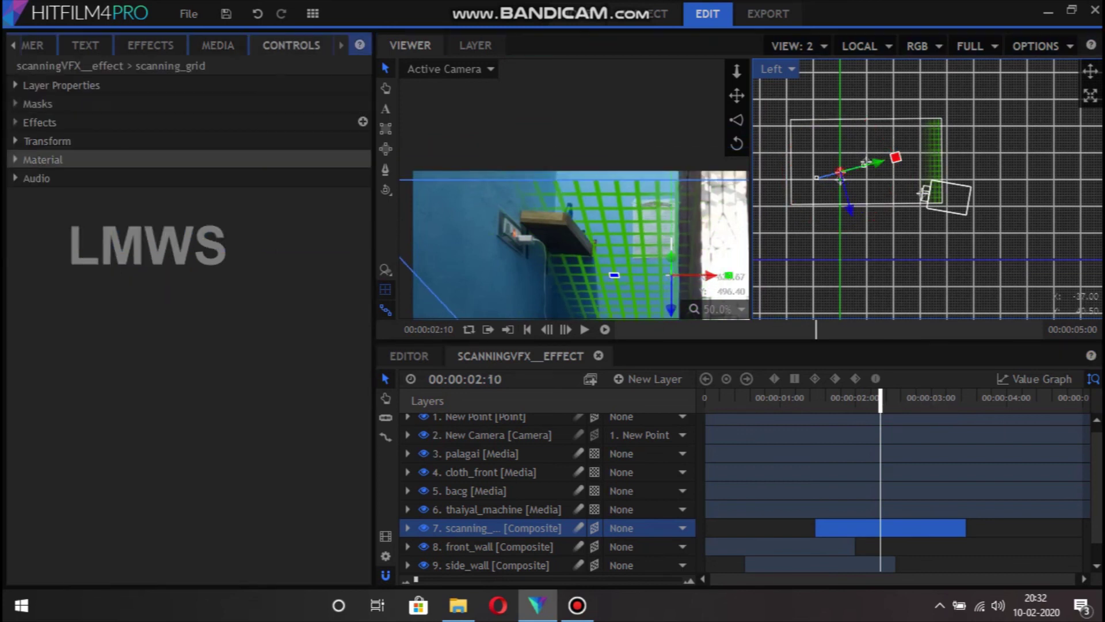
{"action": "left_click", "coordinate": [46, 141]}
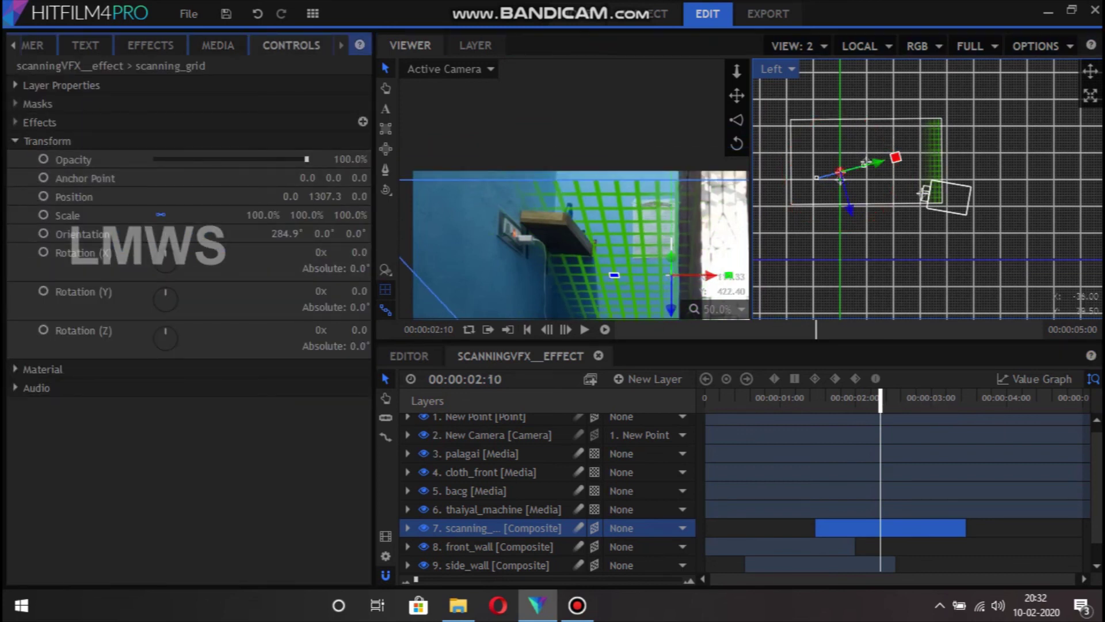
{"action": "left_click_drag", "start_coordinate": [865, 161], "coordinate": [866, 162]}
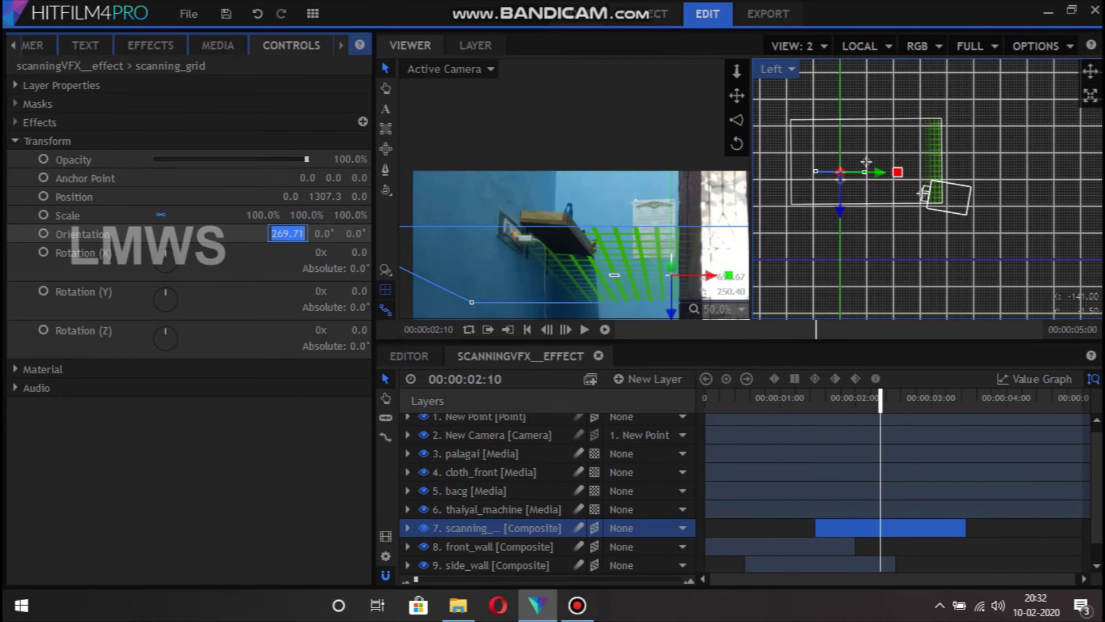
{"action": "type", "text": "270"}
{"action": "key", "text": "Return"}
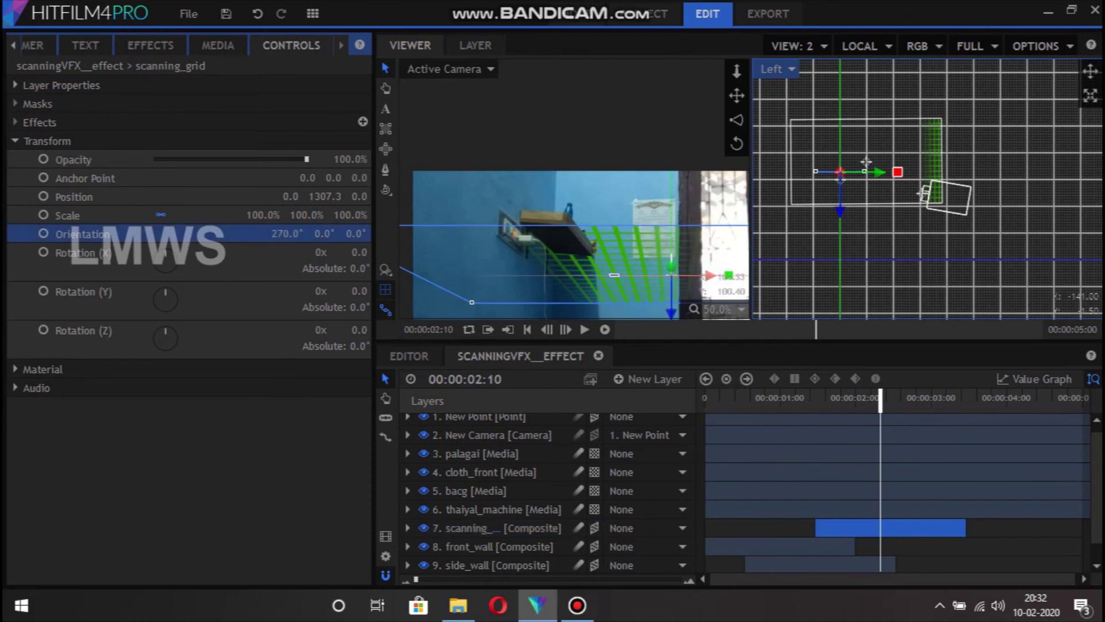
Slide the grid along X to position -91.2, 1335.8, 160.1 across the shelf wall.
{"action": "mouse_move", "coordinate": [696, 275]}
{"action": "left_mouse_down"}
{"action": "mouse_move", "coordinate": [659, 275]}
{"action": "mouse_move", "coordinate": [692, 264]}
{"action": "mouse_move", "coordinate": [687, 244]}
{"action": "left_mouse_up"}
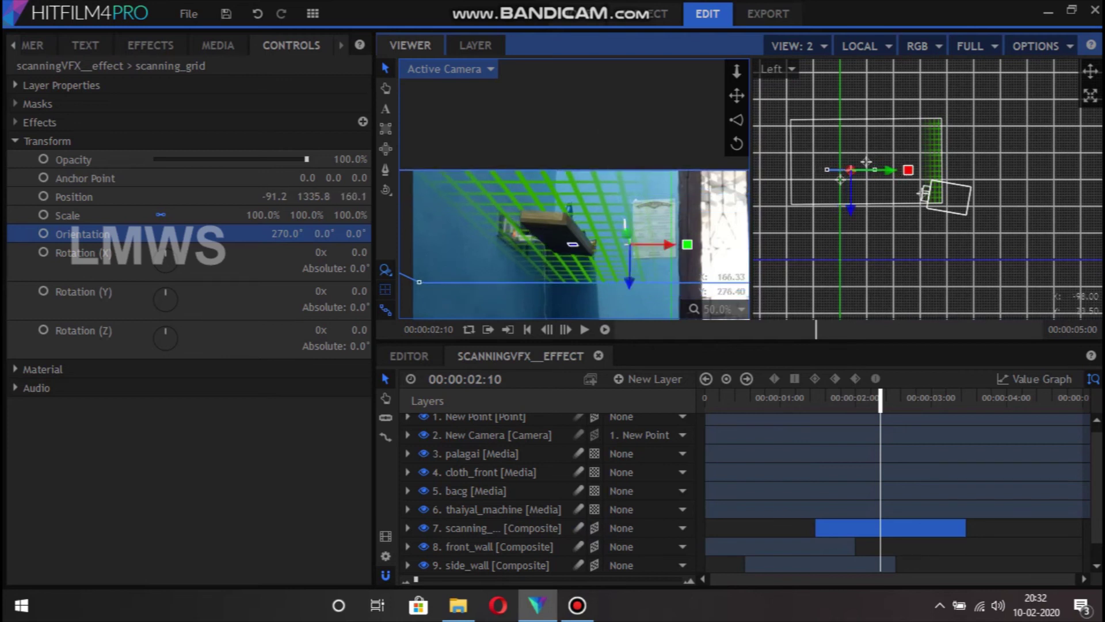
{"action": "scroll", "coordinate": [687, 244], "scroll_direction": "up", "scroll_amount": 2}
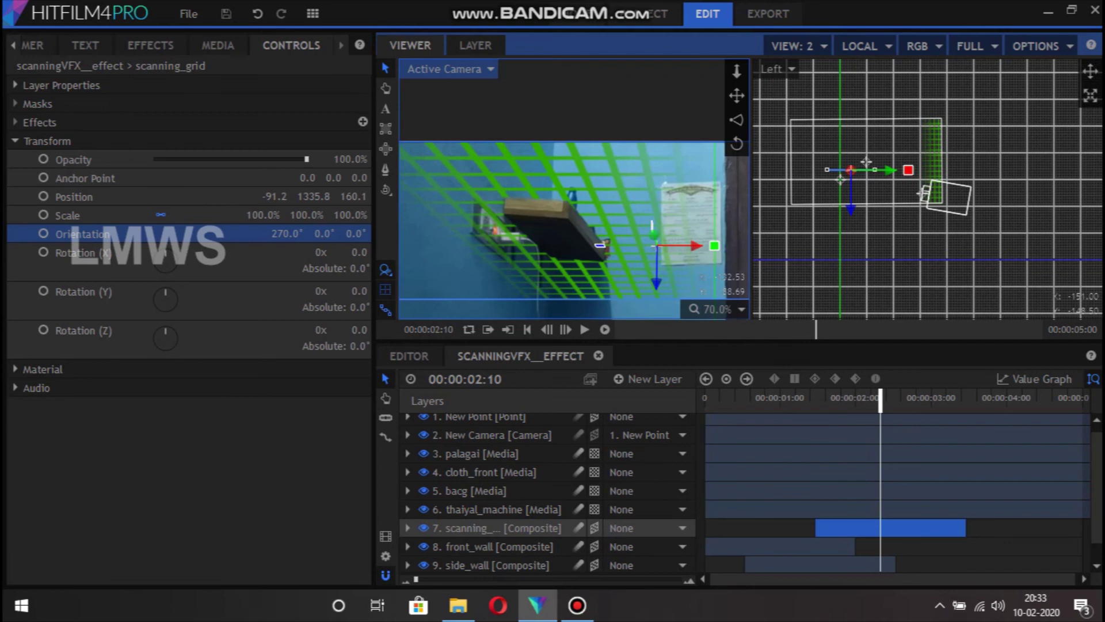
{"action": "left_click", "coordinate": [494, 527]}
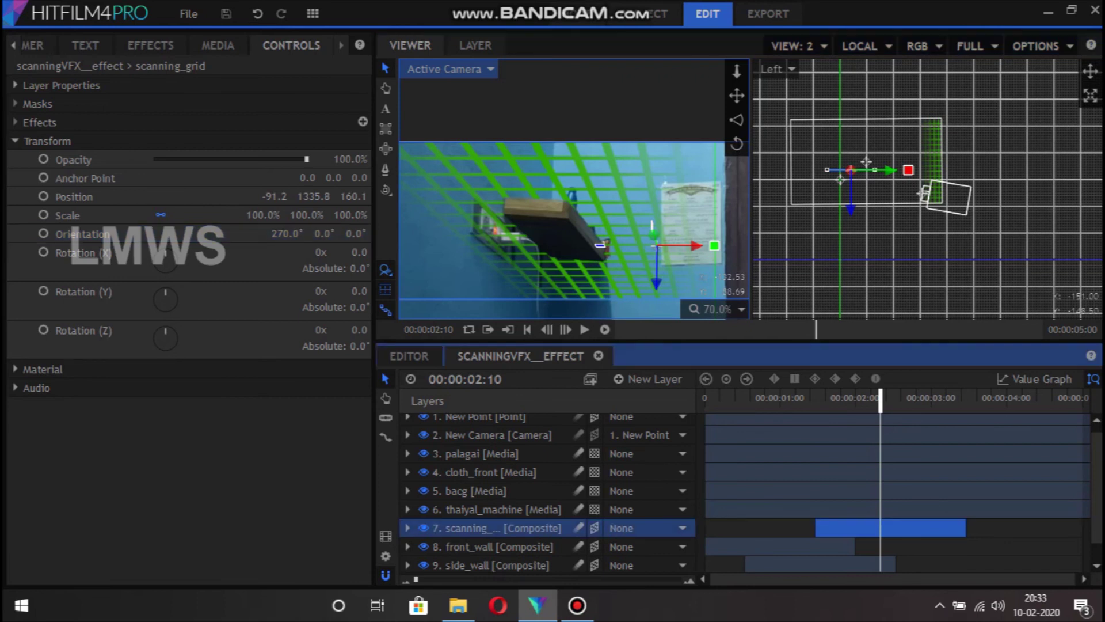
Rename the grid layer palagai_scanning and move it up to third in the stack.
{"action": "key", "text": "F2"}
{"action": "type", "text": "palagai"}
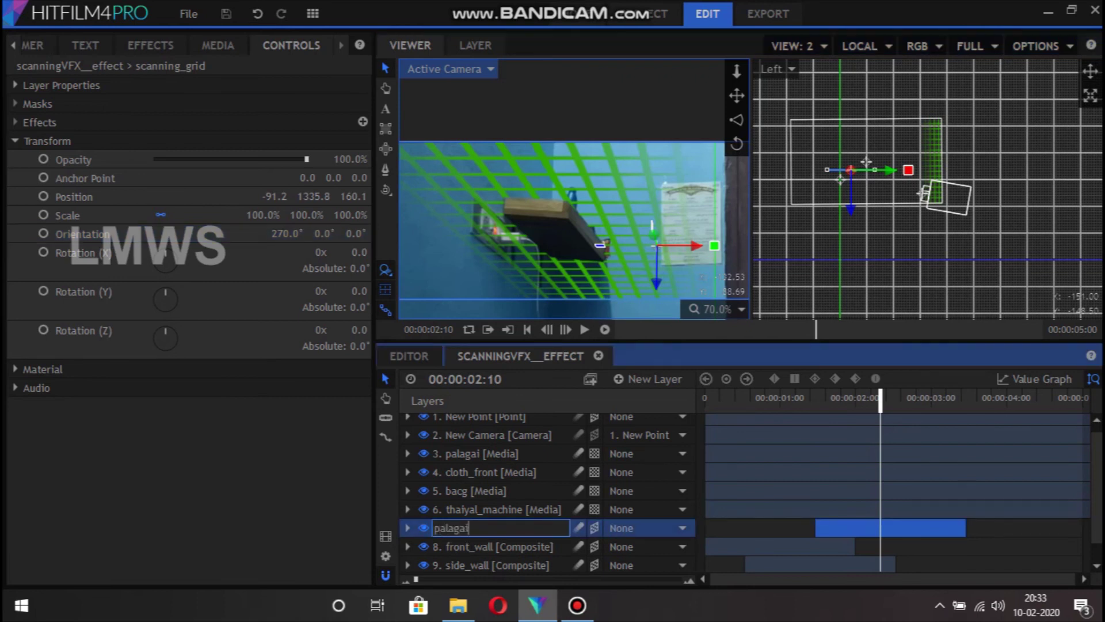
{"action": "type", "text": "g"}
{"action": "key", "text": "Return"}
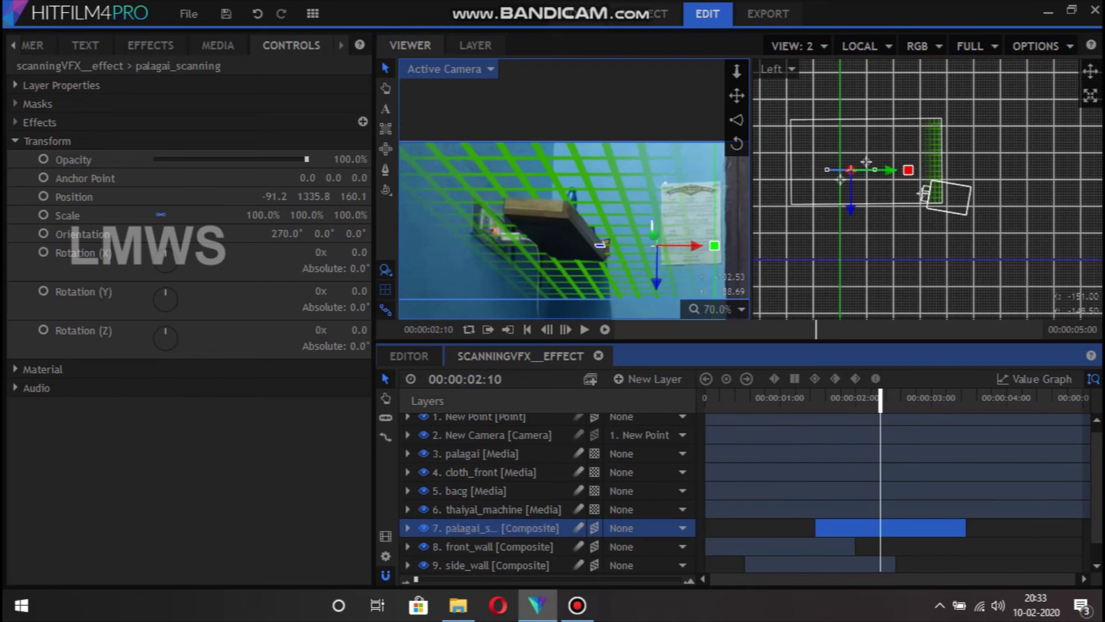
{"action": "left_click_drag", "start_coordinate": [495, 528], "coordinate": [495, 445]}
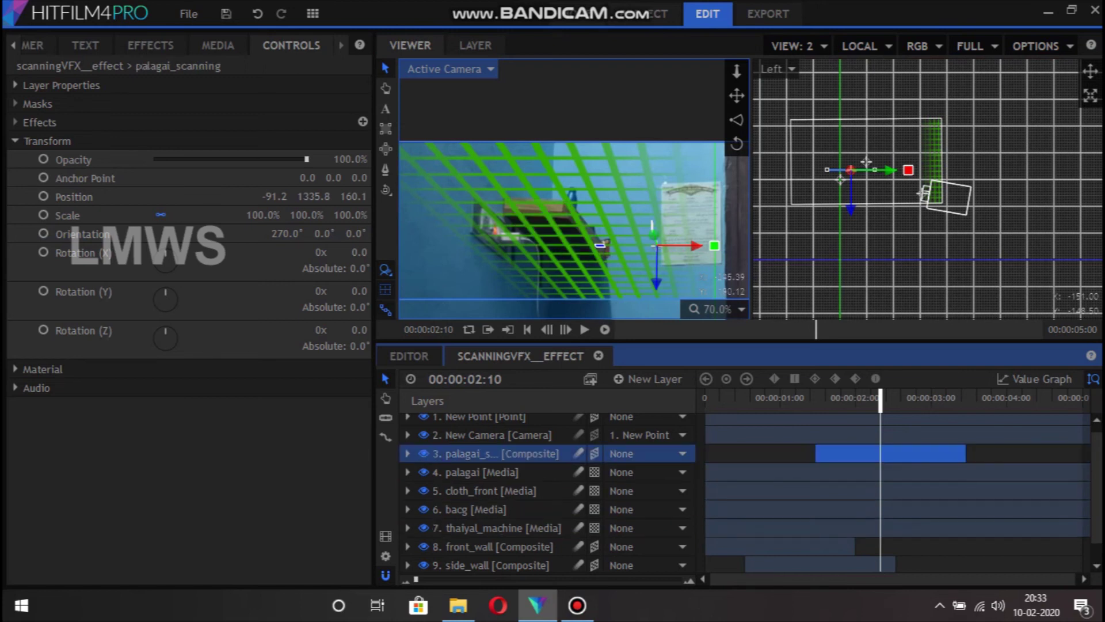
Fine-tune the grid to orientation 270°, 0°, 0.1° and position -91.2, 1384.3, 160.1.
{"action": "scroll", "coordinate": [551, 269], "scroll_direction": "up", "scroll_amount": 1}
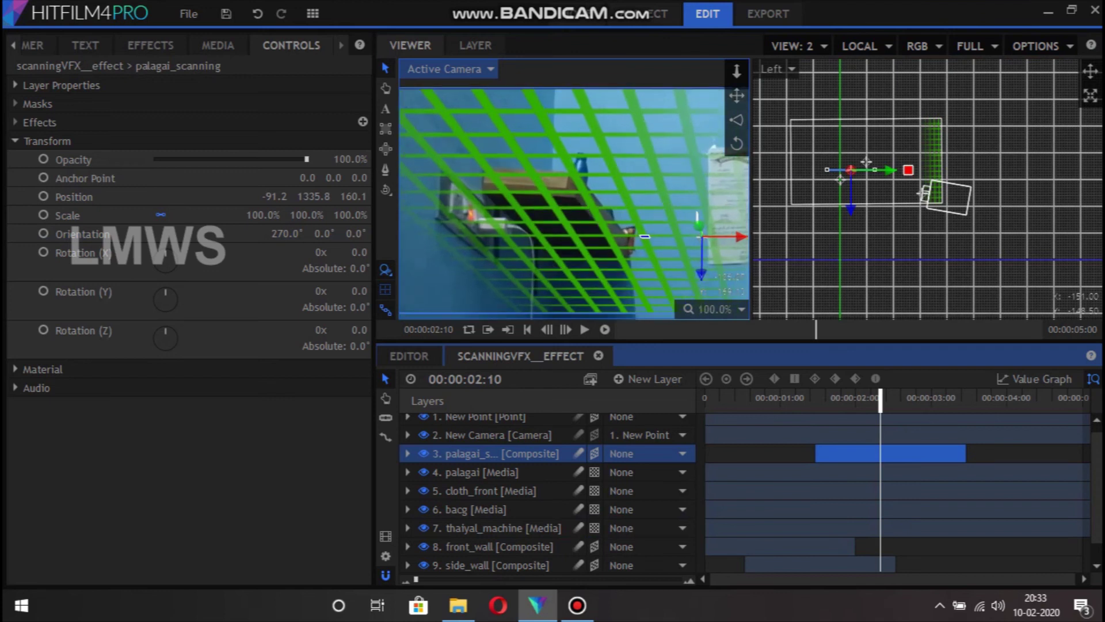
{"action": "left_click_drag", "start_coordinate": [691, 236], "coordinate": [701, 237]}
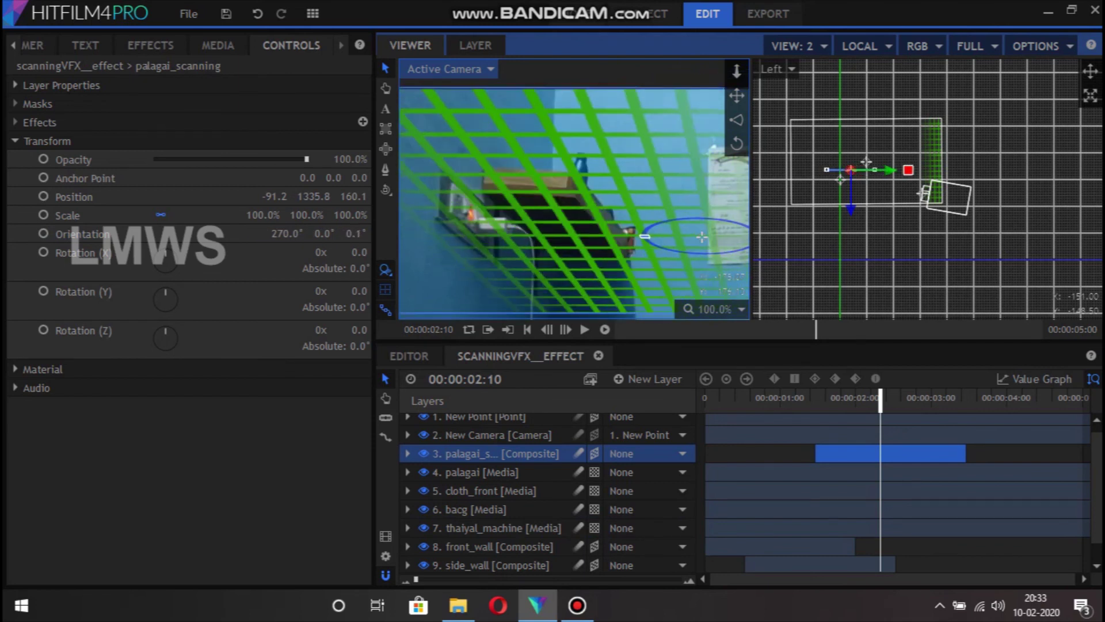
{"action": "mouse_move", "coordinate": [701, 236]}
{"action": "left_mouse_down"}
{"action": "mouse_move", "coordinate": [700, 268]}
{"action": "mouse_move", "coordinate": [645, 194]}
{"action": "left_mouse_up"}
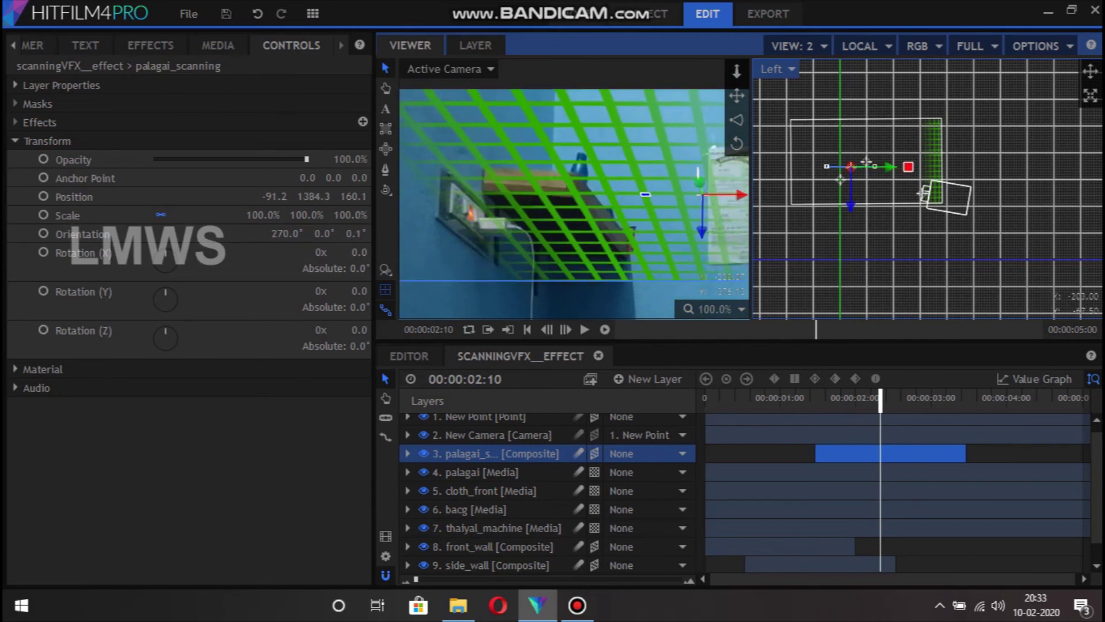
{"action": "scroll", "coordinate": [645, 194], "scroll_direction": "up", "scroll_amount": 3}
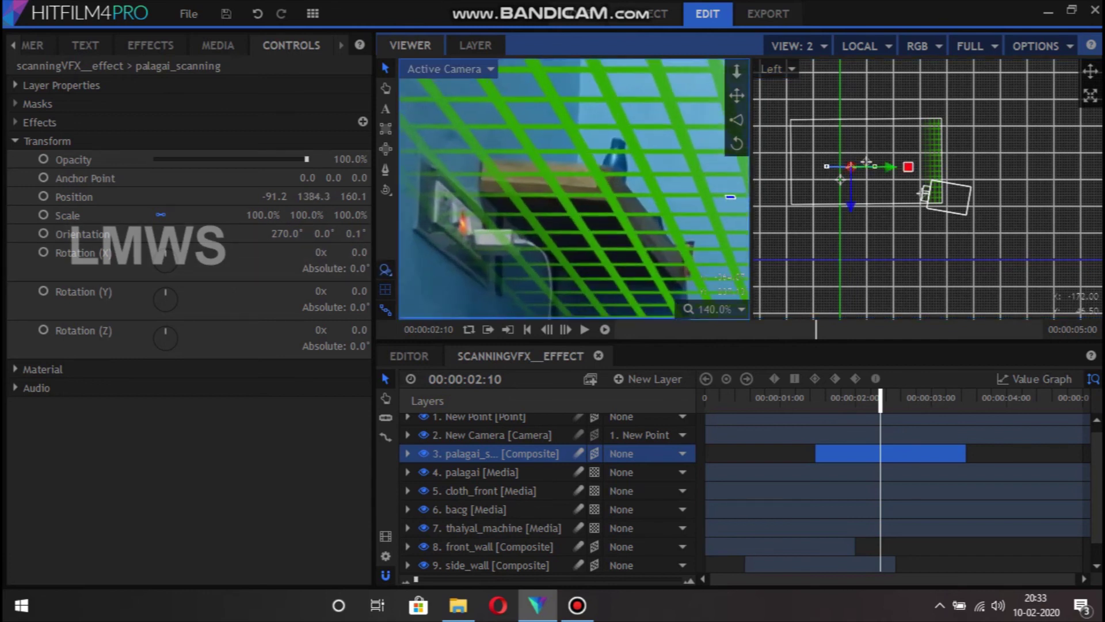
{"action": "scroll", "coordinate": [574, 190], "scroll_direction": "up", "scroll_amount": 1}
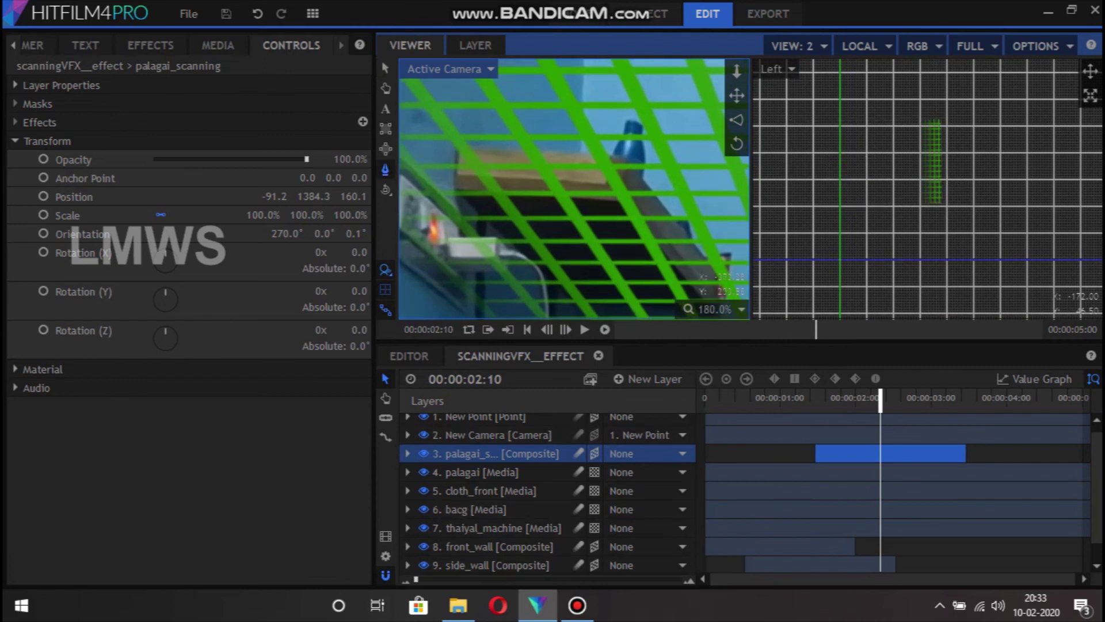
Draw a closed four-point mask around the wall shelf's underside on palagai_scanning.
{"action": "left_click", "coordinate": [455, 189]}
{"action": "left_click", "coordinate": [616, 199]}
{"action": "scroll", "coordinate": [616, 199], "scroll_direction": "down", "scroll_amount": 2}
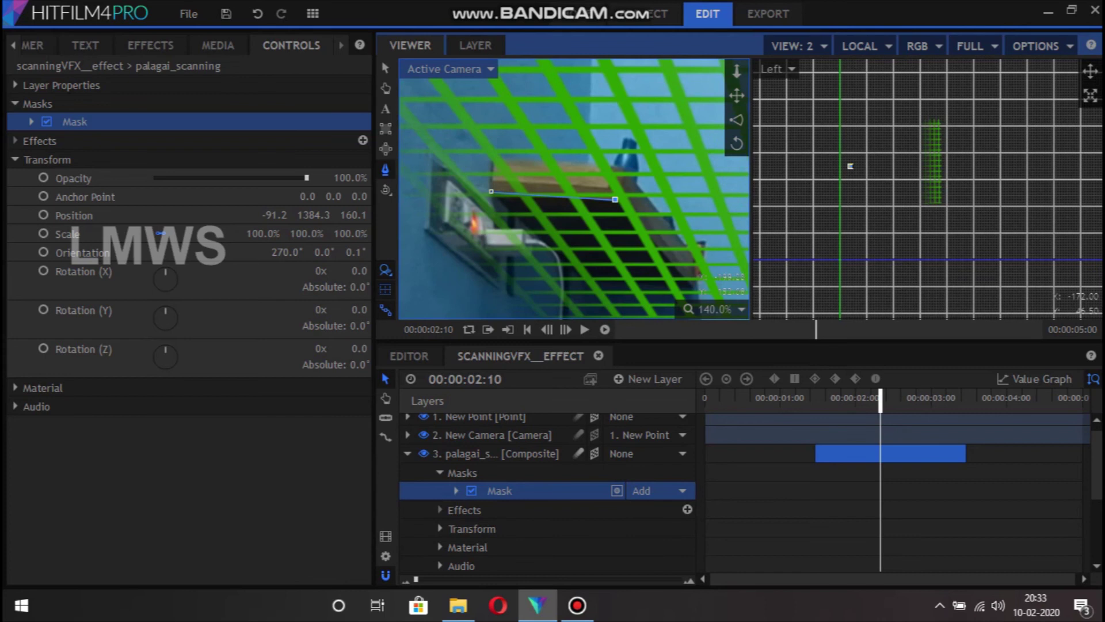
{"action": "left_click", "coordinate": [850, 166]}
{"action": "left_click", "coordinate": [582, 280]}
{"action": "left_click", "coordinate": [491, 191]}
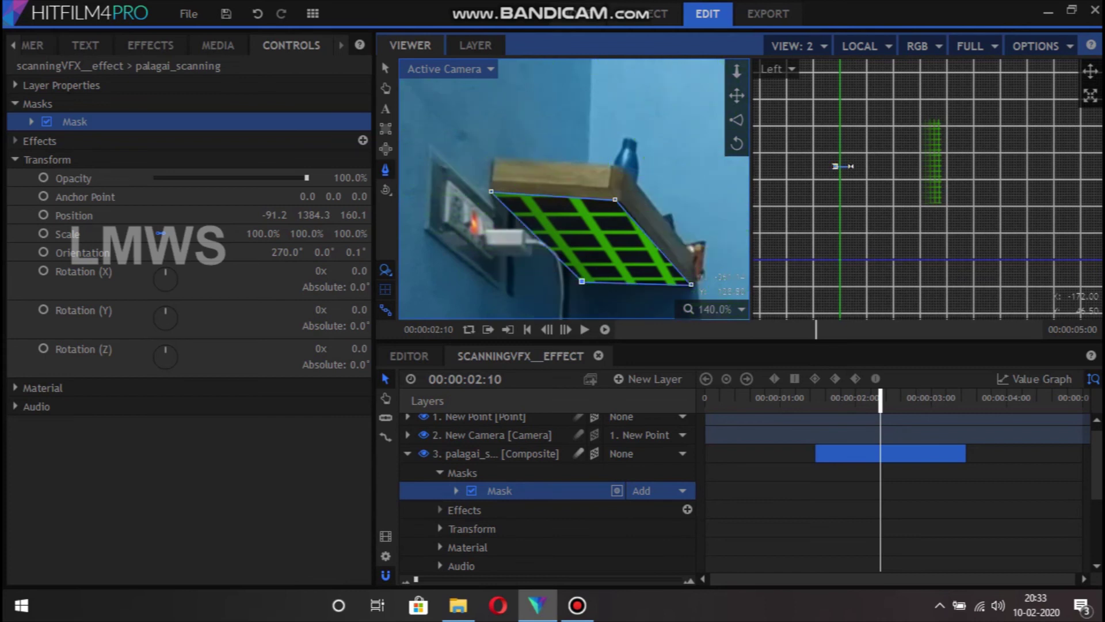
Scrub the timeline to check the masked grid, then collapse the layer's properties.
{"action": "left_click", "coordinate": [825, 397]}
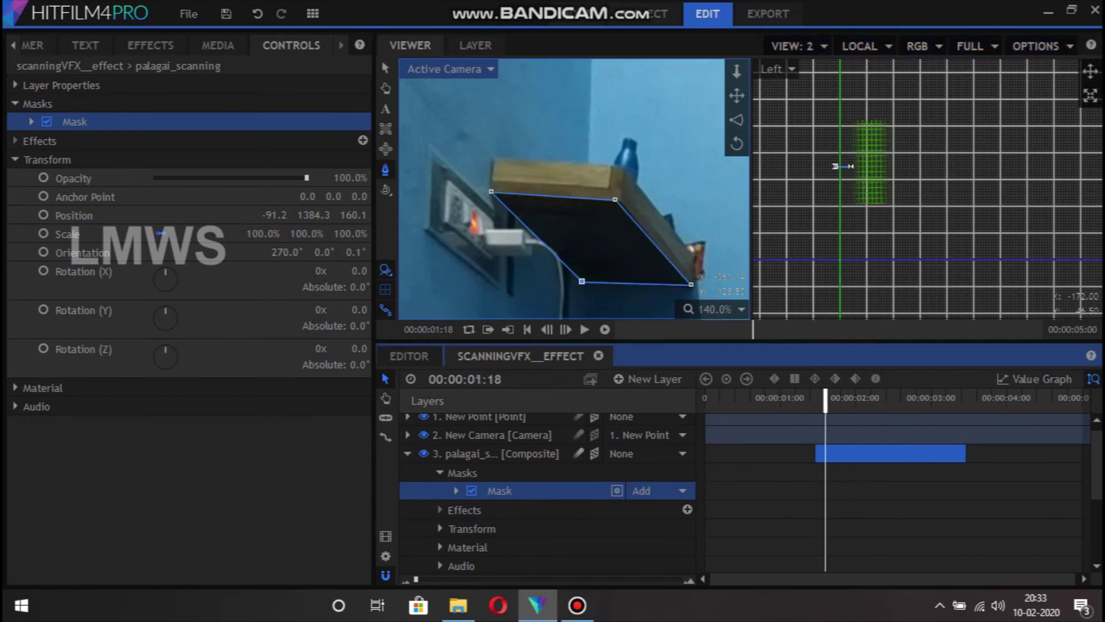
{"action": "left_click_drag", "start_coordinate": [825, 397], "coordinate": [945, 397]}
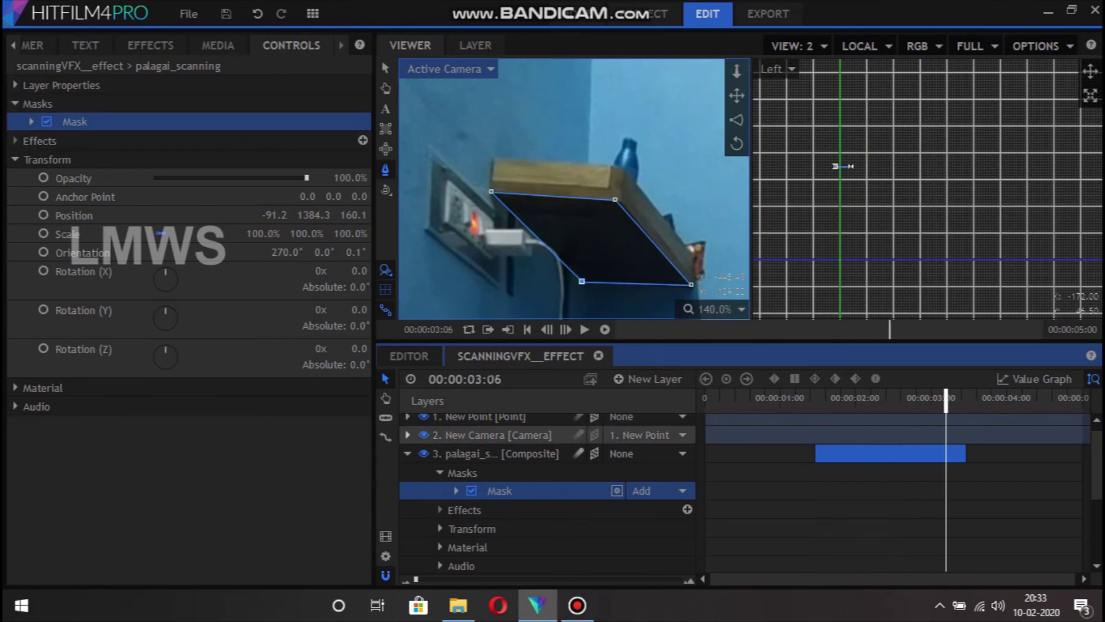
{"action": "left_click", "coordinate": [408, 454]}
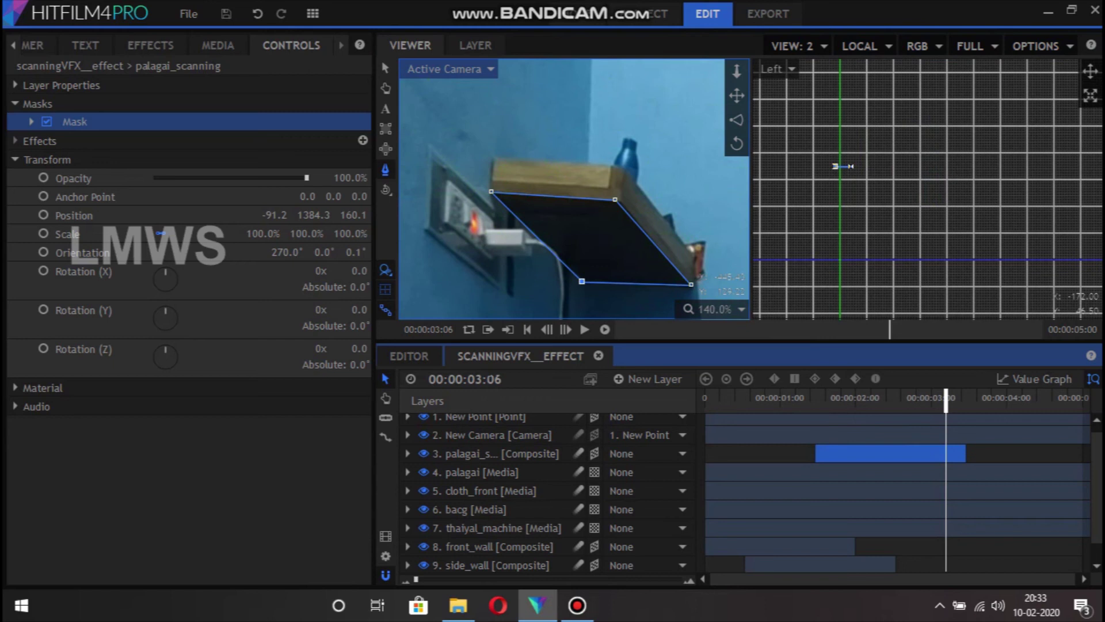
{"action": "scroll", "coordinate": [480, 147], "scroll_direction": "down", "scroll_amount": 1}
{"action": "scroll", "coordinate": [479, 148], "scroll_direction": "down", "scroll_amount": 2}
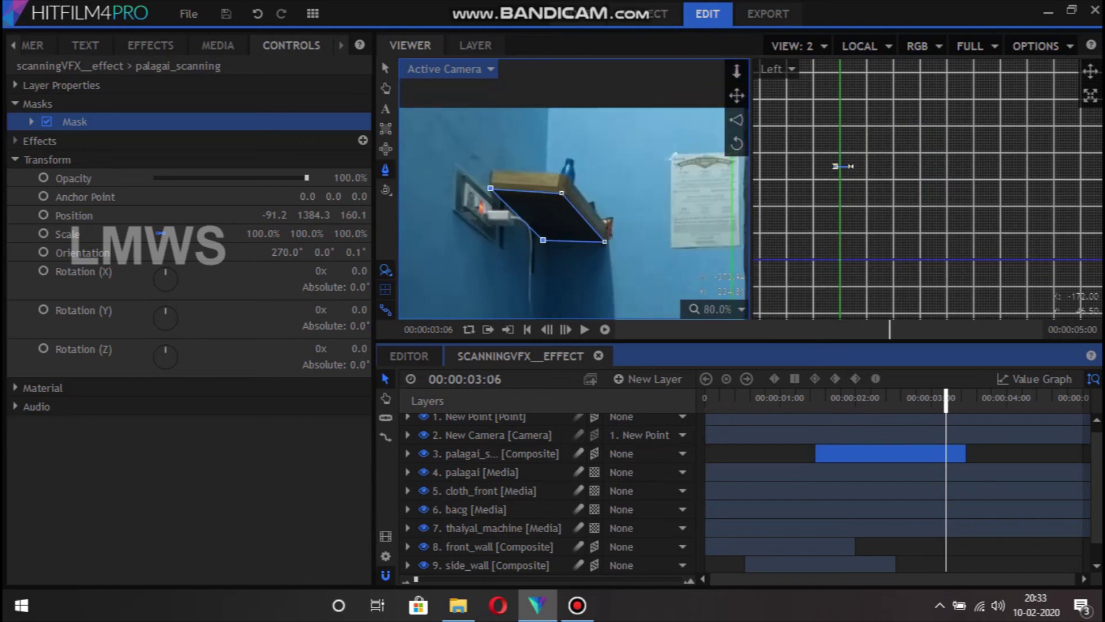
{"action": "scroll", "coordinate": [480, 148], "scroll_direction": "down", "scroll_amount": 1}
{"action": "scroll", "coordinate": [479, 147], "scroll_direction": "down", "scroll_amount": 2}
{"action": "scroll", "coordinate": [452, 233], "scroll_direction": "up", "scroll_amount": 2}
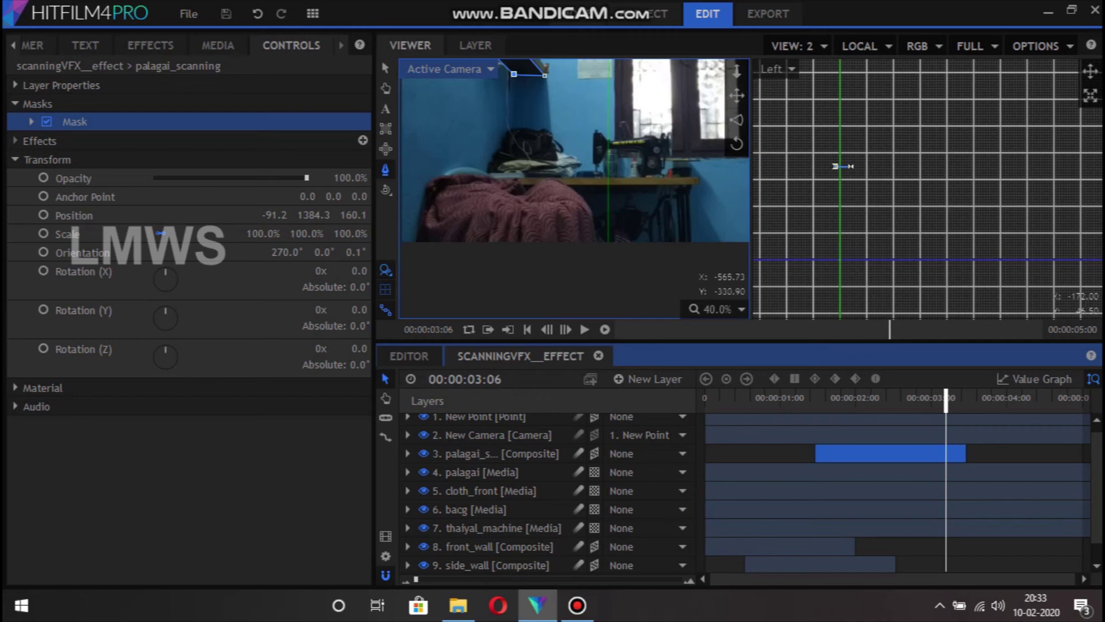
{"action": "scroll", "coordinate": [409, 228], "scroll_direction": "up", "scroll_amount": 2}
{"action": "scroll", "coordinate": [489, 528], "scroll_direction": "down", "scroll_amount": 1}
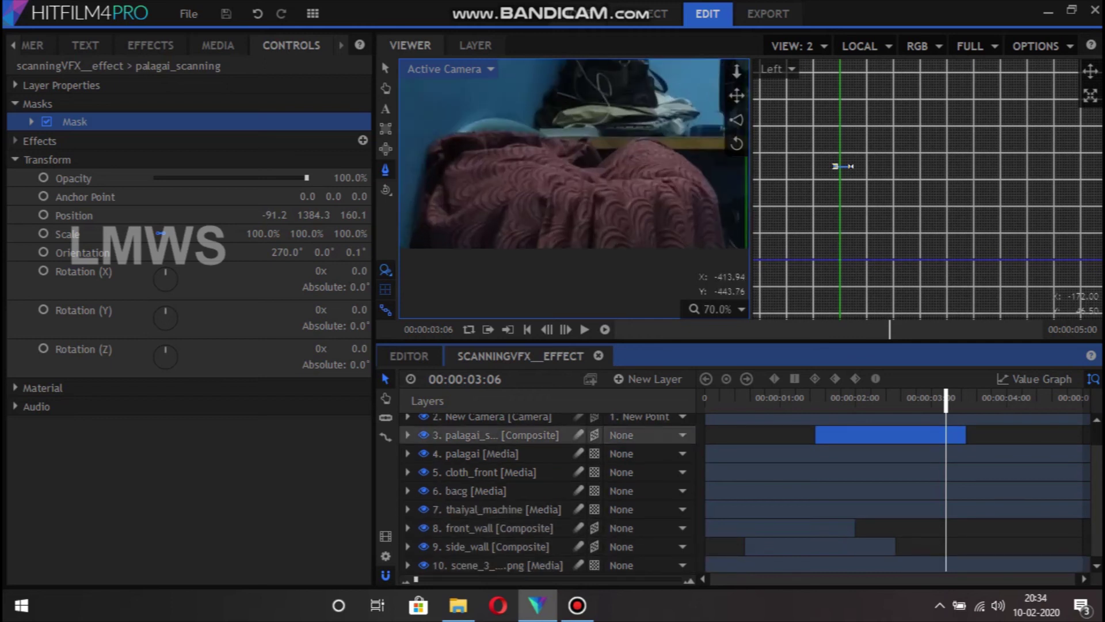
Duplicate the front_wall layer near the clip start and move the copy up to layer 5.
{"action": "left_click", "coordinate": [489, 434]}
{"action": "scroll", "coordinate": [489, 438], "scroll_direction": "up", "scroll_amount": 1}
{"action": "scroll", "coordinate": [490, 495], "scroll_direction": "down", "scroll_amount": 1}
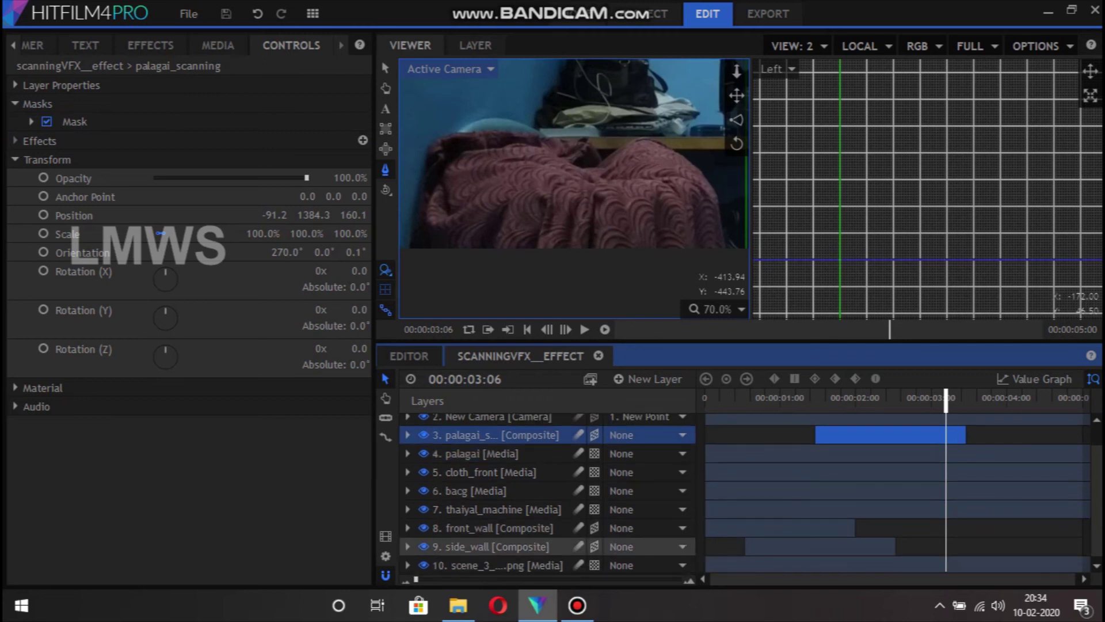
{"action": "left_click", "coordinate": [490, 546]}
{"action": "left_click", "coordinate": [489, 528]}
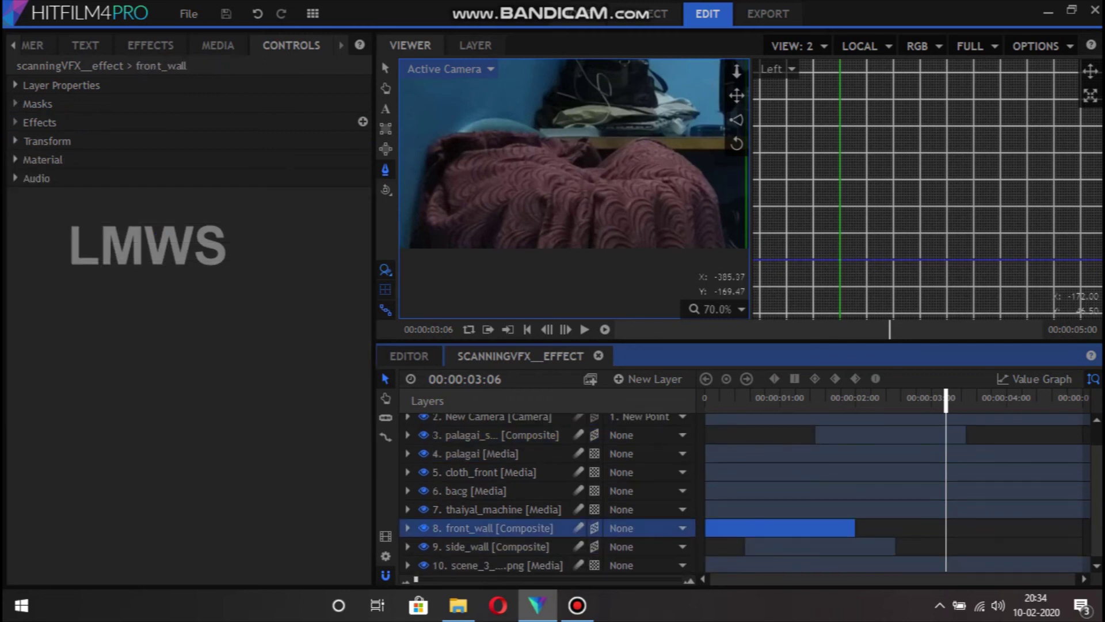
{"action": "scroll", "coordinate": [575, 173], "scroll_direction": "down", "scroll_amount": 3}
{"action": "key", "text": "Home"}
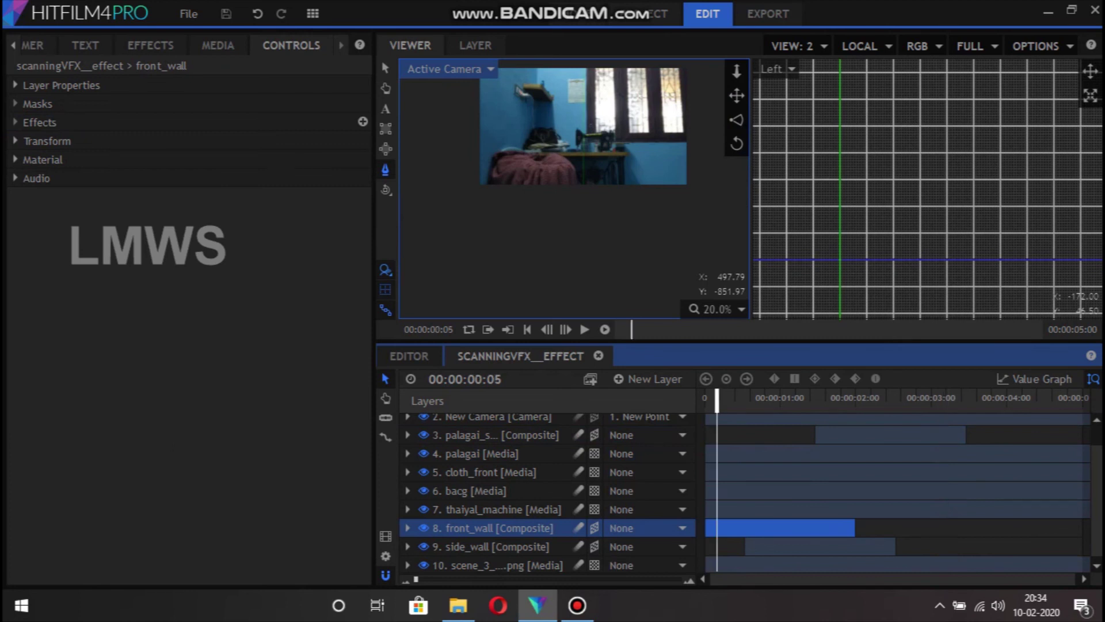
{"action": "key", "text": "Right"}
{"action": "key", "text": "Right"}
{"action": "key", "text": "Right"}
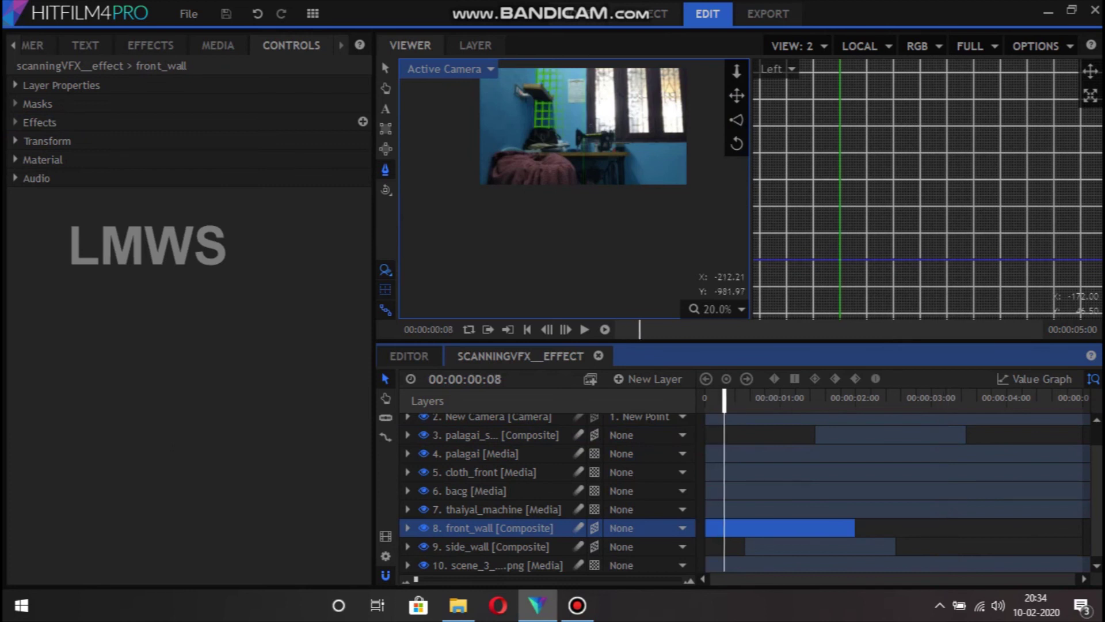
{"action": "key", "text": "ctrl+d"}
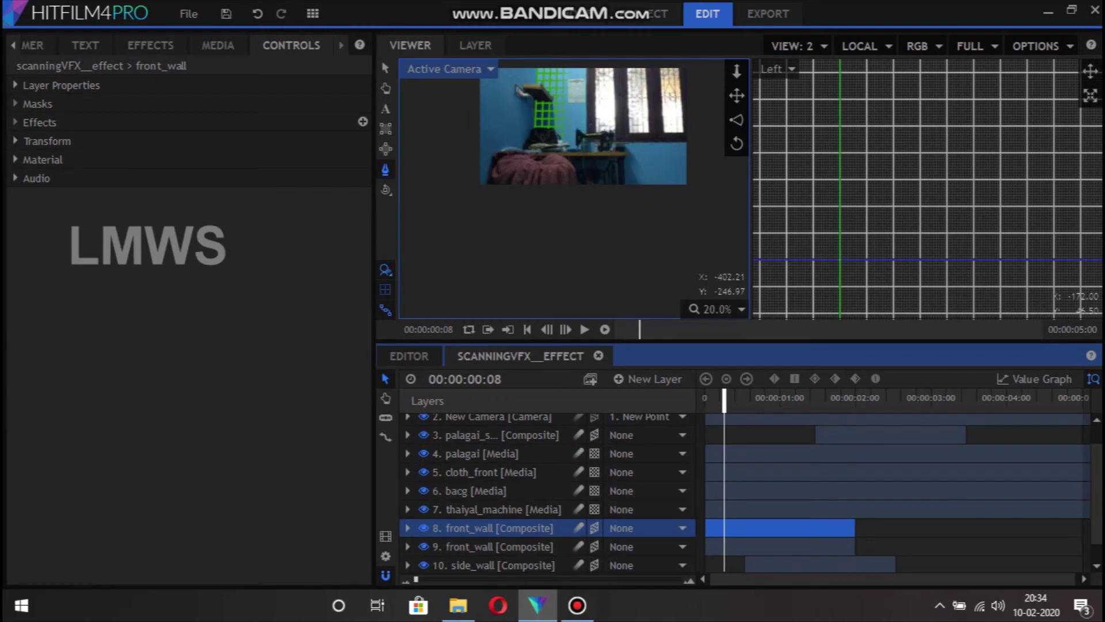
{"action": "left_click_drag", "start_coordinate": [495, 527], "coordinate": [495, 463]}
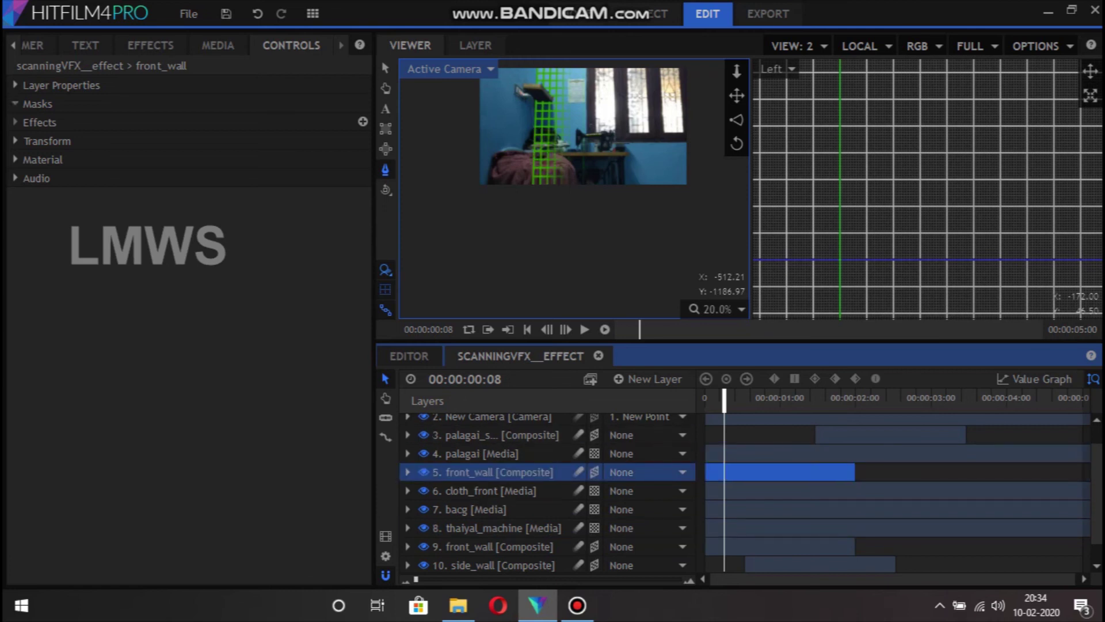
Rotate the front_wall grid plane clockwise and slide it left in the Active Camera viewer.
{"action": "scroll", "coordinate": [506, 166], "scroll_direction": "up", "scroll_amount": 2}
{"action": "scroll", "coordinate": [507, 167], "scroll_direction": "up", "scroll_amount": 1}
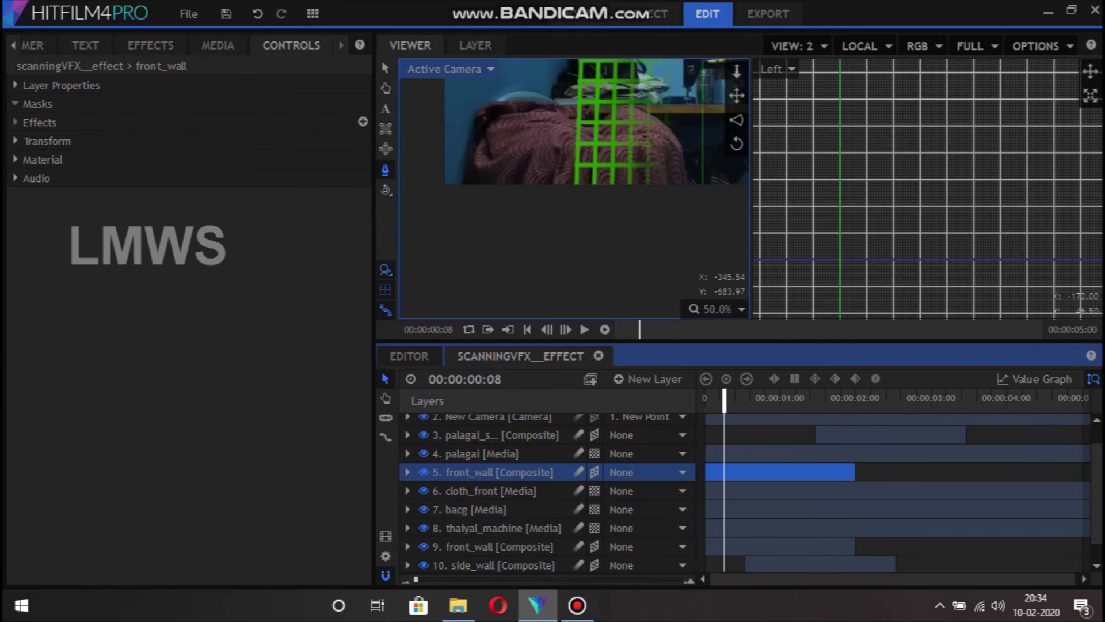
{"action": "scroll", "coordinate": [849, 168], "scroll_direction": "down", "scroll_amount": 2}
{"action": "scroll", "coordinate": [849, 168], "scroll_direction": "down", "scroll_amount": 2}
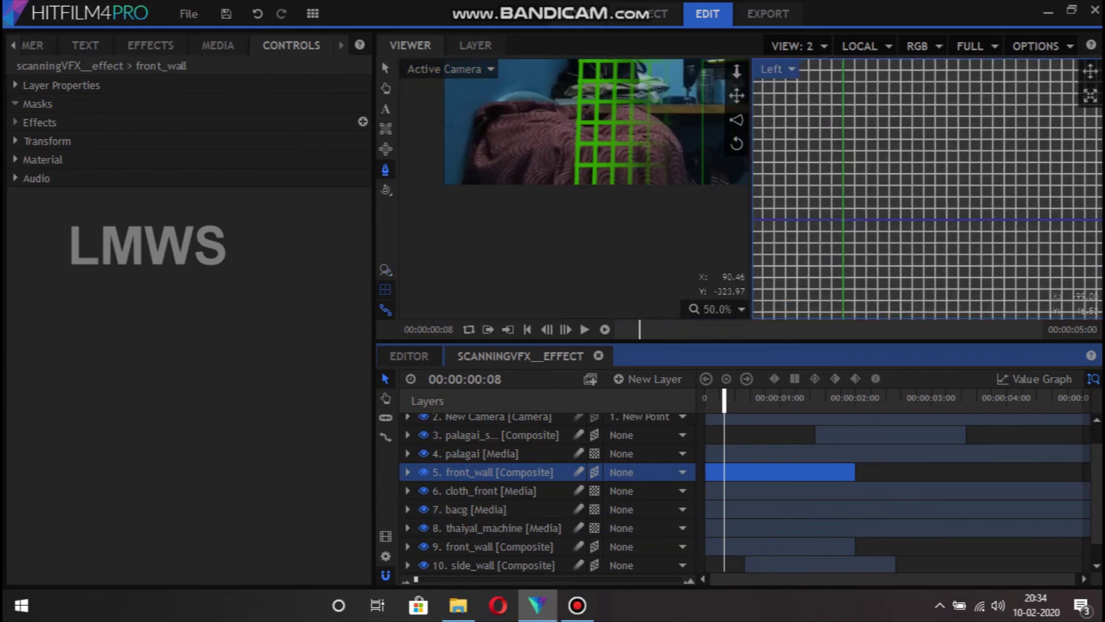
{"action": "scroll", "coordinate": [849, 167], "scroll_direction": "down", "scroll_amount": 2}
{"action": "scroll", "coordinate": [848, 167], "scroll_direction": "down", "scroll_amount": 2}
{"action": "scroll", "coordinate": [849, 167], "scroll_direction": "down", "scroll_amount": 2}
{"action": "scroll", "coordinate": [849, 168], "scroll_direction": "down", "scroll_amount": 2}
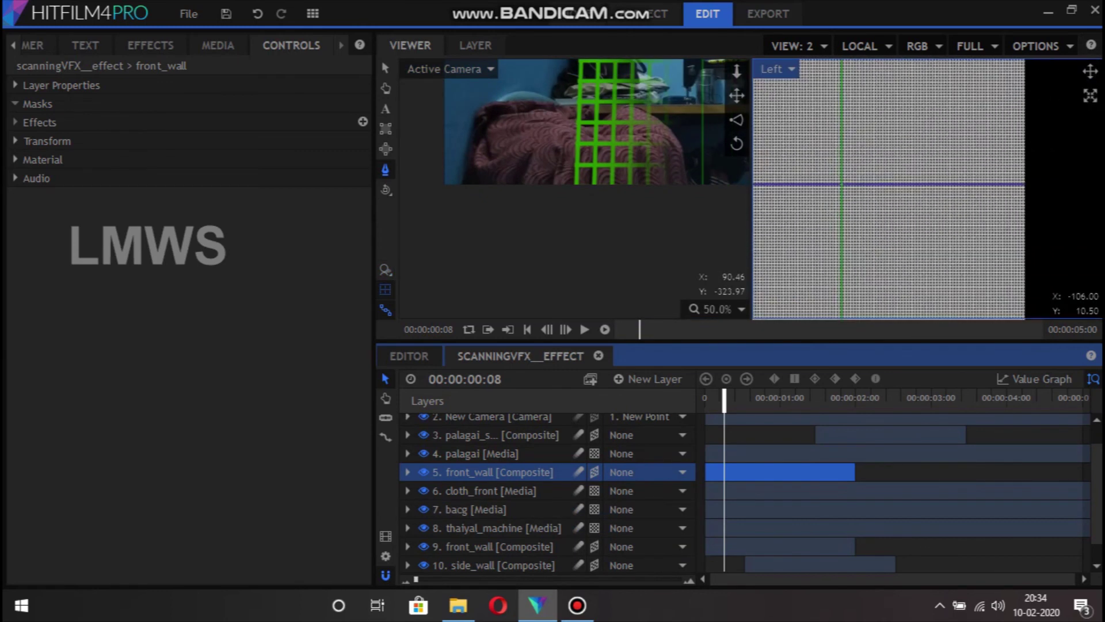
{"action": "key", "text": "v"}
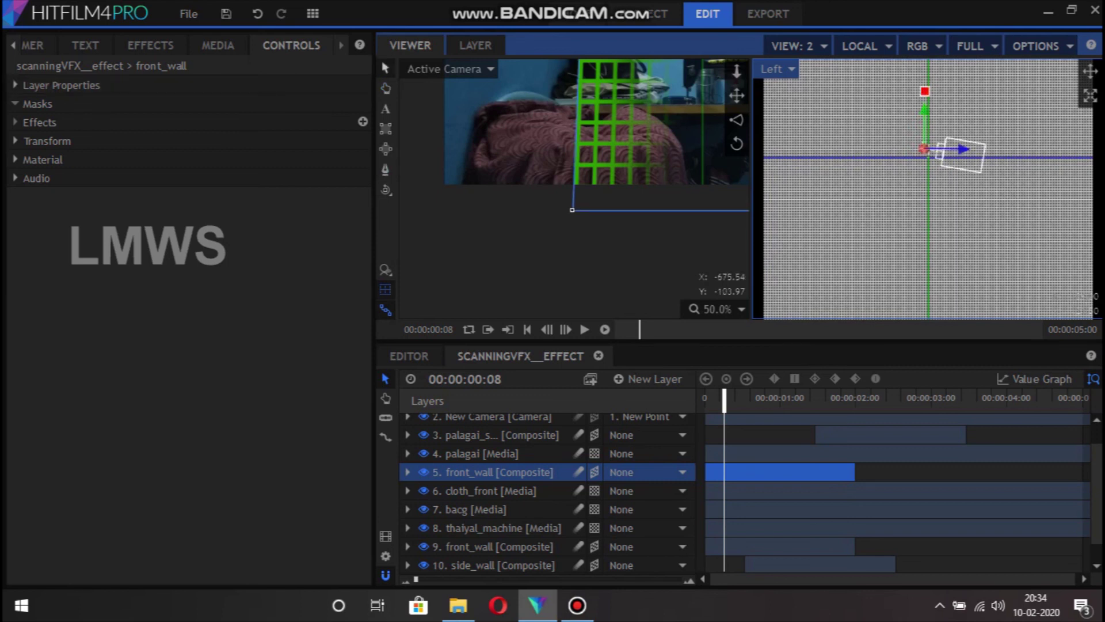
{"action": "scroll", "coordinate": [927, 190], "scroll_direction": "down", "scroll_amount": 2}
{"action": "scroll", "coordinate": [576, 173], "scroll_direction": "down", "scroll_amount": 3}
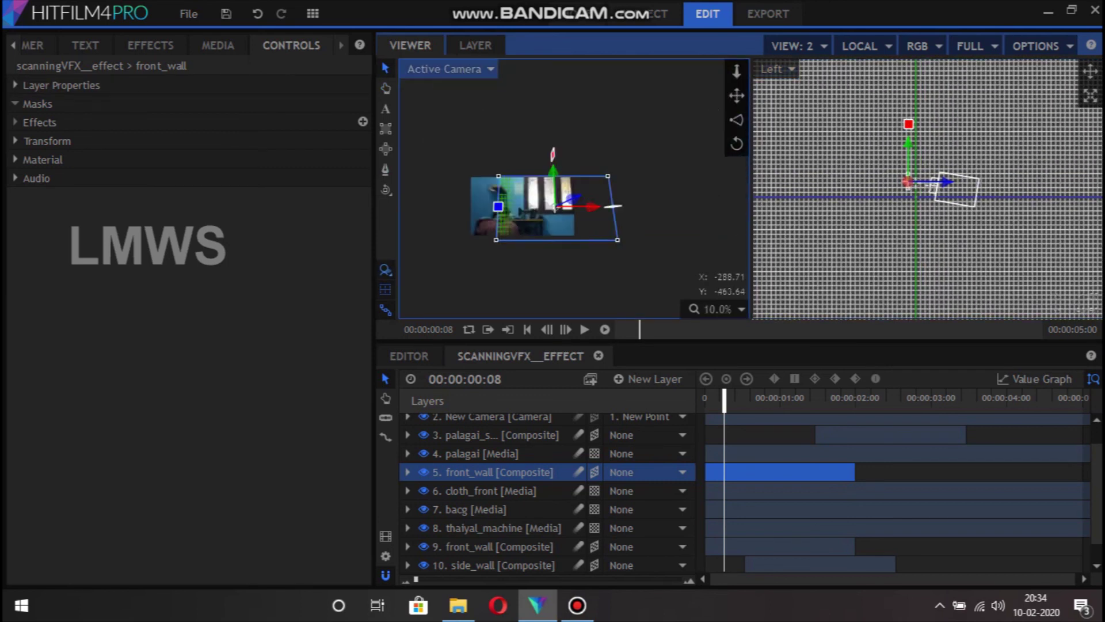
{"action": "mouse_move", "coordinate": [612, 172]}
{"action": "left_mouse_down"}
{"action": "mouse_move", "coordinate": [564, 139]}
{"action": "mouse_move", "coordinate": [610, 118]}
{"action": "left_mouse_up"}
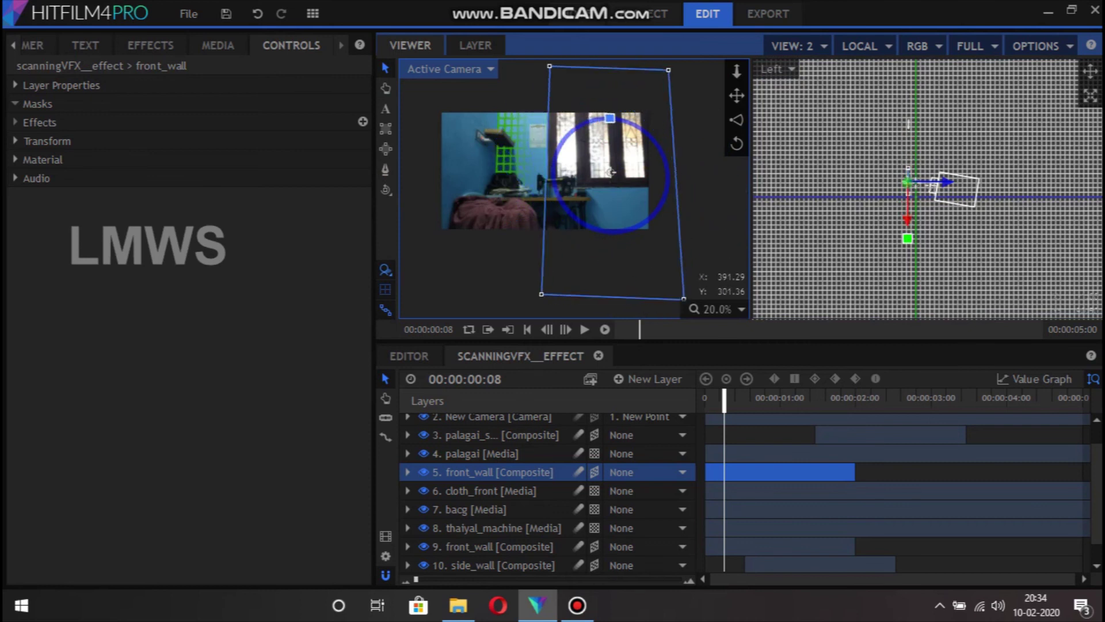
{"action": "left_click_drag", "start_coordinate": [668, 174], "coordinate": [568, 173]}
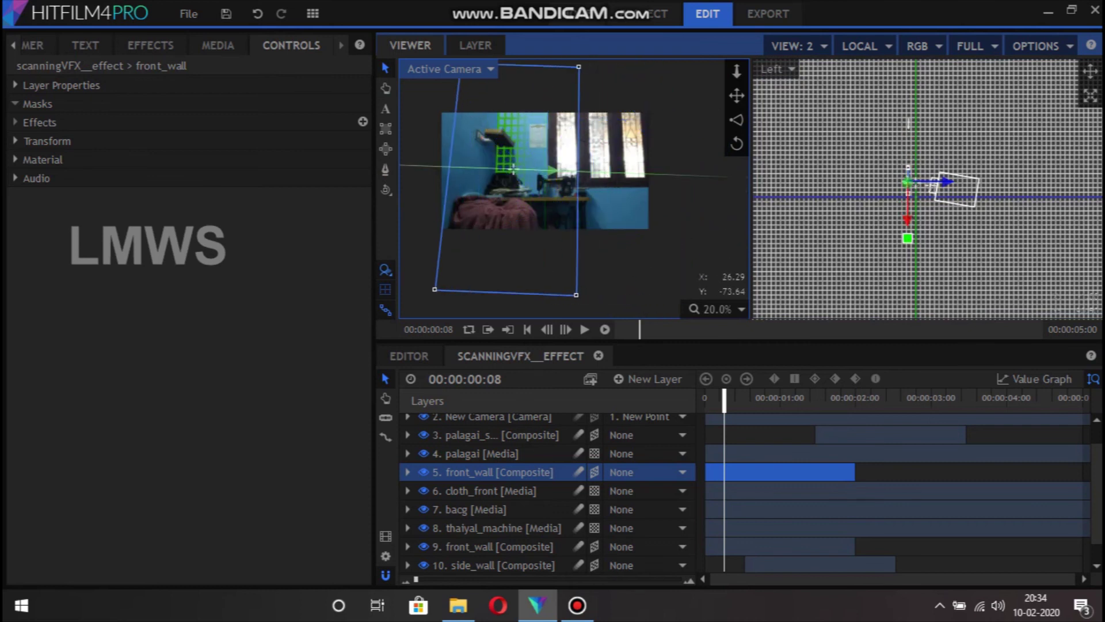
At about one second in, tilt the front_wall grid further along the window wall.
{"action": "left_click_drag", "start_coordinate": [724, 397], "coordinate": [787, 403]}
{"action": "mouse_move", "coordinate": [510, 227]}
{"action": "left_mouse_down"}
{"action": "mouse_move", "coordinate": [520, 226]}
{"action": "mouse_move", "coordinate": [508, 227]}
{"action": "left_mouse_up"}
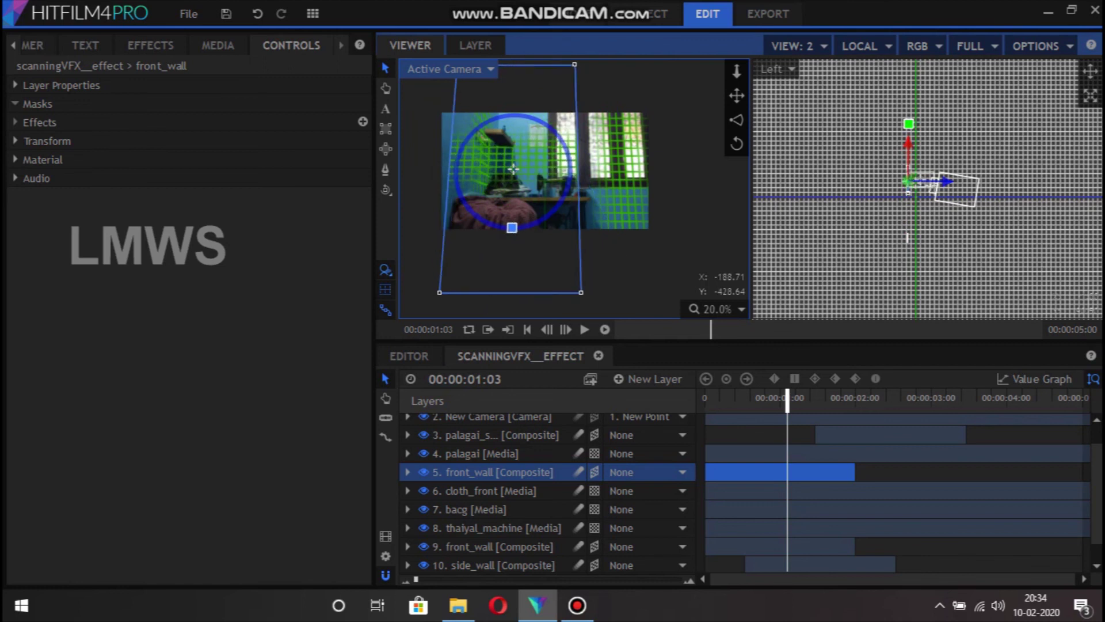
{"action": "scroll", "coordinate": [513, 169], "scroll_direction": "up", "scroll_amount": 2}
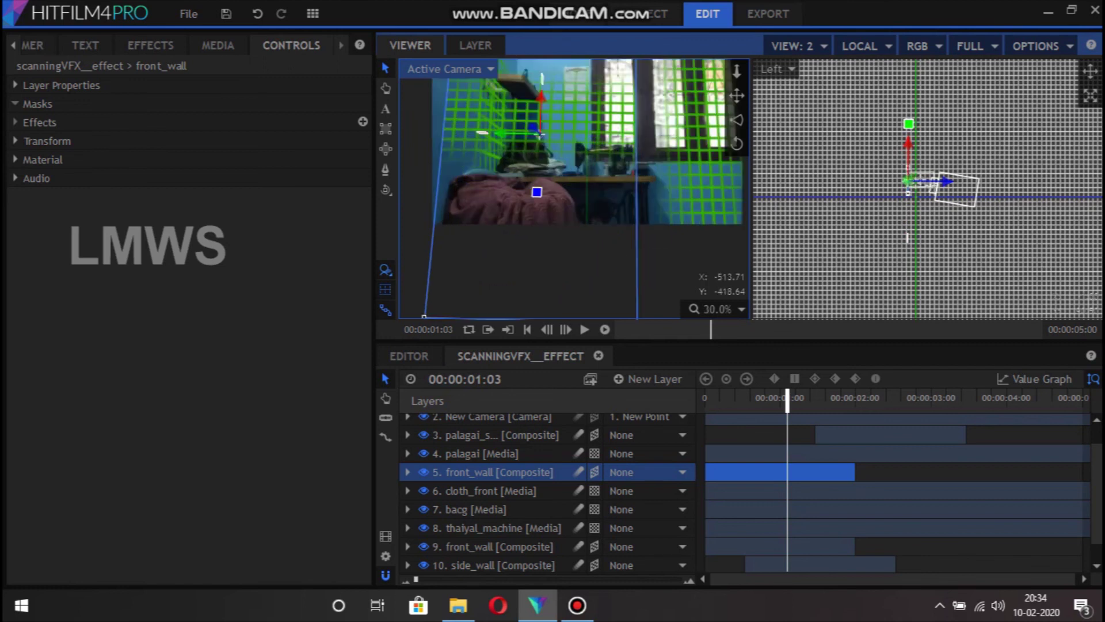
{"action": "scroll", "coordinate": [574, 92], "scroll_direction": "down", "scroll_amount": 2}
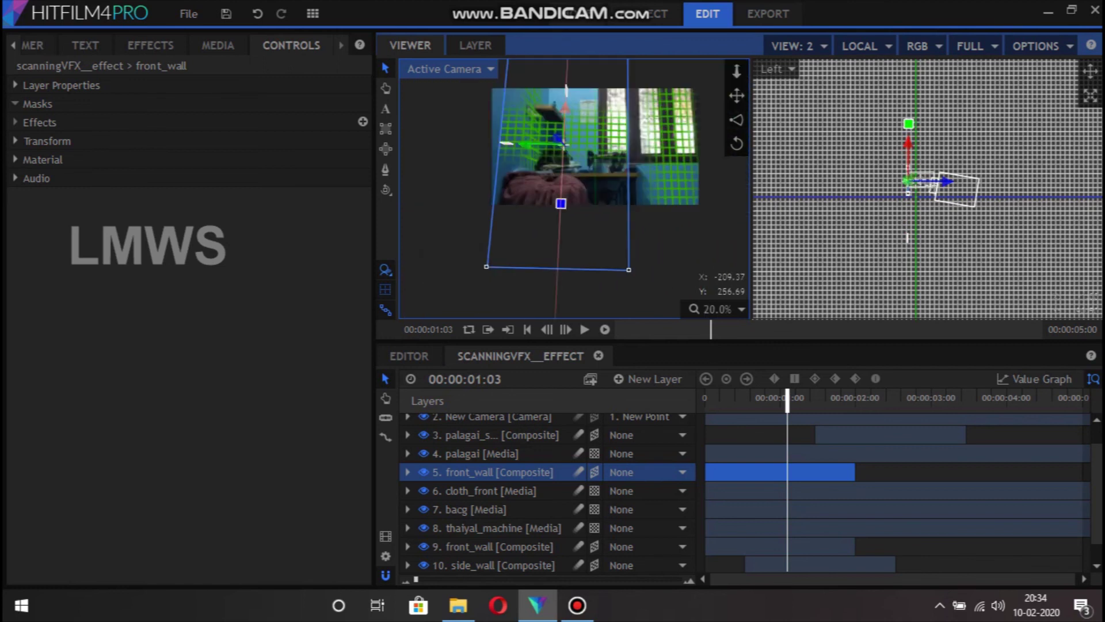
{"action": "scroll", "coordinate": [563, 159], "scroll_direction": "up", "scroll_amount": 2}
{"action": "scroll", "coordinate": [604, 143], "scroll_direction": "up", "scroll_amount": 1}
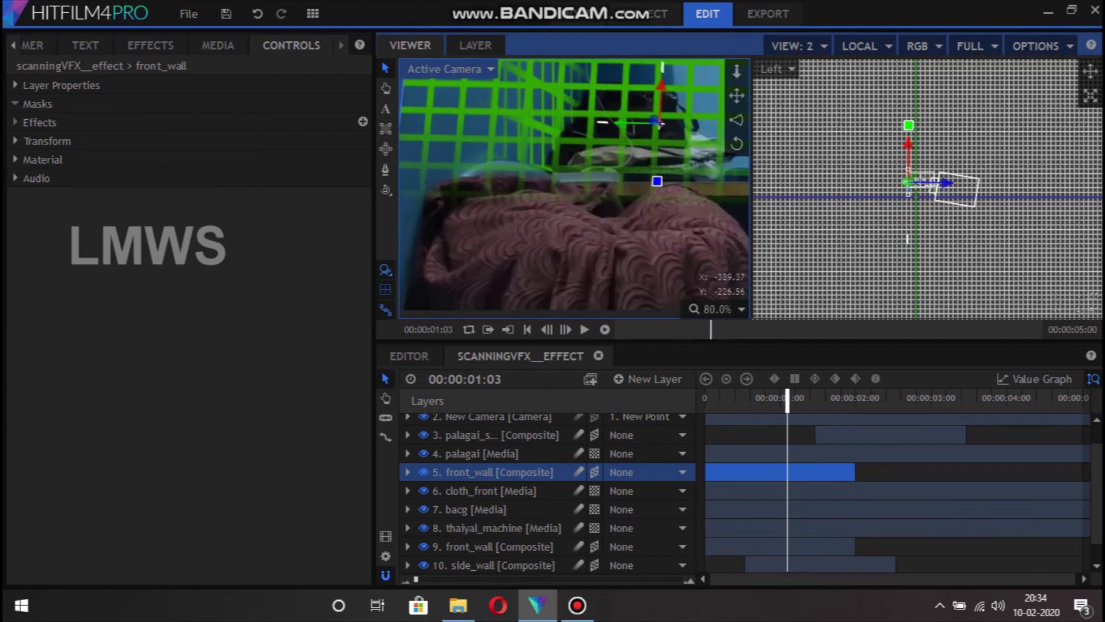
{"action": "scroll", "coordinate": [643, 130], "scroll_direction": "up", "scroll_amount": 2}
Show the cloth_front layer's mask, then select layer 3 palagai_scanning.
{"action": "left_click", "coordinate": [489, 490]}
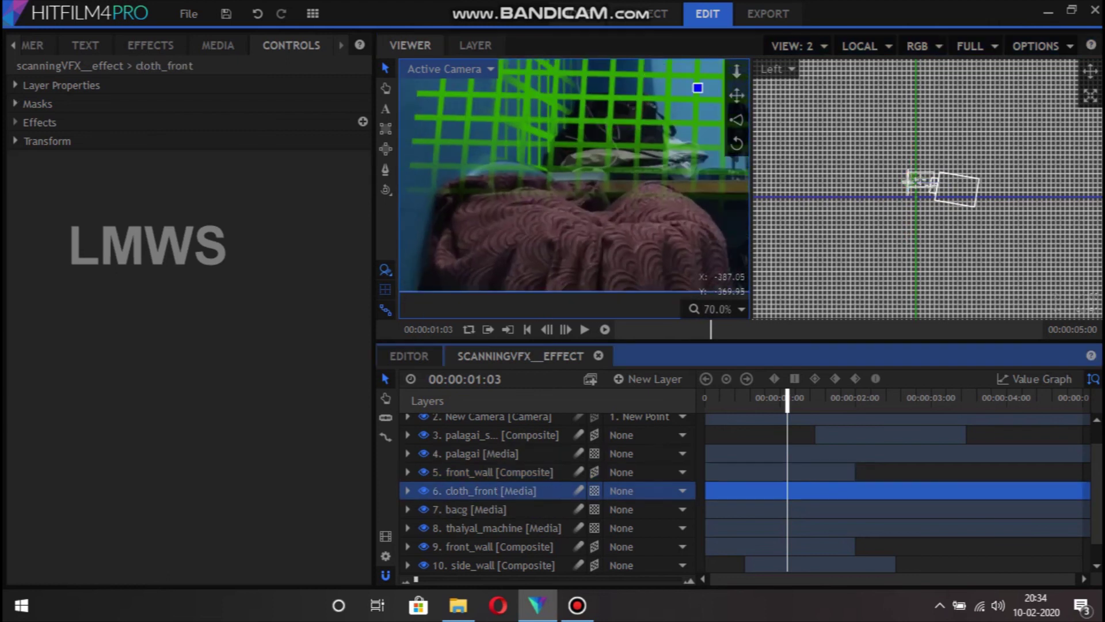
{"action": "key", "text": "ctrl+v"}
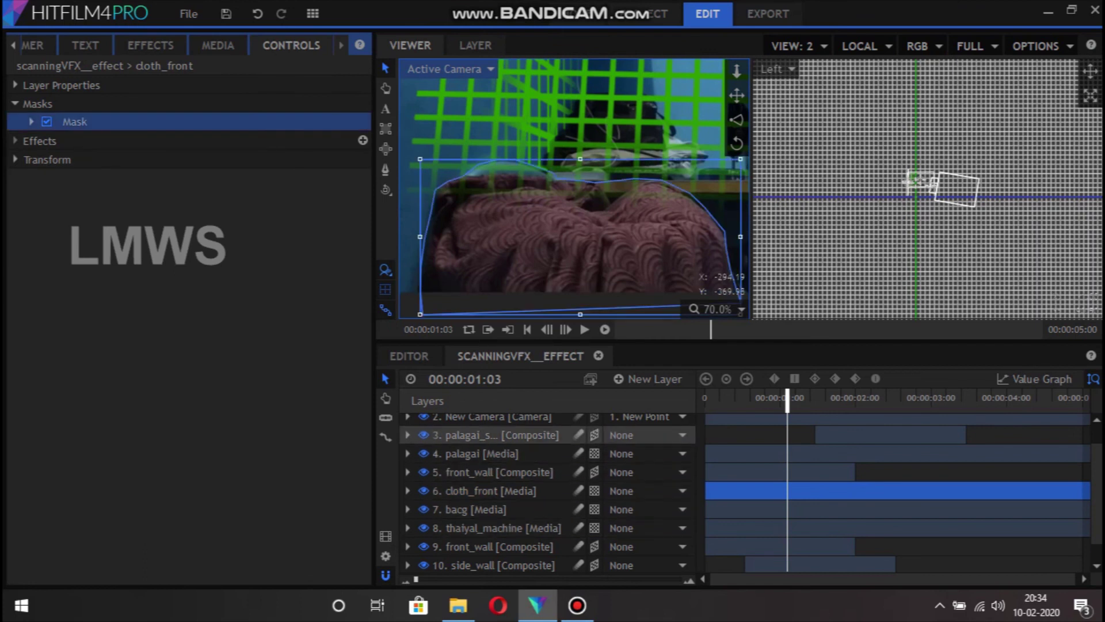
{"action": "left_click", "coordinate": [495, 435]}
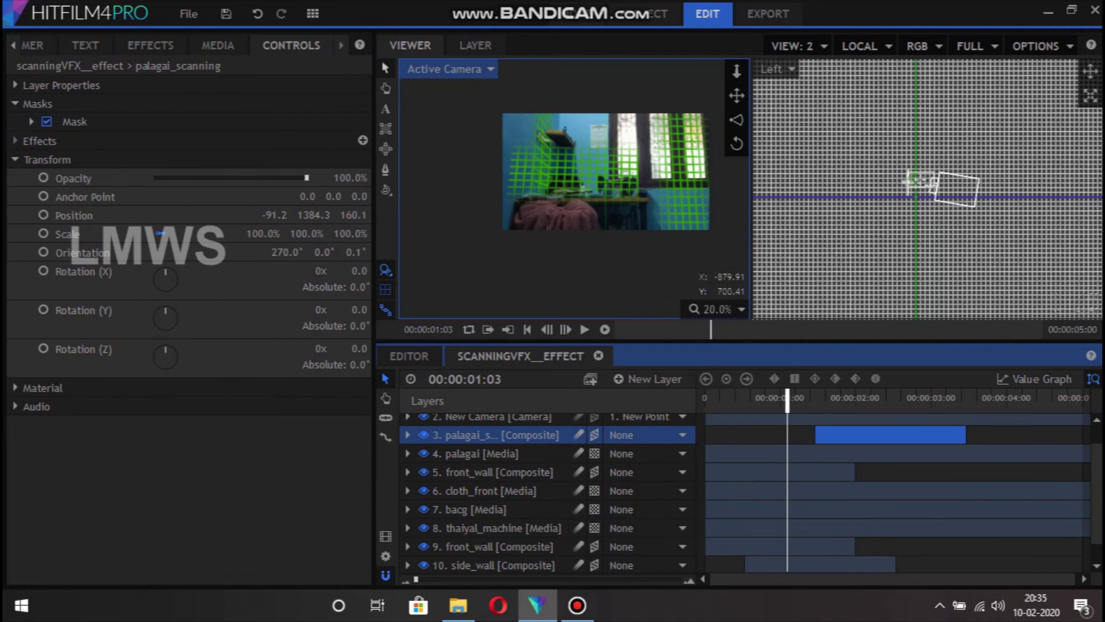
Rename the layer-5 front_wall grid composite to clocth_scanning.
{"action": "left_click", "coordinate": [495, 472]}
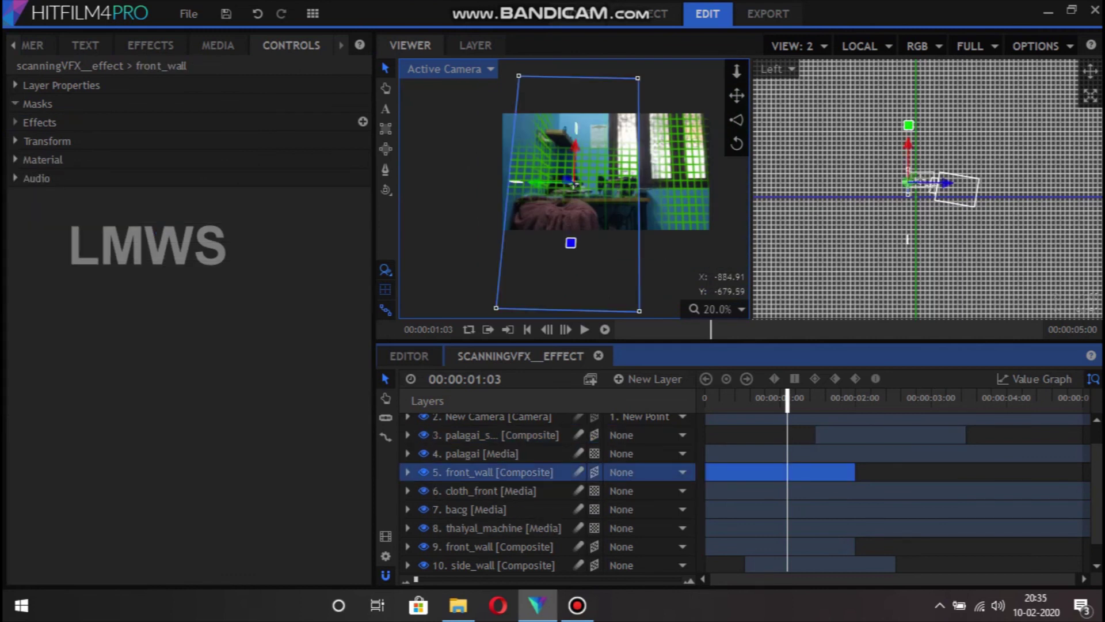
{"action": "key", "text": "F2"}
{"action": "type", "text": "cloc"}
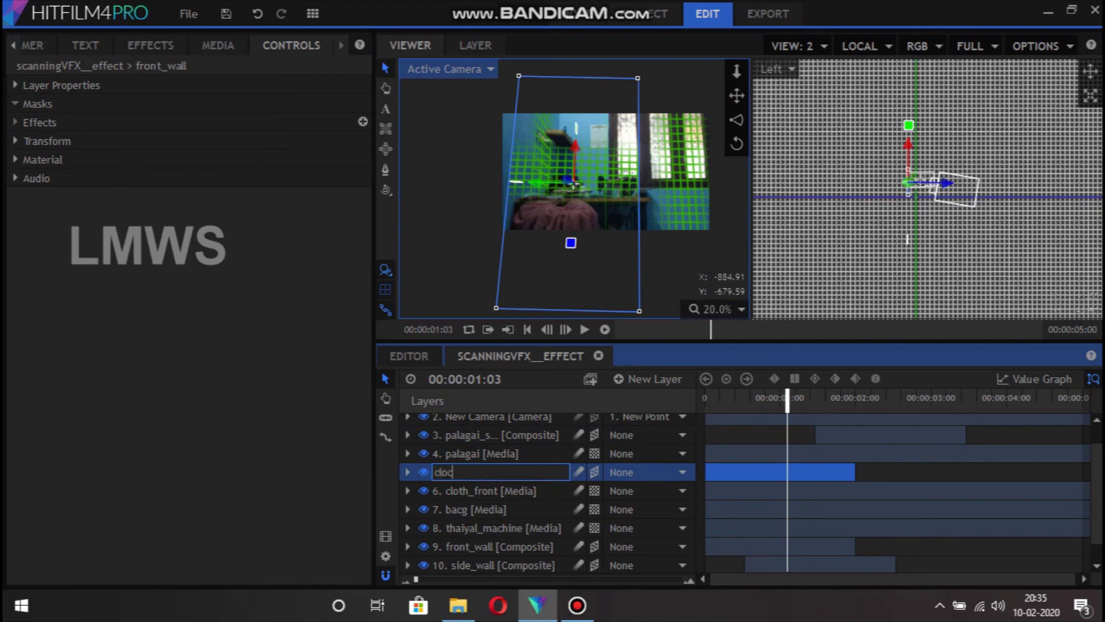
{"action": "type", "text": "th_scanning"}
{"action": "key", "text": "Return"}
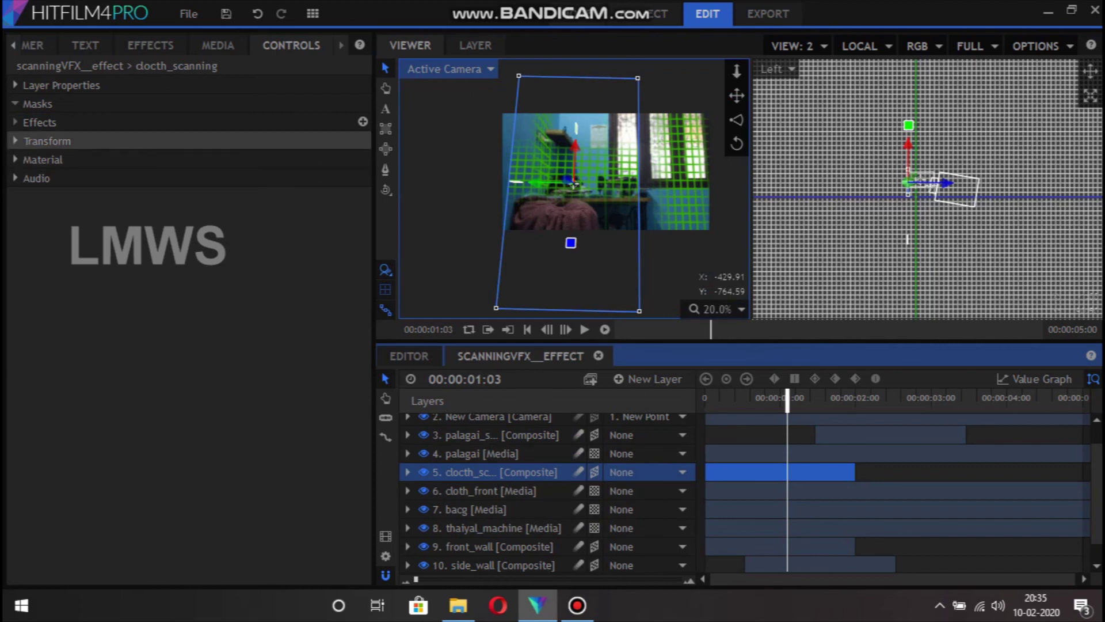
Paste the cloth mask onto clocth_scanning, rotate it to about 88° and move it over the cloth.
{"action": "left_click", "coordinate": [37, 103]}
{"action": "key", "text": "ctrl+v"}
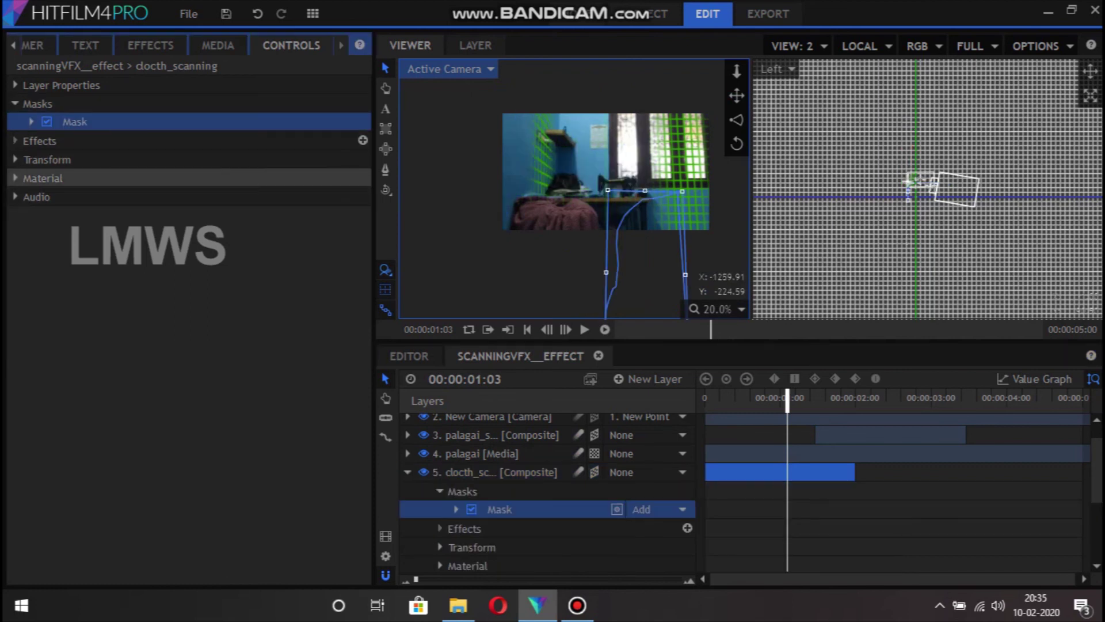
{"action": "left_click", "coordinate": [31, 122]}
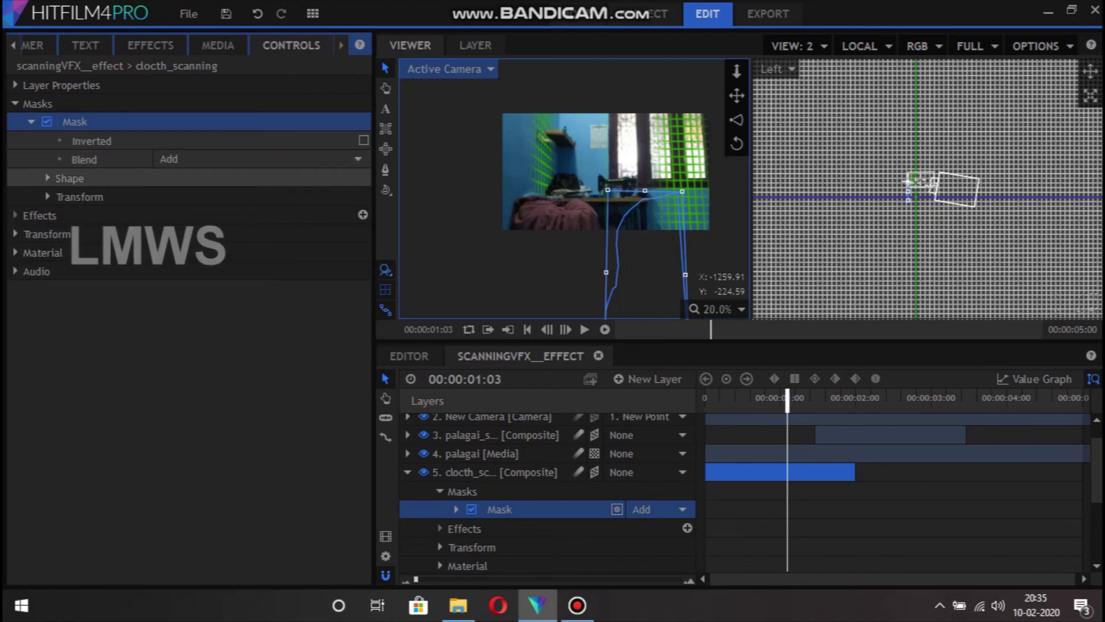
{"action": "left_click", "coordinate": [47, 178]}
{"action": "left_click", "coordinate": [47, 178]}
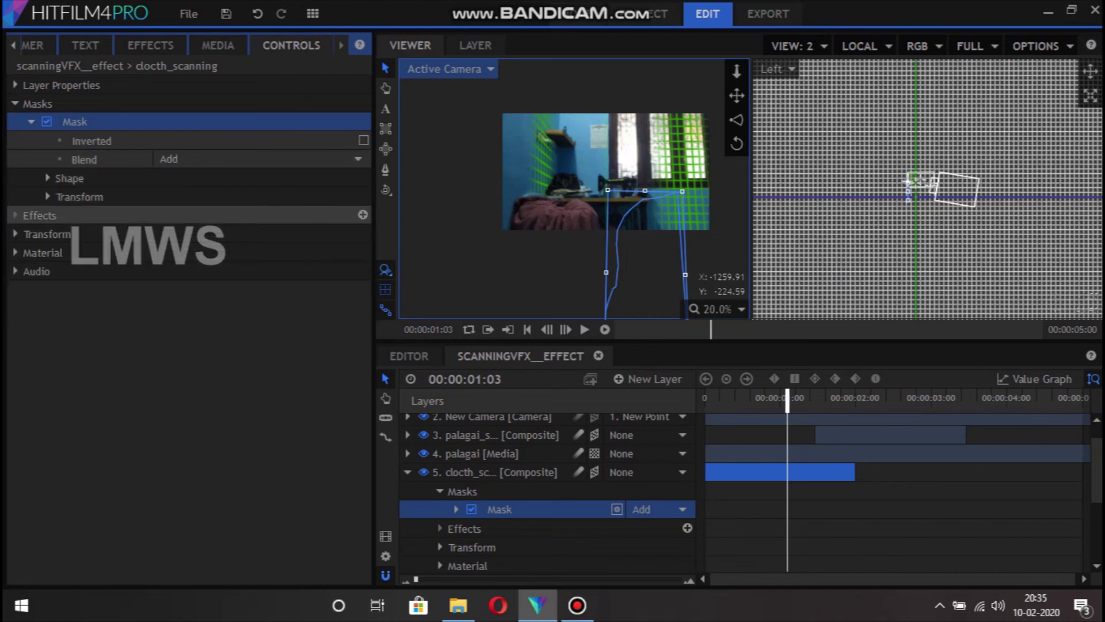
{"action": "left_click", "coordinate": [48, 196]}
{"action": "left_click", "coordinate": [47, 197]}
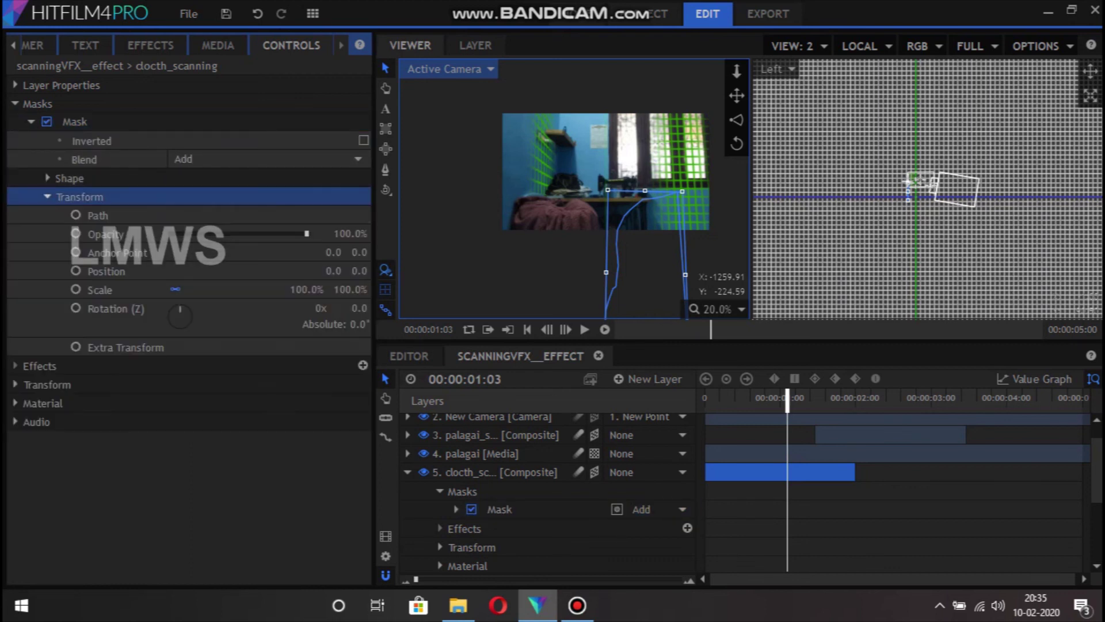
{"action": "mouse_move", "coordinate": [180, 315]}
{"action": "left_mouse_down"}
{"action": "mouse_move", "coordinate": [190, 322]}
{"action": "mouse_move", "coordinate": [185, 315]}
{"action": "left_mouse_up"}
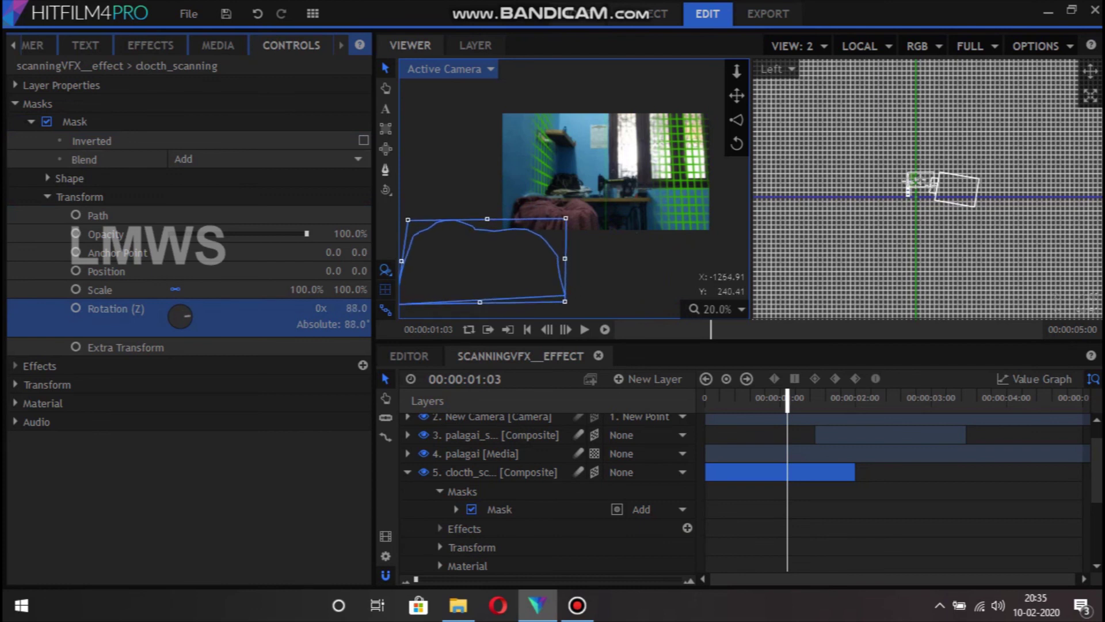
{"action": "mouse_move", "coordinate": [484, 271]}
{"action": "left_mouse_down"}
{"action": "mouse_move", "coordinate": [506, 259]}
{"action": "mouse_move", "coordinate": [510, 225]}
{"action": "left_mouse_up"}
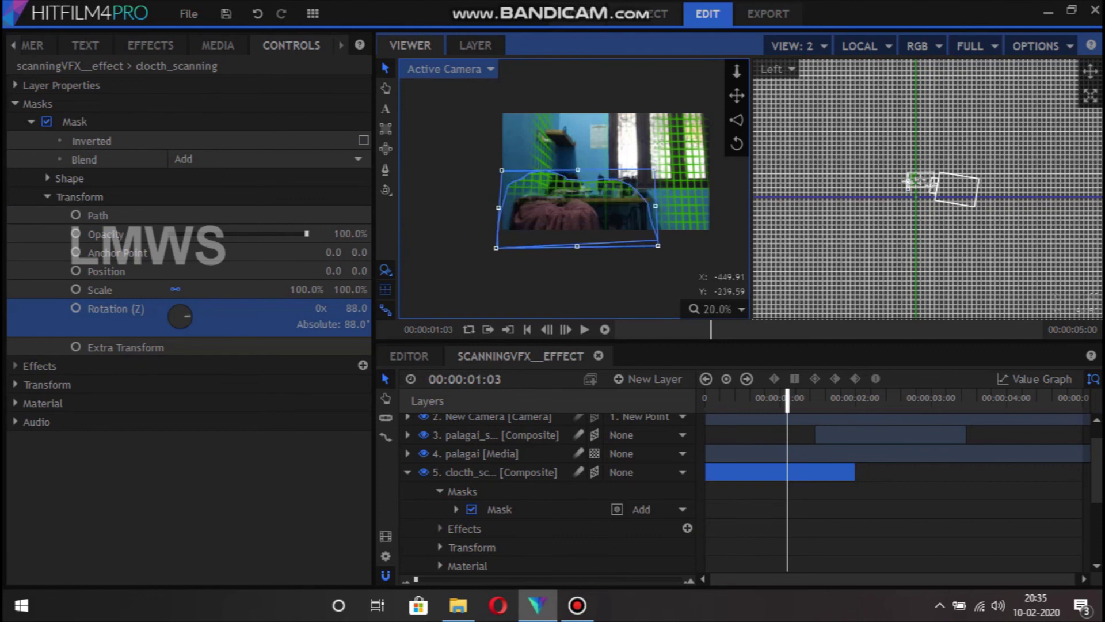
{"action": "left_click", "coordinate": [75, 121]}
Delete the misplaced mask and reselect clocth_scanning with the point mask tool.
{"action": "key", "text": "Delete"}
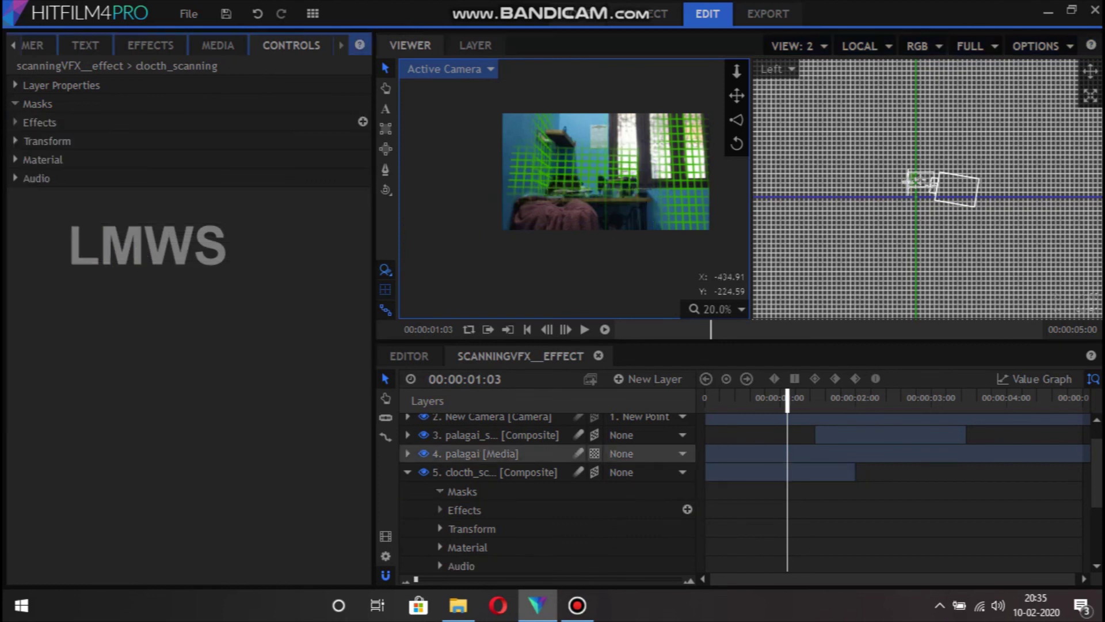
{"action": "left_click", "coordinate": [495, 472]}
{"action": "scroll", "coordinate": [548, 105], "scroll_direction": "up", "scroll_amount": 3}
{"action": "scroll", "coordinate": [533, 282], "scroll_direction": "up", "scroll_amount": 1}
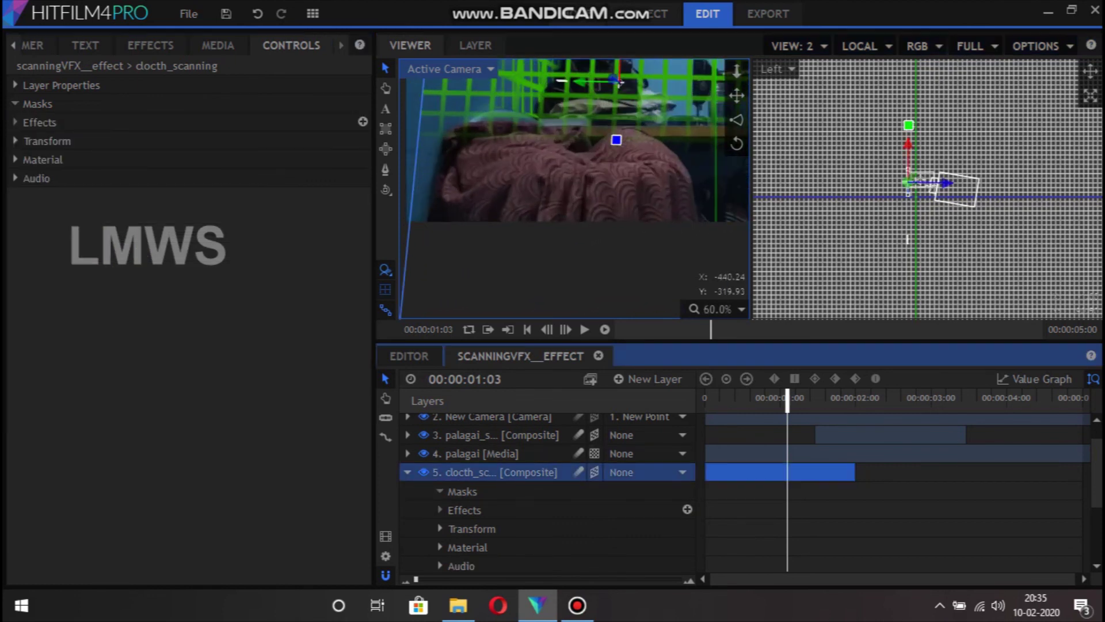
{"action": "left_click", "coordinate": [386, 170]}
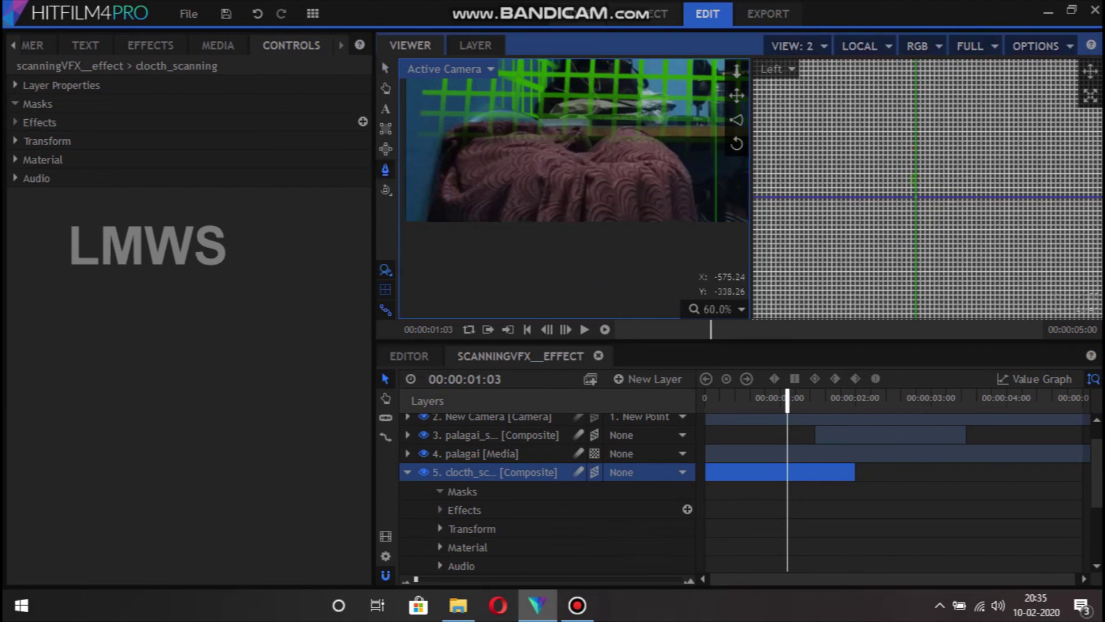
Start a new mask at the cloth's left edge and trace along its top edge.
{"action": "left_click", "coordinate": [422, 213]}
{"action": "left_click", "coordinate": [436, 160]}
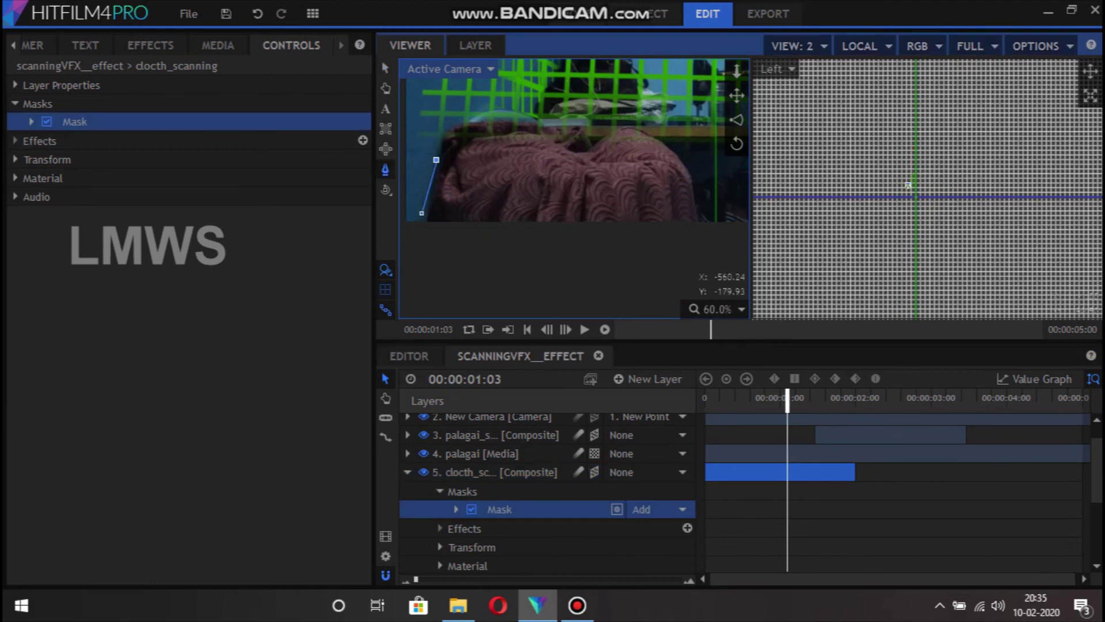
{"action": "left_click", "coordinate": [443, 133]}
{"action": "left_click", "coordinate": [464, 122]}
{"action": "left_click", "coordinate": [475, 113]}
{"action": "left_click", "coordinate": [524, 111]}
{"action": "left_click", "coordinate": [543, 119]}
{"action": "left_click", "coordinate": [564, 127]}
{"action": "left_click", "coordinate": [584, 123]}
{"action": "left_click", "coordinate": [592, 142]}
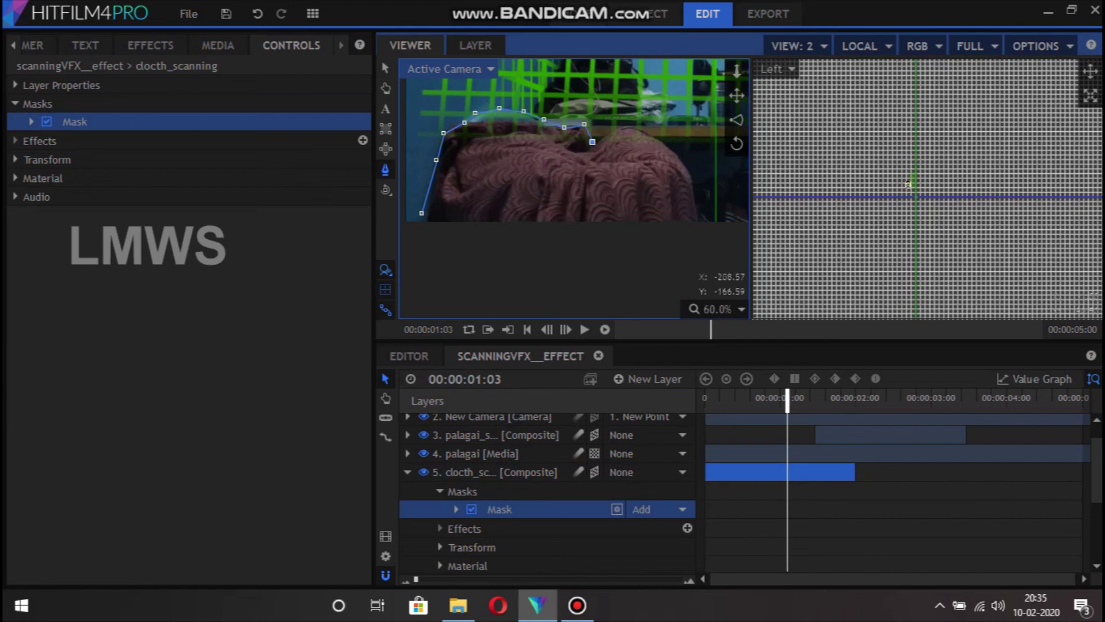
{"action": "left_click", "coordinate": [616, 124]}
{"action": "left_click", "coordinate": [626, 123]}
{"action": "left_click", "coordinate": [649, 131]}
Continue the mask down the cloth's right side and along its bottom to close it.
{"action": "left_click", "coordinate": [670, 148]}
{"action": "left_click", "coordinate": [688, 164]}
{"action": "left_click", "coordinate": [694, 185]}
{"action": "left_click", "coordinate": [696, 213]}
{"action": "left_click", "coordinate": [697, 233]}
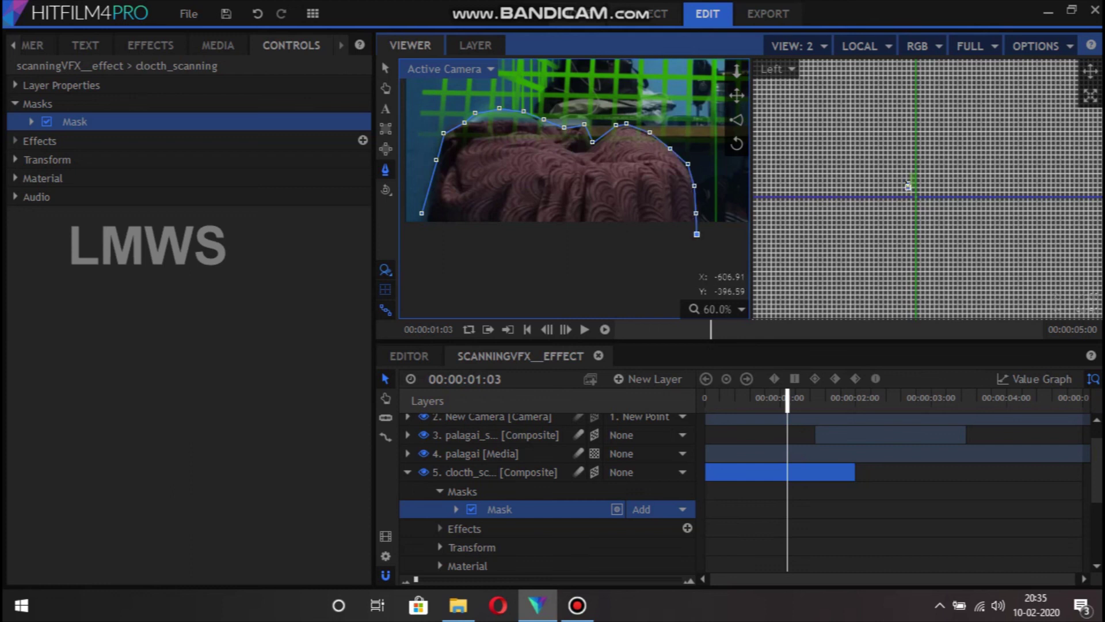
{"action": "left_click", "coordinate": [420, 238]}
{"action": "scroll", "coordinate": [528, 228], "scroll_direction": "down", "scroll_amount": 1}
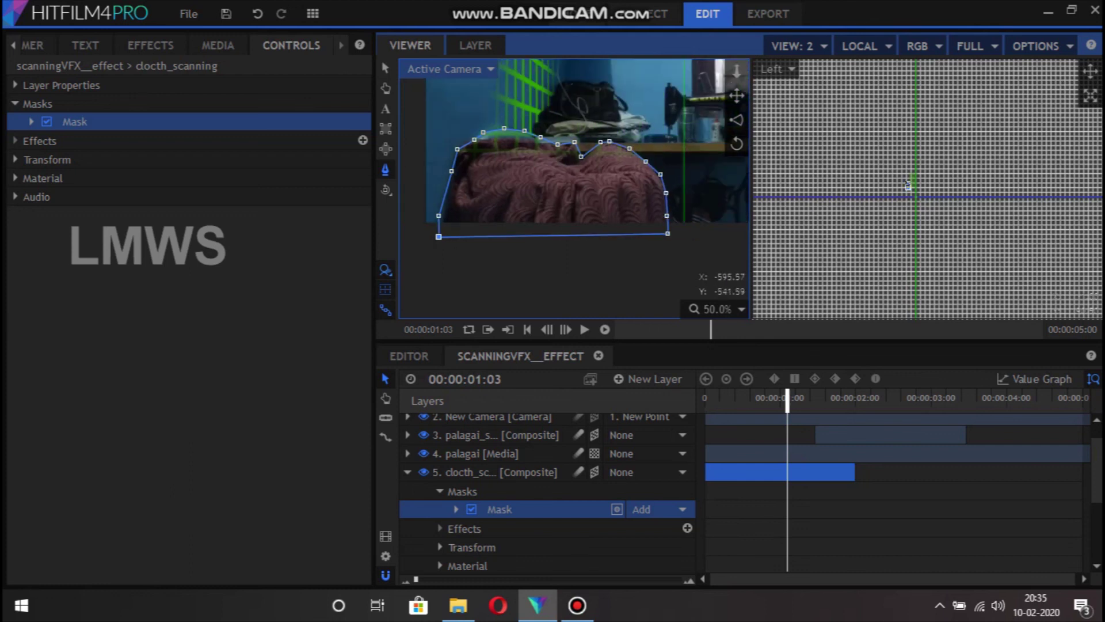
{"action": "left_click", "coordinate": [907, 185]}
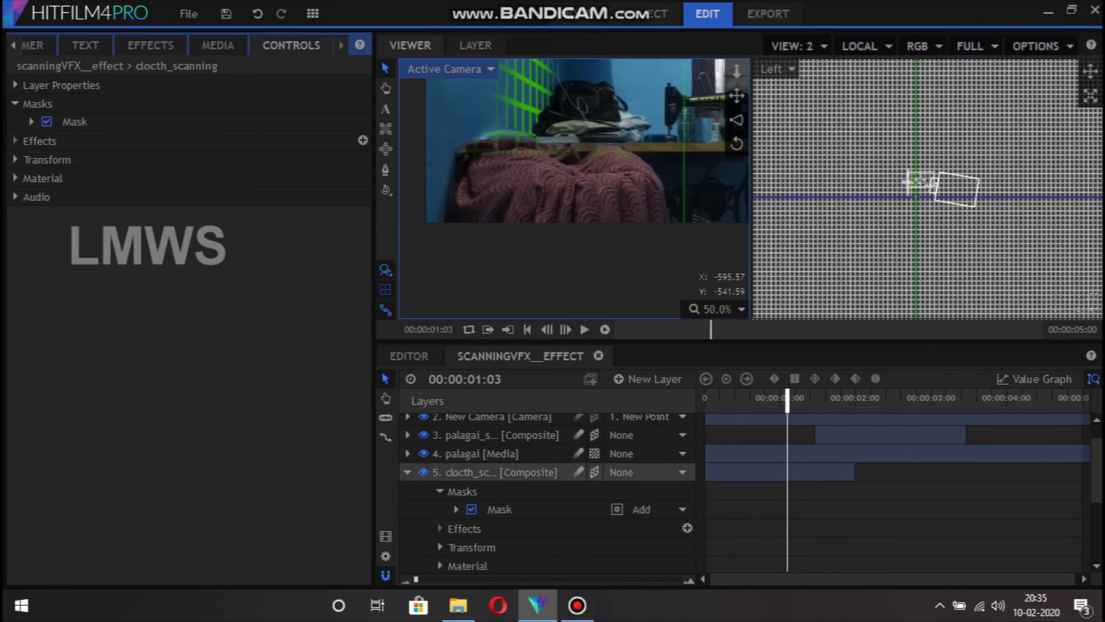
Scrub through the clip's opening to preview the masked clocth_scanning grid over time.
{"action": "left_click", "coordinate": [408, 472]}
{"action": "left_click", "coordinate": [714, 397]}
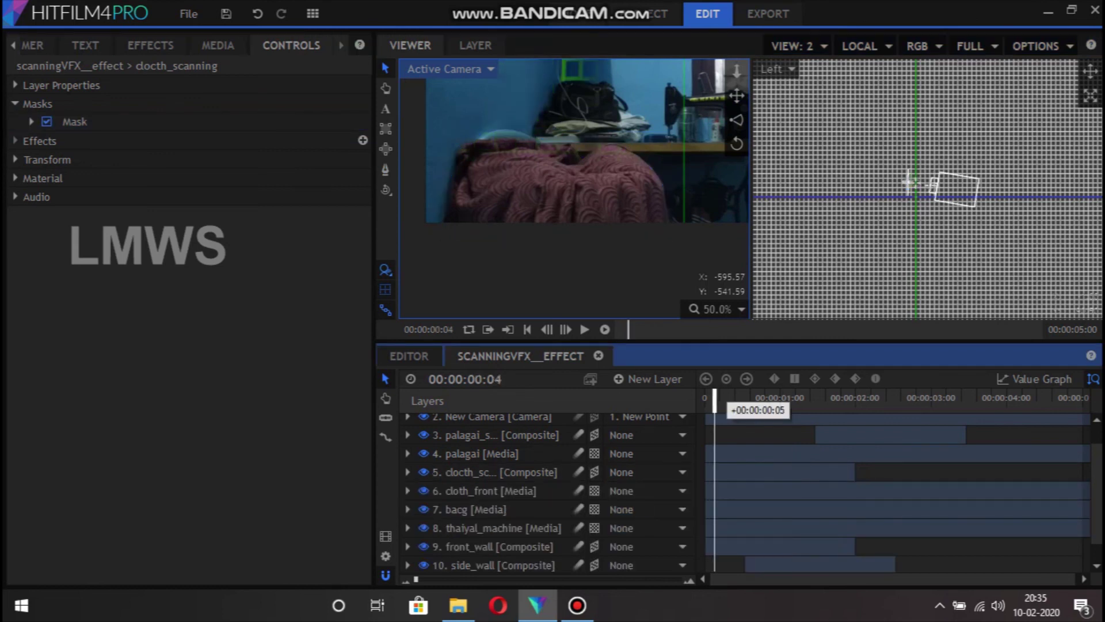
{"action": "left_click_drag", "start_coordinate": [714, 397], "coordinate": [785, 403]}
Delay the clocth_scanning clip by 19 frames and offset the side_wall and palagai_scanning clips.
{"action": "left_click", "coordinate": [602, 107]}
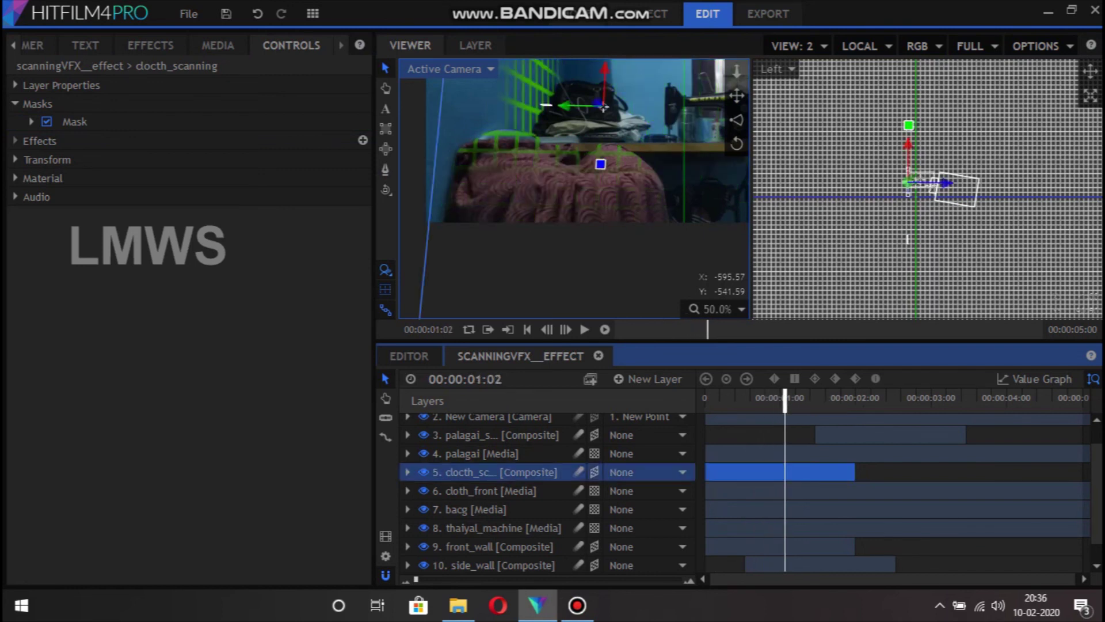
{"action": "left_click_drag", "start_coordinate": [735, 473], "coordinate": [783, 473]}
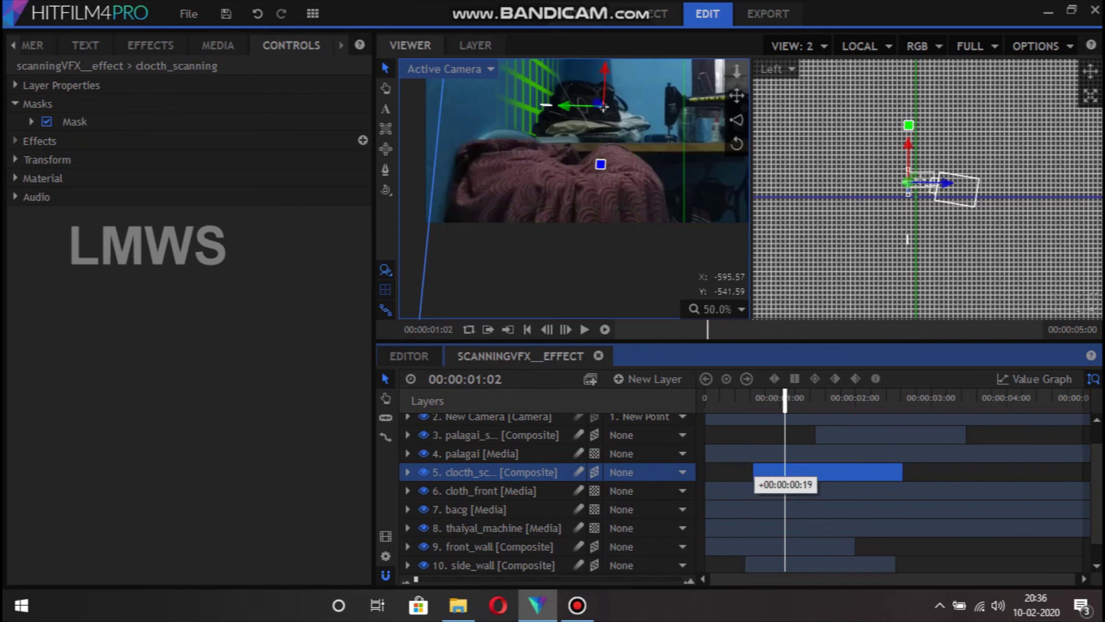
{"action": "scroll", "coordinate": [783, 473], "scroll_direction": "down", "scroll_amount": 1}
{"action": "left_click_drag", "start_coordinate": [760, 546], "coordinate": [787, 546]}
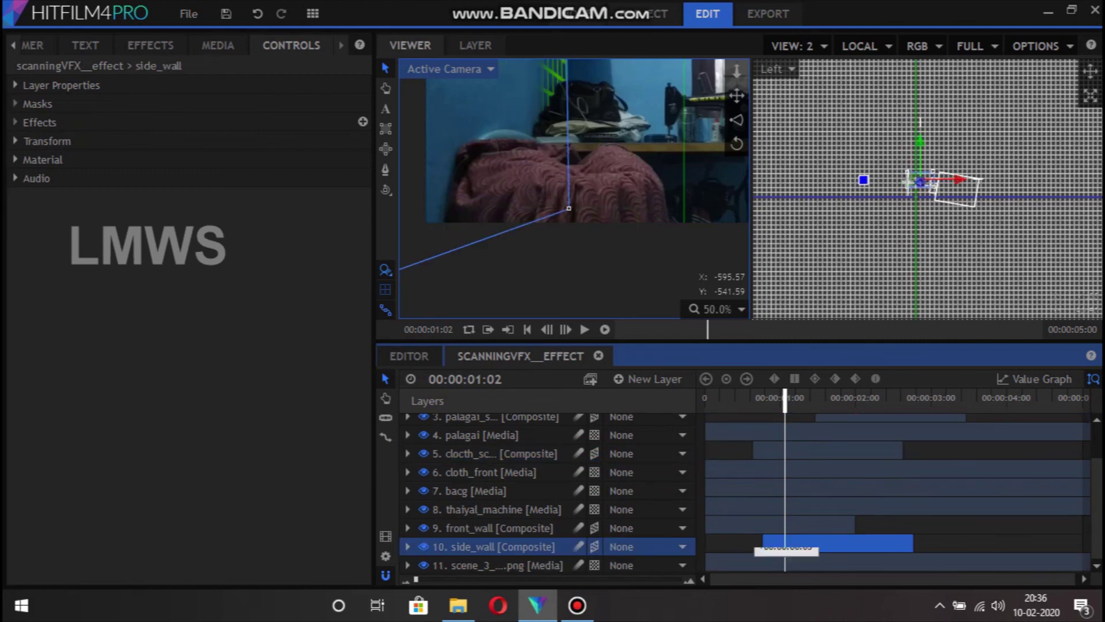
{"action": "left_click_drag", "start_coordinate": [863, 416], "coordinate": [889, 416]}
{"action": "scroll", "coordinate": [889, 416], "scroll_direction": "up", "scroll_amount": 1}
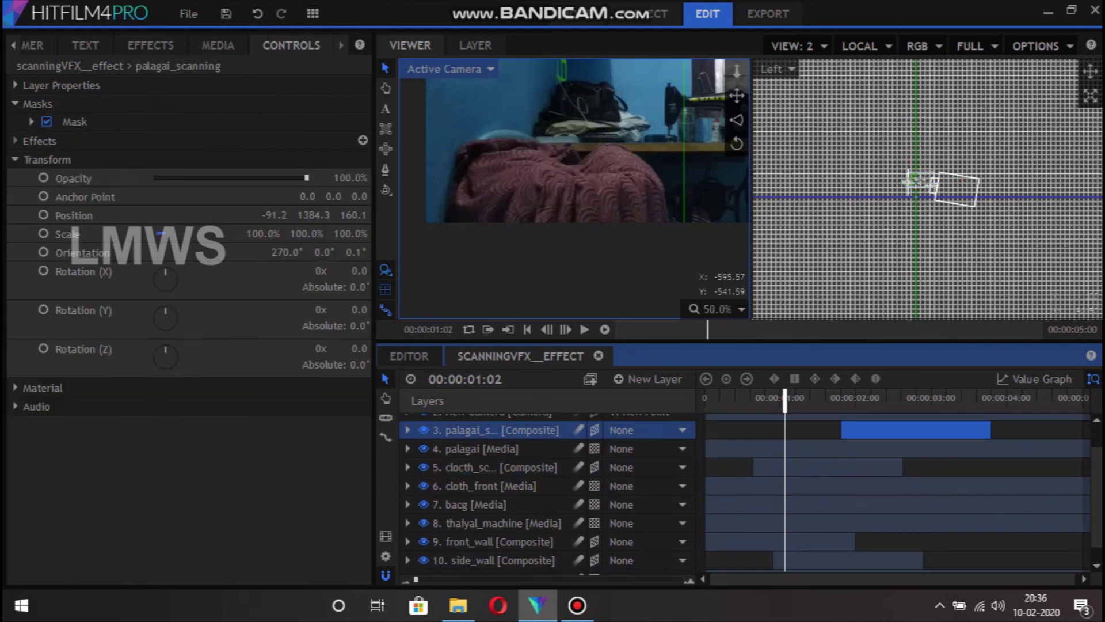
{"action": "left_click_drag", "start_coordinate": [817, 467], "coordinate": [806, 467]}
Play the staggered grids from the start, then switch to the single View 1 camera view.
{"action": "key", "text": "Home"}
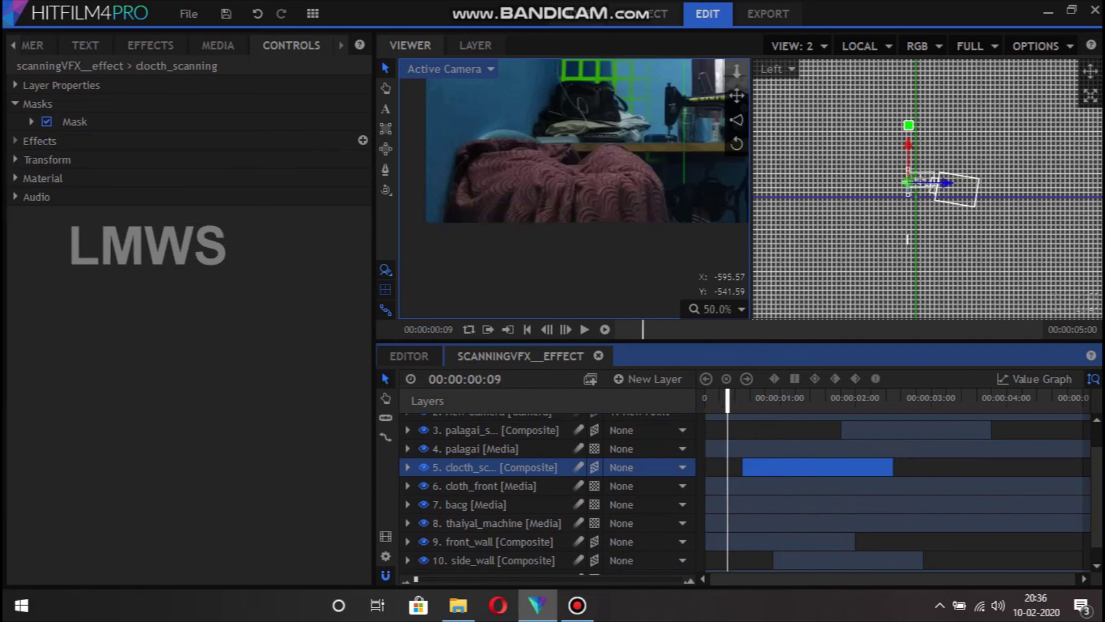
{"action": "scroll", "coordinate": [602, 106], "scroll_direction": "down", "scroll_amount": 3}
{"action": "key", "text": "space"}
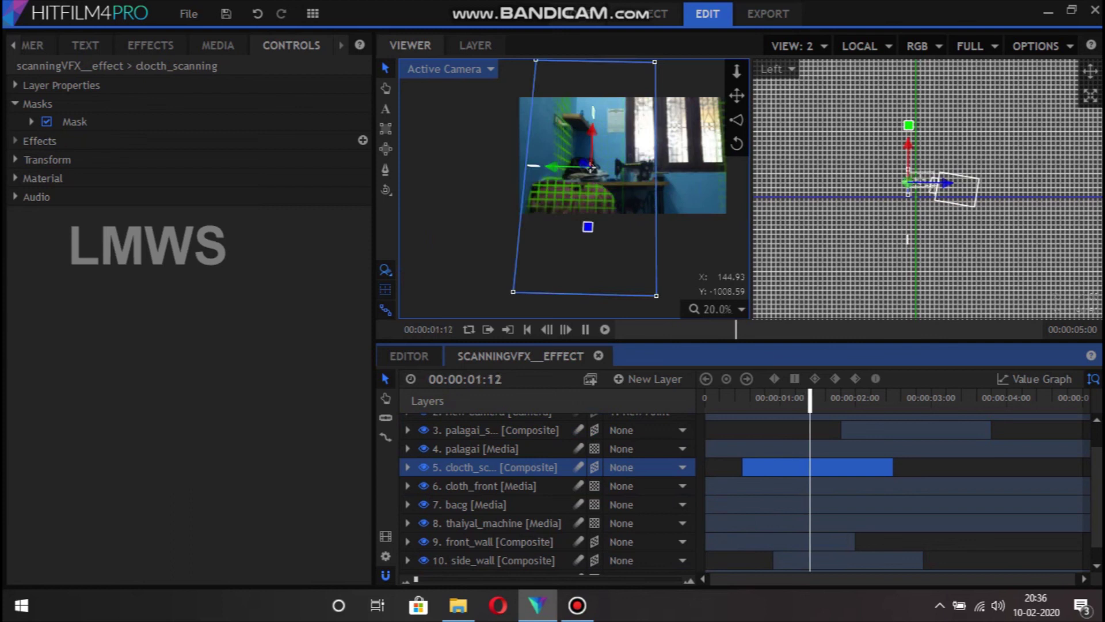
{"action": "key", "text": "space"}
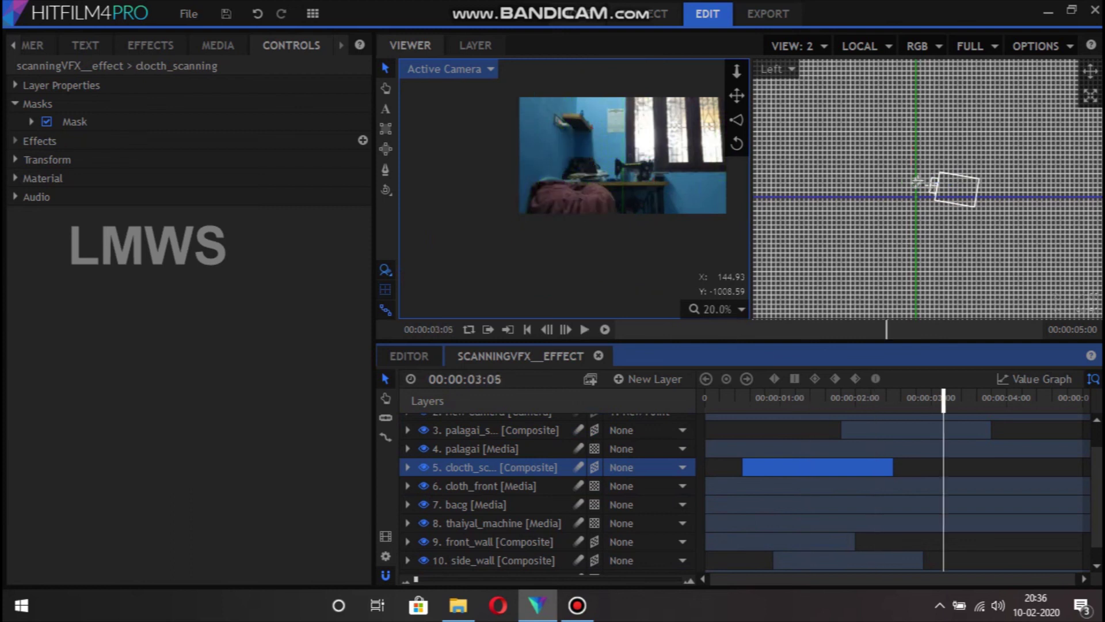
{"action": "left_click_drag", "start_coordinate": [780, 397], "coordinate": [800, 397]}
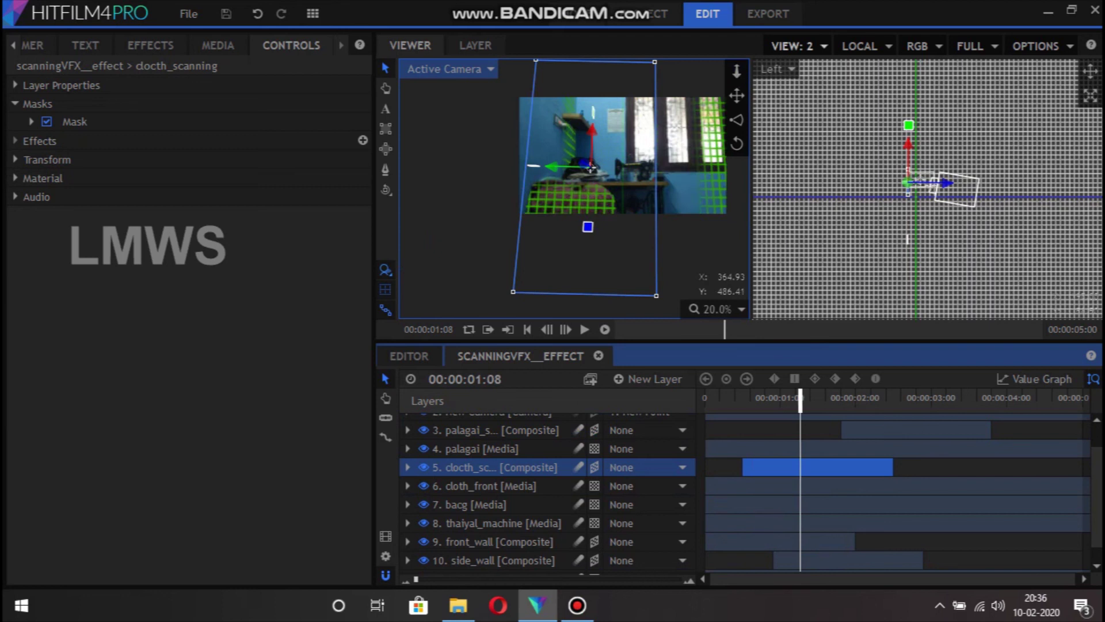
{"action": "key", "text": "1"}
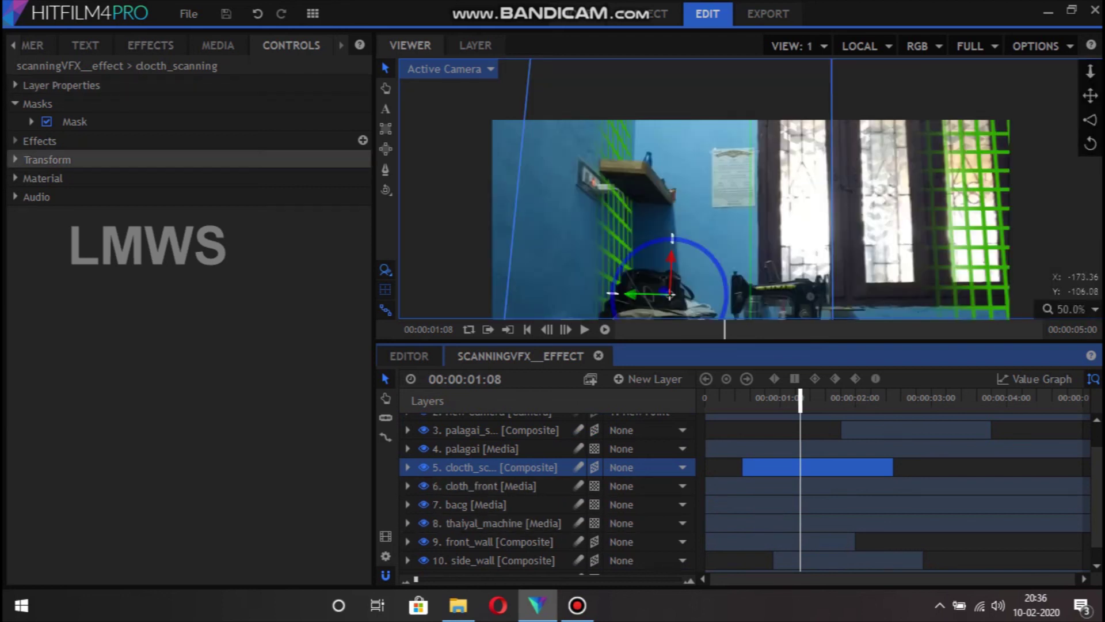
Open the scanning_grid composite from the Media list for editing.
{"action": "left_click", "coordinate": [217, 45]}
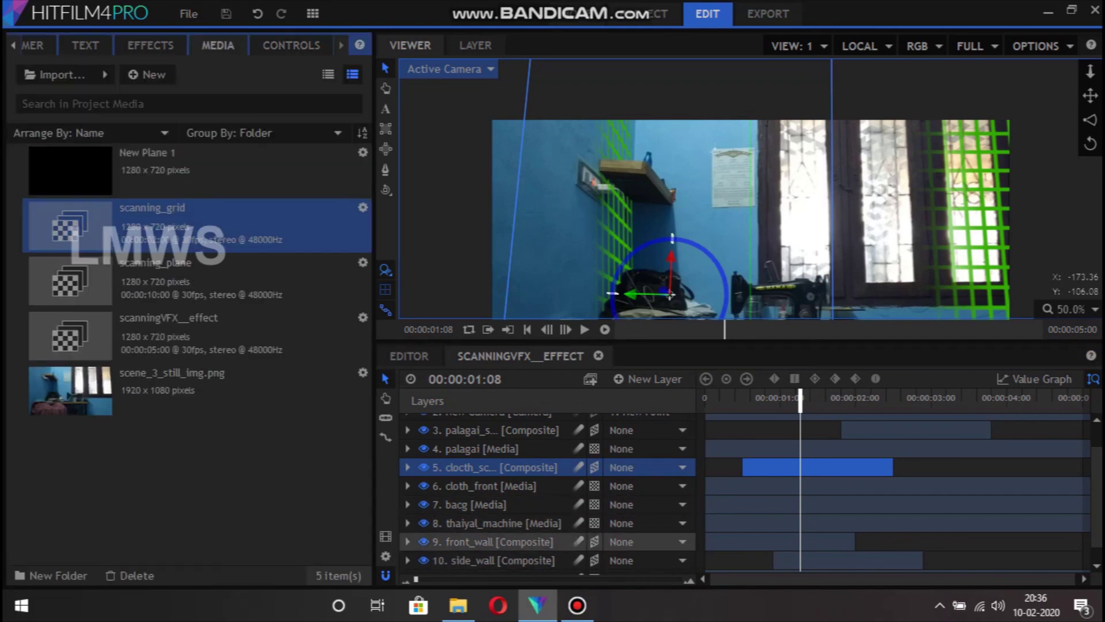
{"action": "left_click", "coordinate": [493, 542]}
{"action": "scroll", "coordinate": [547, 492], "scroll_direction": "down", "scroll_amount": 1}
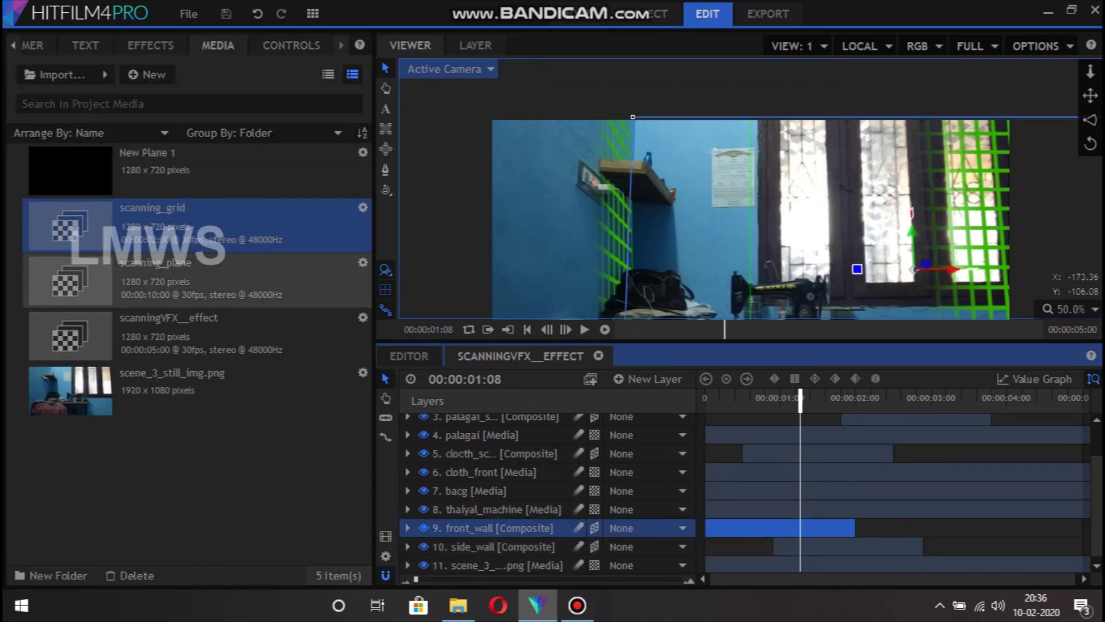
{"action": "double_click", "coordinate": [153, 208]}
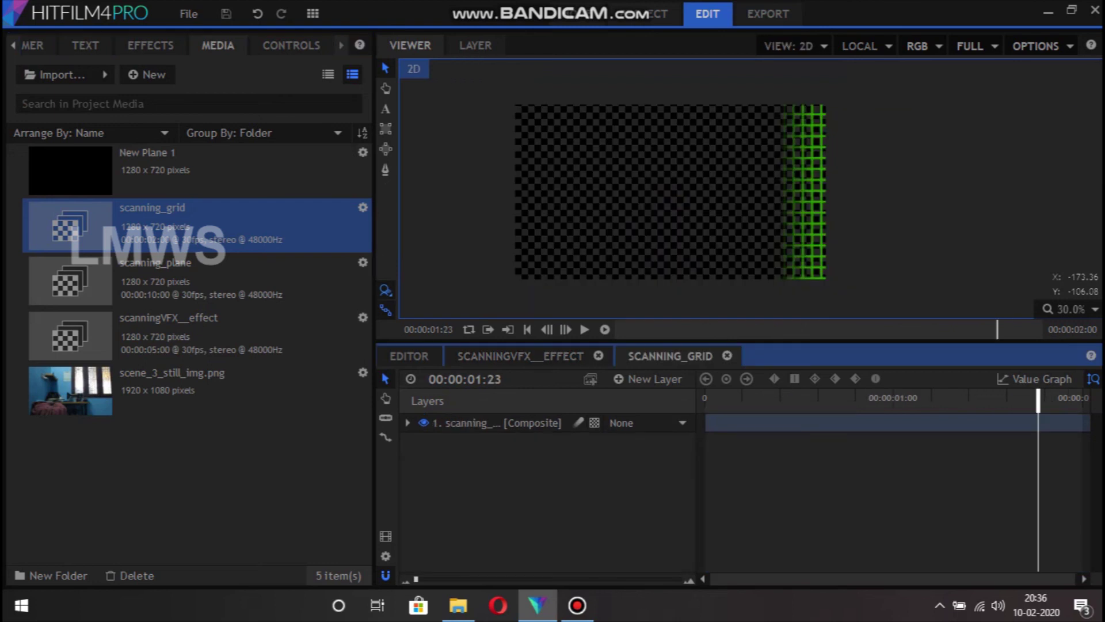
{"action": "left_click", "coordinate": [291, 45]}
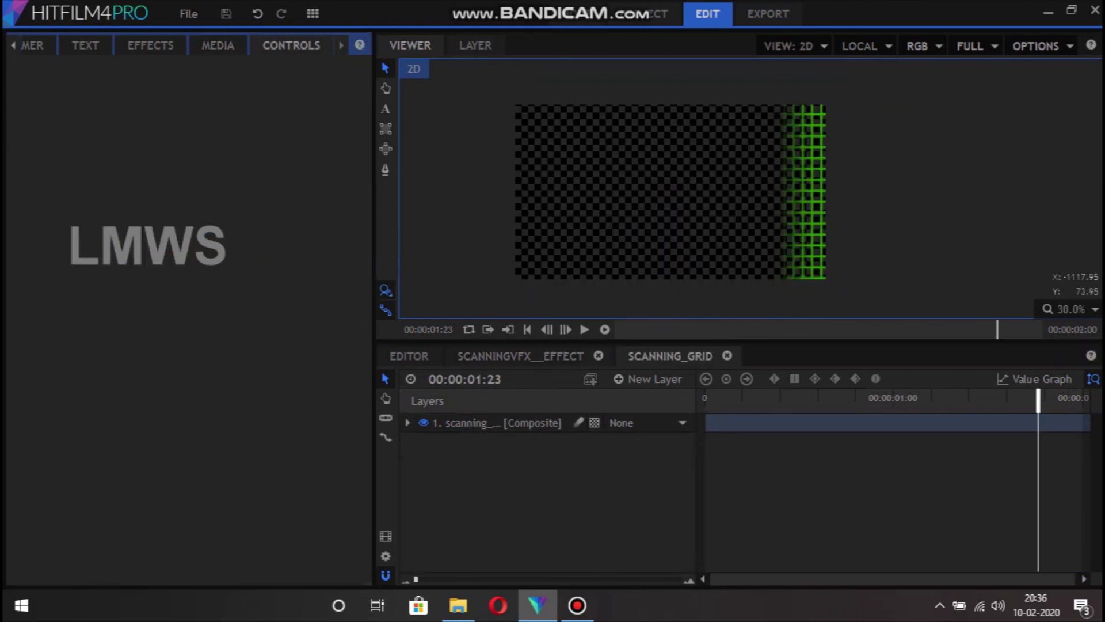
Apply the Glow effect to the grid layer and set its Intensity to 1.4.
{"action": "left_click", "coordinate": [150, 45]}
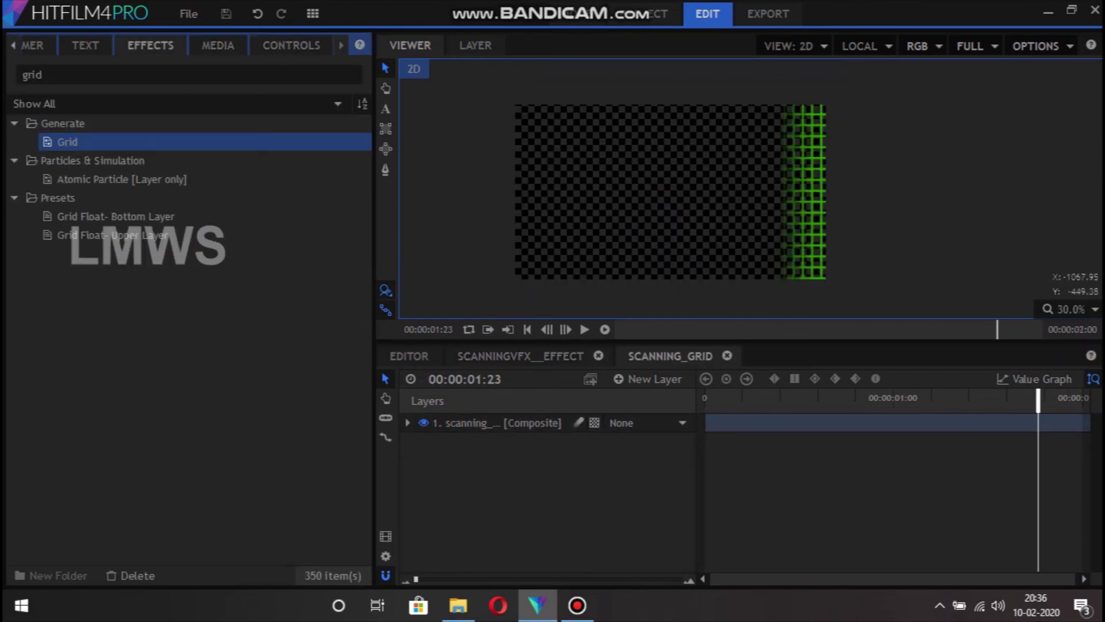
{"action": "type", "text": "glow"}
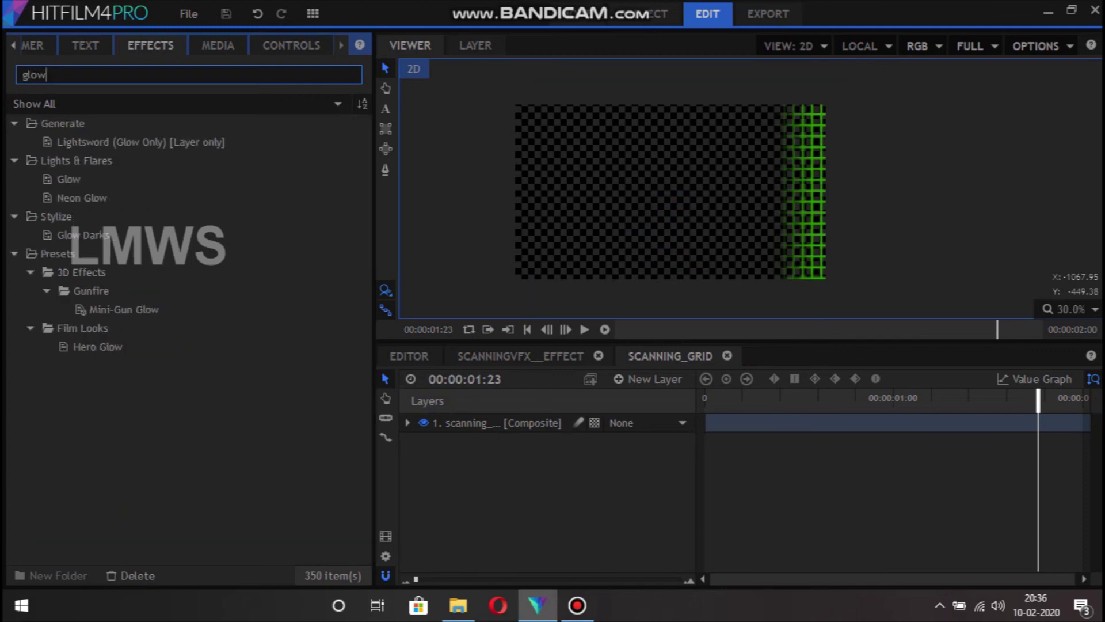
{"action": "left_click", "coordinate": [69, 179]}
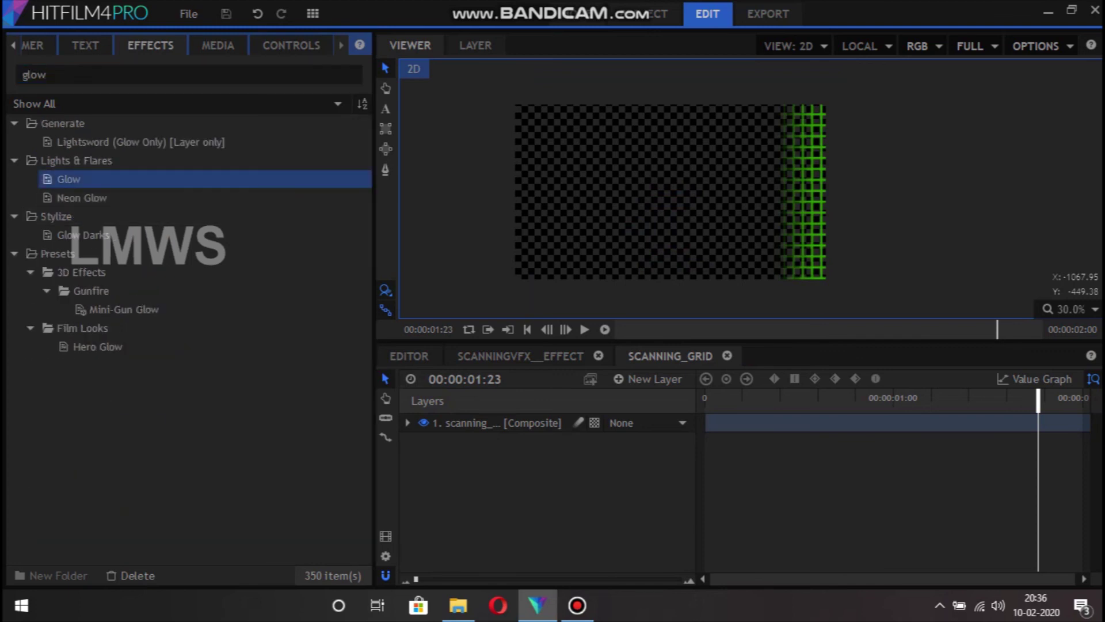
{"action": "left_click_drag", "start_coordinate": [68, 179], "coordinate": [495, 423]}
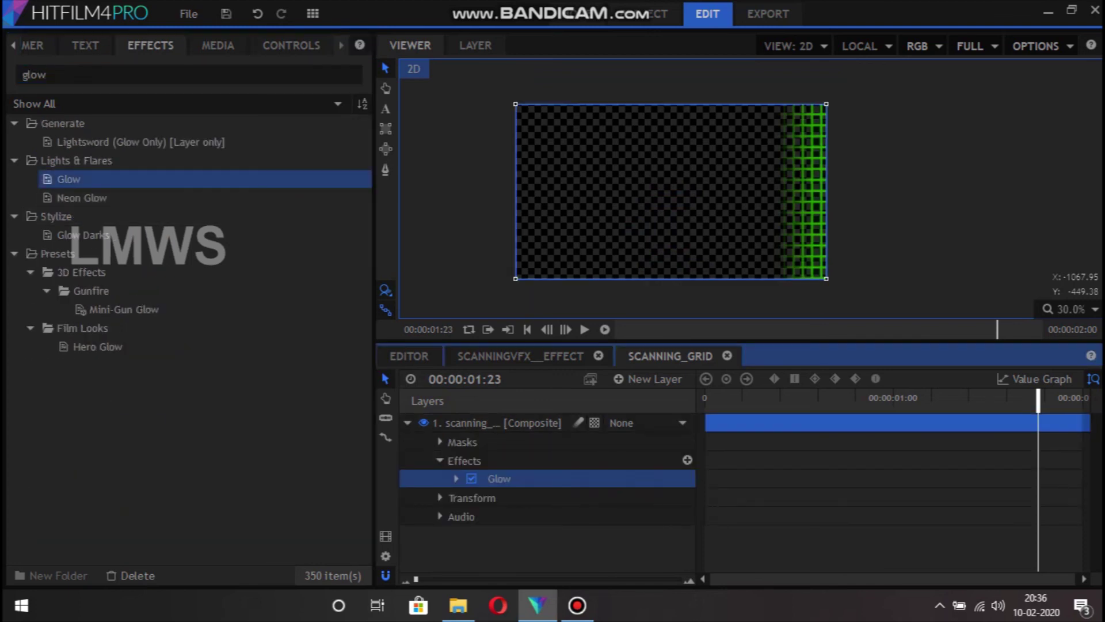
{"action": "left_click", "coordinate": [291, 44]}
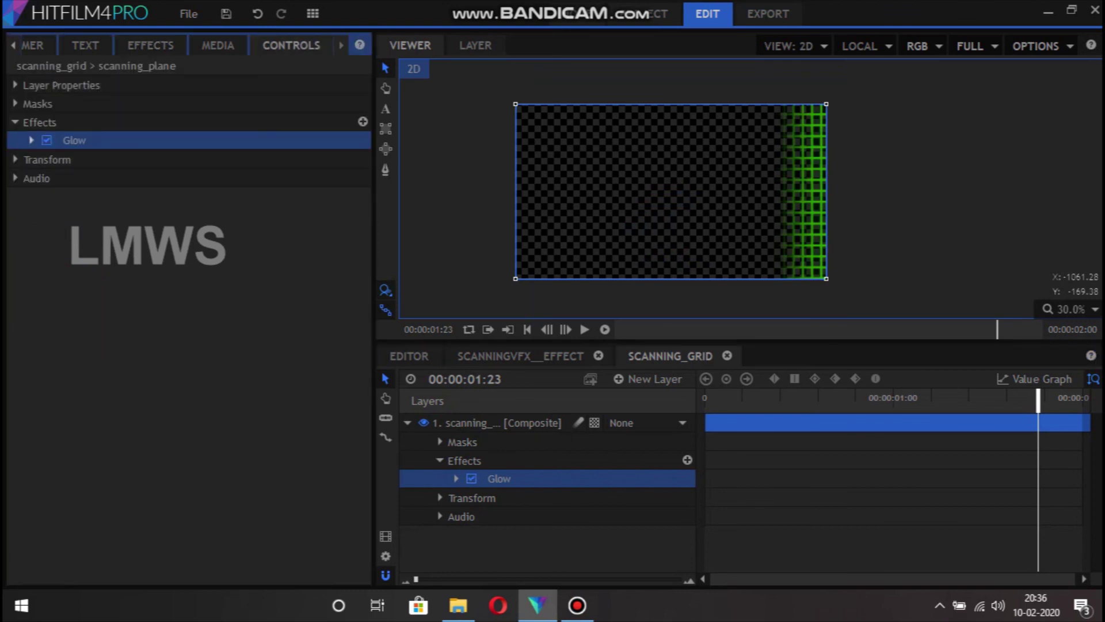
{"action": "left_click", "coordinate": [31, 140]}
{"action": "left_click_drag", "start_coordinate": [185, 159], "coordinate": [198, 159]}
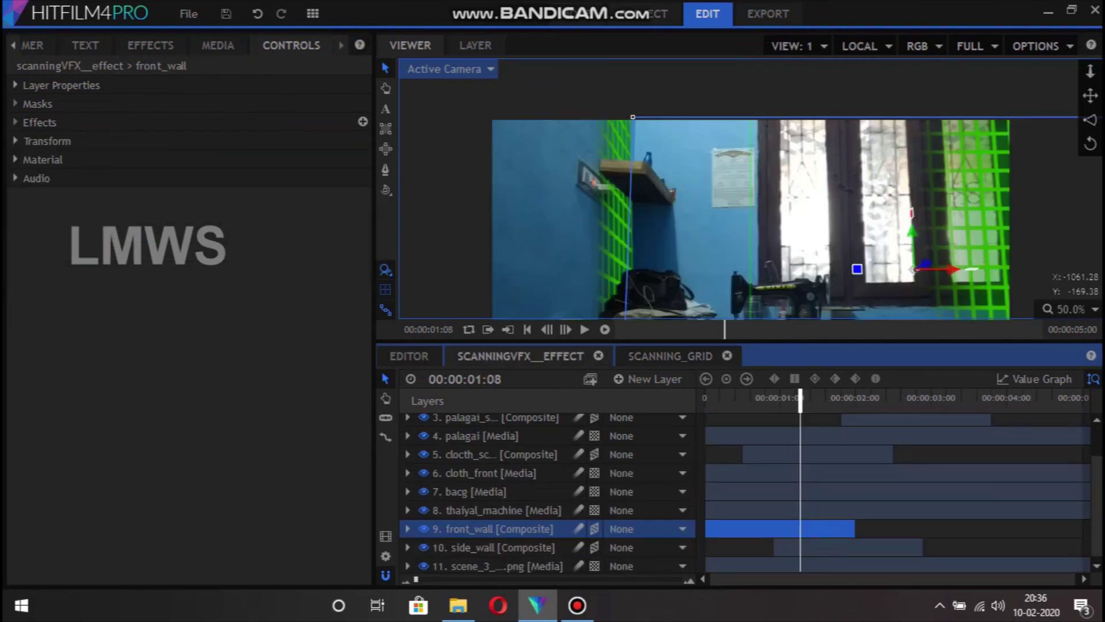
Set the viewer preview quality to Half and play the composite from the start.
{"action": "mouse_move", "coordinate": [800, 400]}
{"action": "left_mouse_down"}
{"action": "mouse_move", "coordinate": [754, 403]}
{"action": "mouse_move", "coordinate": [876, 403]}
{"action": "left_mouse_up"}
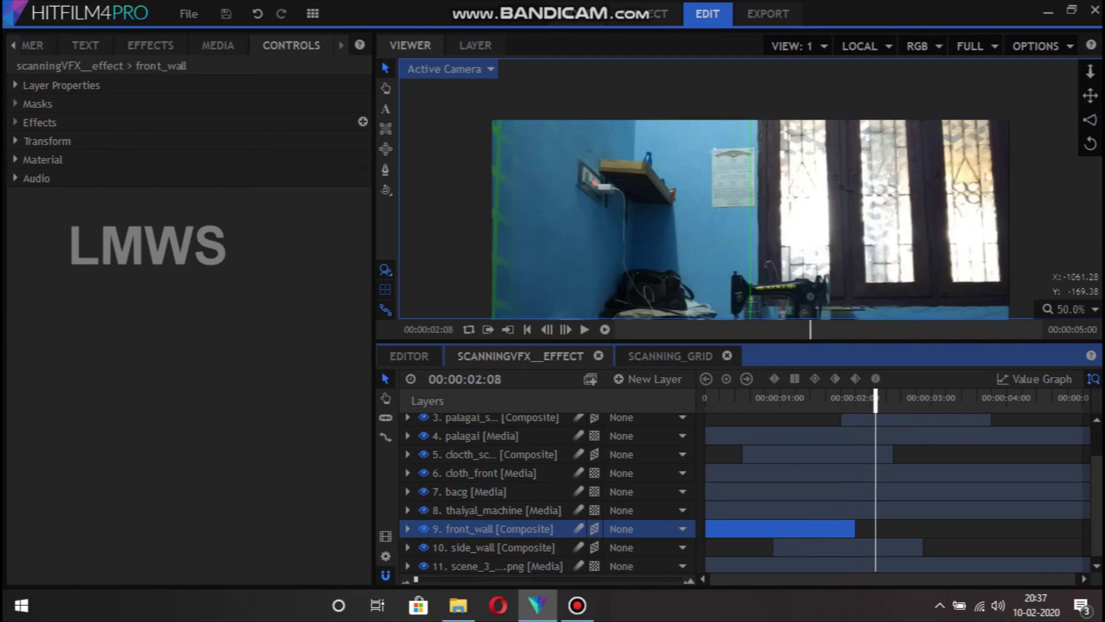
{"action": "scroll", "coordinate": [603, 190], "scroll_direction": "down", "scroll_amount": 2}
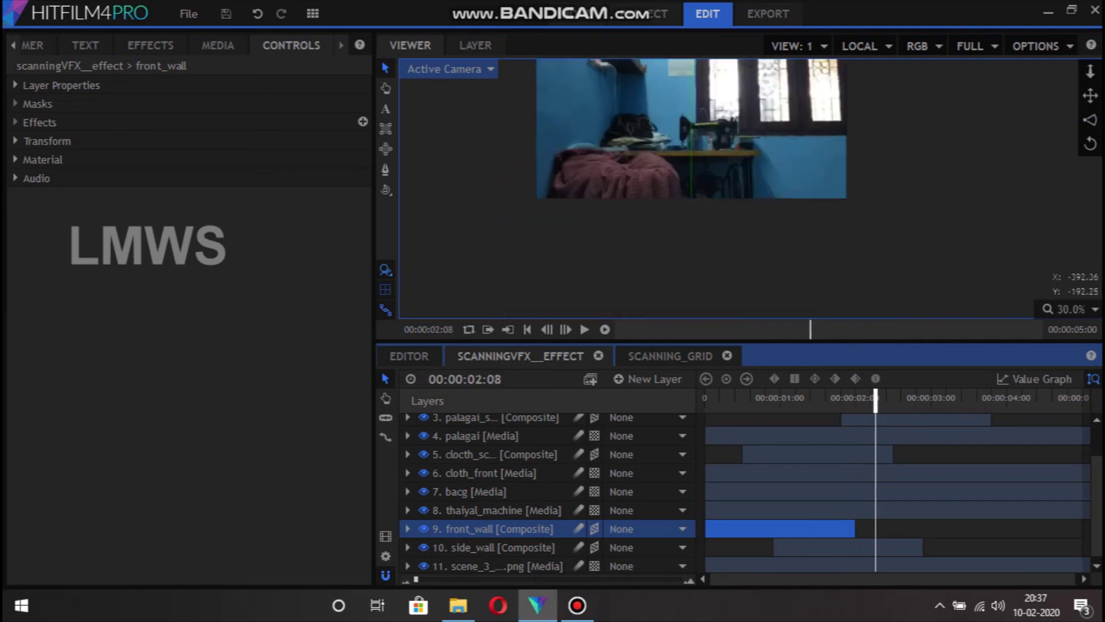
{"action": "left_click", "coordinate": [976, 46]}
{"action": "left_click", "coordinate": [984, 109]}
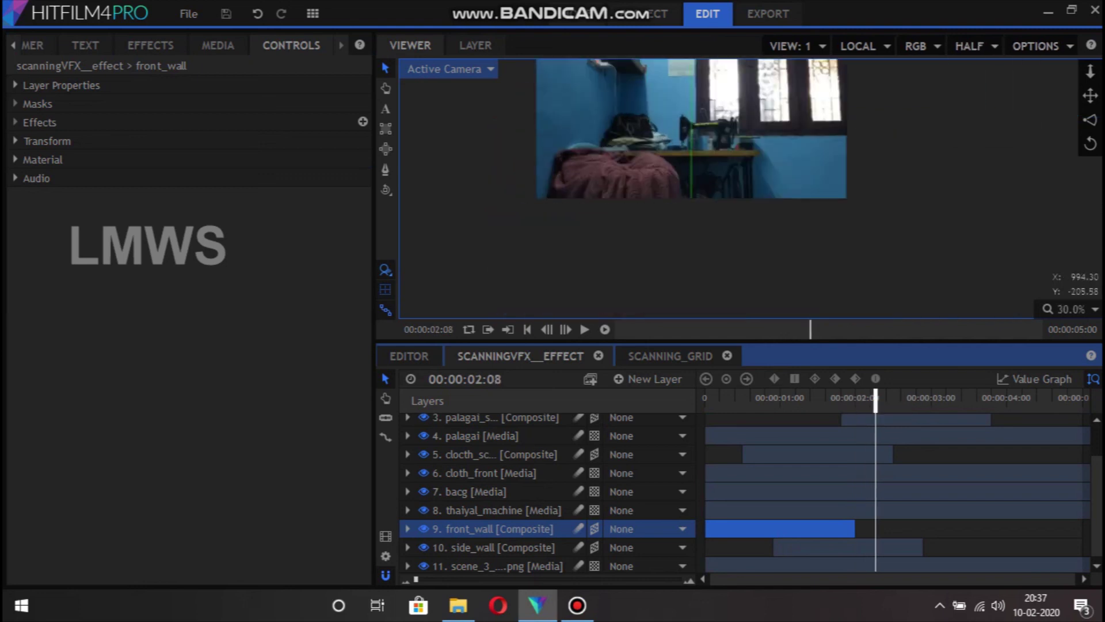
{"action": "left_click_drag", "start_coordinate": [690, 173], "coordinate": [708, 258]}
{"action": "left_click", "coordinate": [386, 68]}
{"action": "left_click_drag", "start_coordinate": [710, 397], "coordinate": [703, 397]}
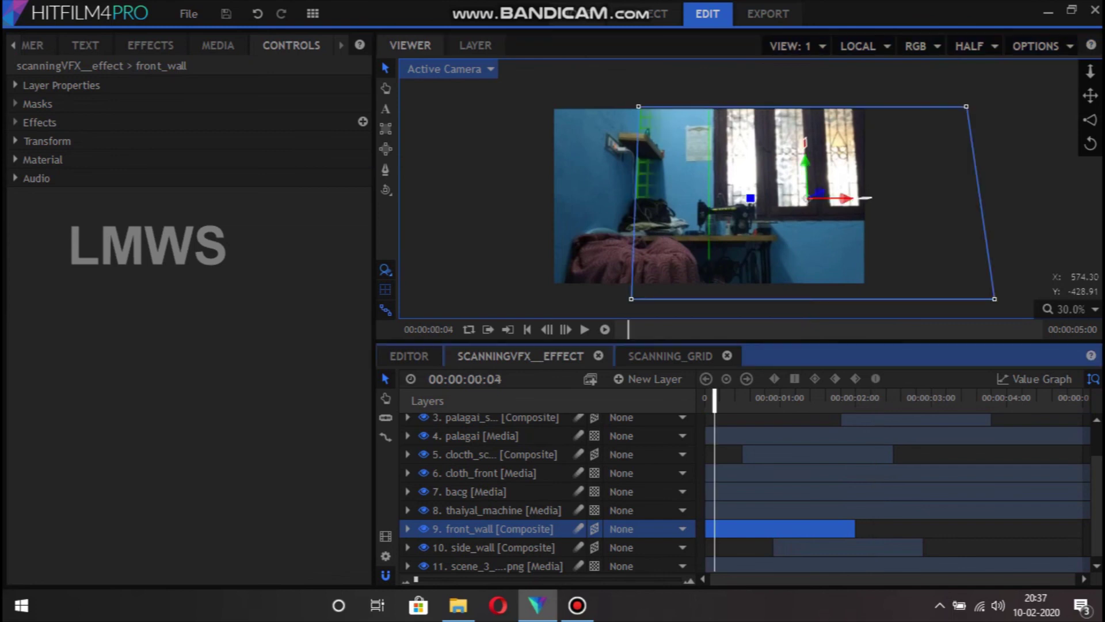
{"action": "key", "text": "space"}
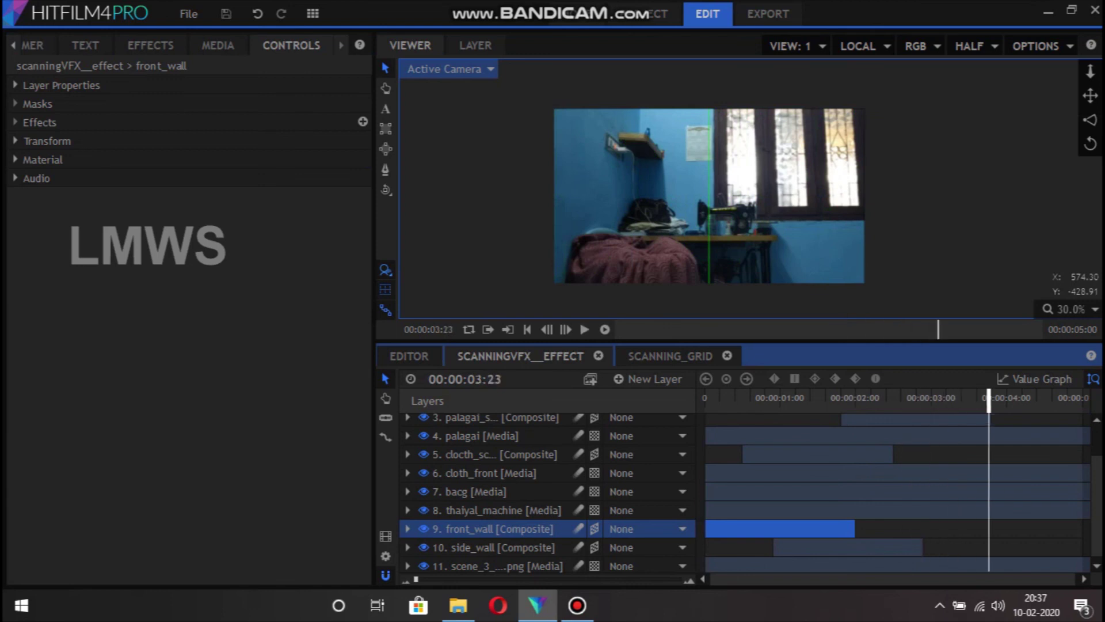
Start the palagai_scanning clip 13 frames earlier and replay to check the new timing.
{"action": "mouse_move", "coordinate": [798, 397]}
{"action": "left_mouse_down"}
{"action": "mouse_move", "coordinate": [861, 397]}
{"action": "mouse_move", "coordinate": [846, 398]}
{"action": "mouse_move", "coordinate": [835, 430]}
{"action": "left_mouse_up"}
{"action": "key", "text": "space"}
{"action": "key", "text": "space"}
{"action": "left_click", "coordinate": [782, 397]}
{"action": "key", "text": "space"}
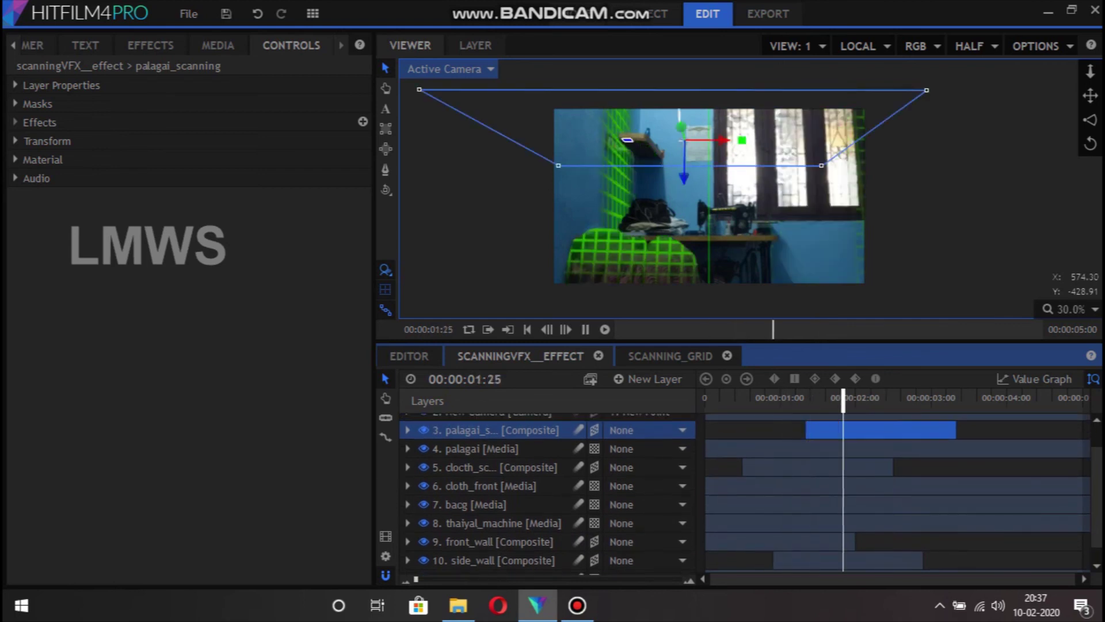
{"action": "key", "text": "space"}
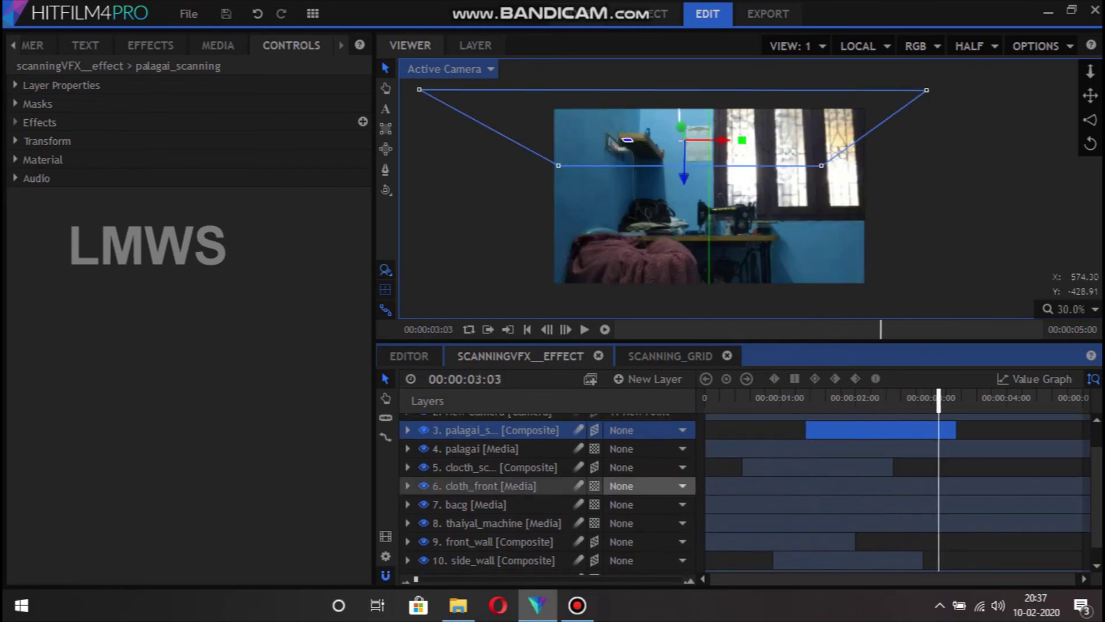
{"action": "scroll", "coordinate": [576, 485], "scroll_direction": "up", "scroll_amount": 2}
{"action": "left_click", "coordinate": [648, 379]}
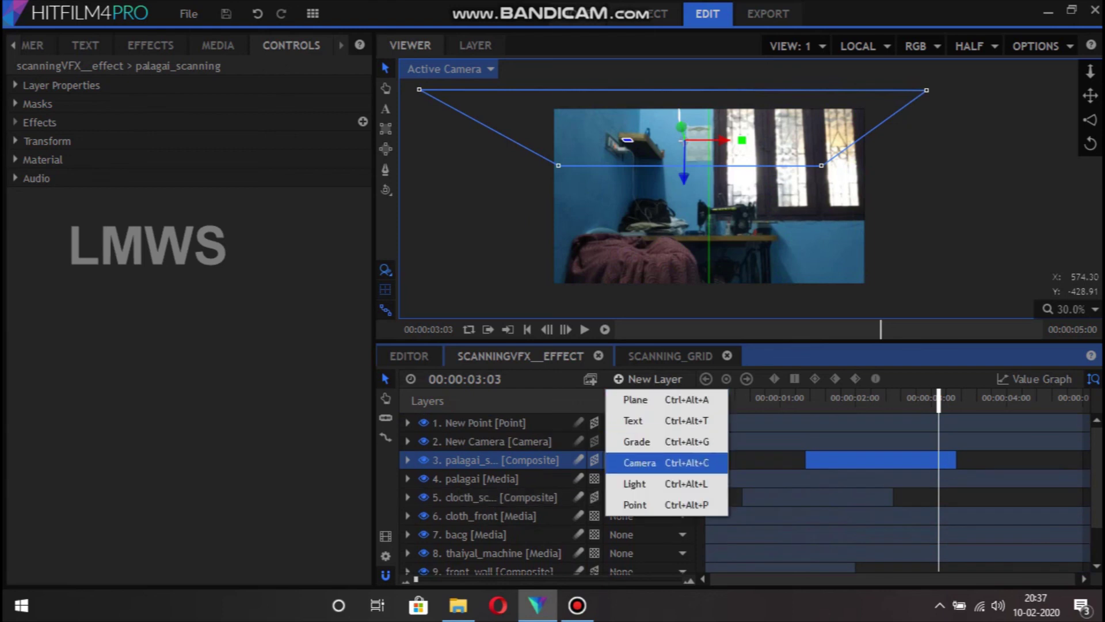
Add a New Grade layer on top and apply the Color Balance effect to it.
{"action": "left_click", "coordinate": [636, 441]}
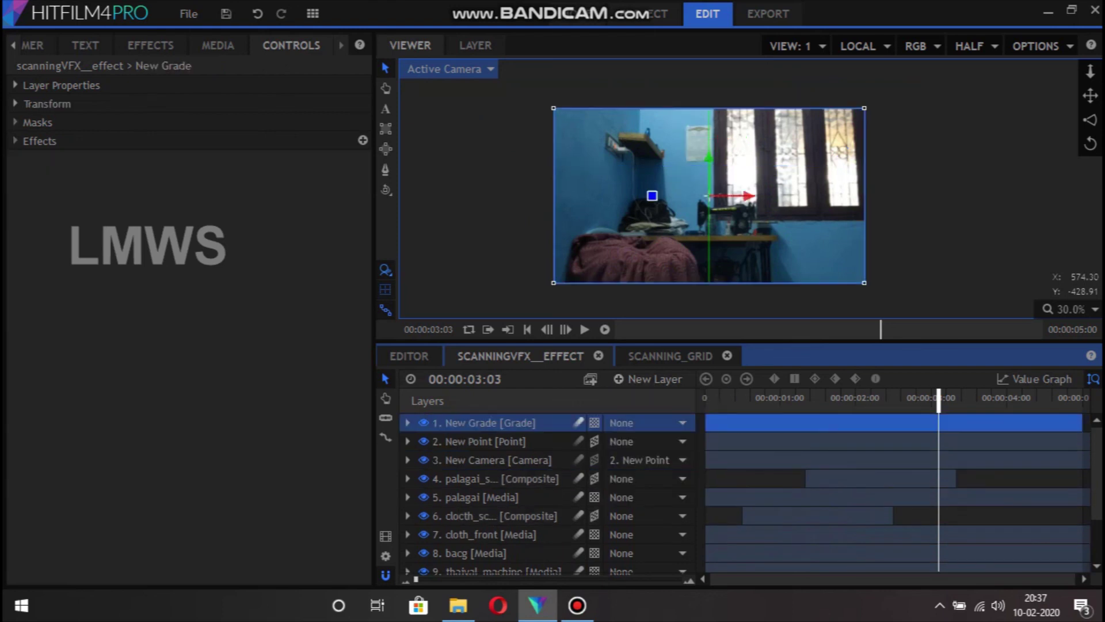
{"action": "left_click", "coordinate": [150, 45]}
{"action": "type", "text": "glow"}
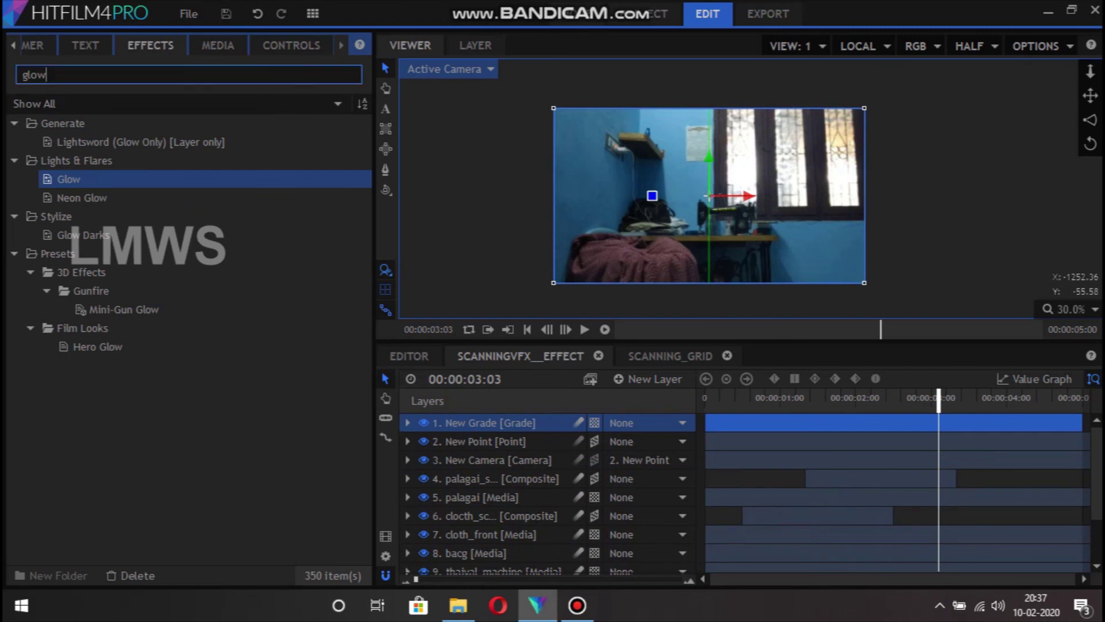
{"action": "double_click", "coordinate": [34, 74]}
{"action": "type", "text": "col"}
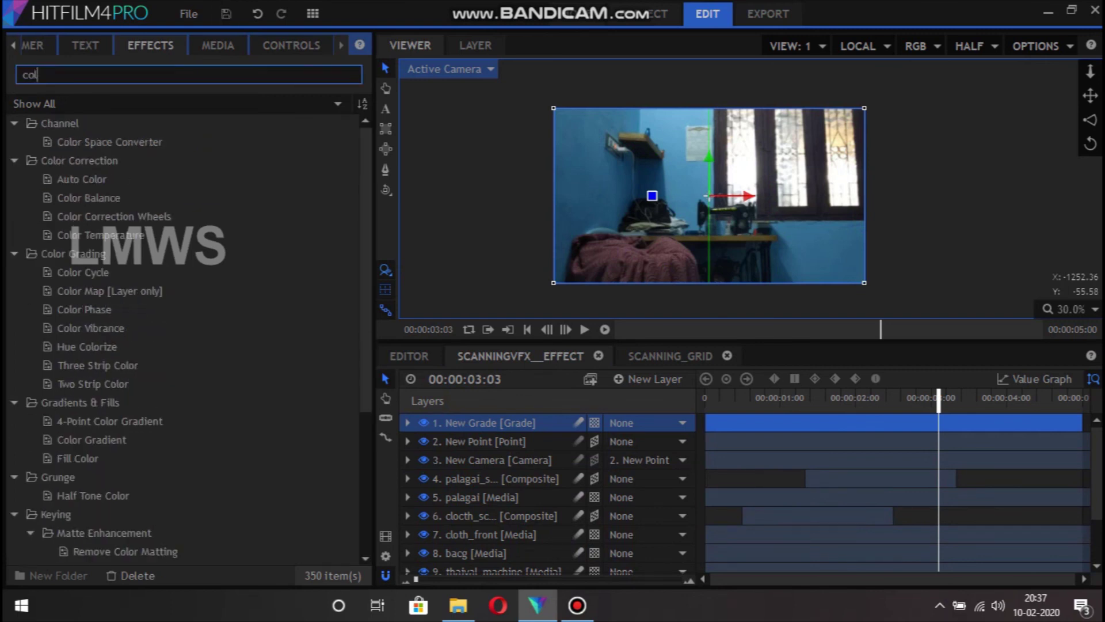
{"action": "type", "text": "or ba"}
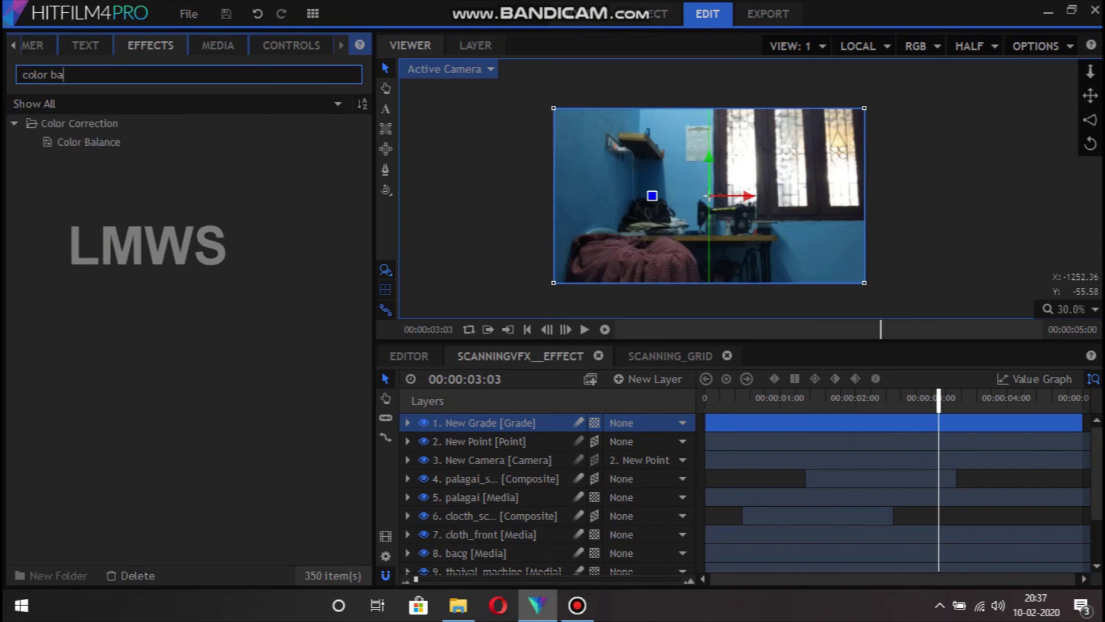
{"action": "left_click", "coordinate": [89, 142]}
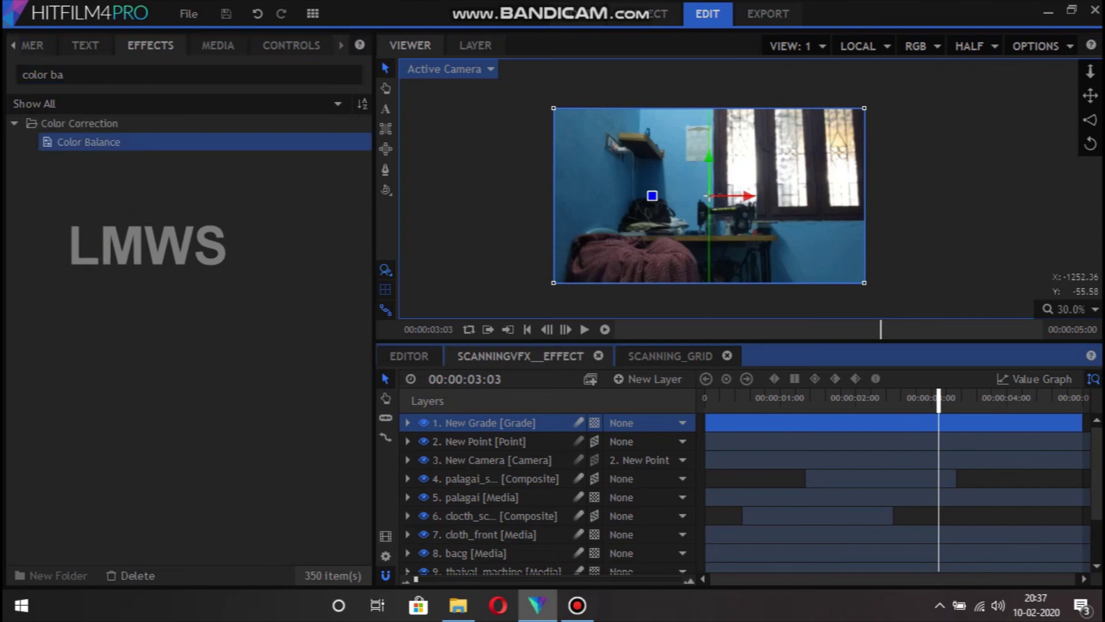
{"action": "left_click_drag", "start_coordinate": [88, 142], "coordinate": [483, 423]}
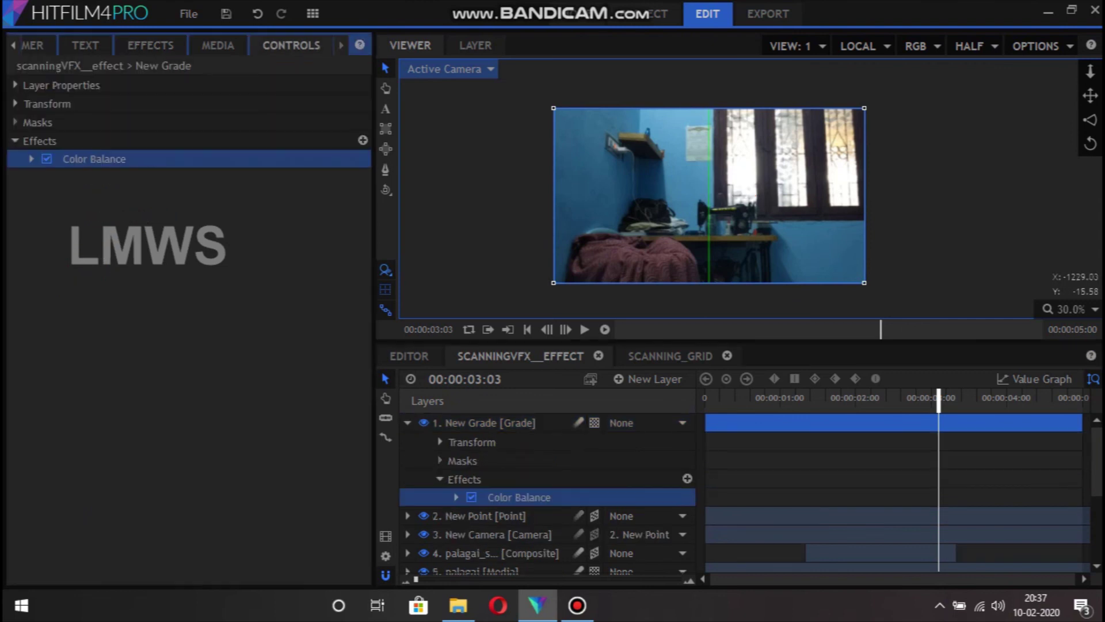
Push Color Balance toward green: shadows red -46, highlights red -32, highlights green 34, blues lowered.
{"action": "left_click", "coordinate": [31, 159]}
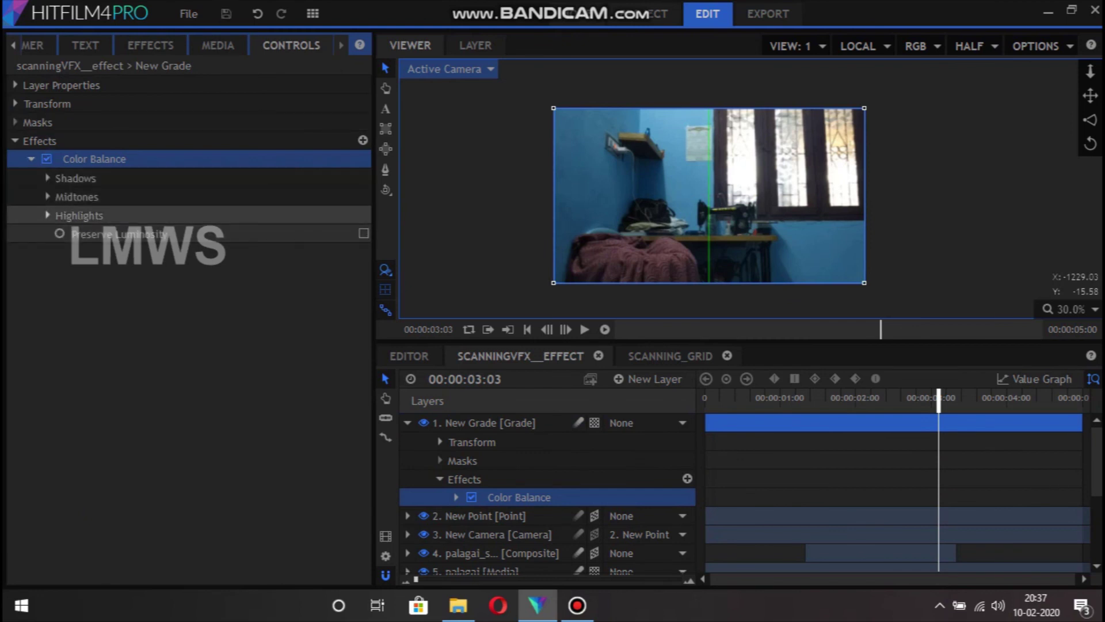
{"action": "left_click", "coordinate": [47, 215]}
{"action": "left_click", "coordinate": [47, 196]}
{"action": "left_click", "coordinate": [47, 178]}
{"action": "mouse_move", "coordinate": [240, 233]}
{"action": "left_mouse_down"}
{"action": "mouse_move", "coordinate": [216, 233]}
{"action": "mouse_move", "coordinate": [272, 215]}
{"action": "left_mouse_up"}
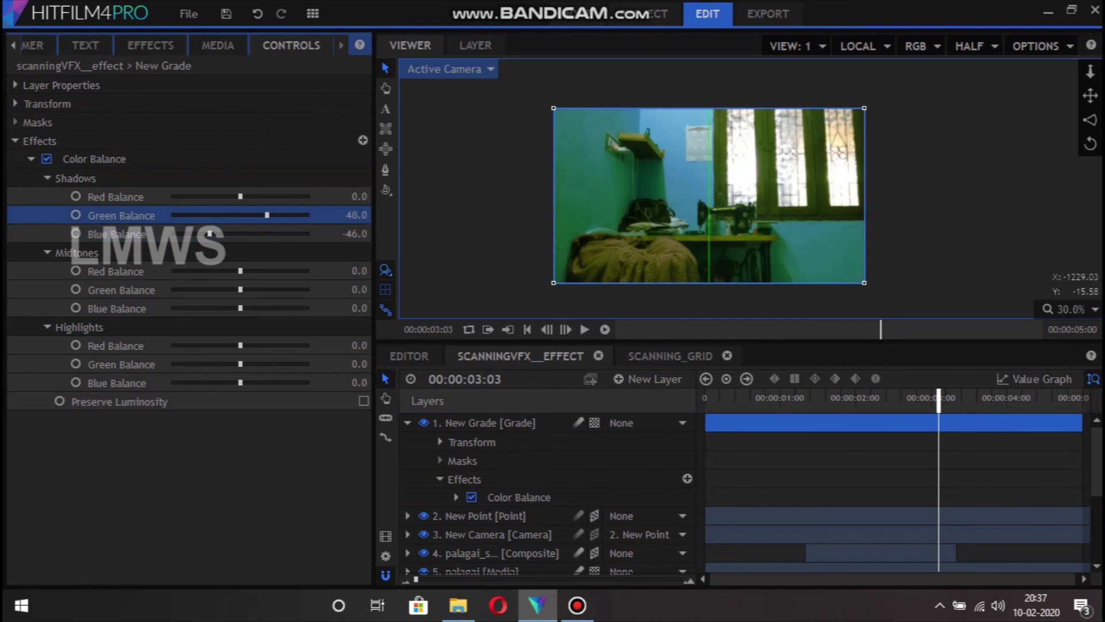
{"action": "mouse_move", "coordinate": [240, 289]}
{"action": "left_mouse_down"}
{"action": "mouse_move", "coordinate": [269, 289]}
{"action": "mouse_move", "coordinate": [208, 307]}
{"action": "mouse_move", "coordinate": [213, 271]}
{"action": "left_mouse_up"}
{"action": "left_click_drag", "start_coordinate": [240, 196], "coordinate": [210, 196]}
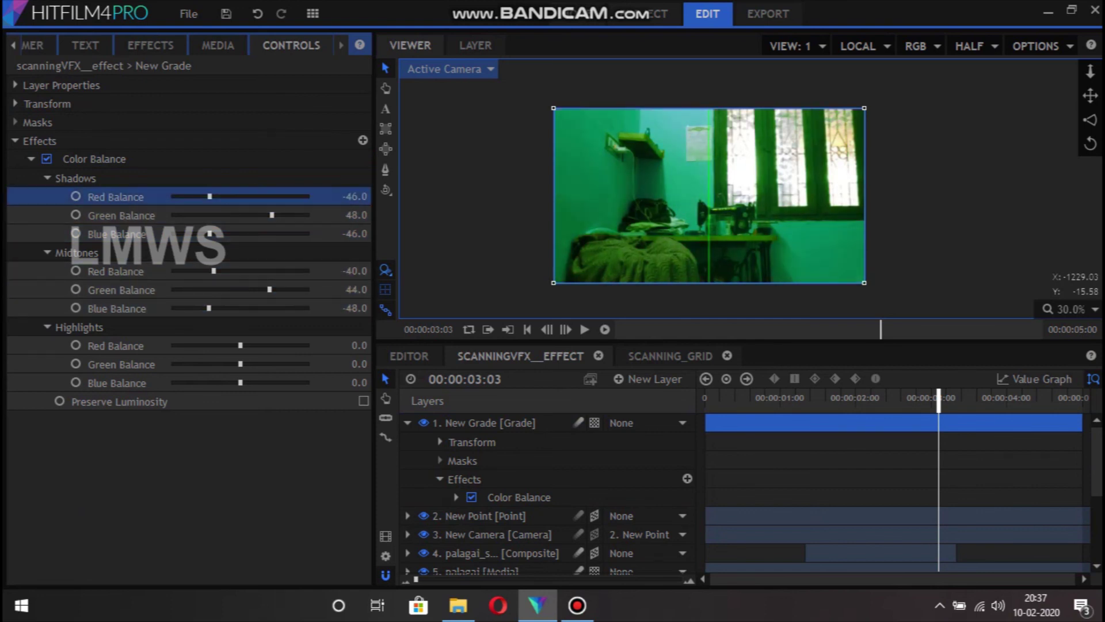
{"action": "left_click_drag", "start_coordinate": [240, 346], "coordinate": [219, 345]}
{"action": "mouse_move", "coordinate": [240, 382]}
{"action": "left_mouse_down"}
{"action": "mouse_move", "coordinate": [215, 382]}
{"action": "mouse_move", "coordinate": [263, 363]}
{"action": "mouse_move", "coordinate": [195, 382]}
{"action": "left_mouse_up"}
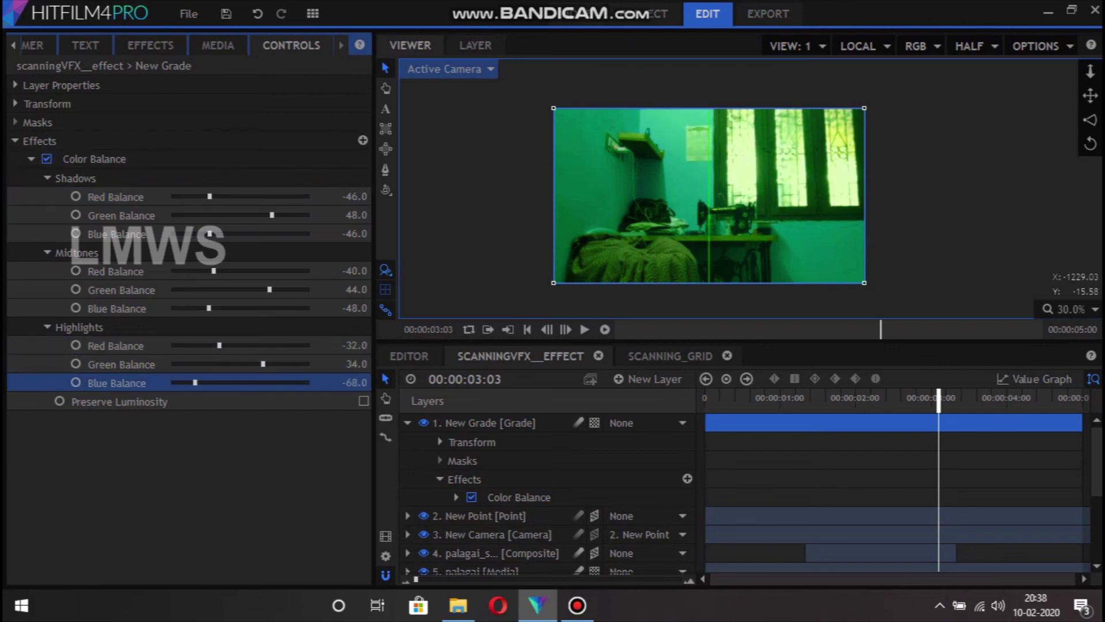
Add Brightness & Contrast to New Grade above Color Balance and set Contrast to 22.
{"action": "left_click", "coordinate": [150, 45]}
{"action": "double_click", "coordinate": [56, 74]}
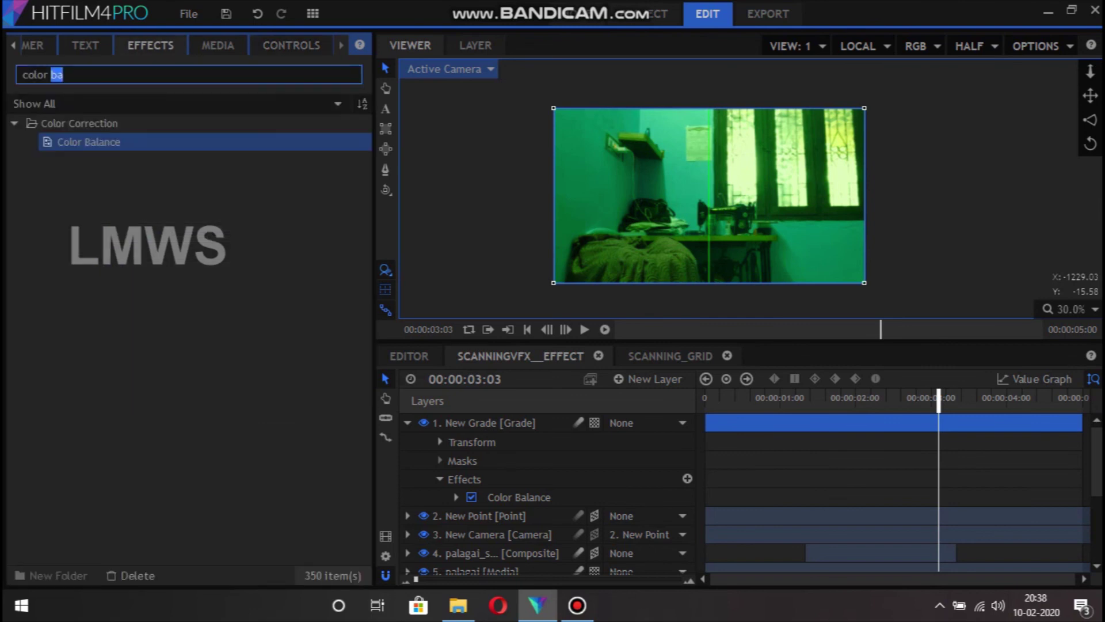
{"action": "key", "text": "ctrl+a"}
{"action": "type", "text": "brigh"}
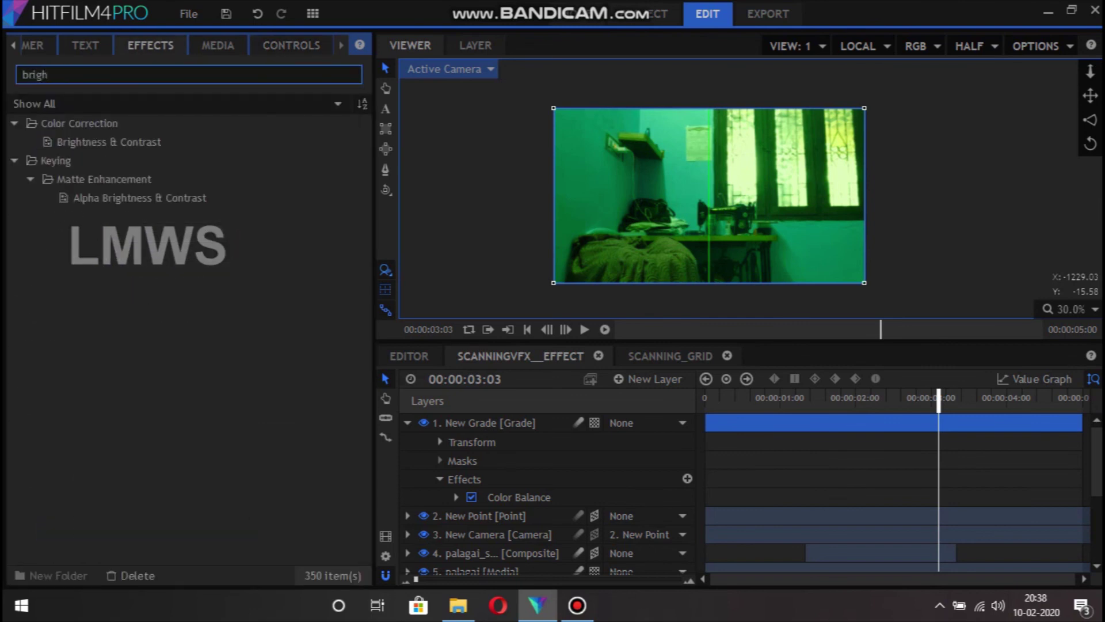
{"action": "left_click", "coordinate": [109, 142]}
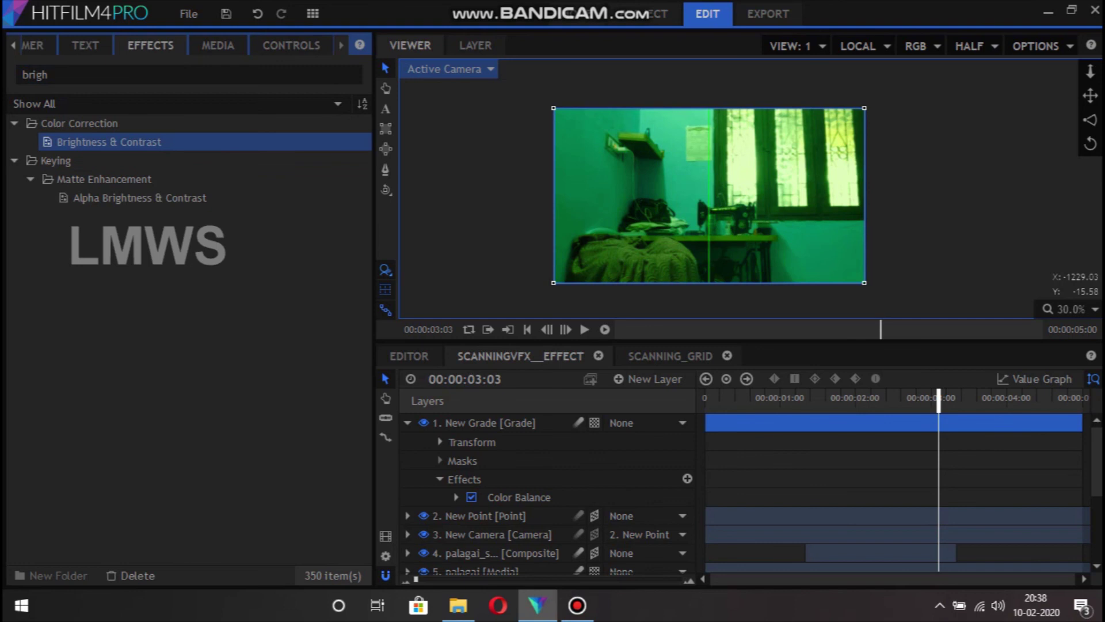
{"action": "left_click_drag", "start_coordinate": [109, 141], "coordinate": [484, 423]}
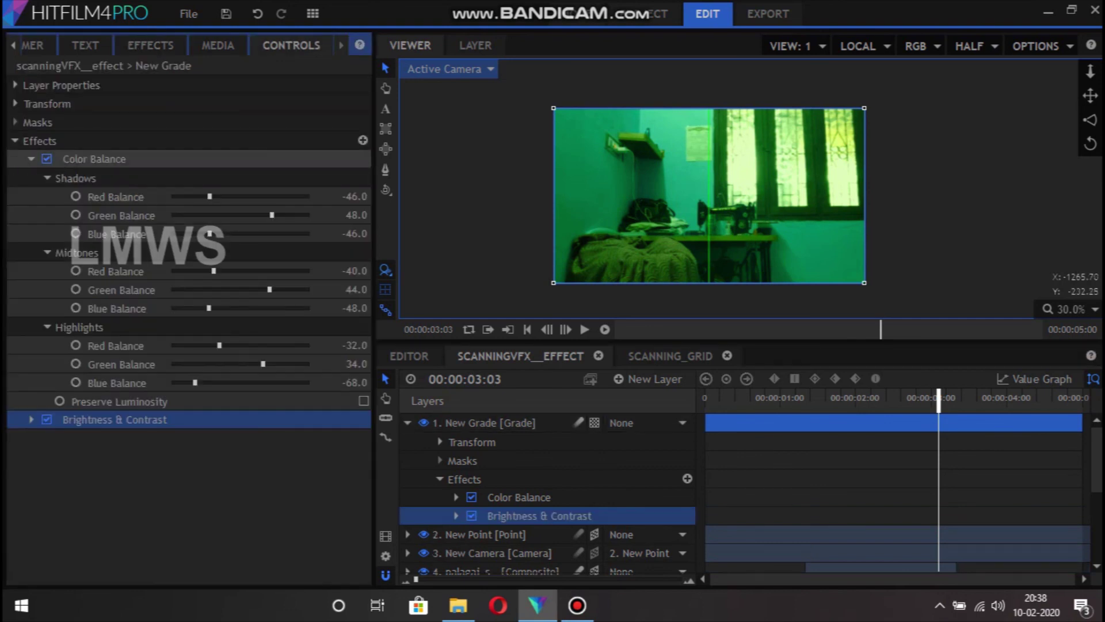
{"action": "left_click", "coordinate": [94, 159]}
{"action": "left_click", "coordinate": [31, 158]}
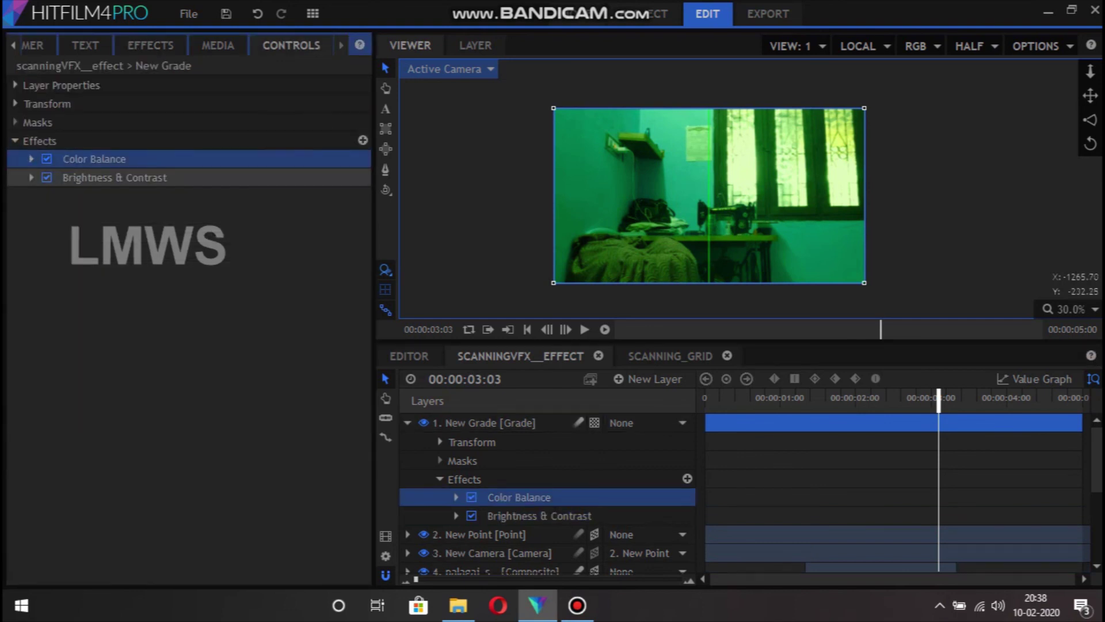
{"action": "left_click_drag", "start_coordinate": [114, 178], "coordinate": [115, 154]}
{"action": "left_click", "coordinate": [32, 158]}
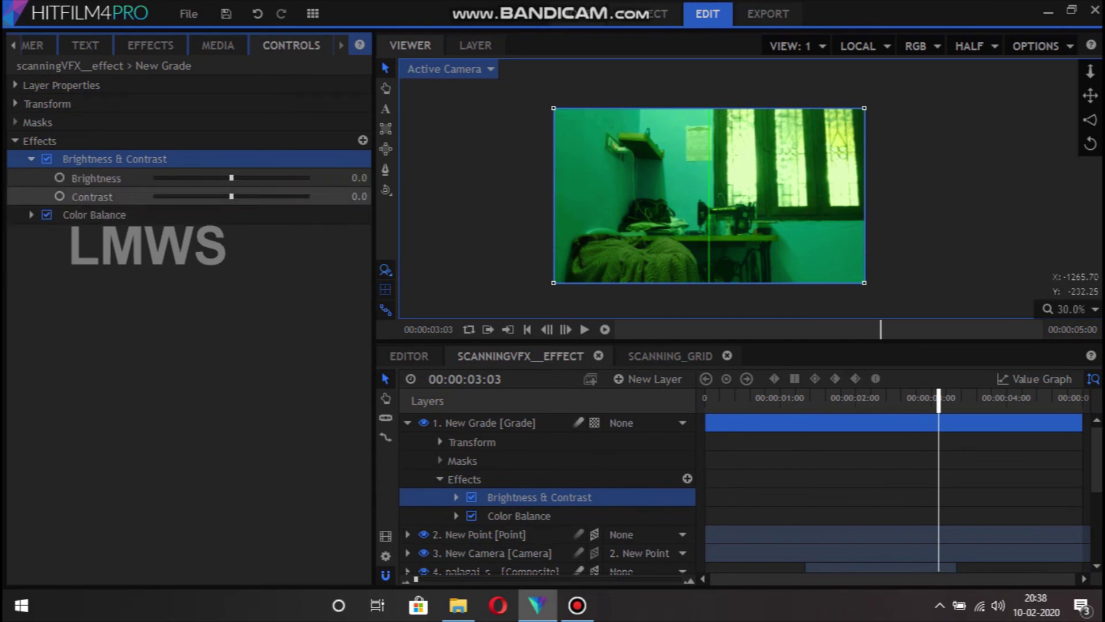
{"action": "mouse_move", "coordinate": [232, 196]}
{"action": "left_mouse_down"}
{"action": "mouse_move", "coordinate": [274, 196]}
{"action": "mouse_move", "coordinate": [247, 196]}
{"action": "left_mouse_up"}
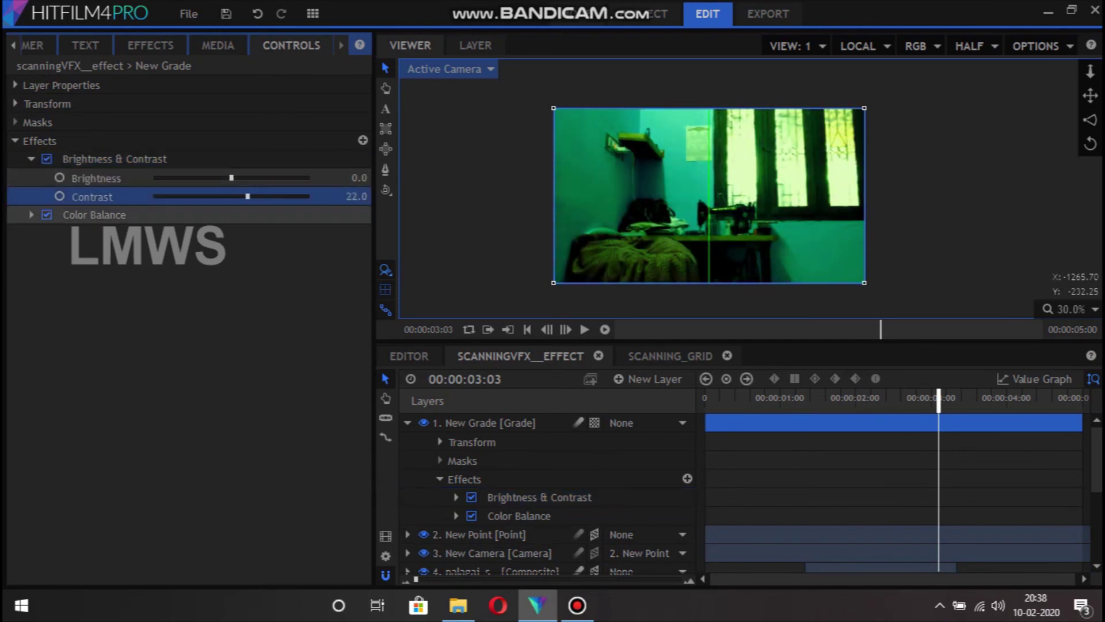
Deepen the green balance: shadows green 10, midtones red -100, highlights red -80.
{"action": "left_click", "coordinate": [31, 214]}
{"action": "left_click", "coordinate": [247, 270]}
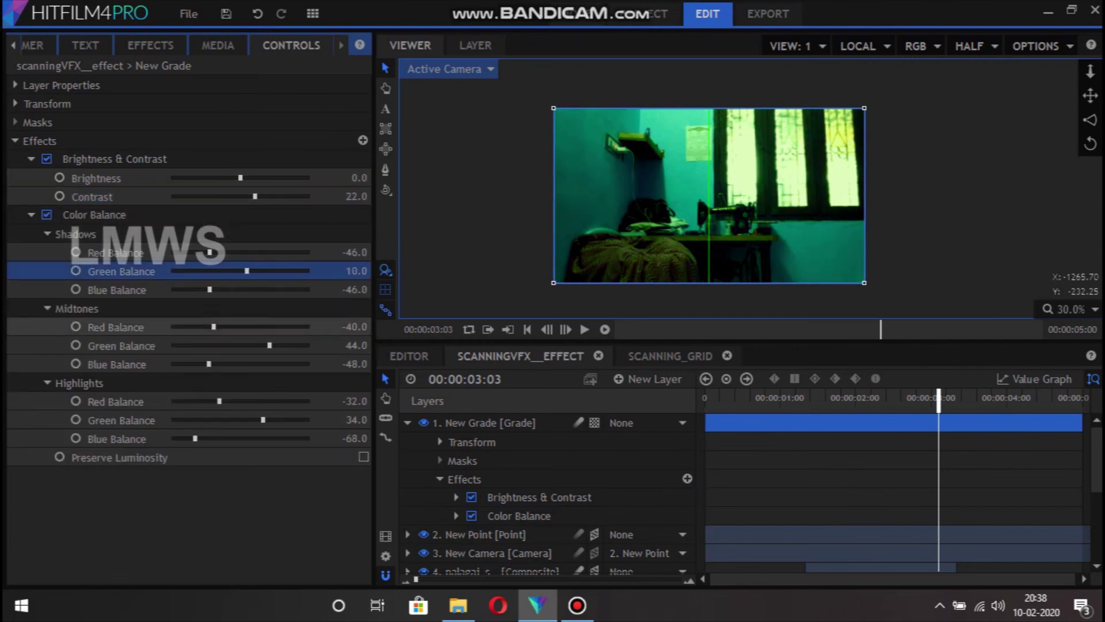
{"action": "left_click_drag", "start_coordinate": [213, 327], "coordinate": [174, 326]}
{"action": "left_click_drag", "start_coordinate": [208, 364], "coordinate": [176, 364]}
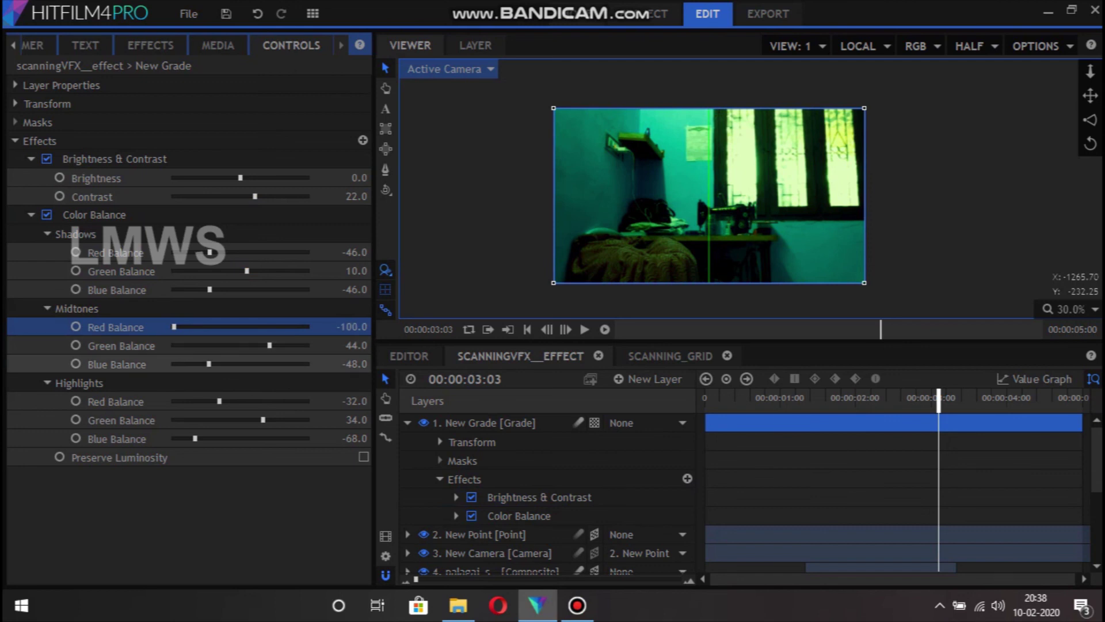
{"action": "left_click_drag", "start_coordinate": [219, 401], "coordinate": [187, 401]}
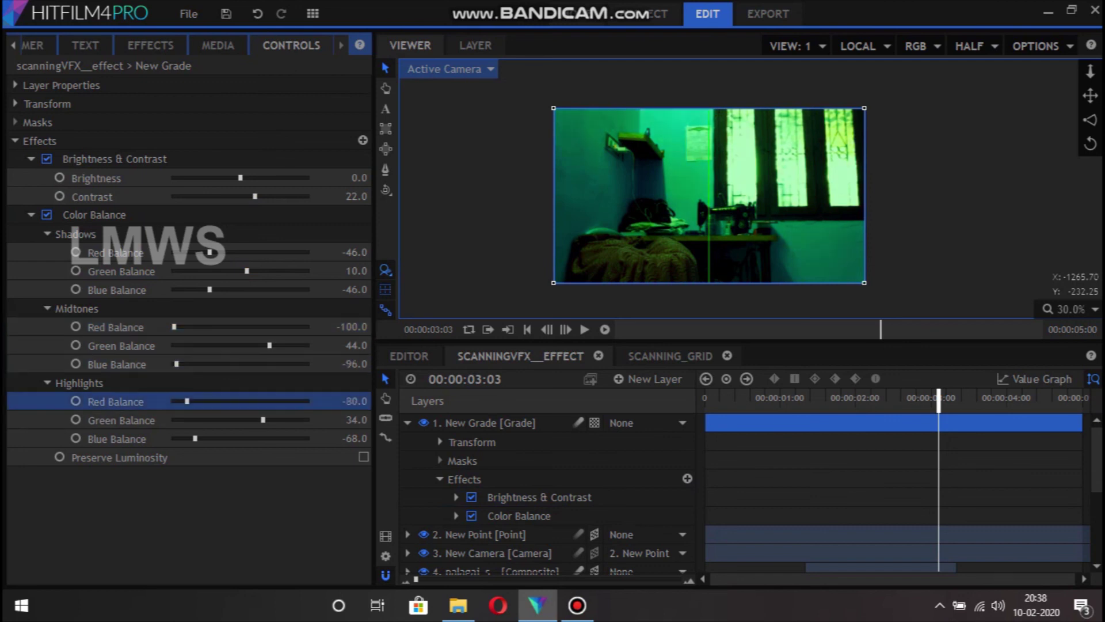
{"action": "left_click", "coordinate": [31, 215]}
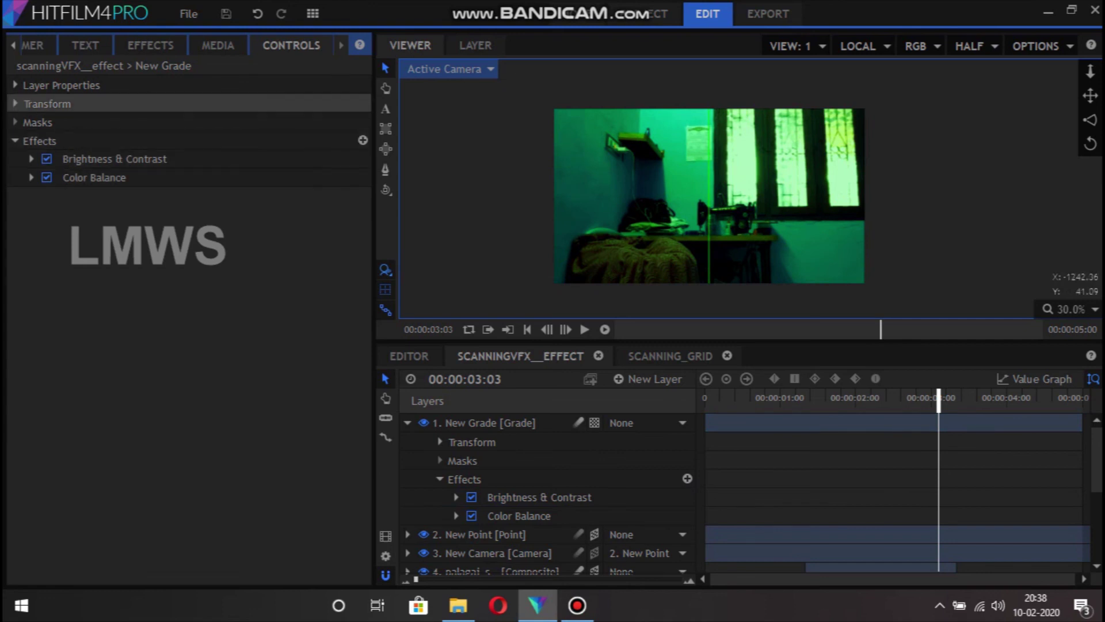
Apply the Tint effect to the New Grade layer.
{"action": "left_click", "coordinate": [217, 45]}
{"action": "left_click", "coordinate": [291, 45]}
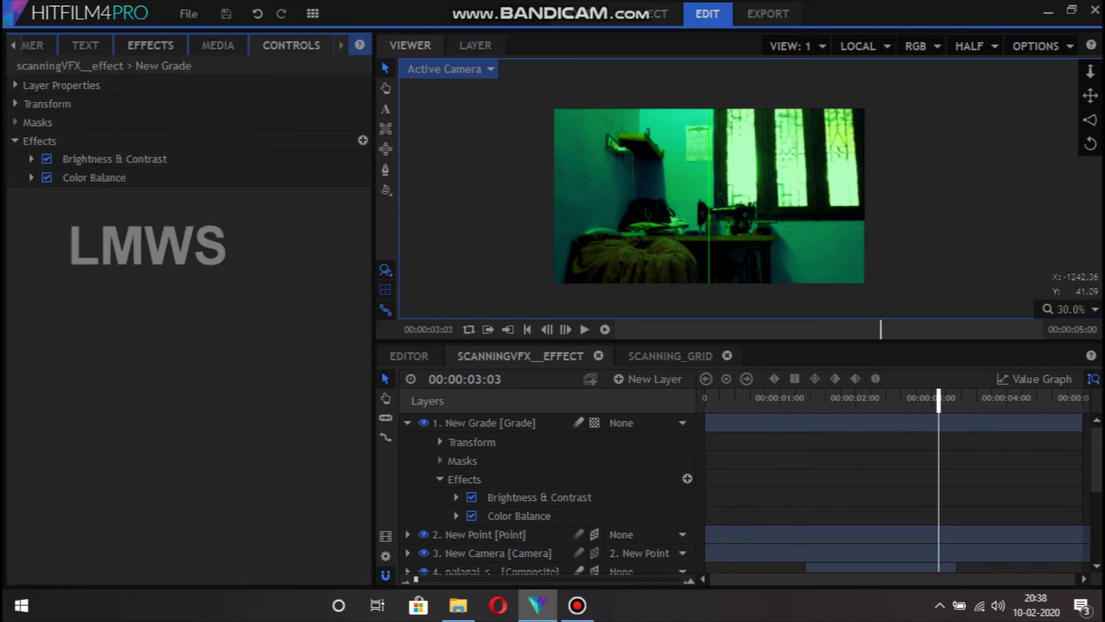
{"action": "left_click", "coordinate": [150, 45]}
{"action": "key", "text": "ctrl+a"}
{"action": "type", "text": "tint"}
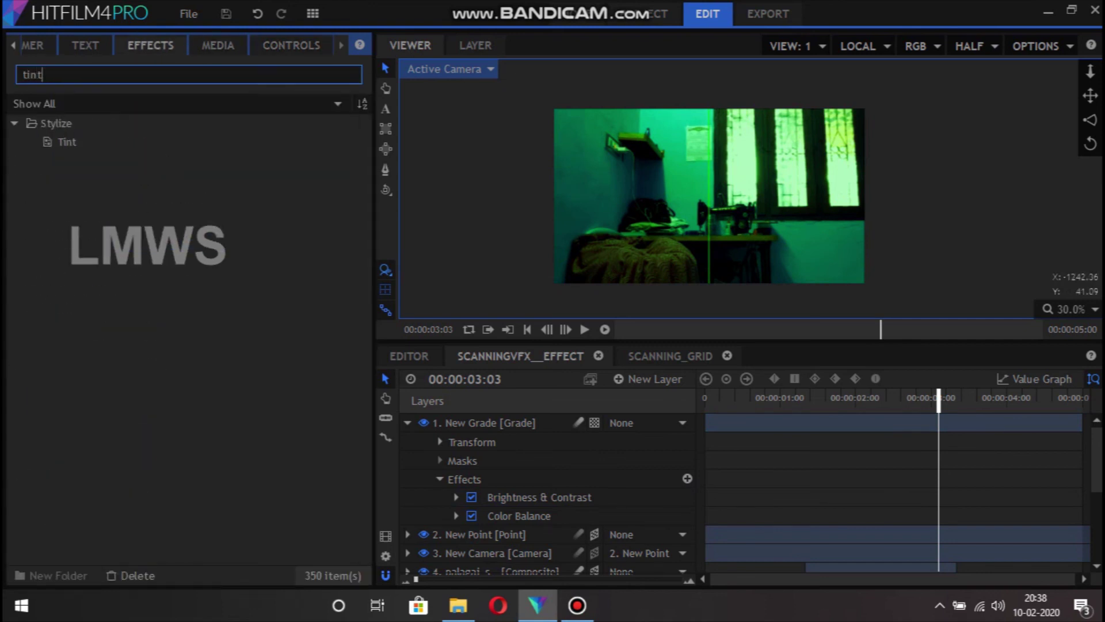
{"action": "left_click", "coordinate": [67, 141]}
{"action": "left_click_drag", "start_coordinate": [66, 141], "coordinate": [484, 422]}
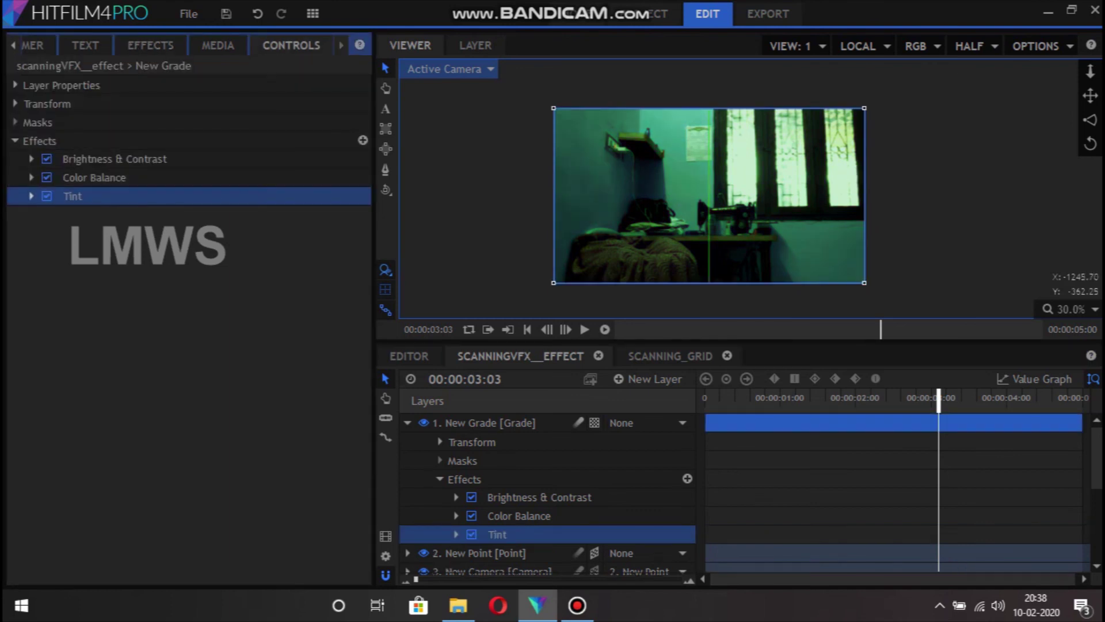
Map white to green 9, 152, 66 and move Tint above Color Balance.
{"action": "left_click", "coordinate": [104, 252]}
{"action": "left_click_drag", "start_coordinate": [668, 185], "coordinate": [651, 178]}
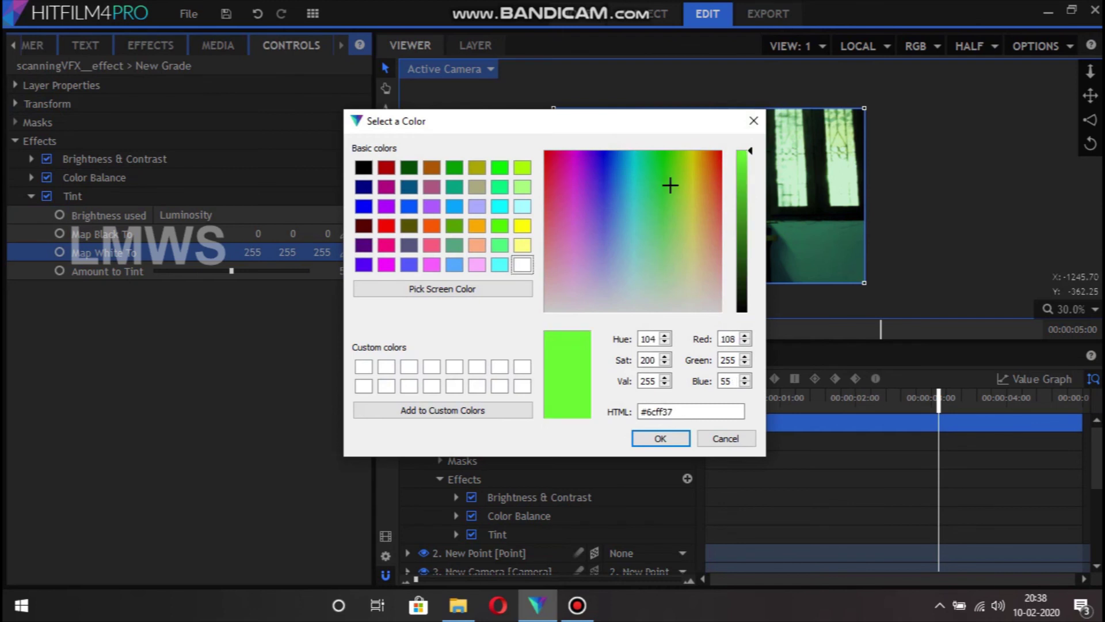
{"action": "left_click_drag", "start_coordinate": [750, 150], "coordinate": [750, 215]}
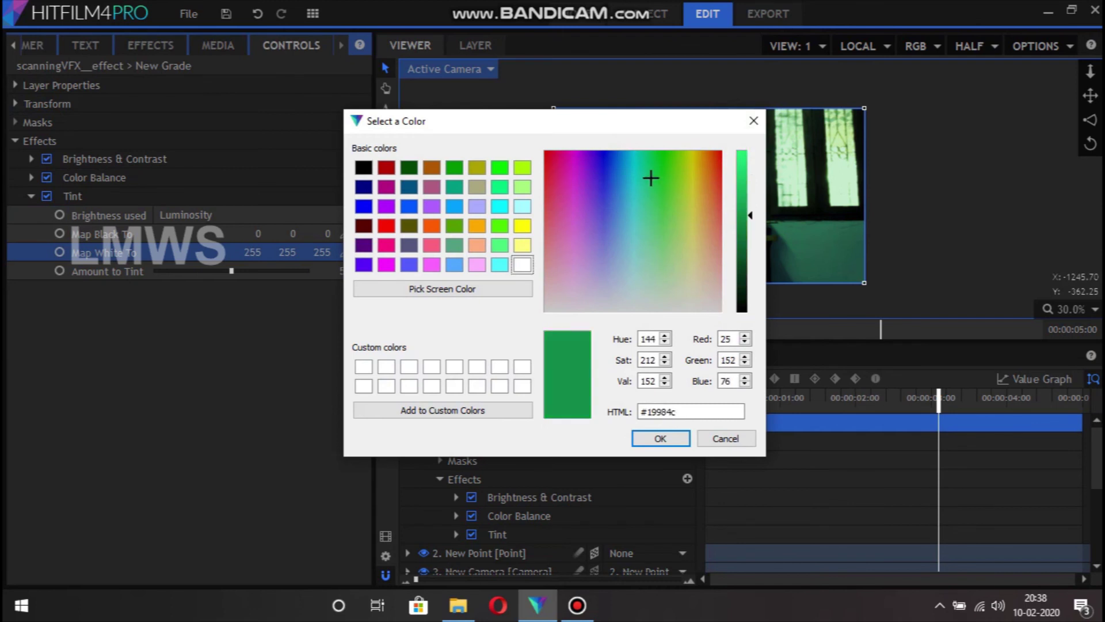
{"action": "left_click", "coordinate": [644, 160]}
{"action": "left_click", "coordinate": [660, 438]}
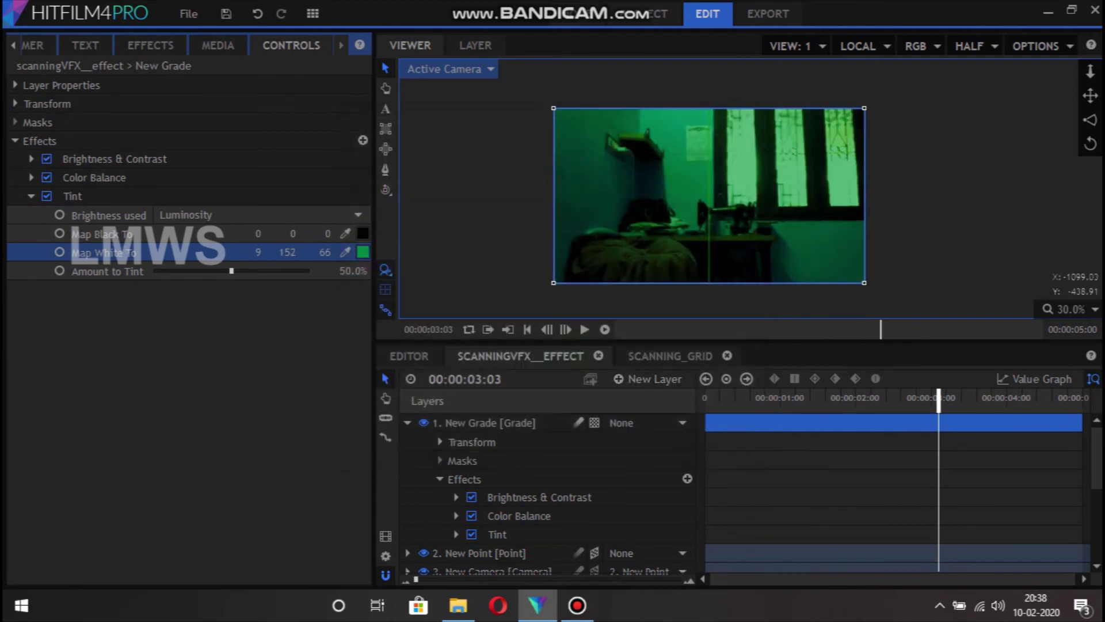
{"action": "left_click_drag", "start_coordinate": [72, 196], "coordinate": [72, 171]}
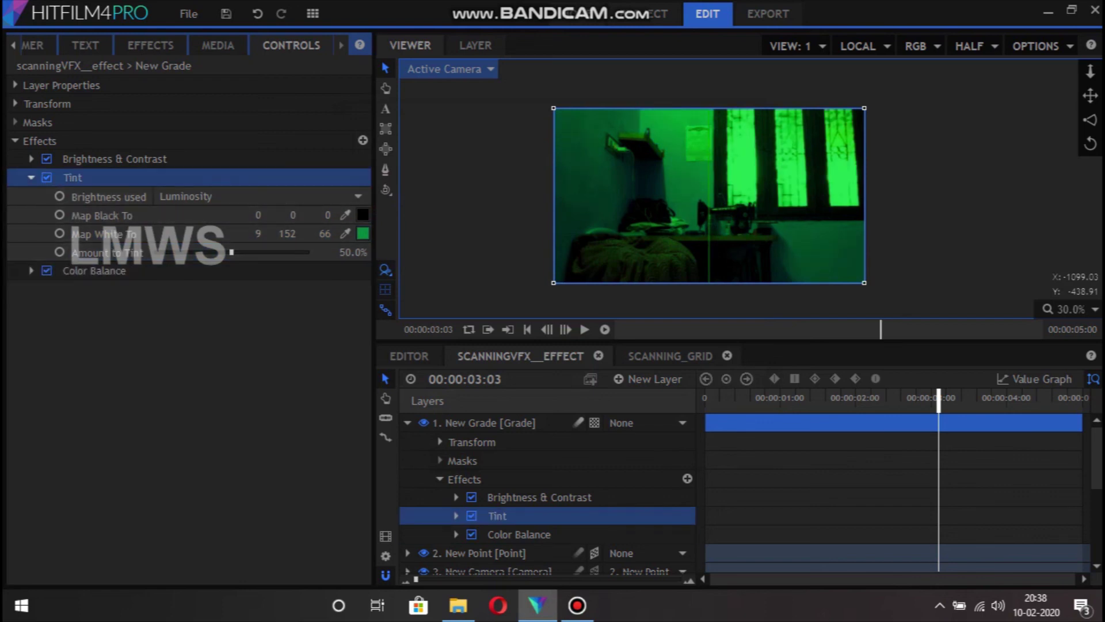
{"action": "left_click", "coordinate": [31, 177]}
{"action": "key", "text": "Home"}
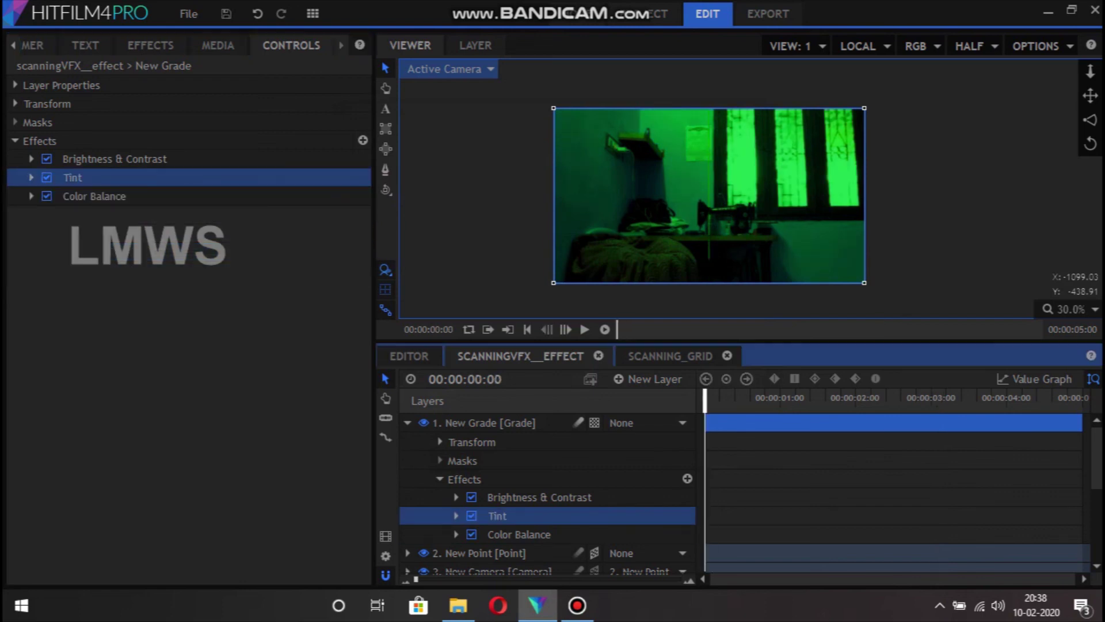
{"action": "key", "text": "space"}
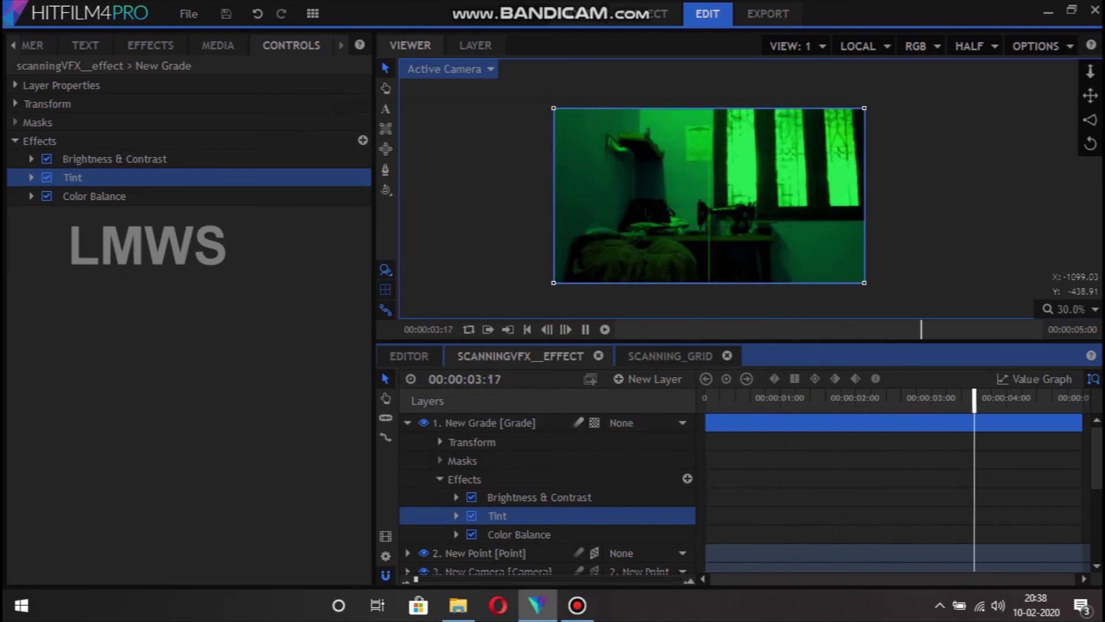
{"action": "key", "text": "space"}
{"action": "left_click", "coordinate": [407, 422]}
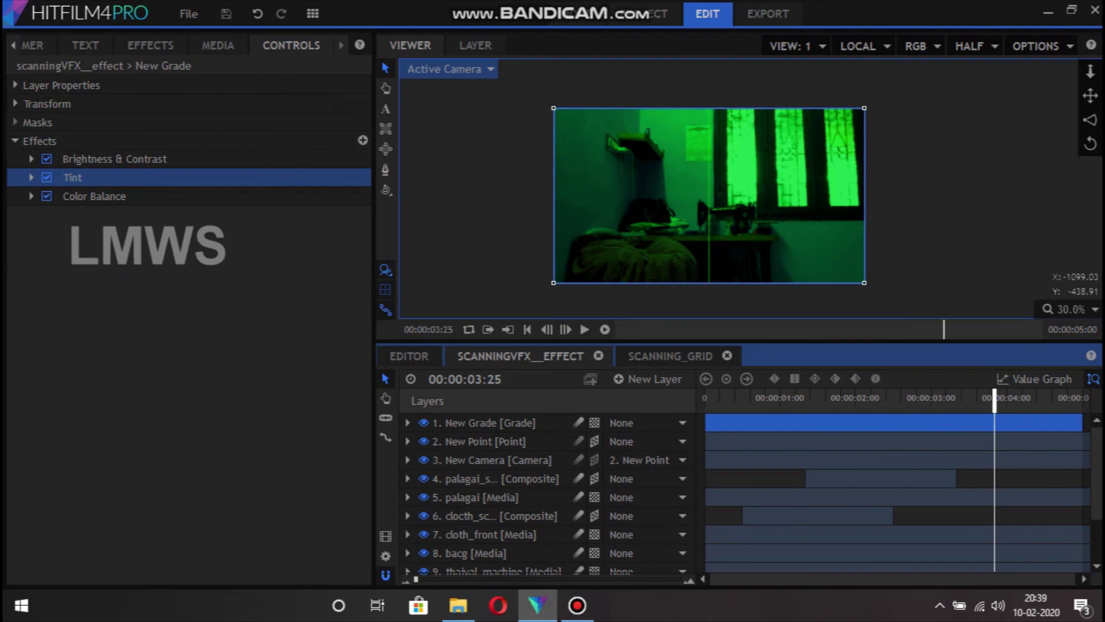
{"action": "key", "text": "Escape"}
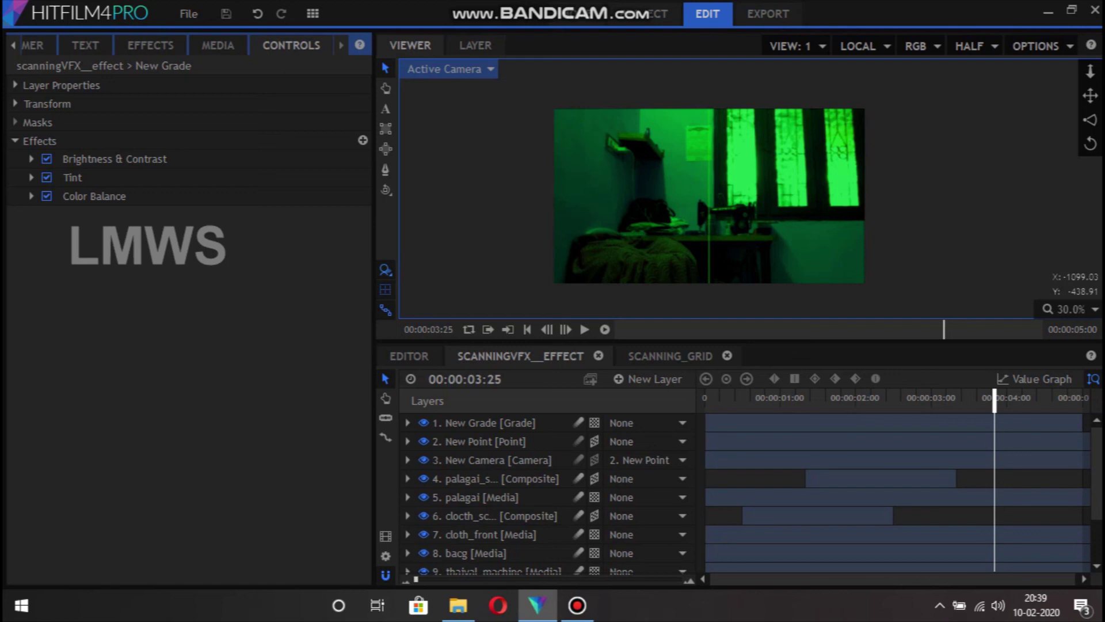
{"action": "left_click_drag", "start_coordinate": [827, 397], "coordinate": [861, 397]}
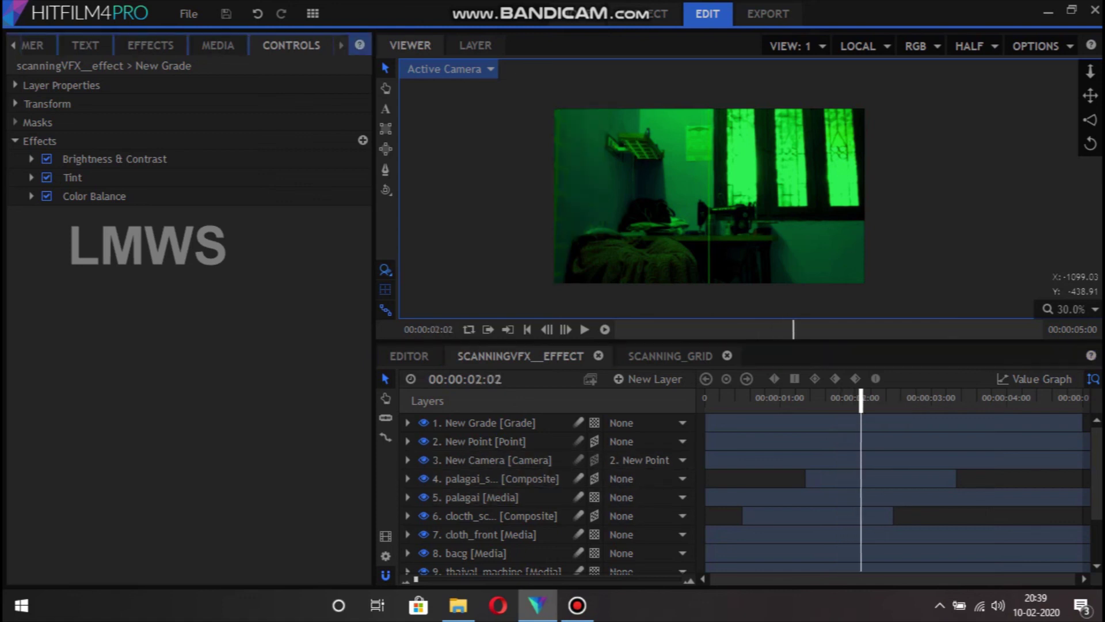
{"action": "left_click_drag", "start_coordinate": [817, 397], "coordinate": [835, 397]}
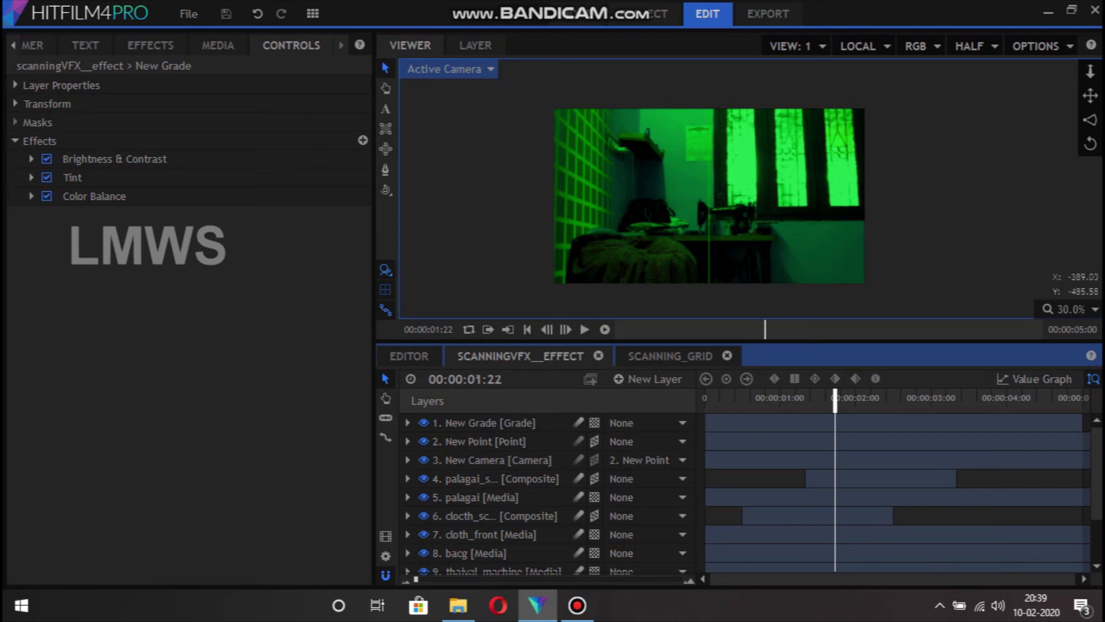
{"action": "left_click_drag", "start_coordinate": [818, 397], "coordinate": [831, 397]}
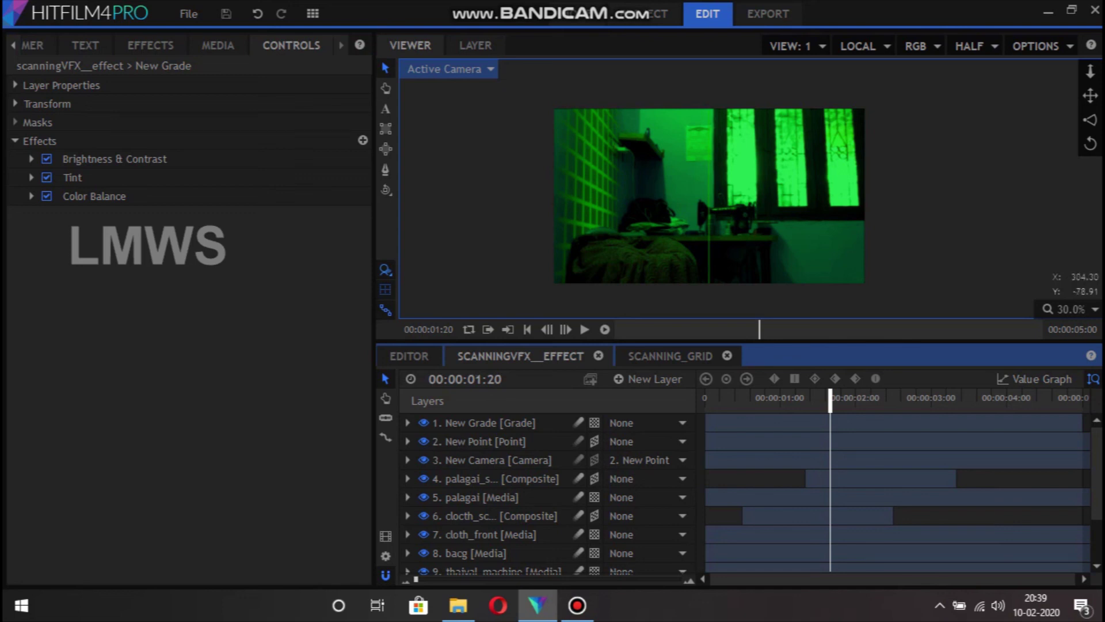
{"action": "left_click", "coordinate": [577, 605]}
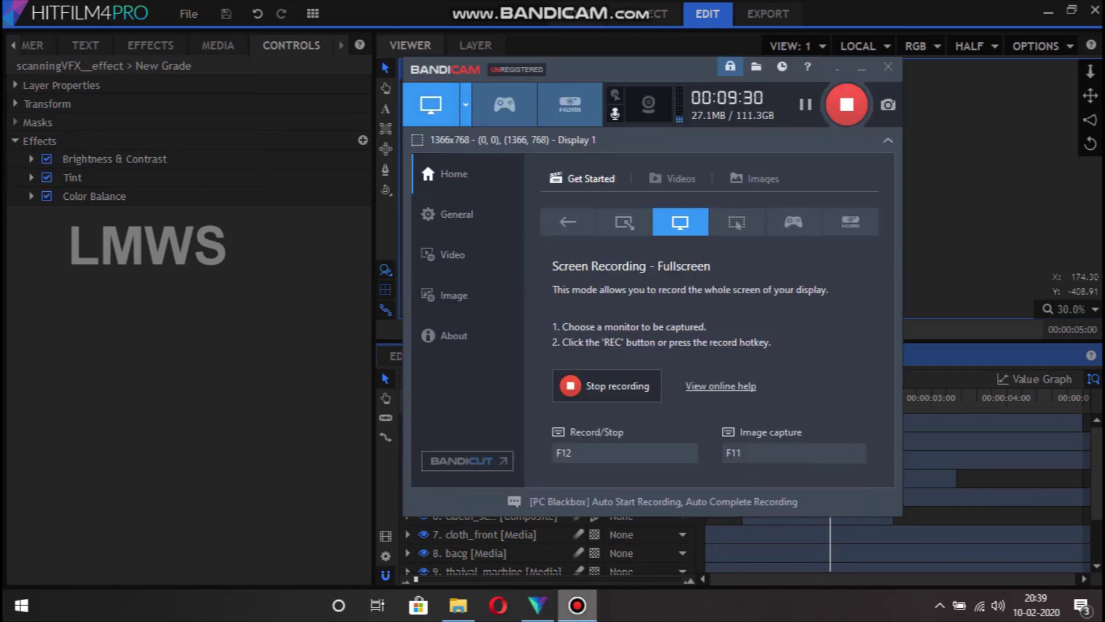
{"action": "left_click", "coordinate": [577, 605]}
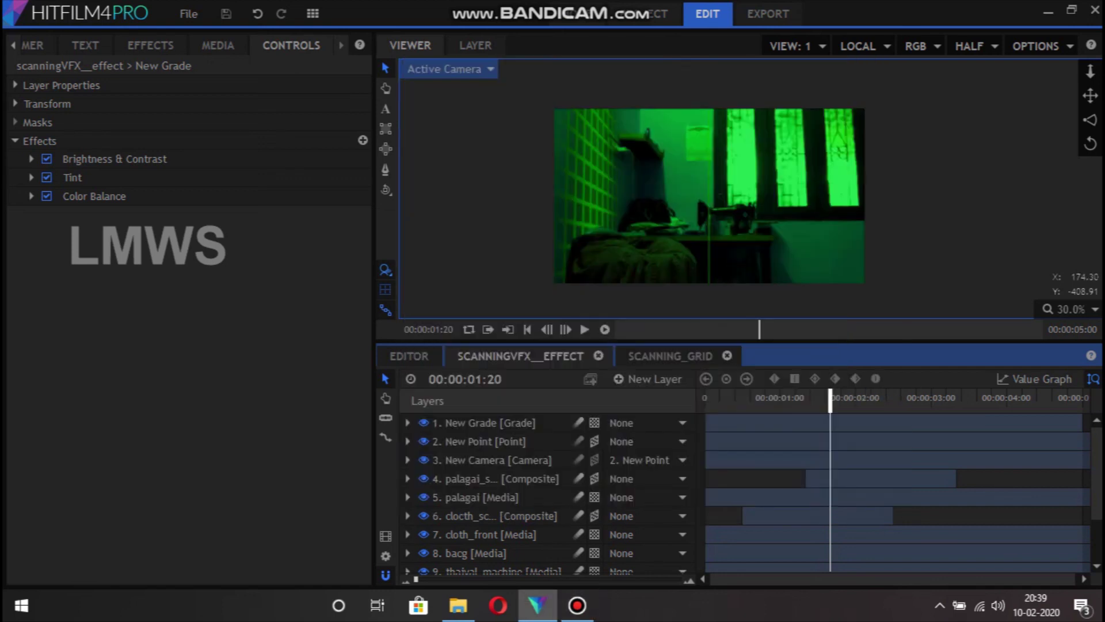